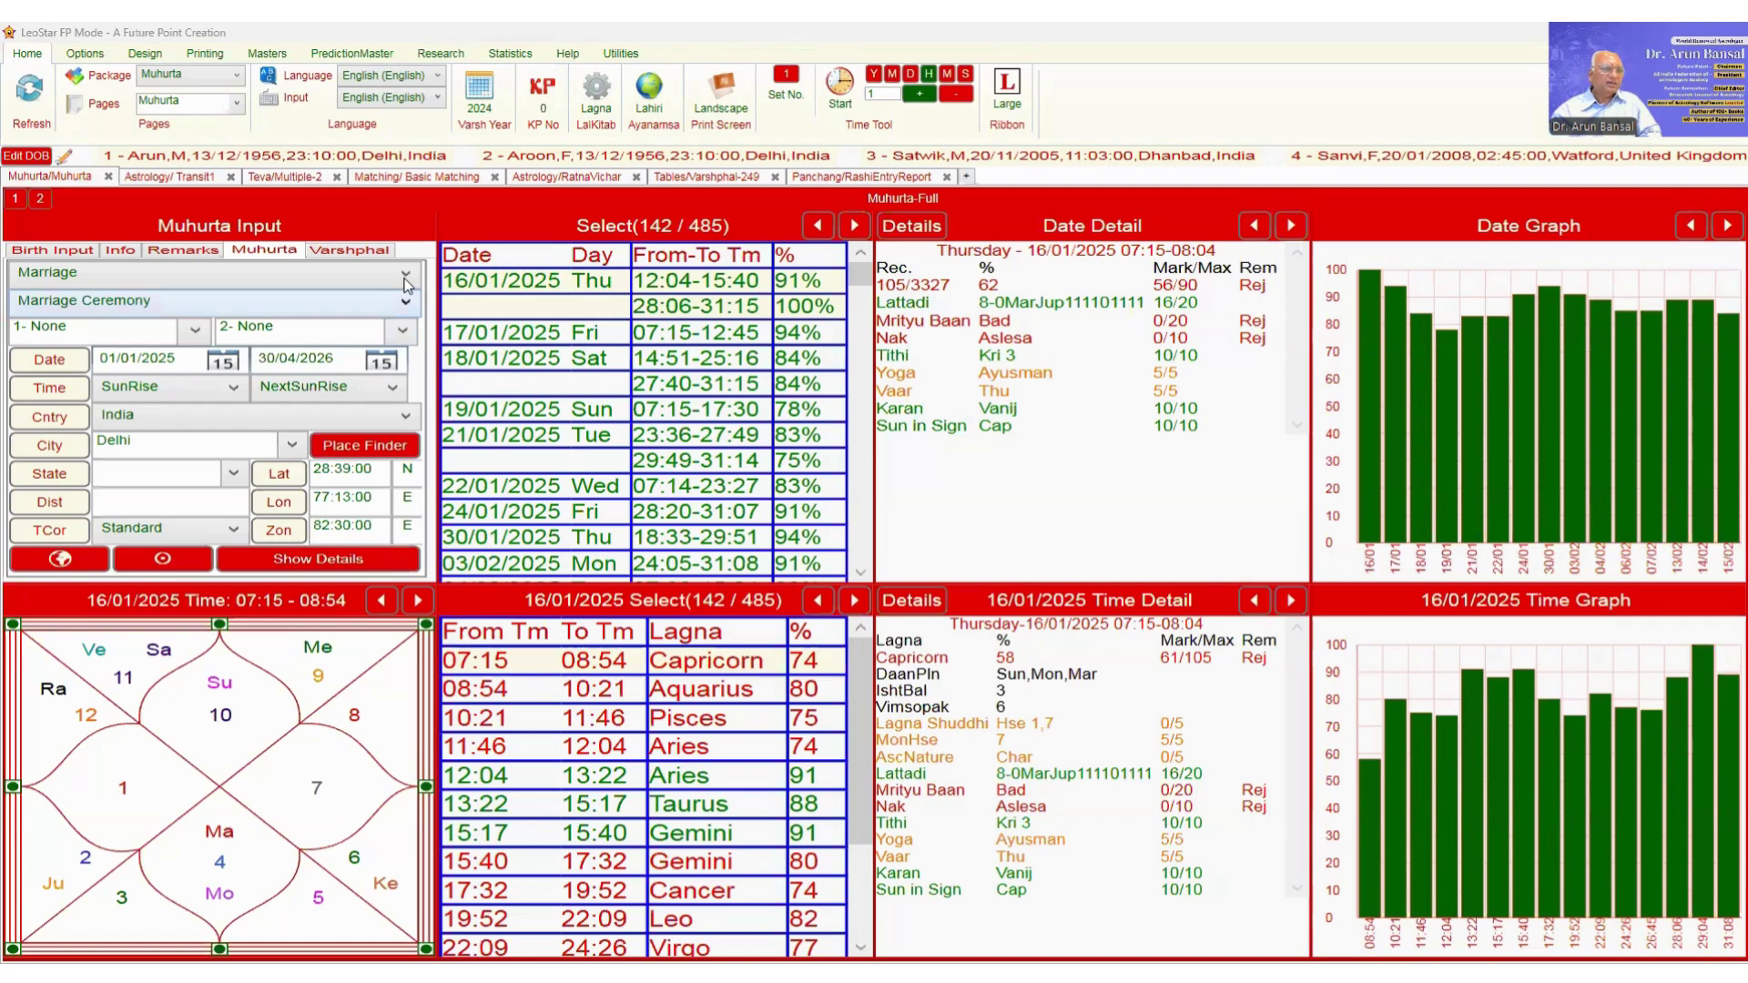
# Step: Review the available muhurta categories and the list of events under Marriage
pyautogui.click(405, 280)
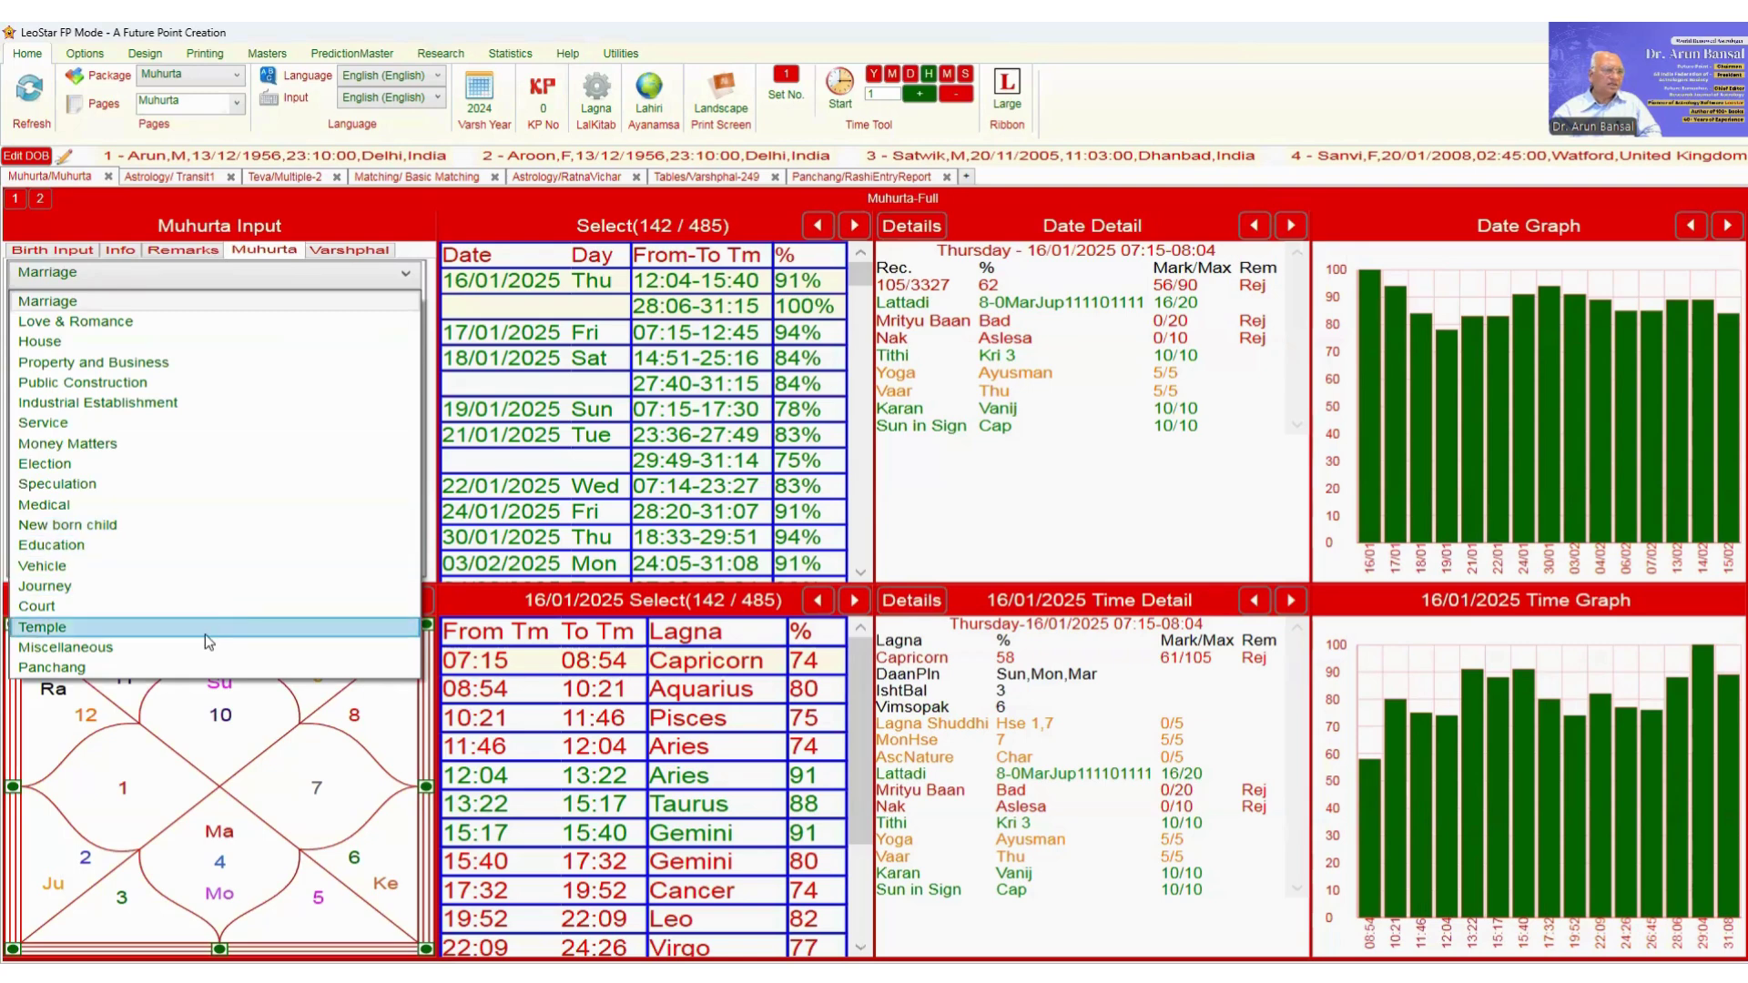
pyautogui.click(298, 302)
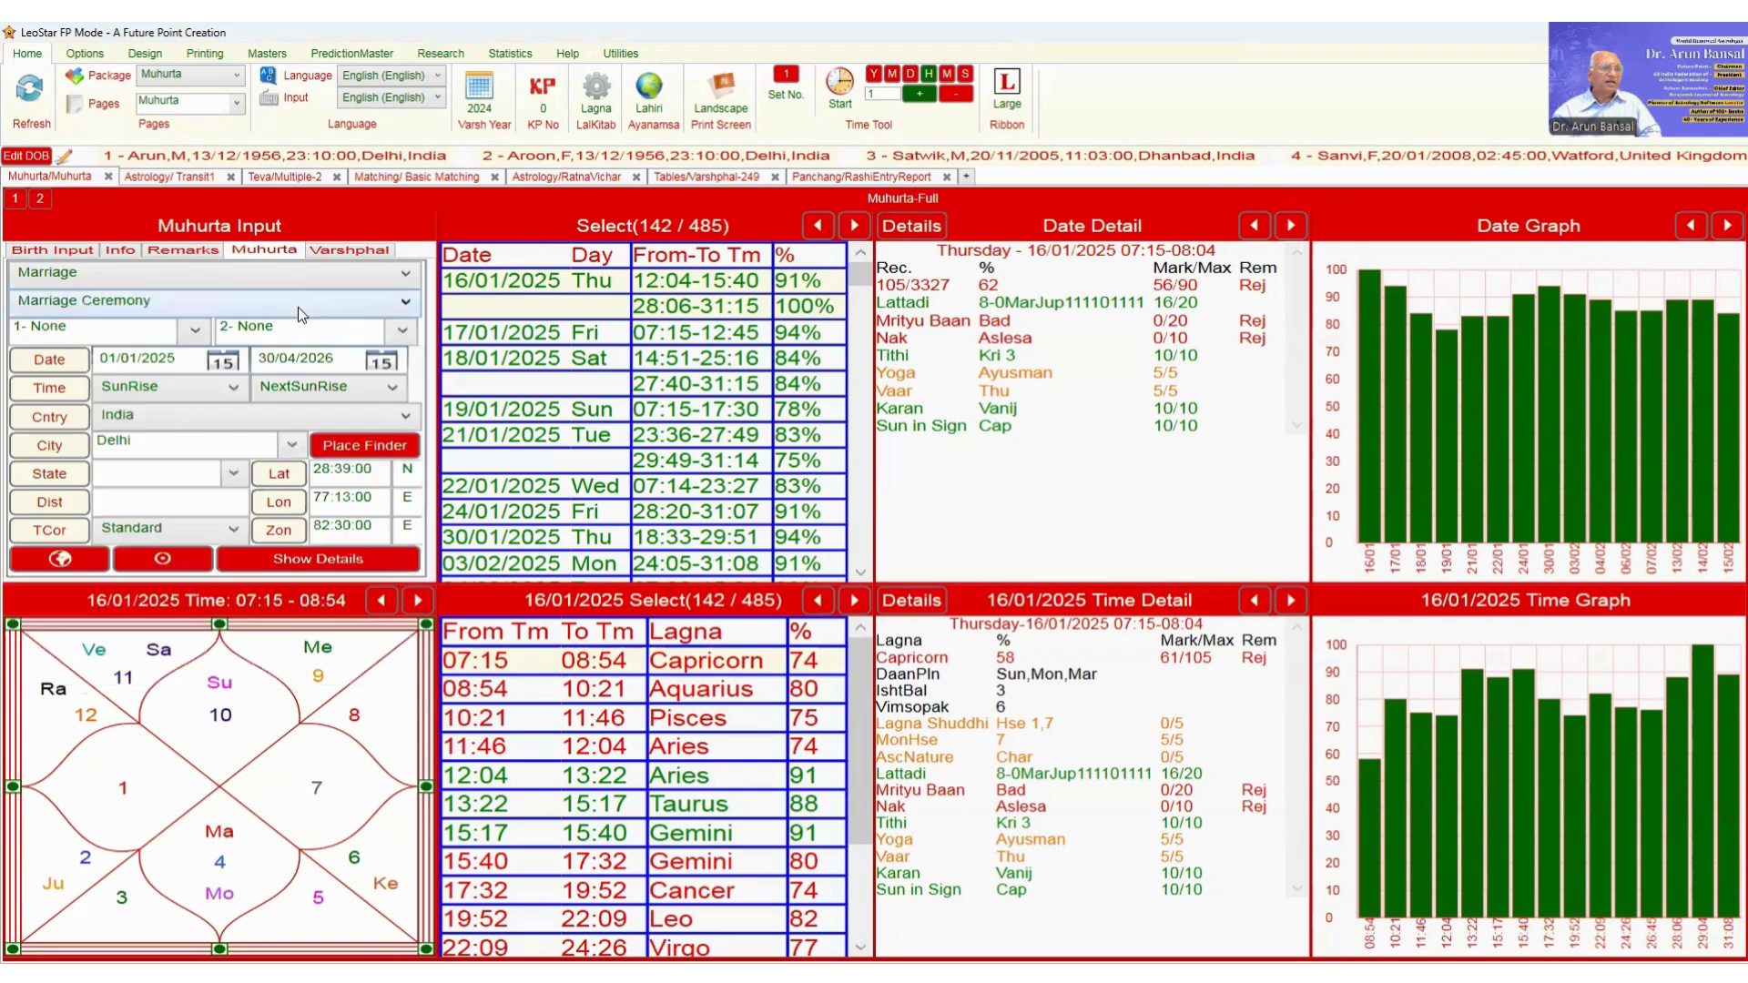
pyautogui.click(405, 303)
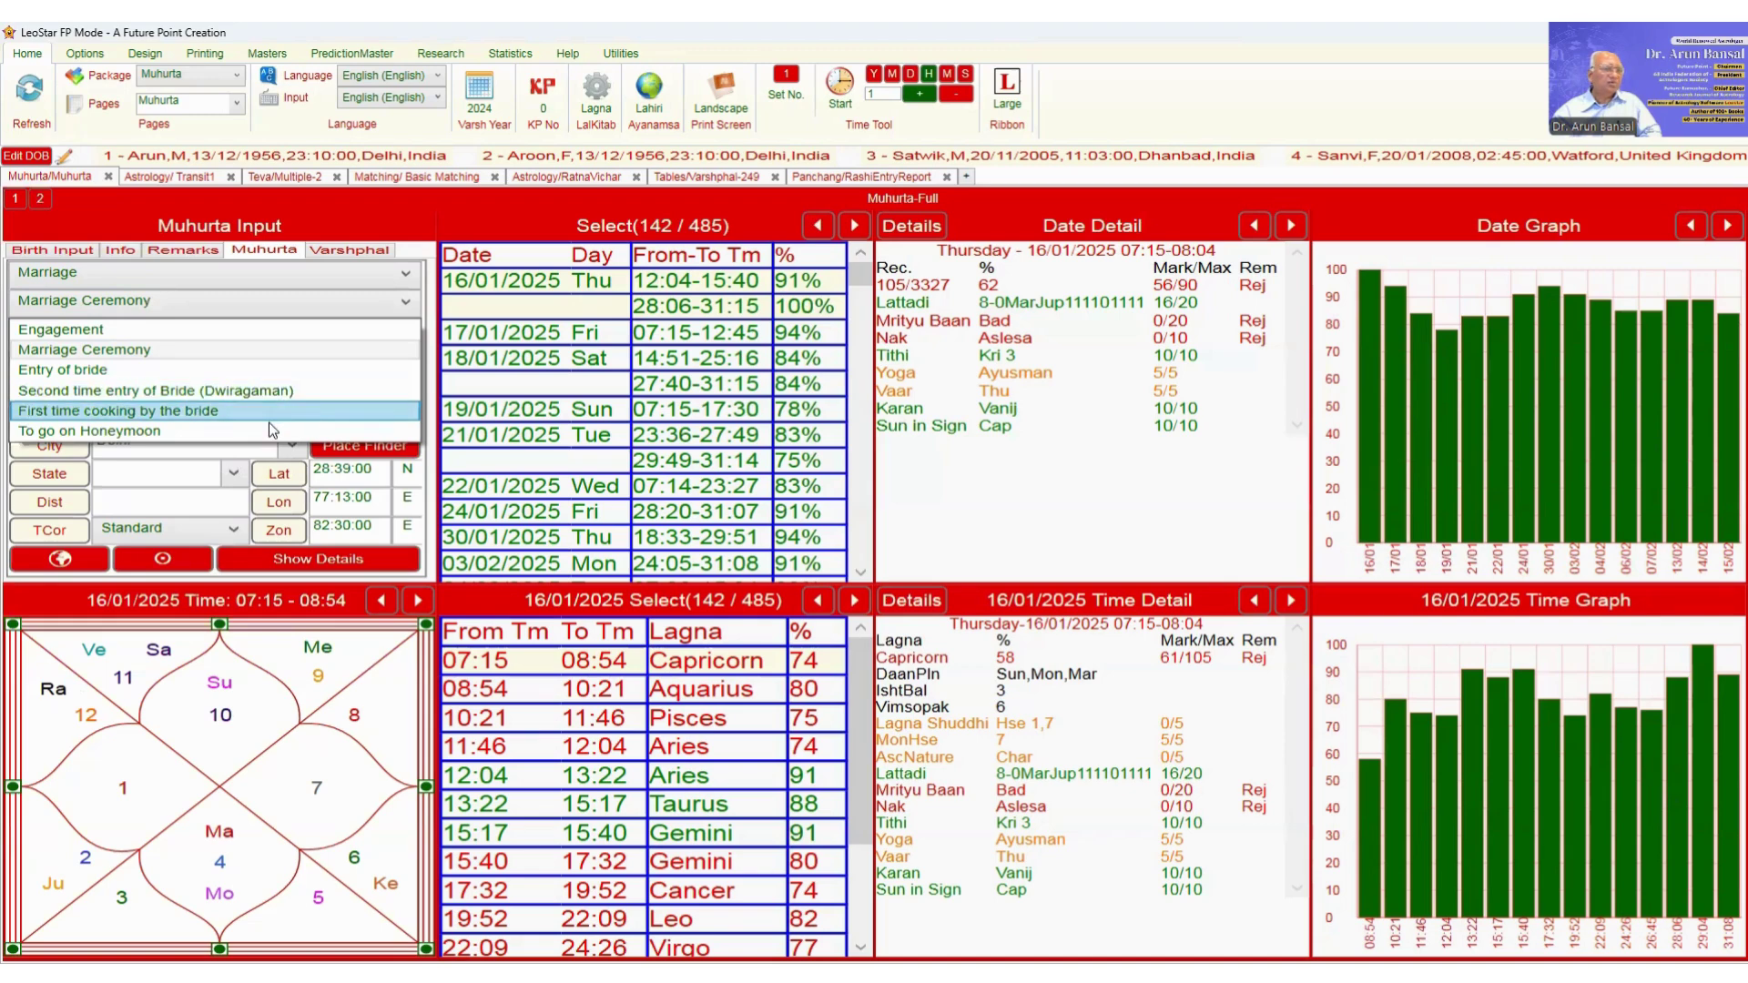
pyautogui.press('Escape')
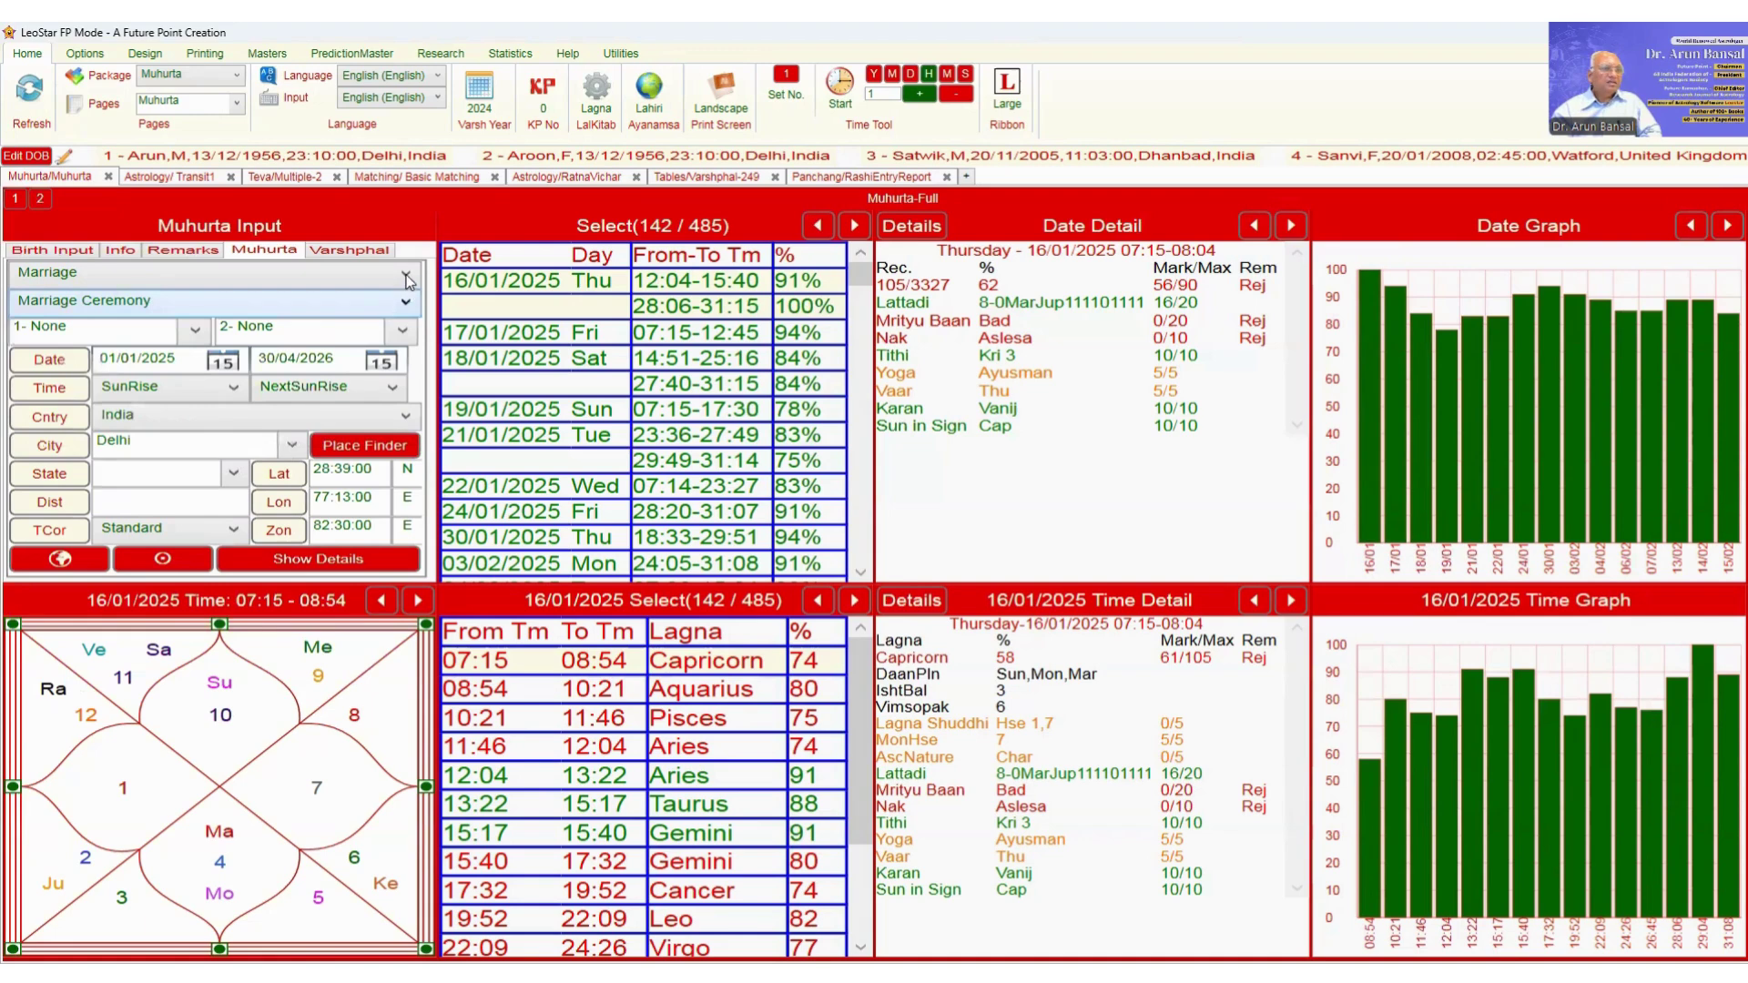
# Step: Switch the muhurta category to Love & Romance and review its list of events
pyautogui.click(407, 274)
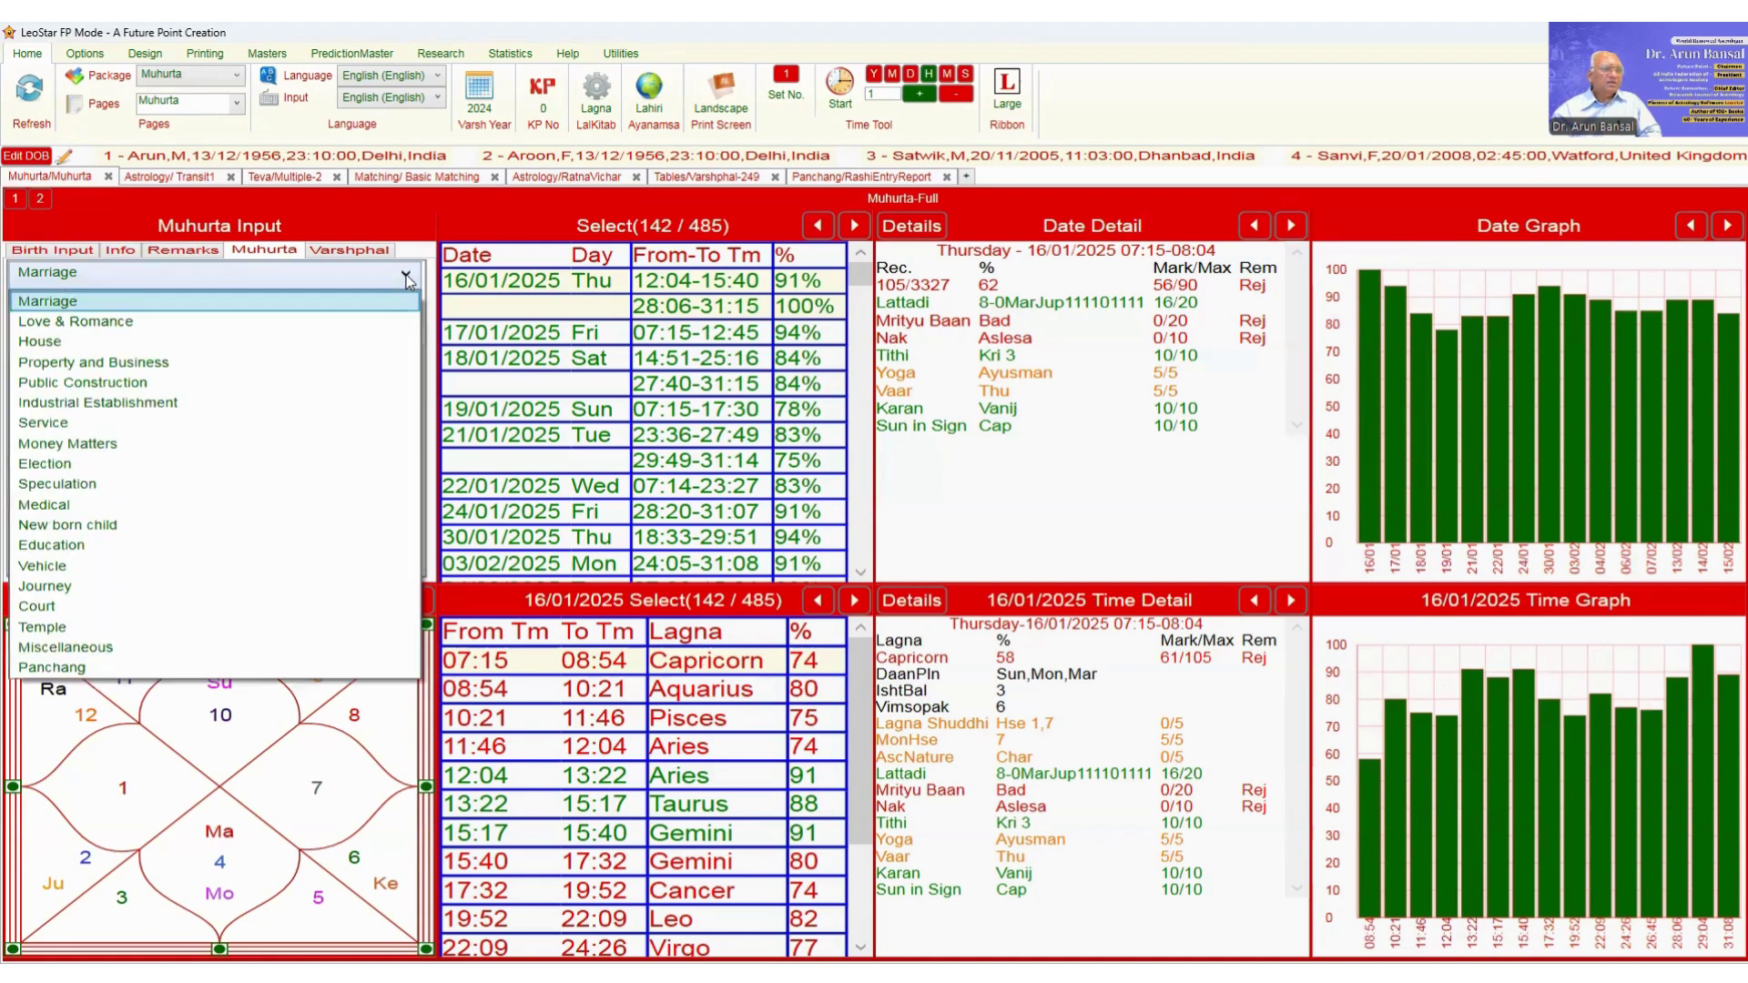
pyautogui.click(381, 321)
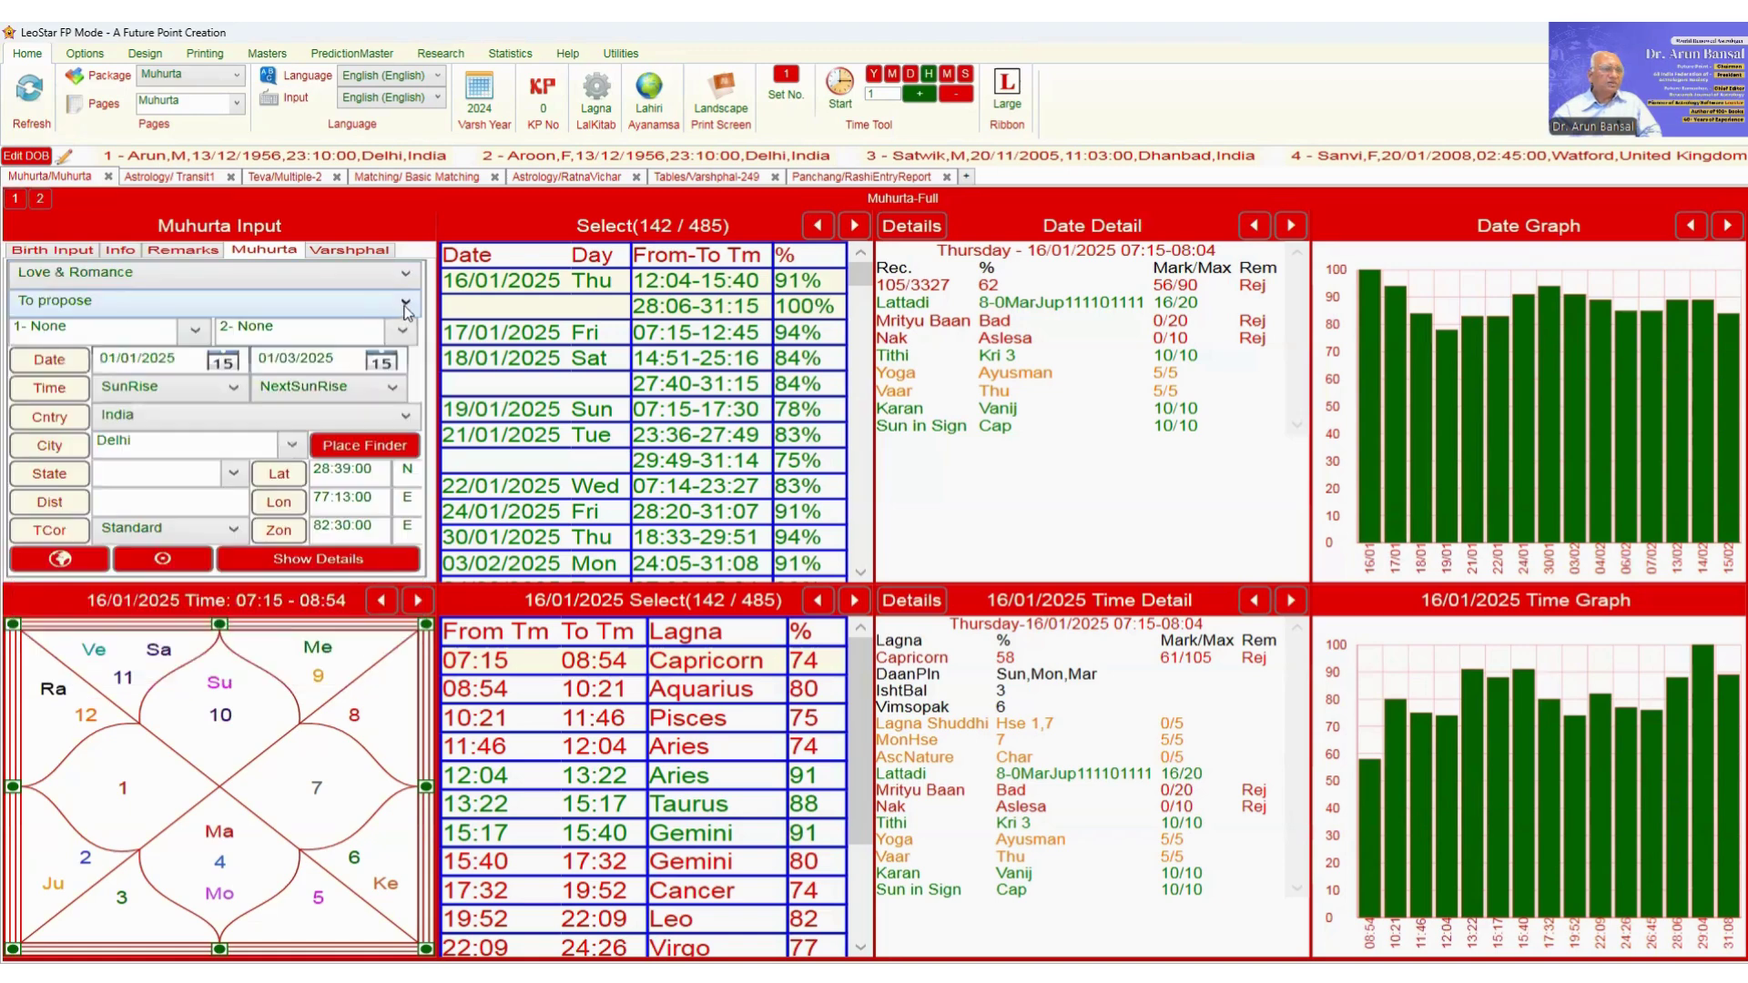
pyautogui.click(405, 305)
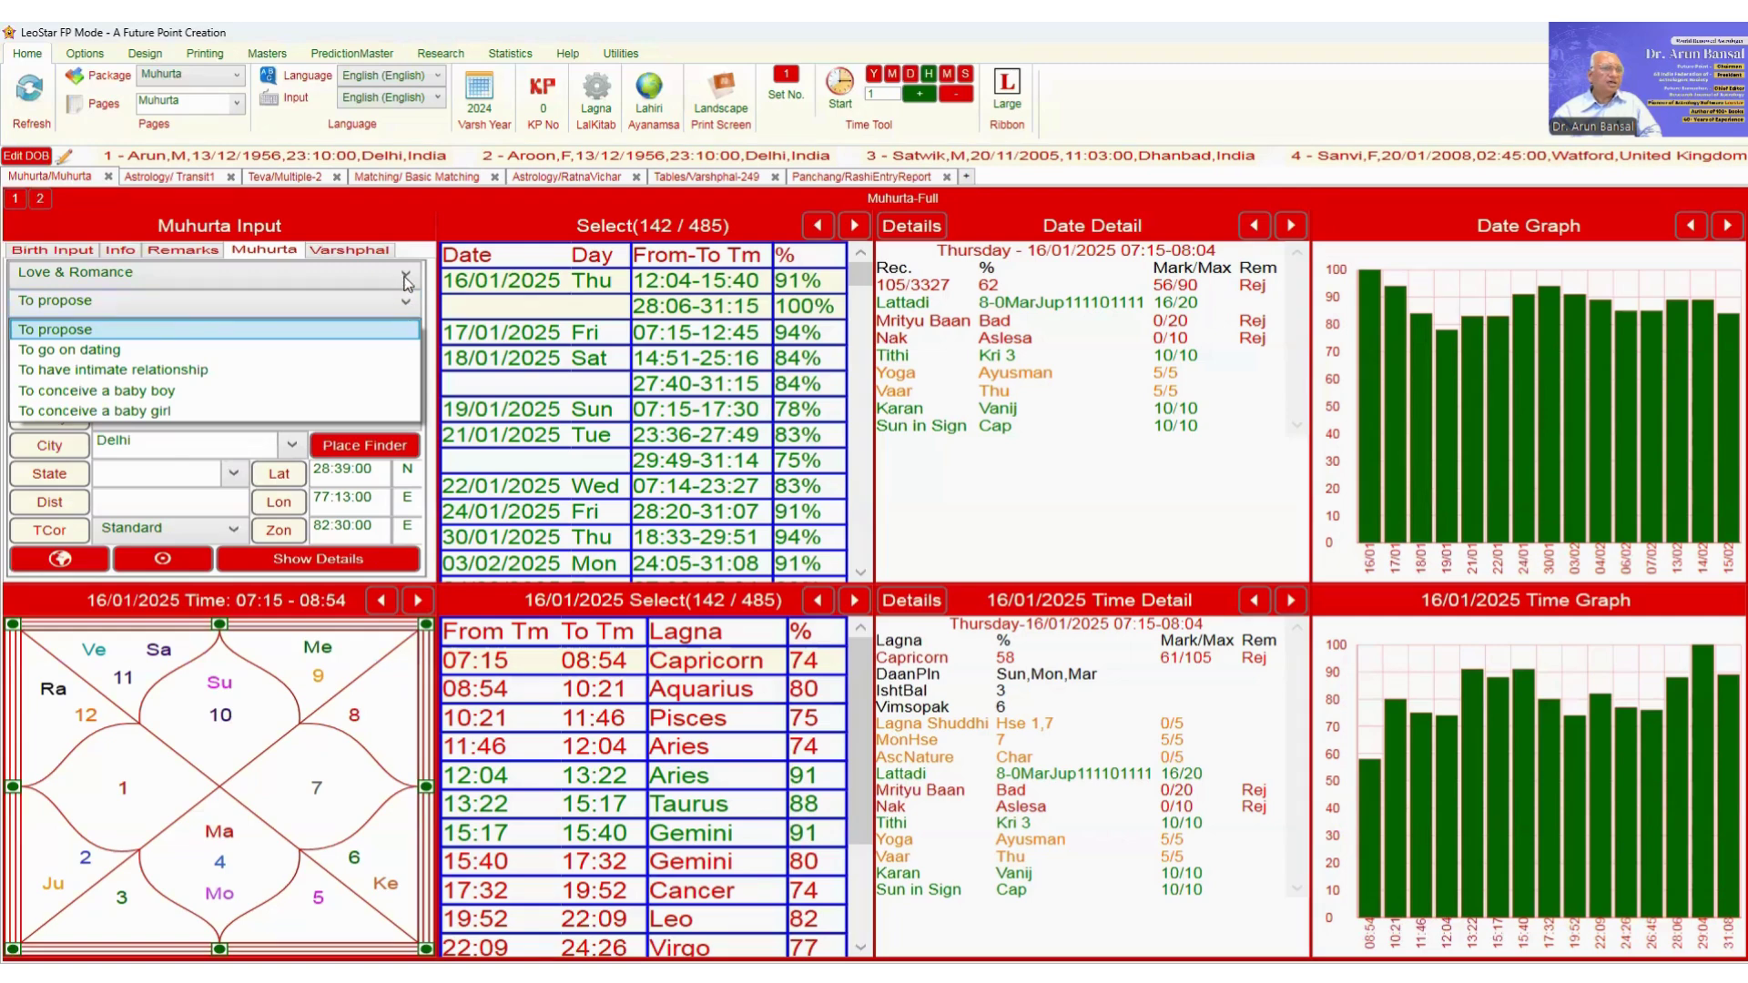
pyautogui.click(406, 282)
# Step: Switch the muhurta category to House and review its list of events
pyautogui.click(406, 275)
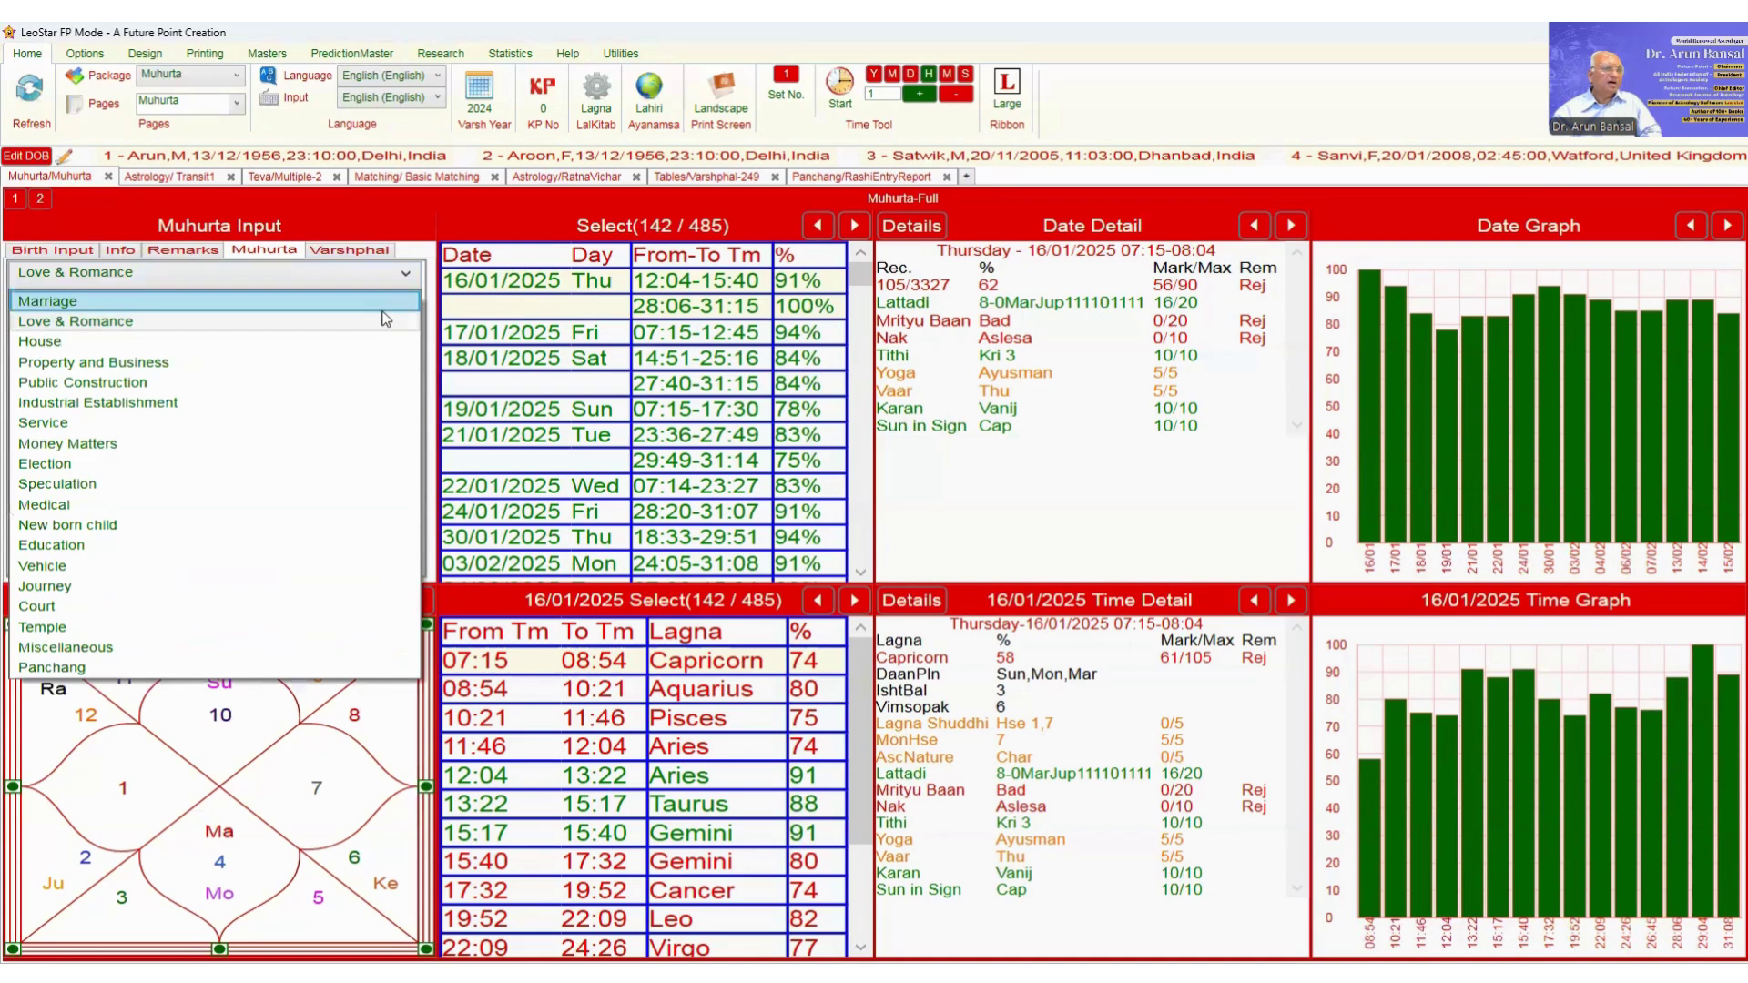
pyautogui.click(371, 340)
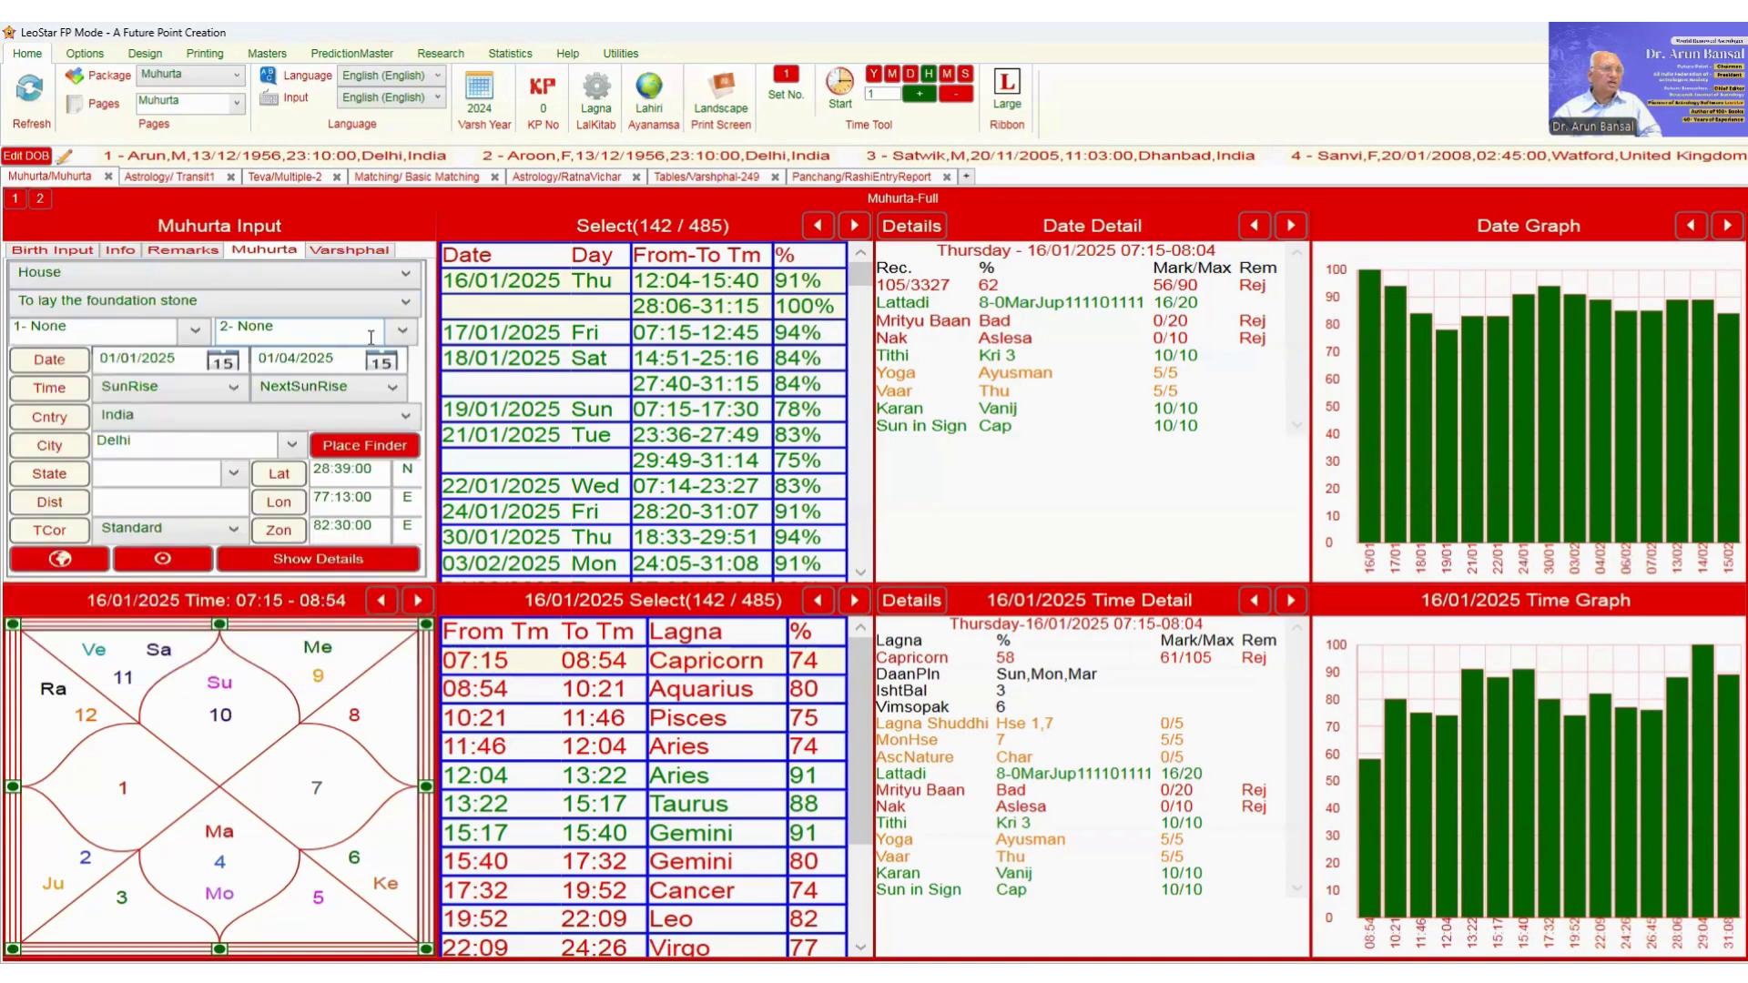
pyautogui.click(409, 303)
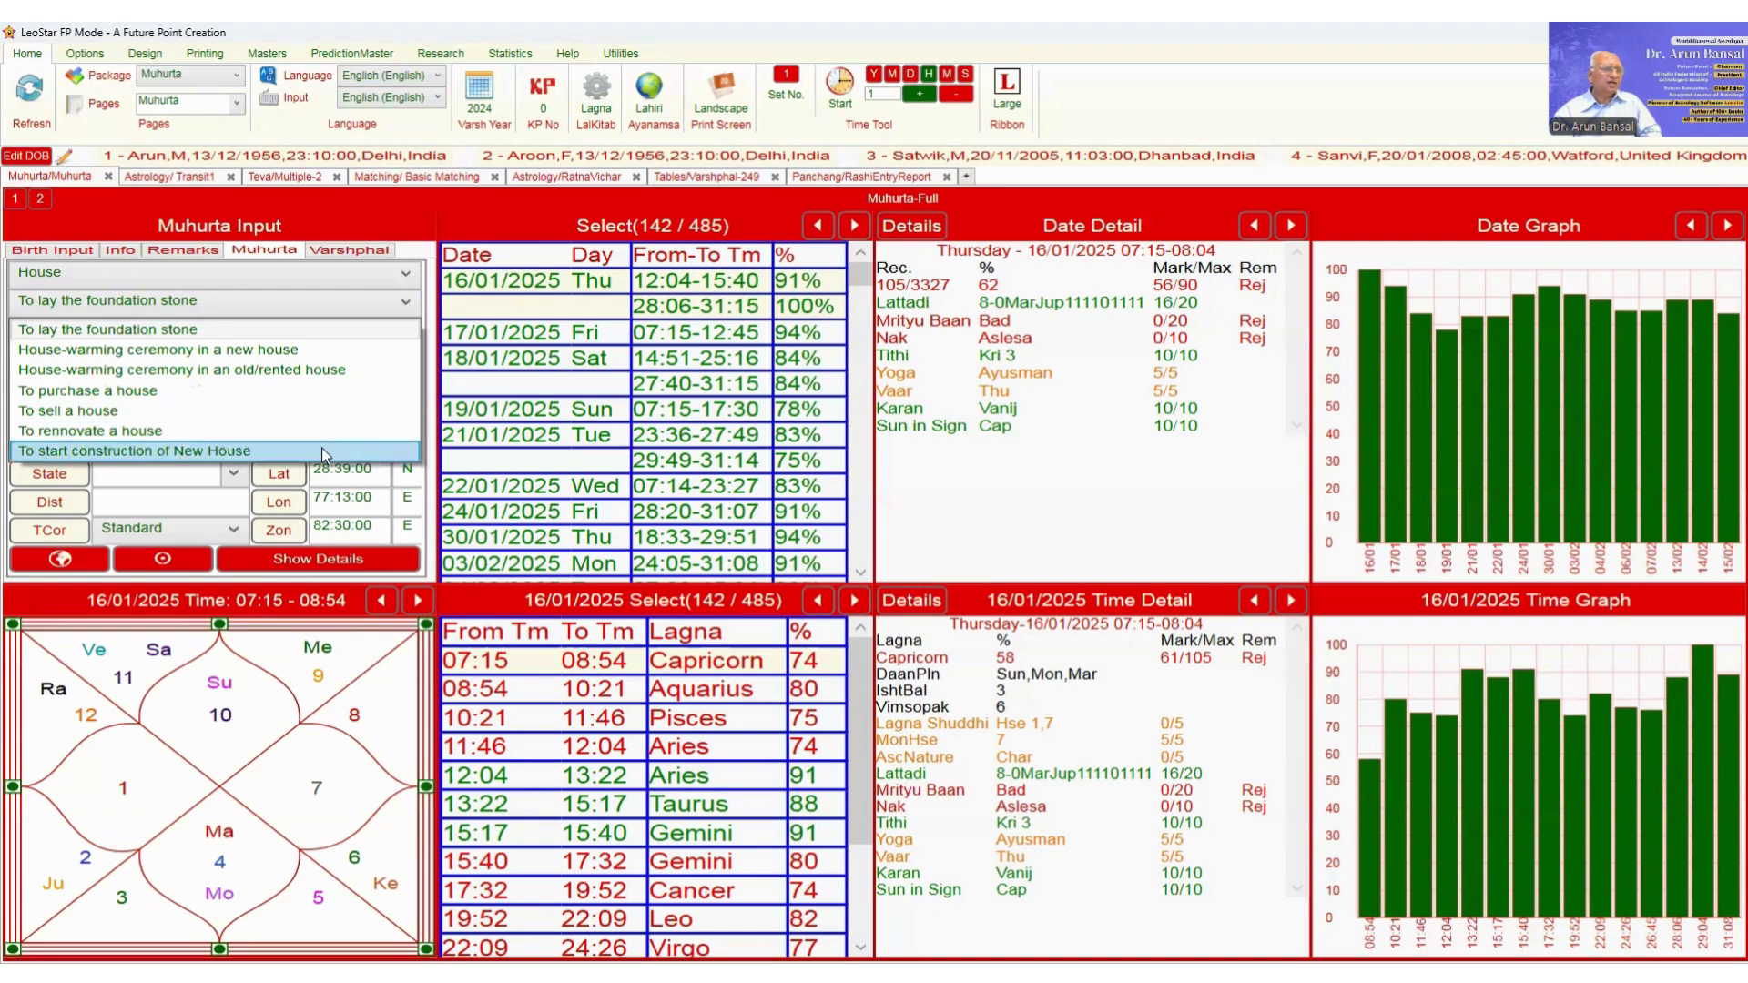
# Step: Set the muhurta category to Marriage with Marriage Ceremony as the event
pyautogui.click(393, 273)
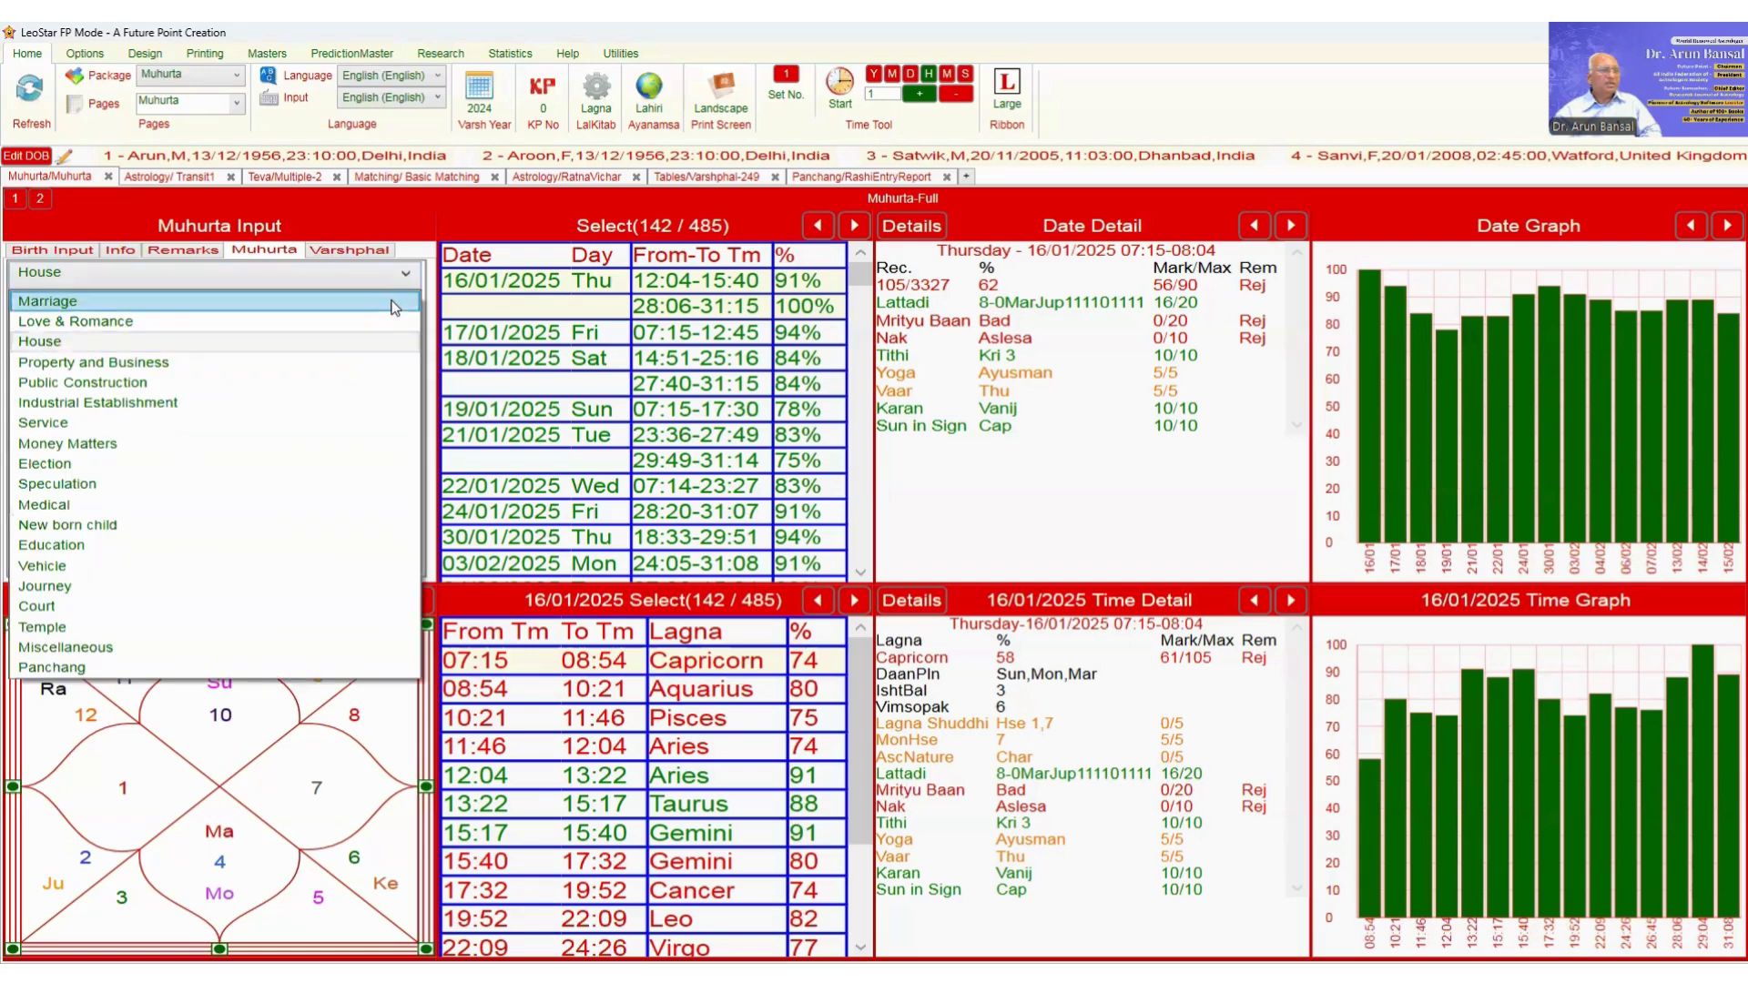
pyautogui.click(393, 303)
pyautogui.click(391, 303)
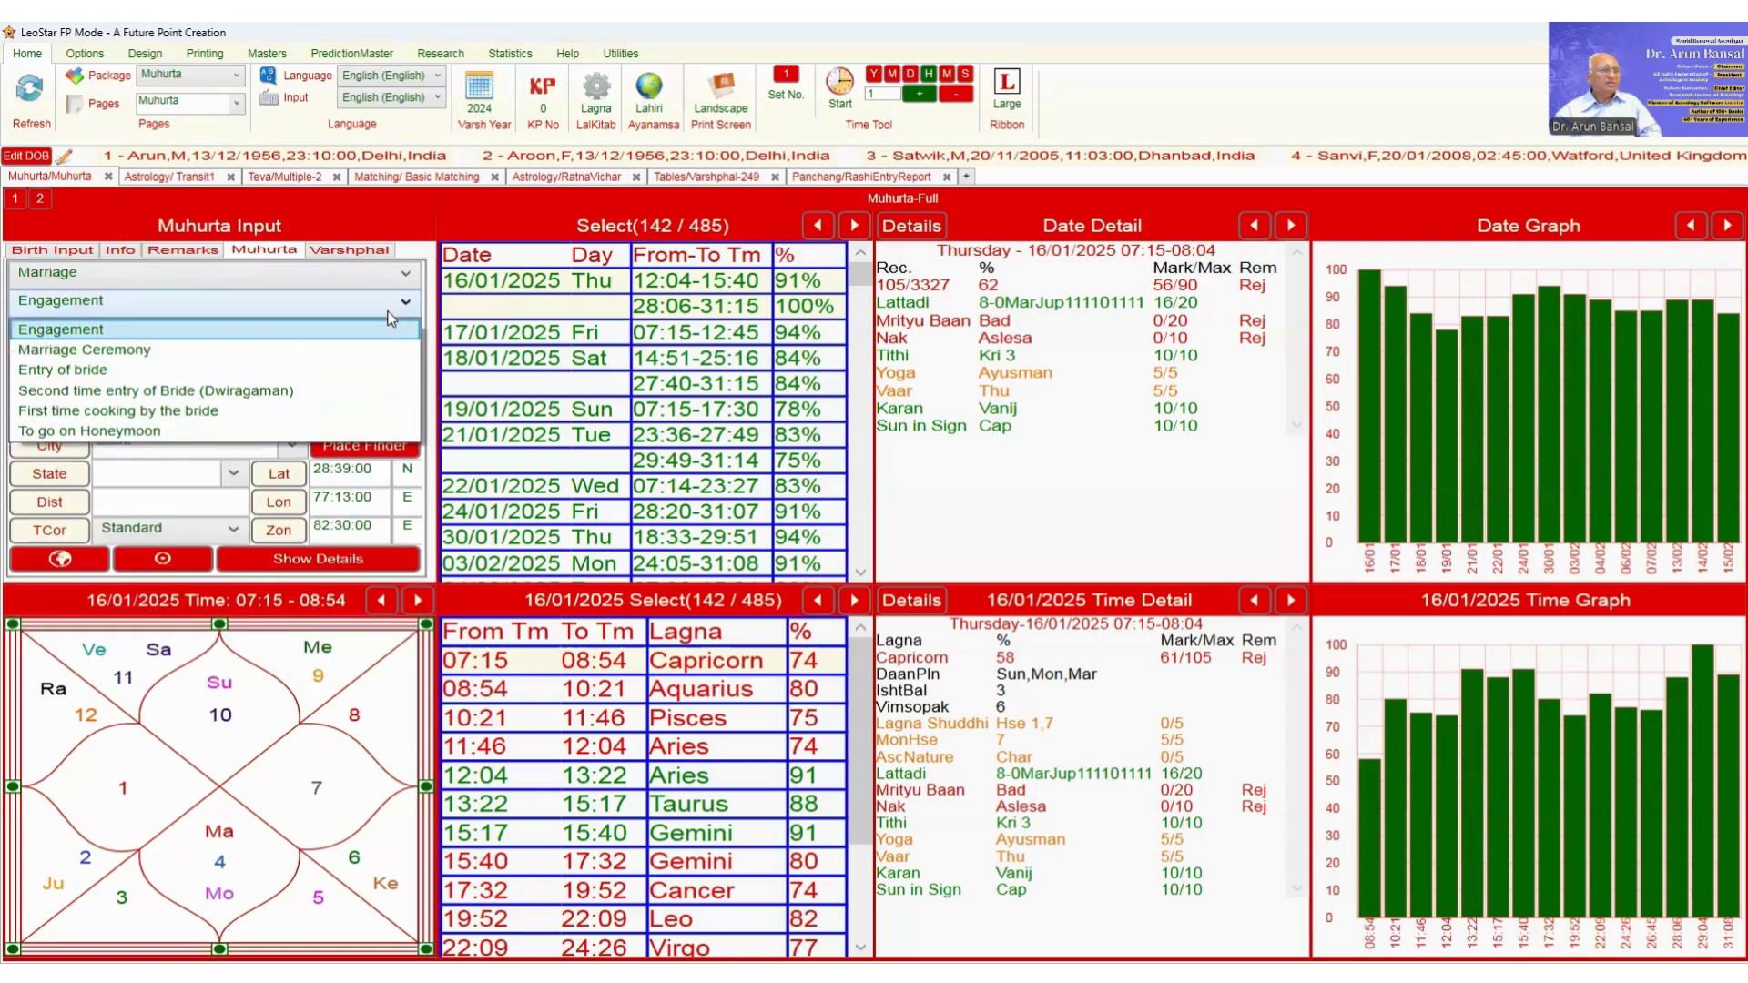
pyautogui.click(364, 349)
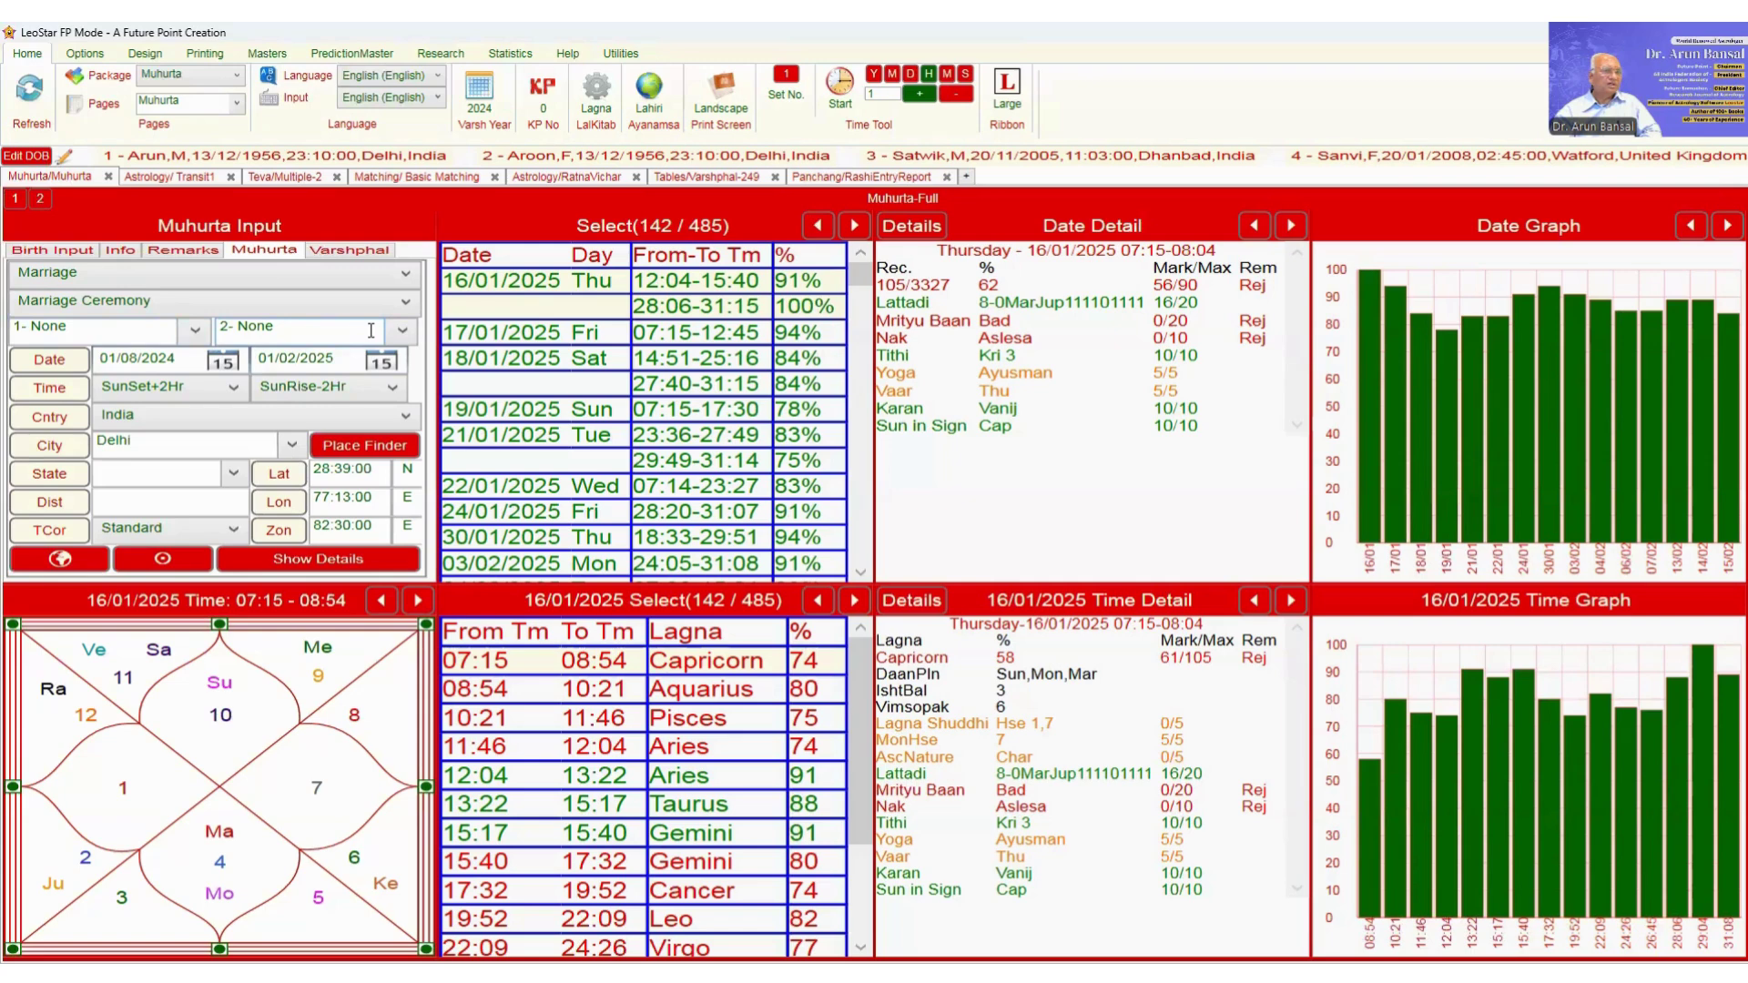
# Step: Try the Name option for the first person's birth reference and reset it to None
pyautogui.click(195, 332)
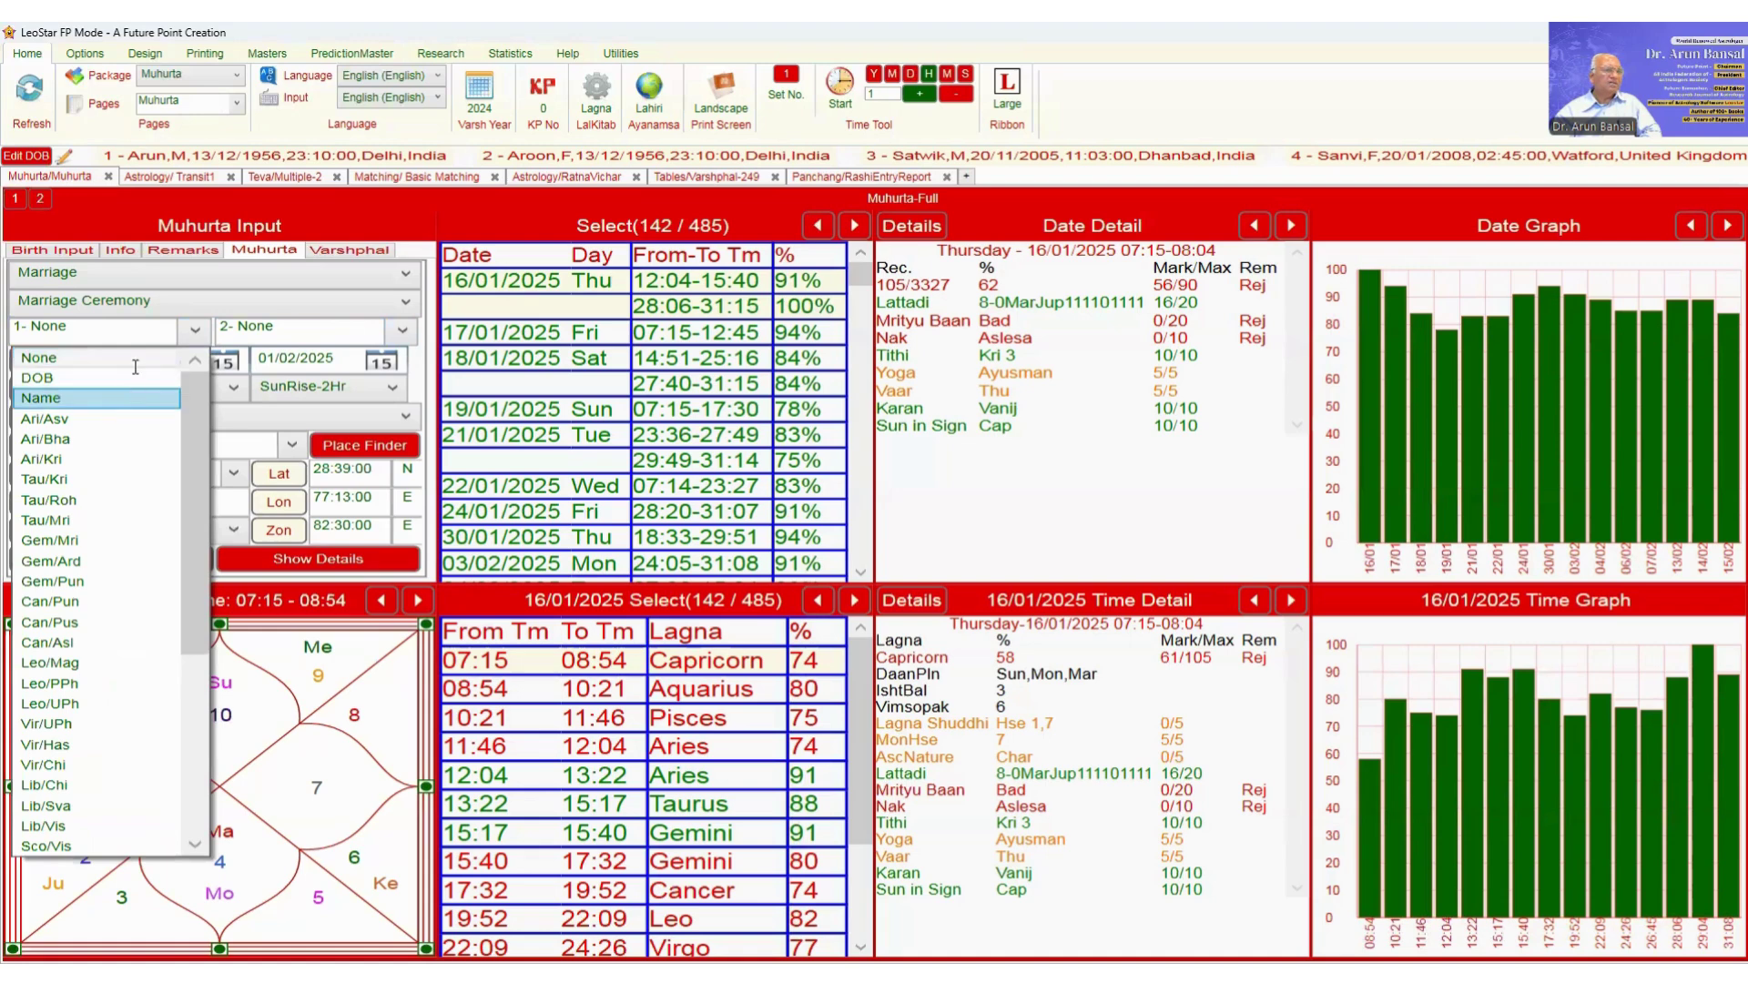
pyautogui.click(124, 397)
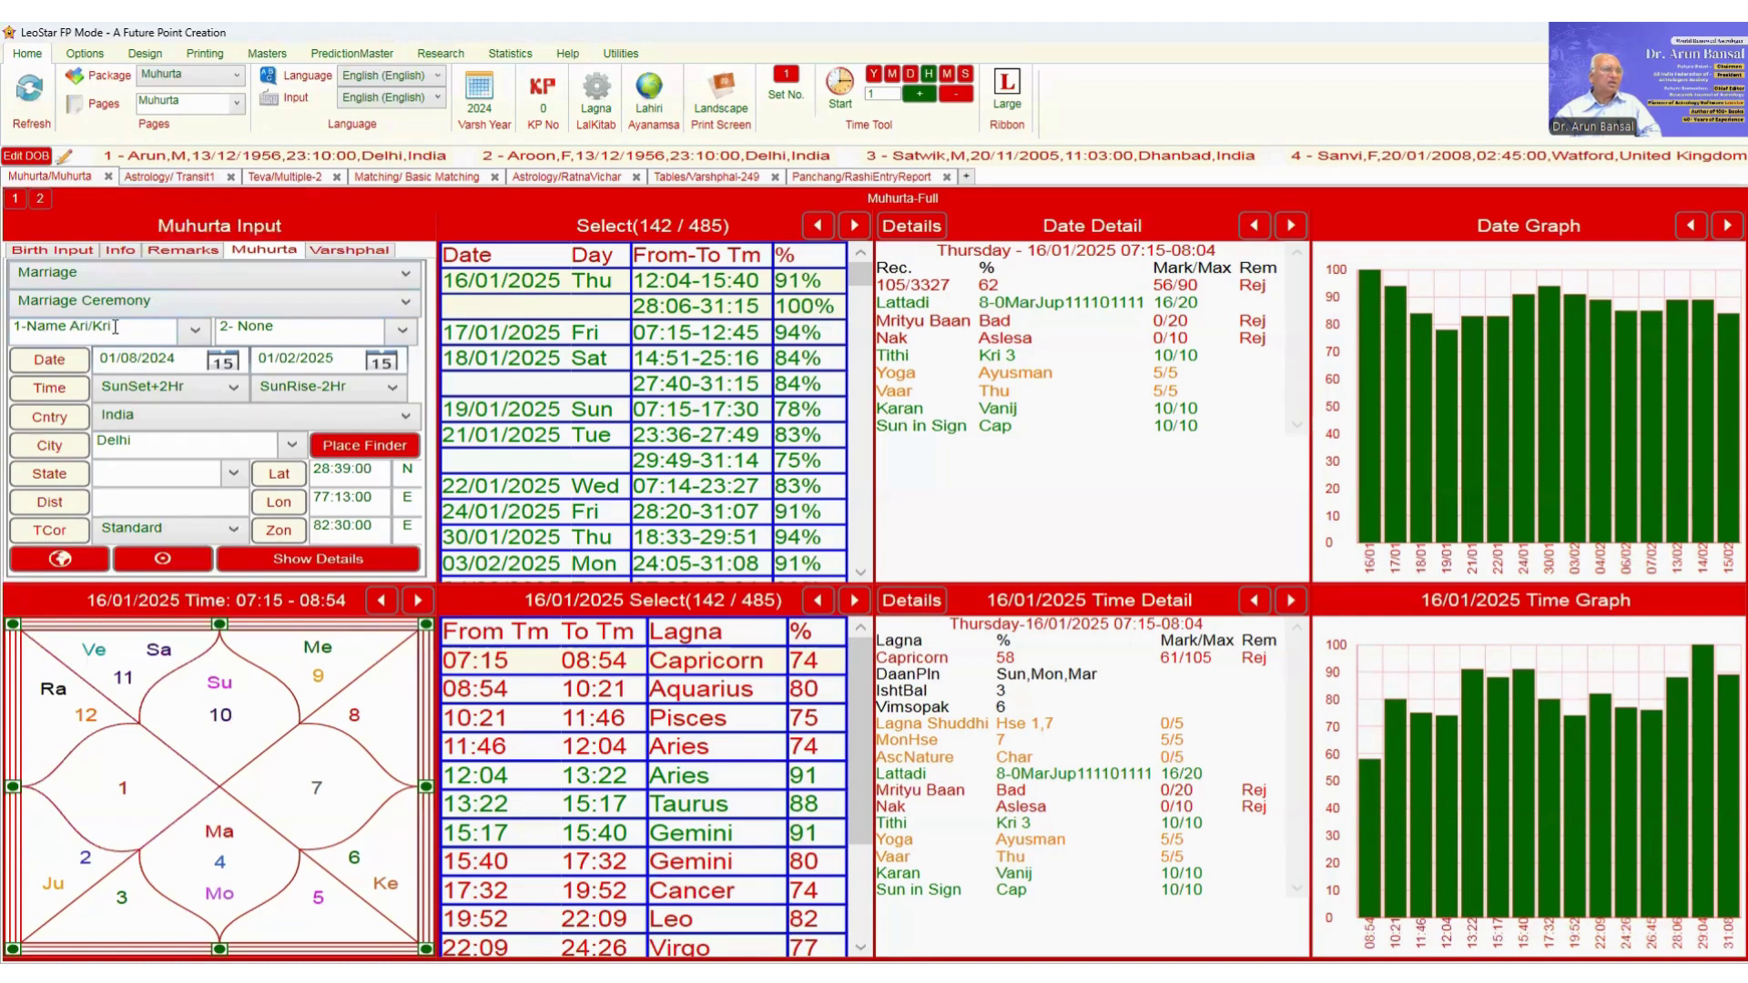
pyautogui.click(196, 335)
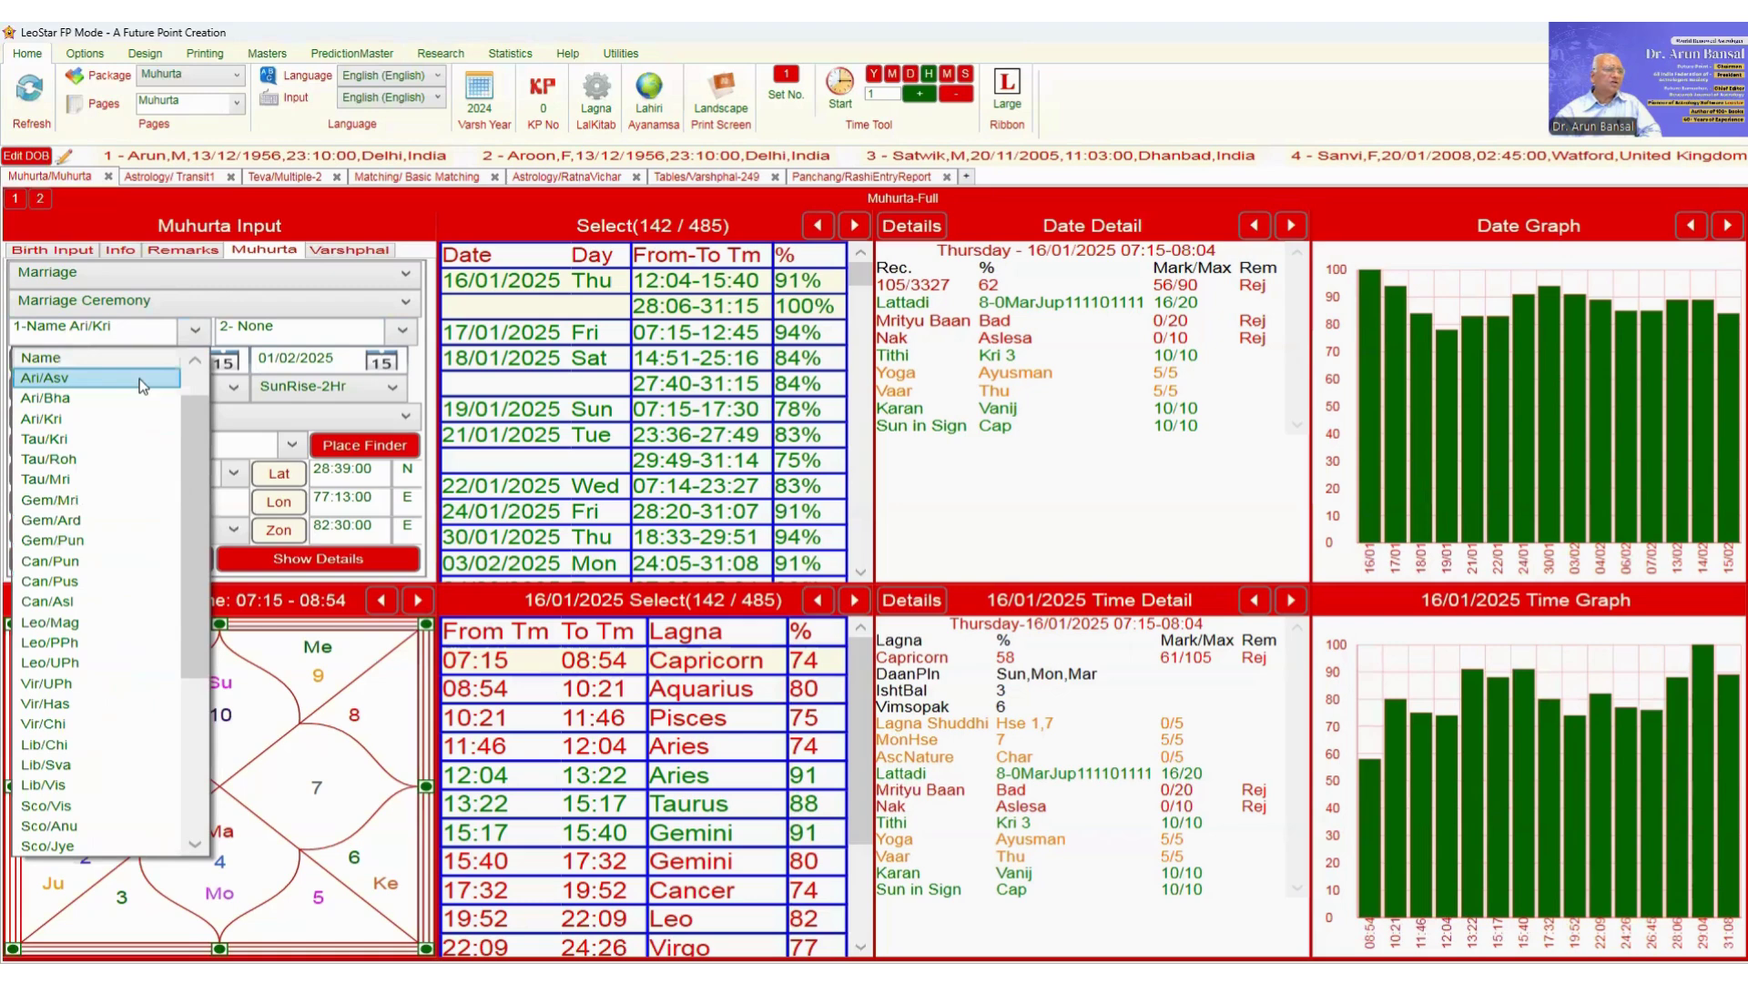
pyautogui.click(195, 364)
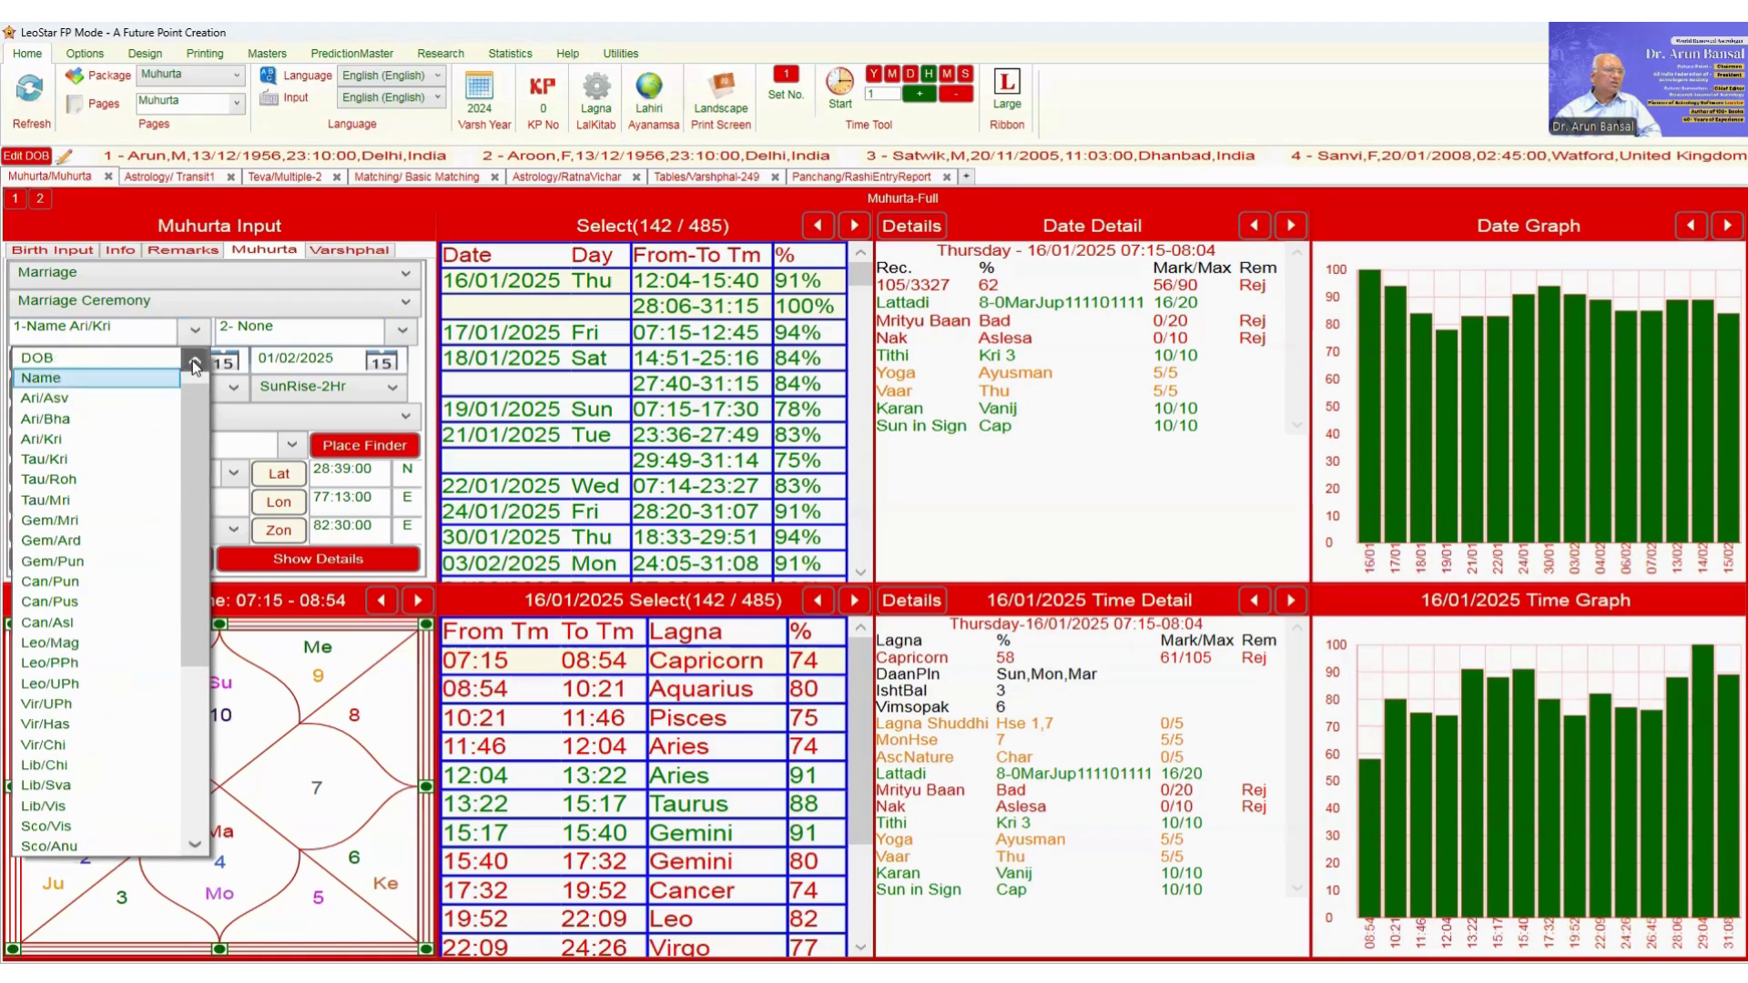
pyautogui.click(195, 364)
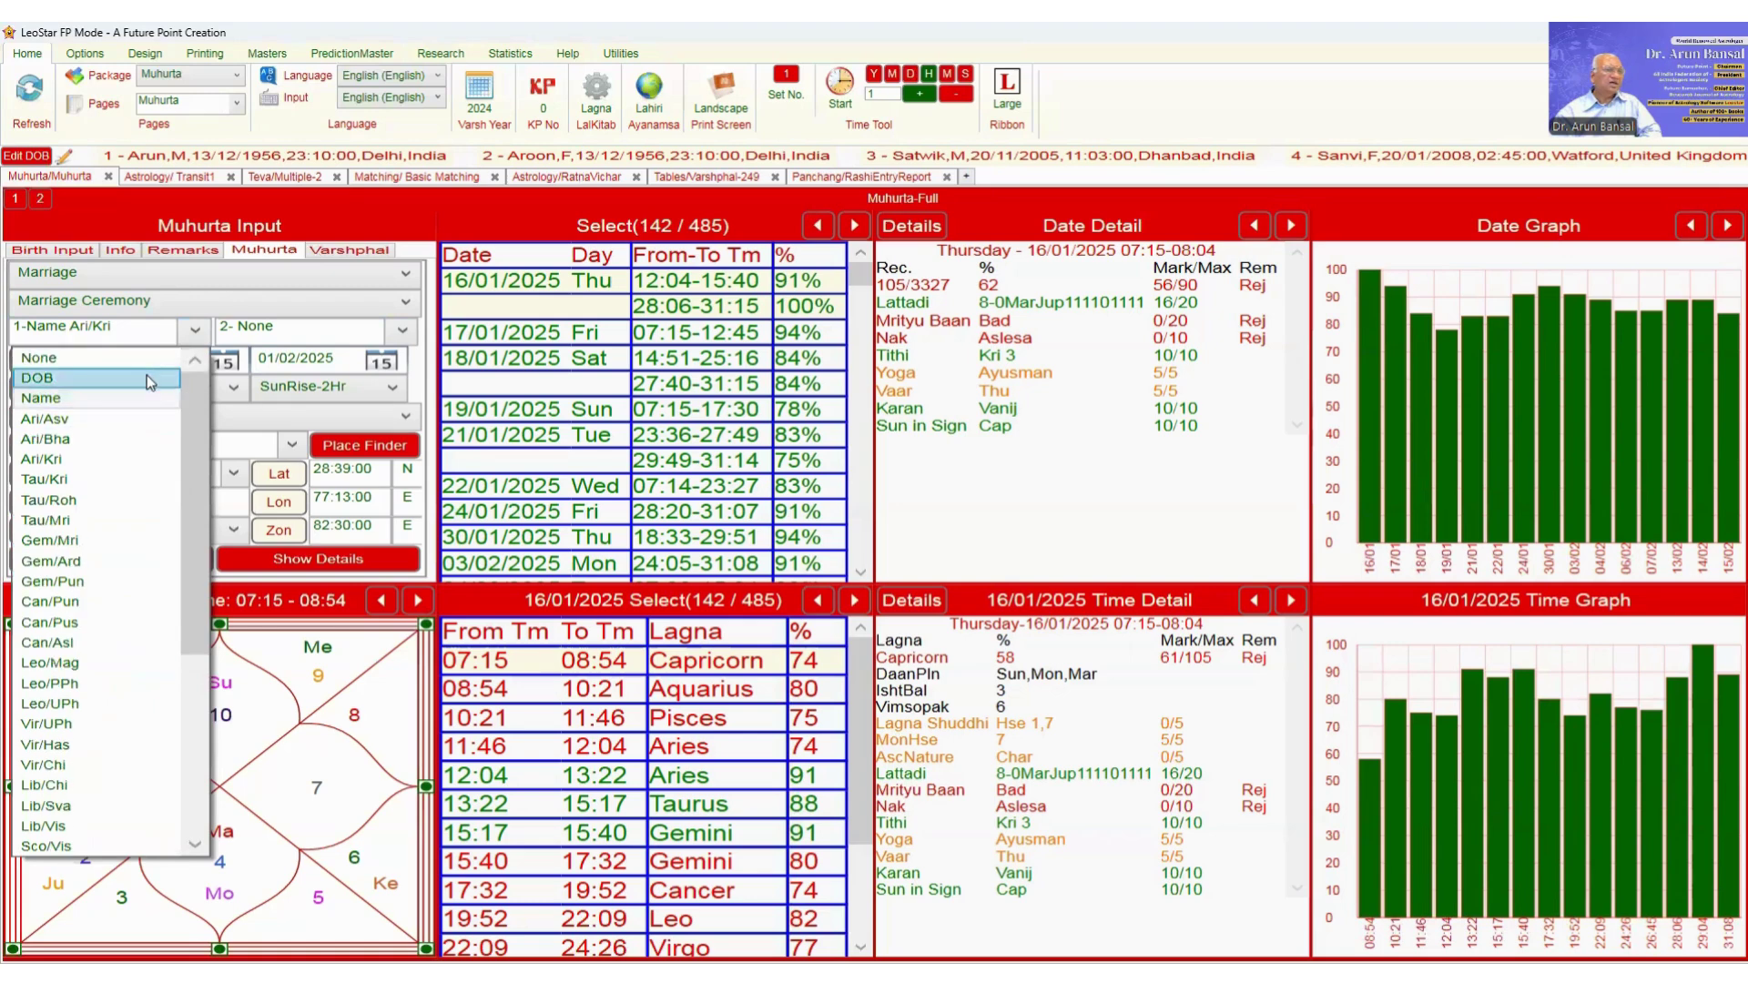
pyautogui.press('Up')
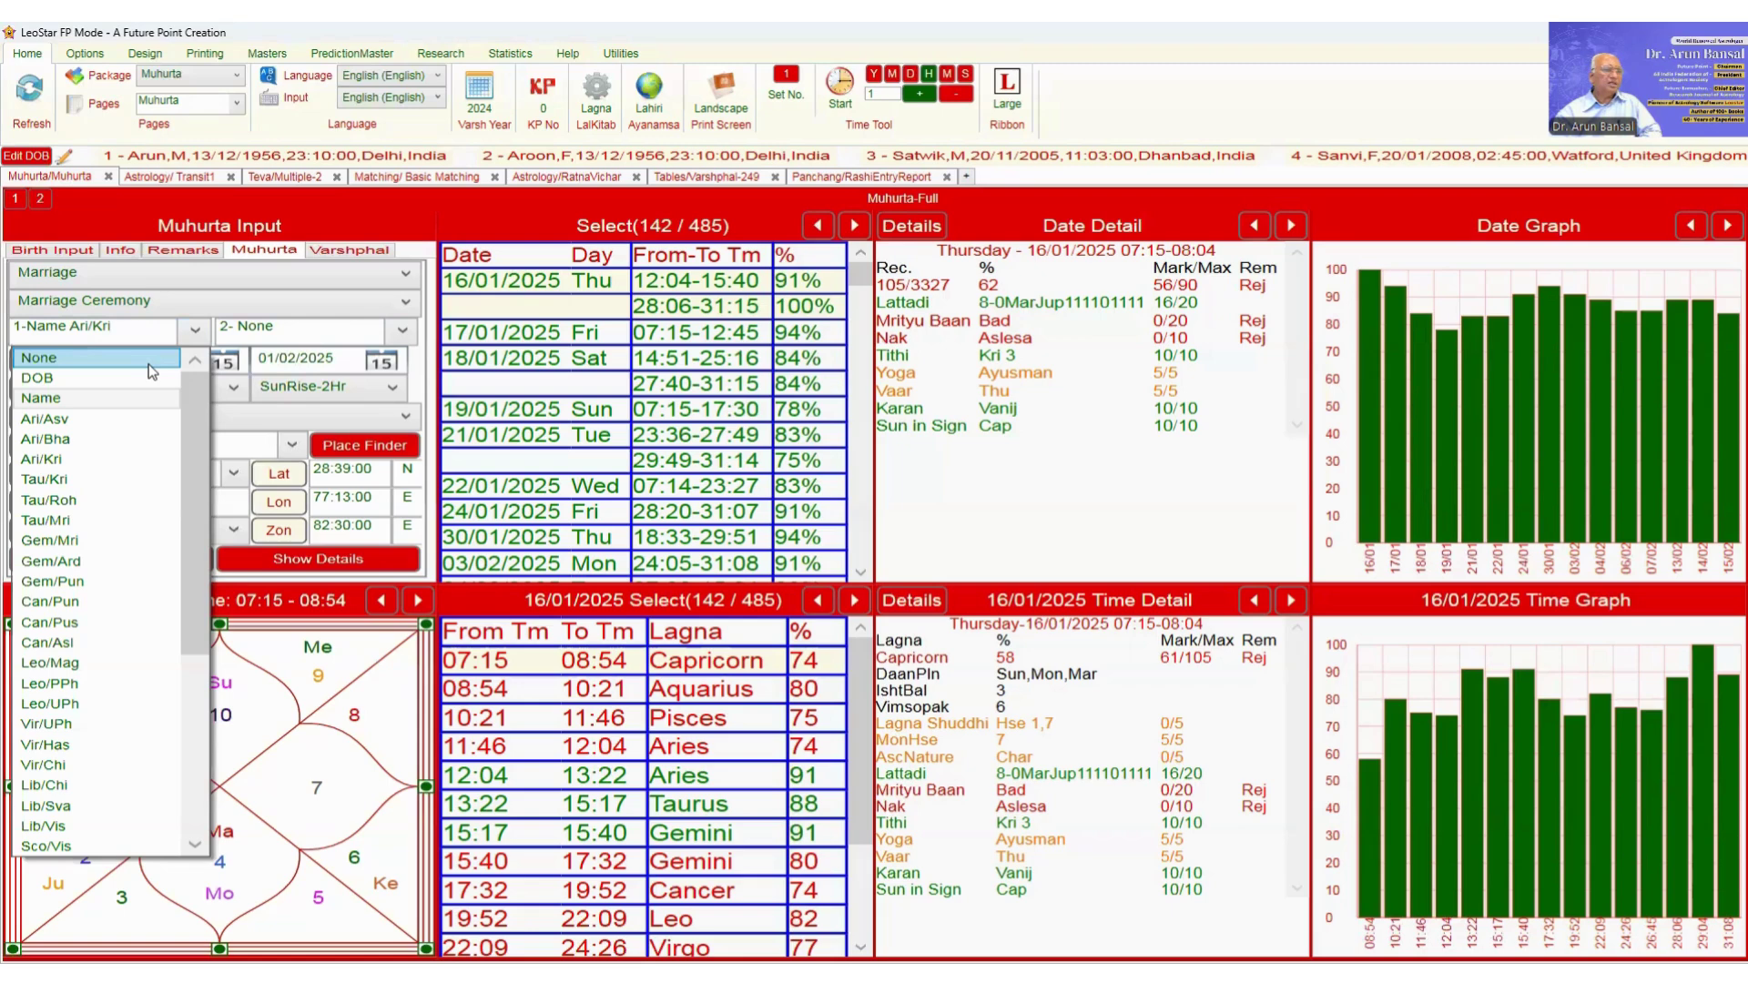
pyautogui.press('Return')
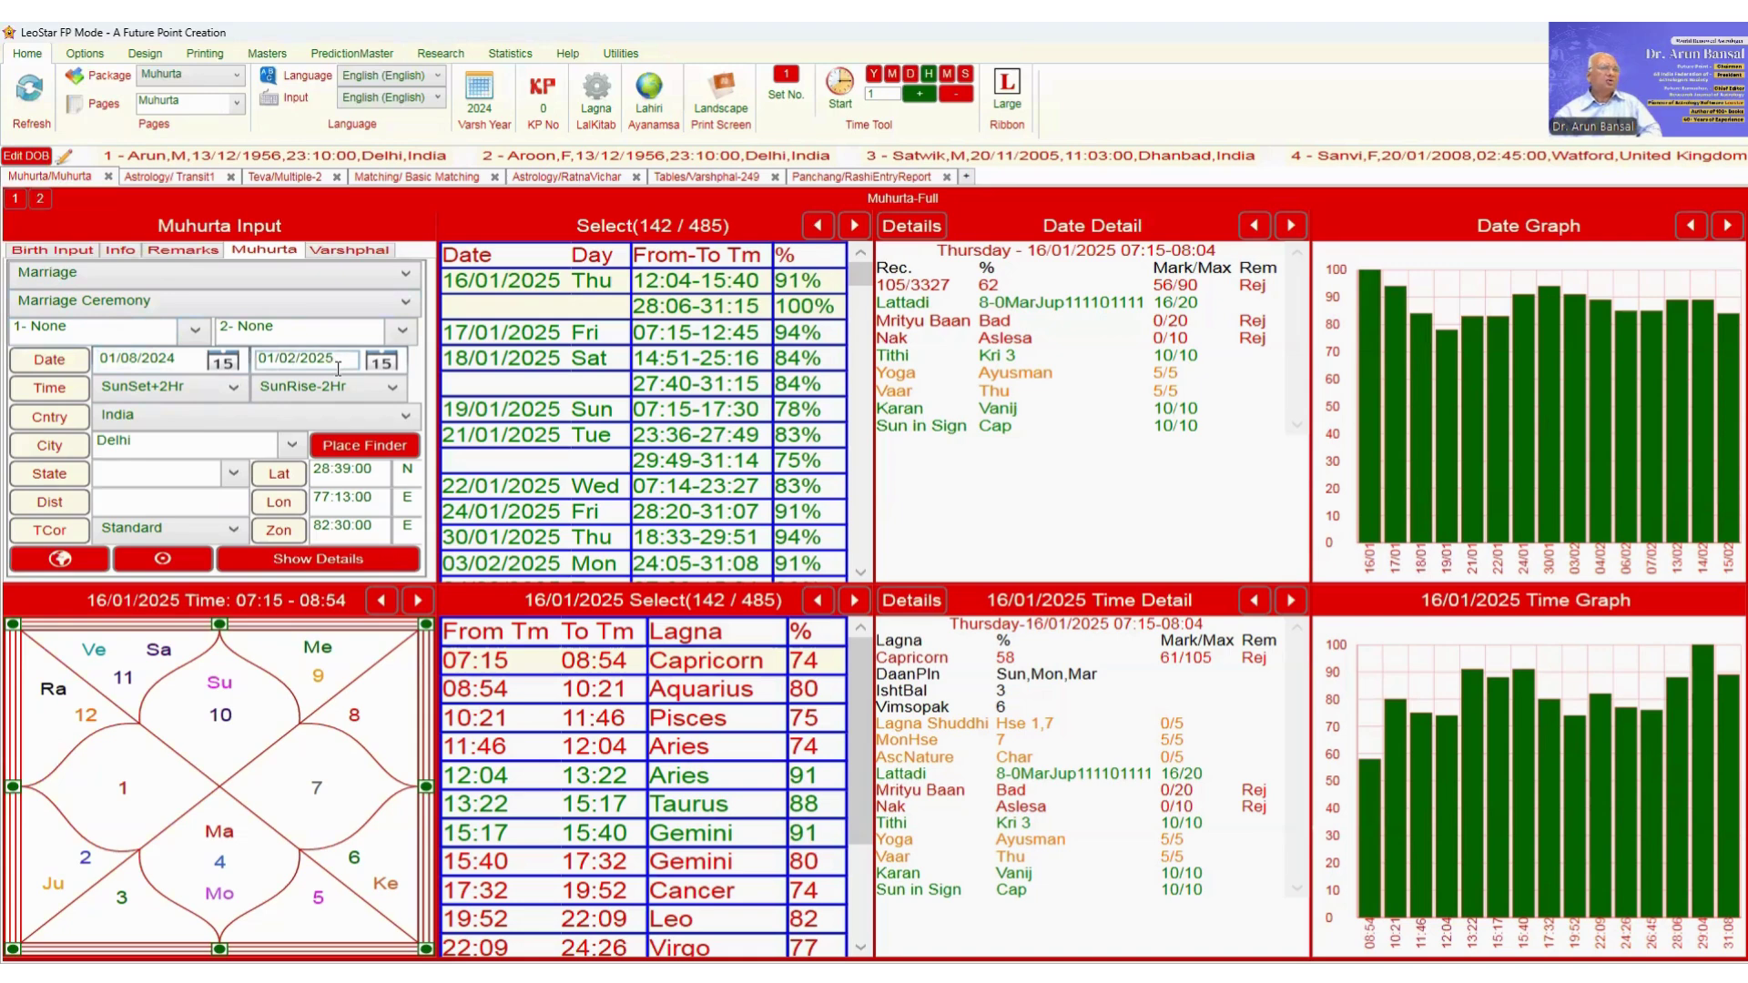
# Step: Change the marriage event to Engagement
pyautogui.click(406, 307)
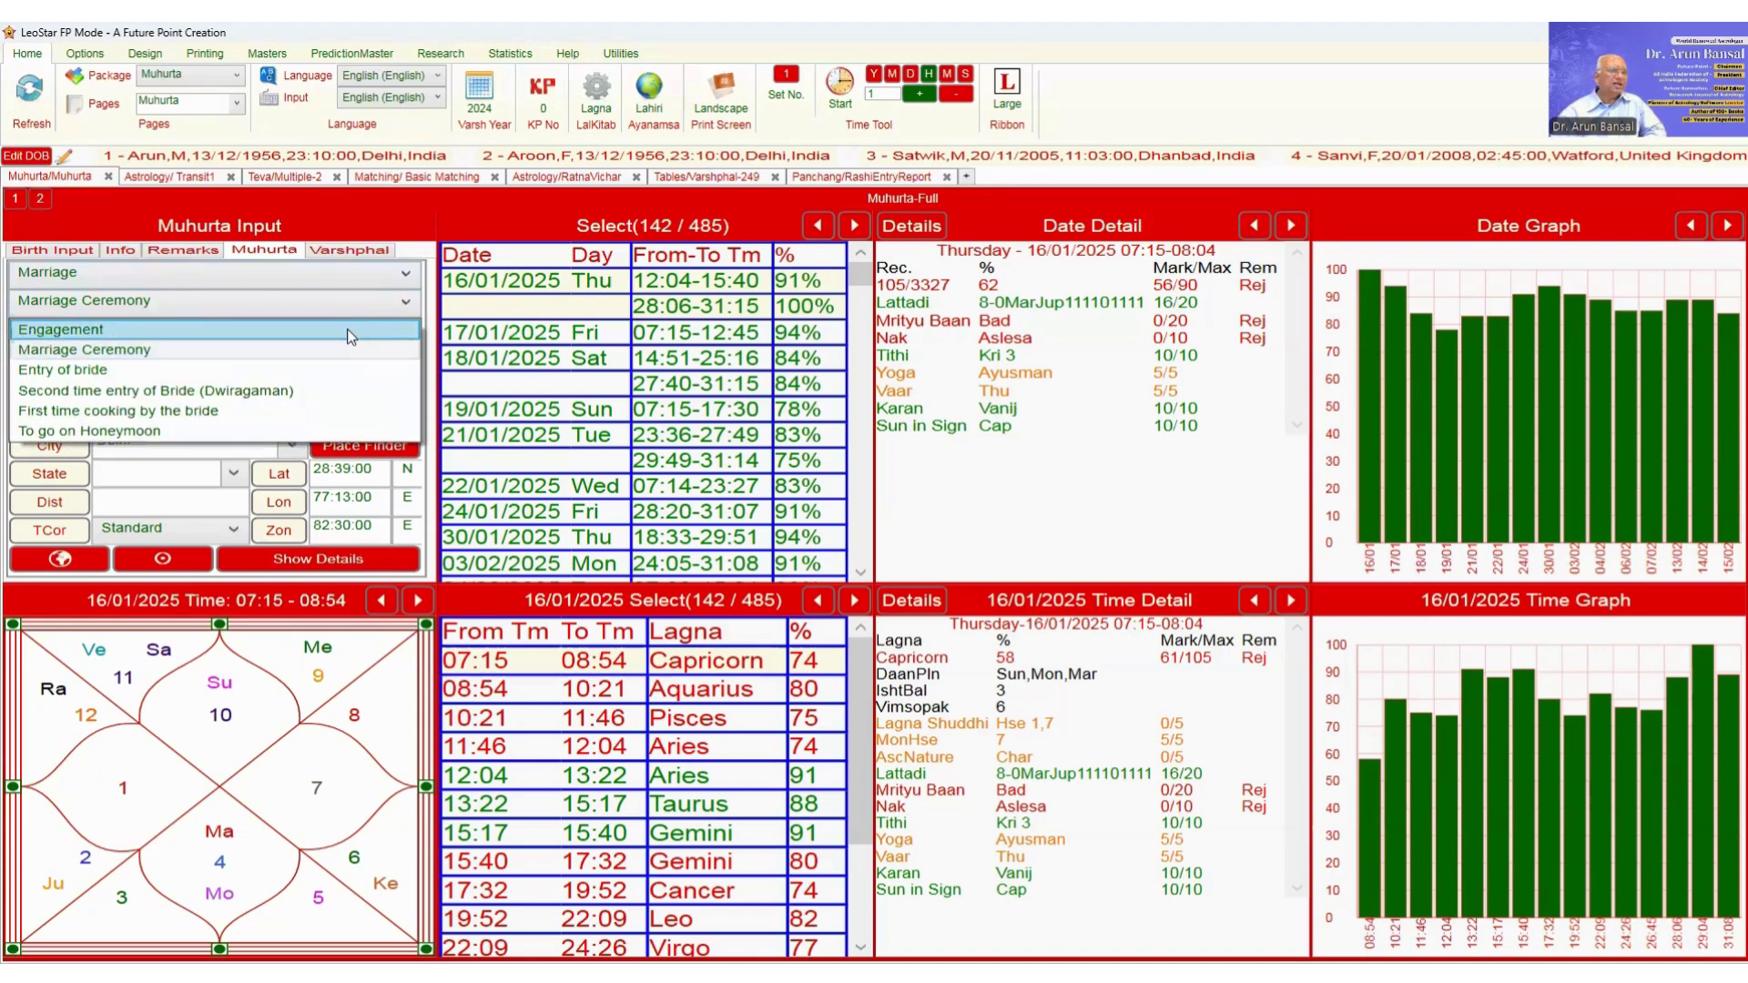
pyautogui.click(349, 330)
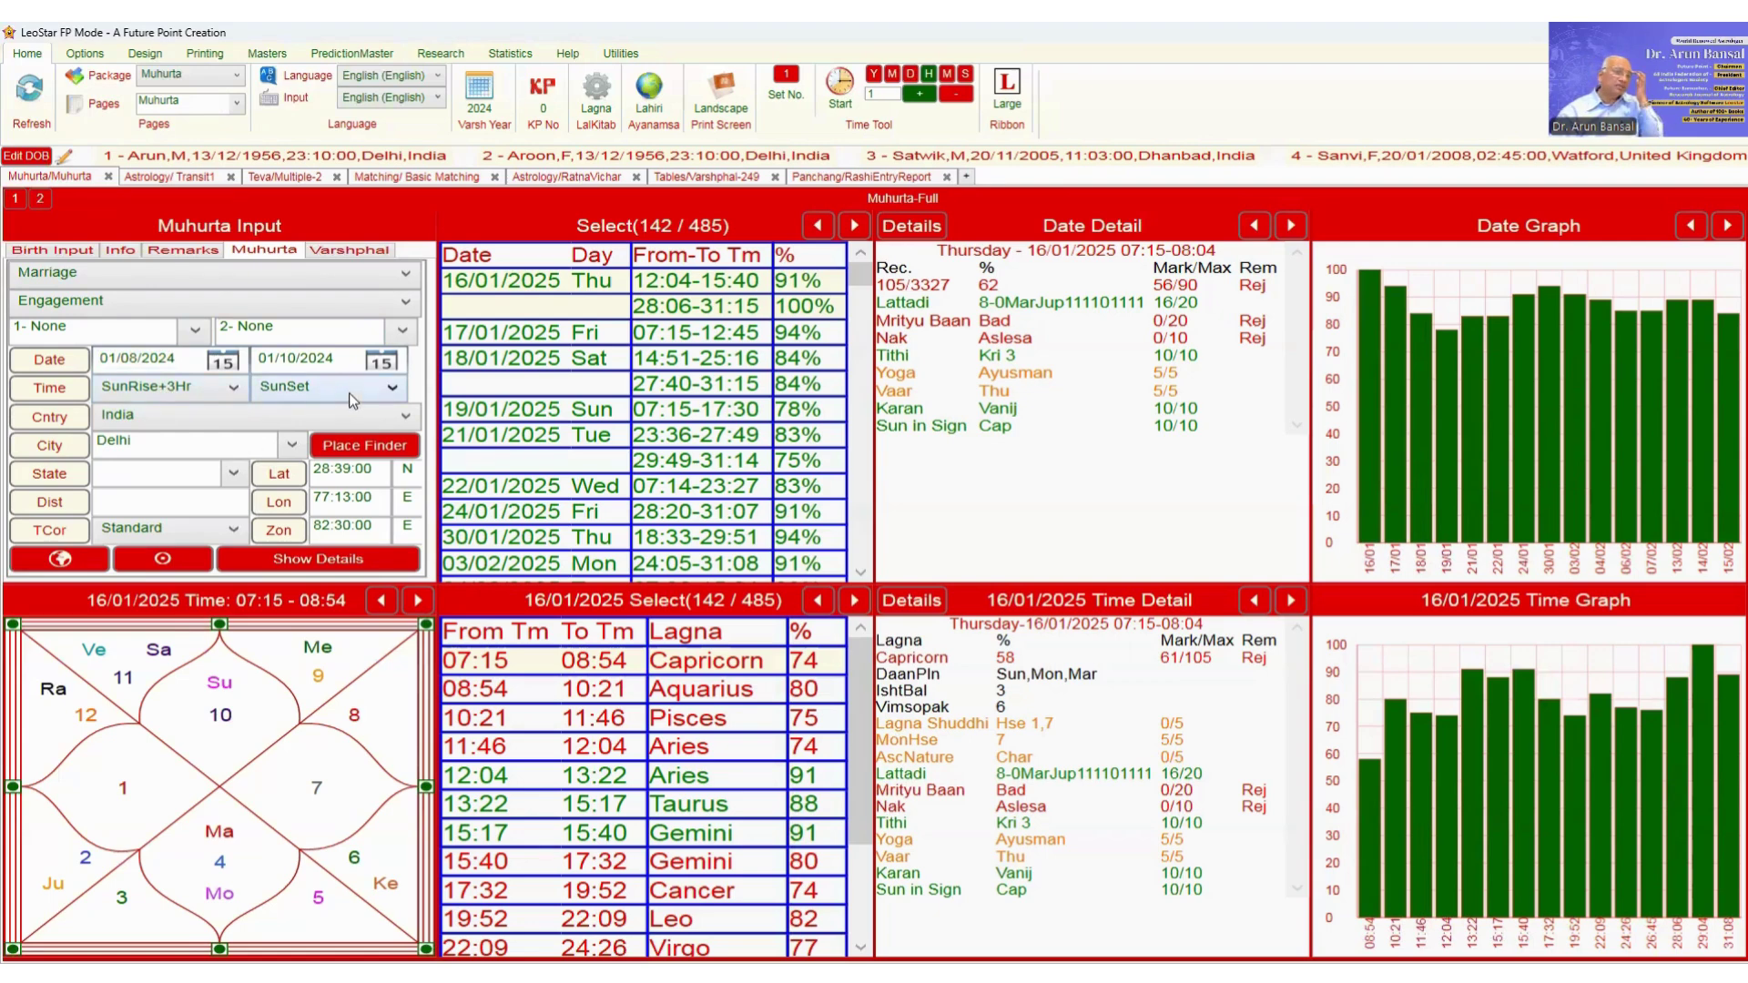
# Step: Examine the sunrise- and sunset-based options offered for the start and end of the muhurta time range
pyautogui.click(233, 388)
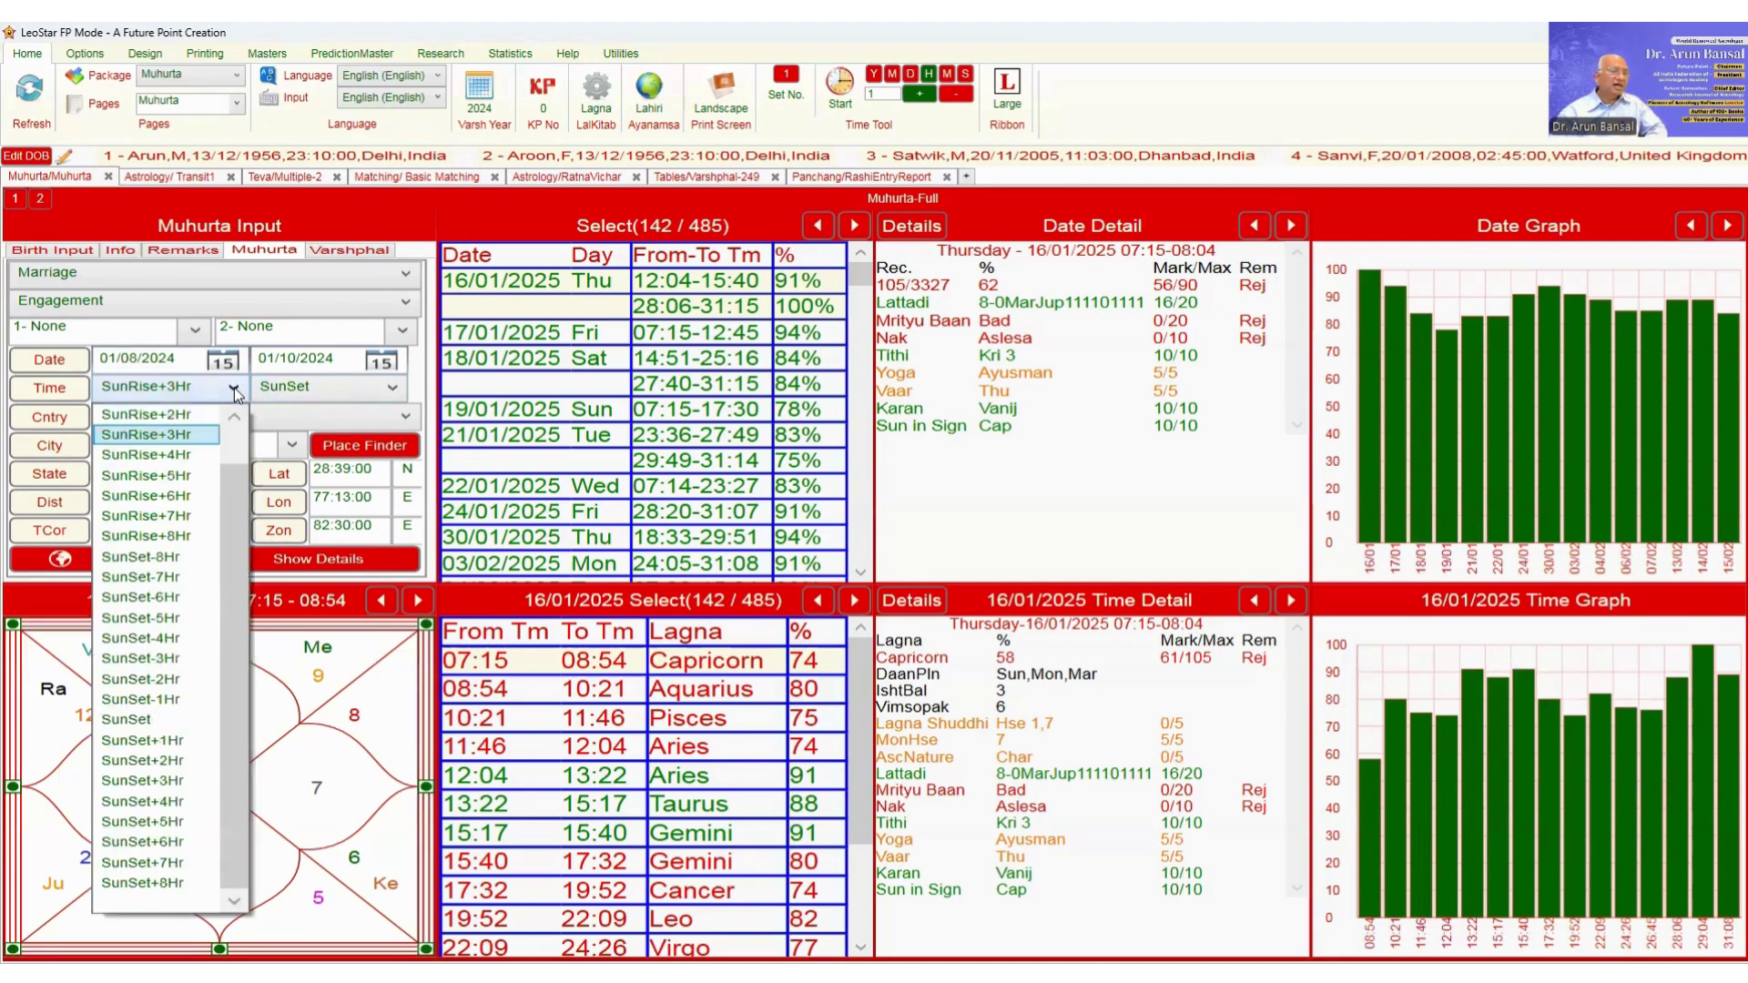
pyautogui.moveTo(228, 501); pyautogui.dragTo(228, 427)
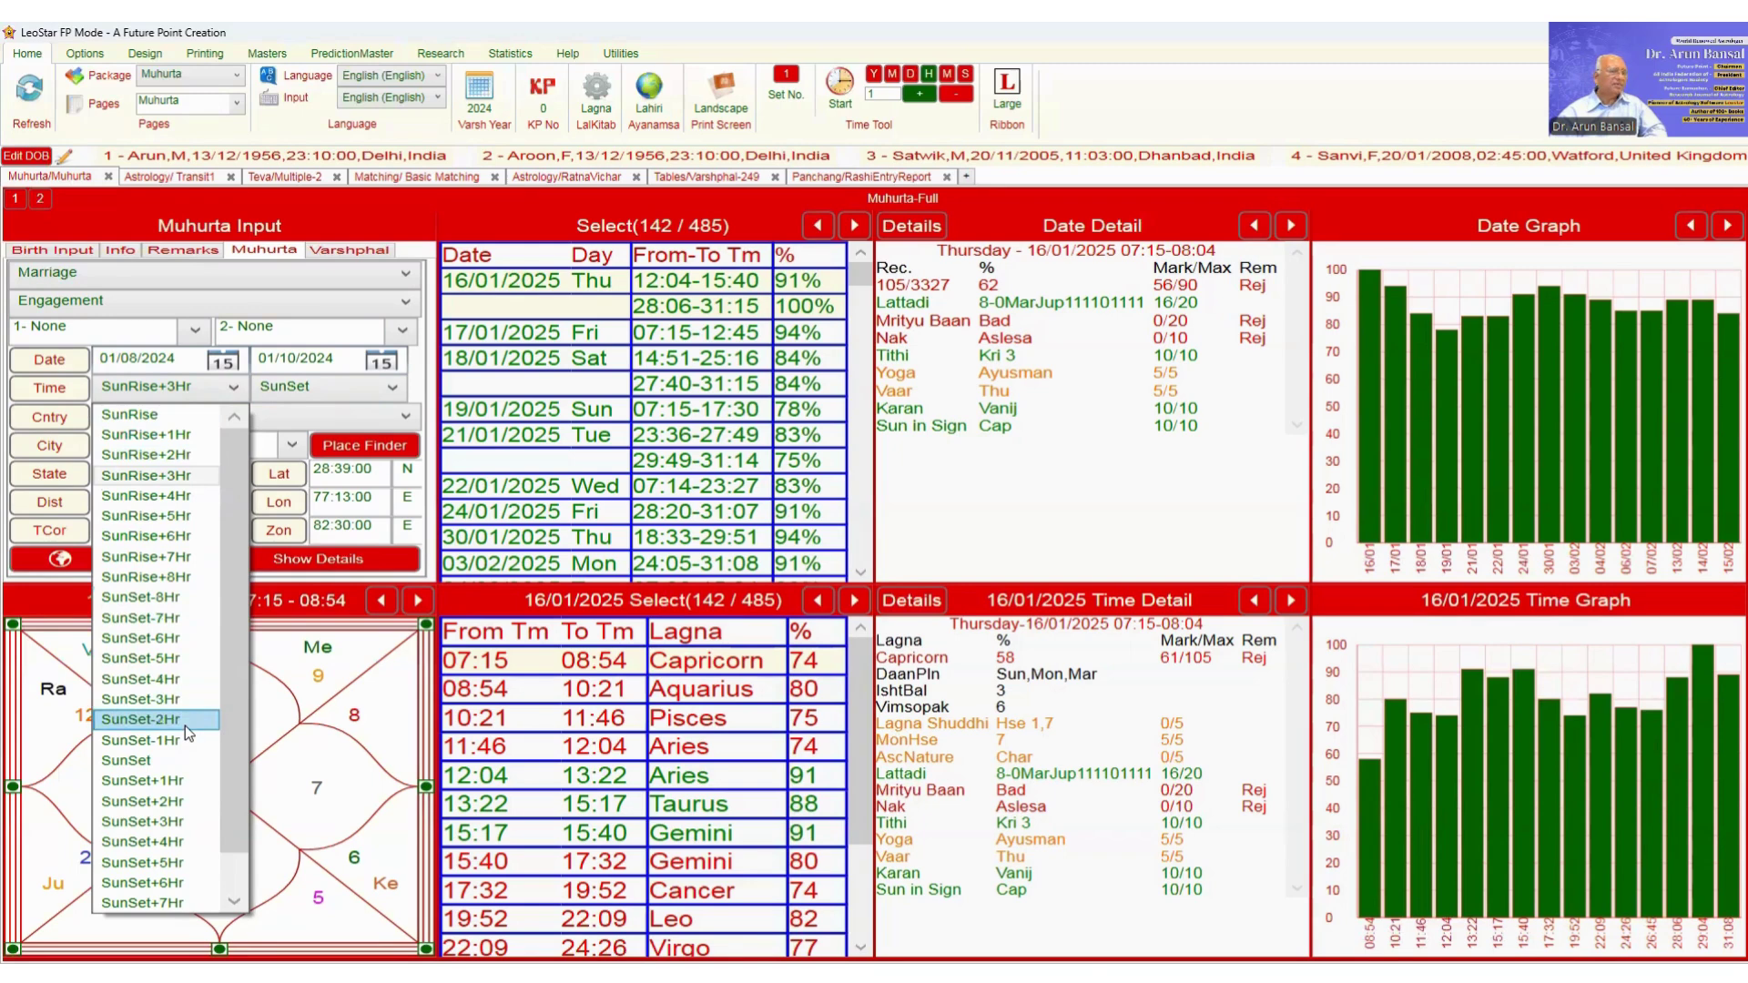
pyautogui.moveTo(232, 707); pyautogui.dragTo(228, 768)
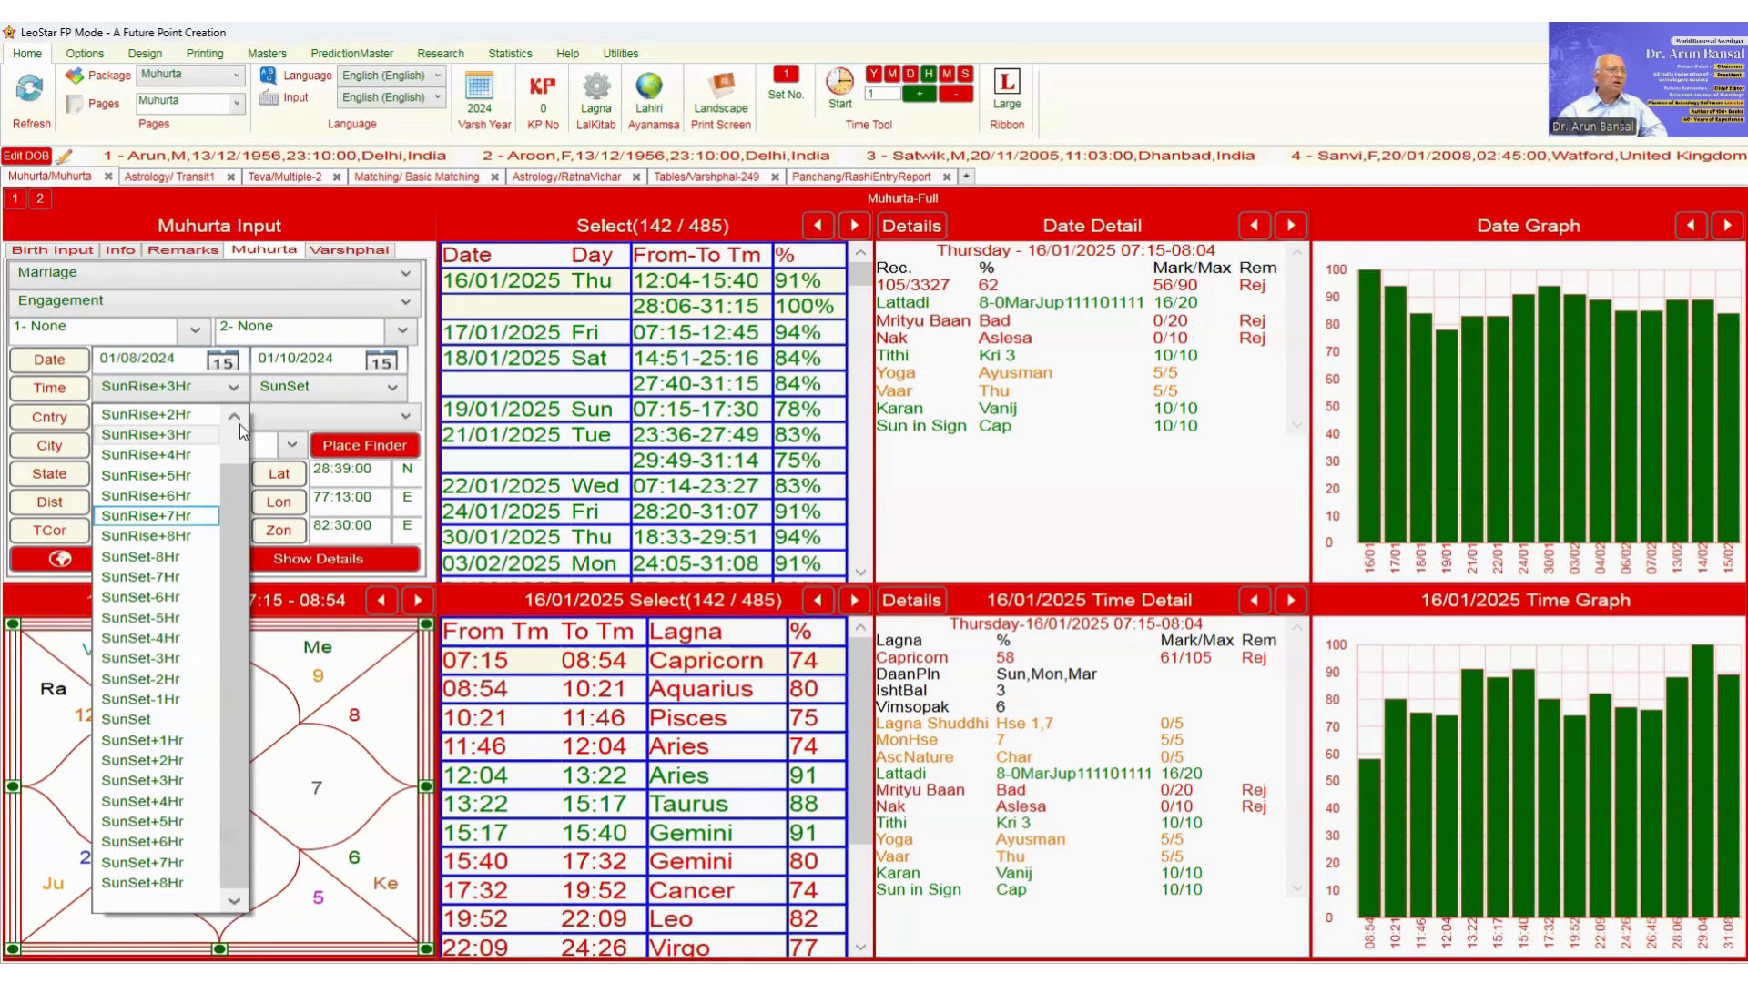
pyautogui.click(340, 389)
pyautogui.click(341, 389)
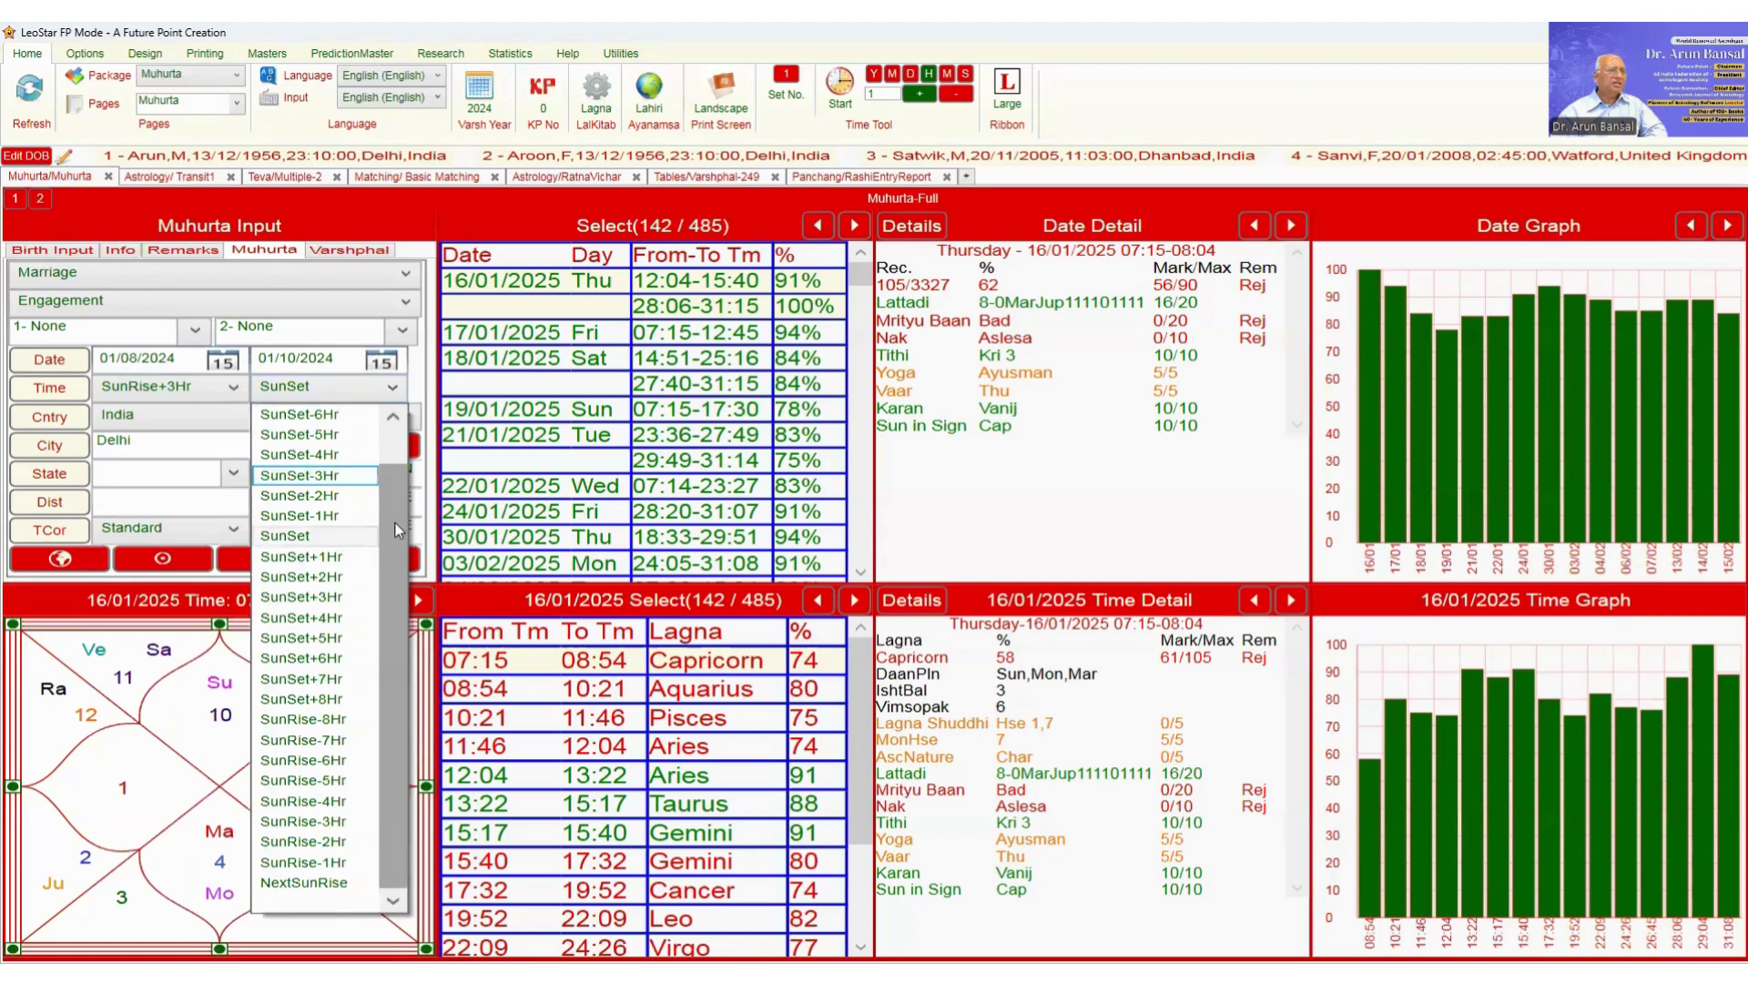
pyautogui.scroll(1, 364, 475)
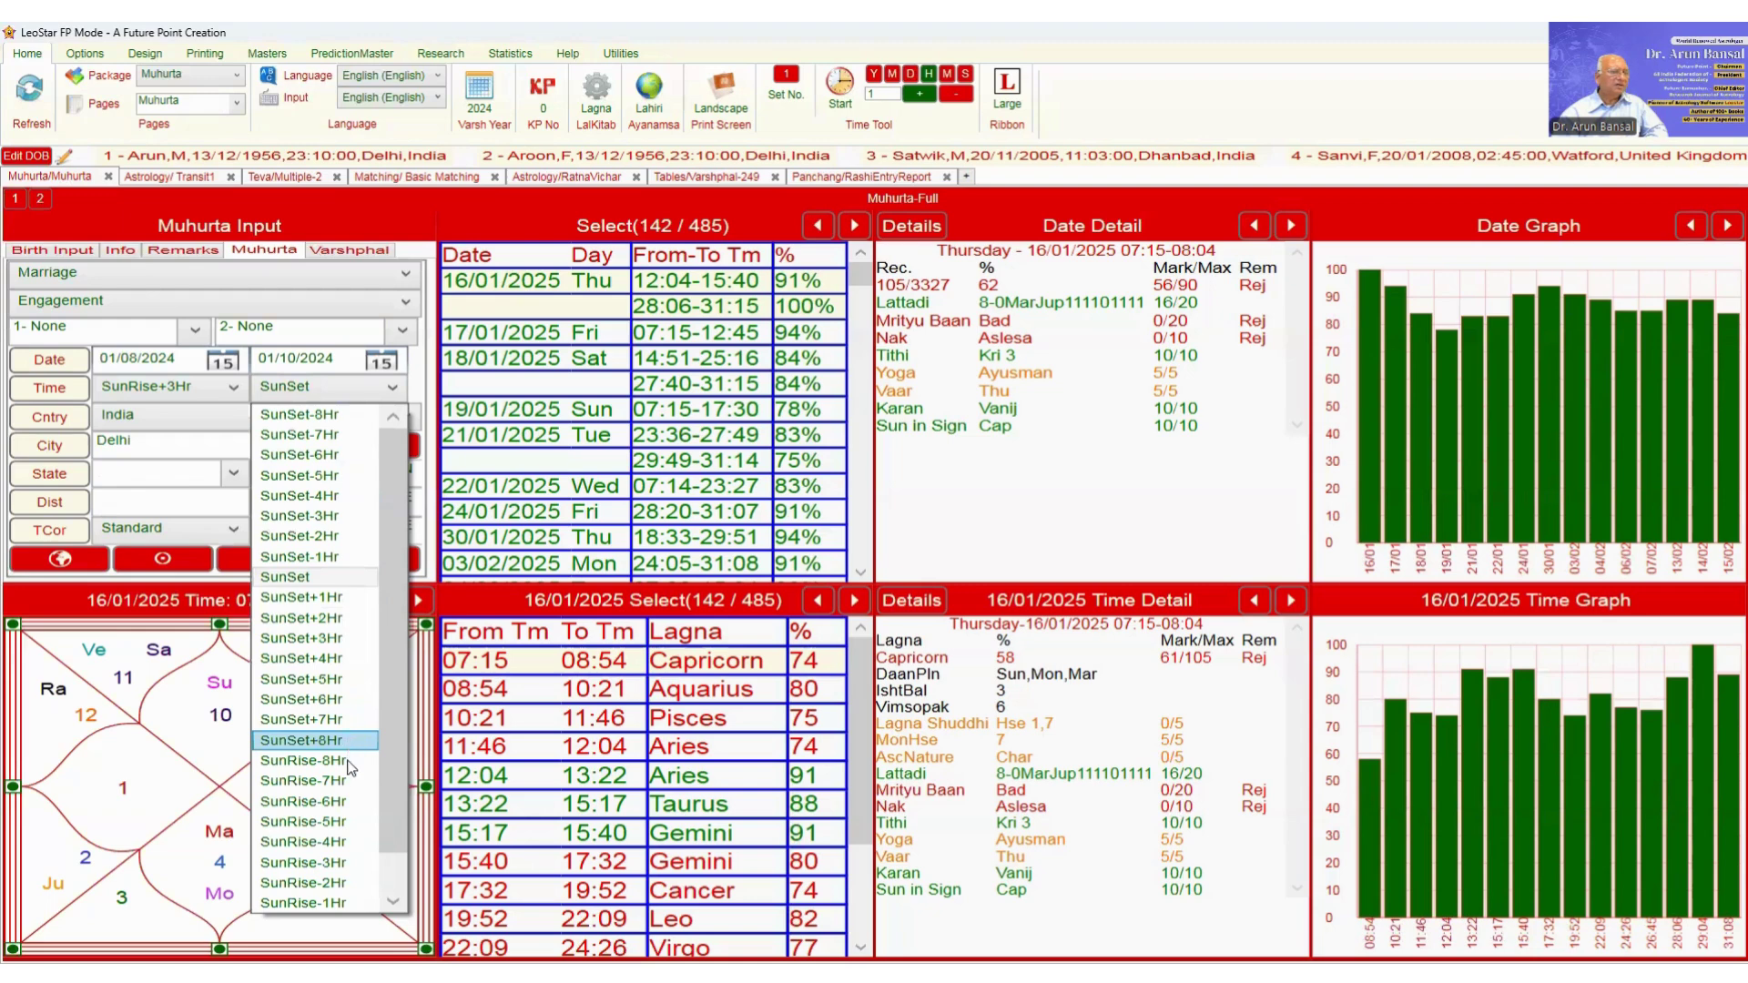
pyautogui.scroll(-1, 392, 777)
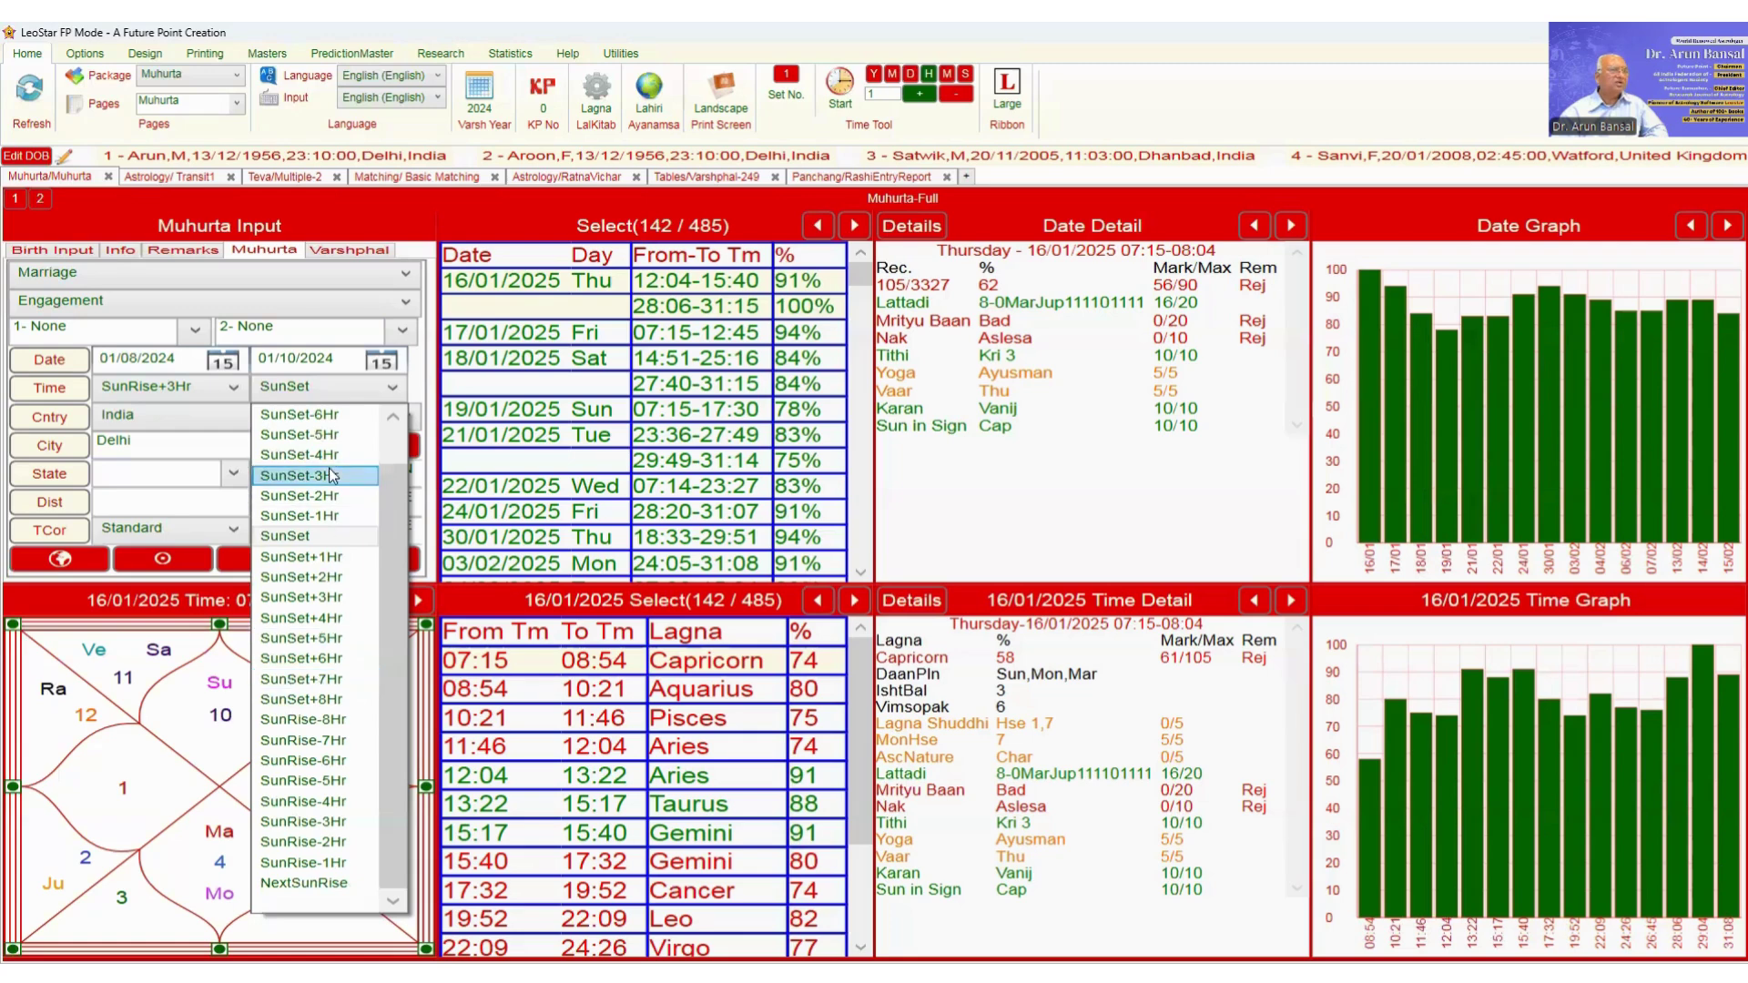
pyautogui.click(324, 381)
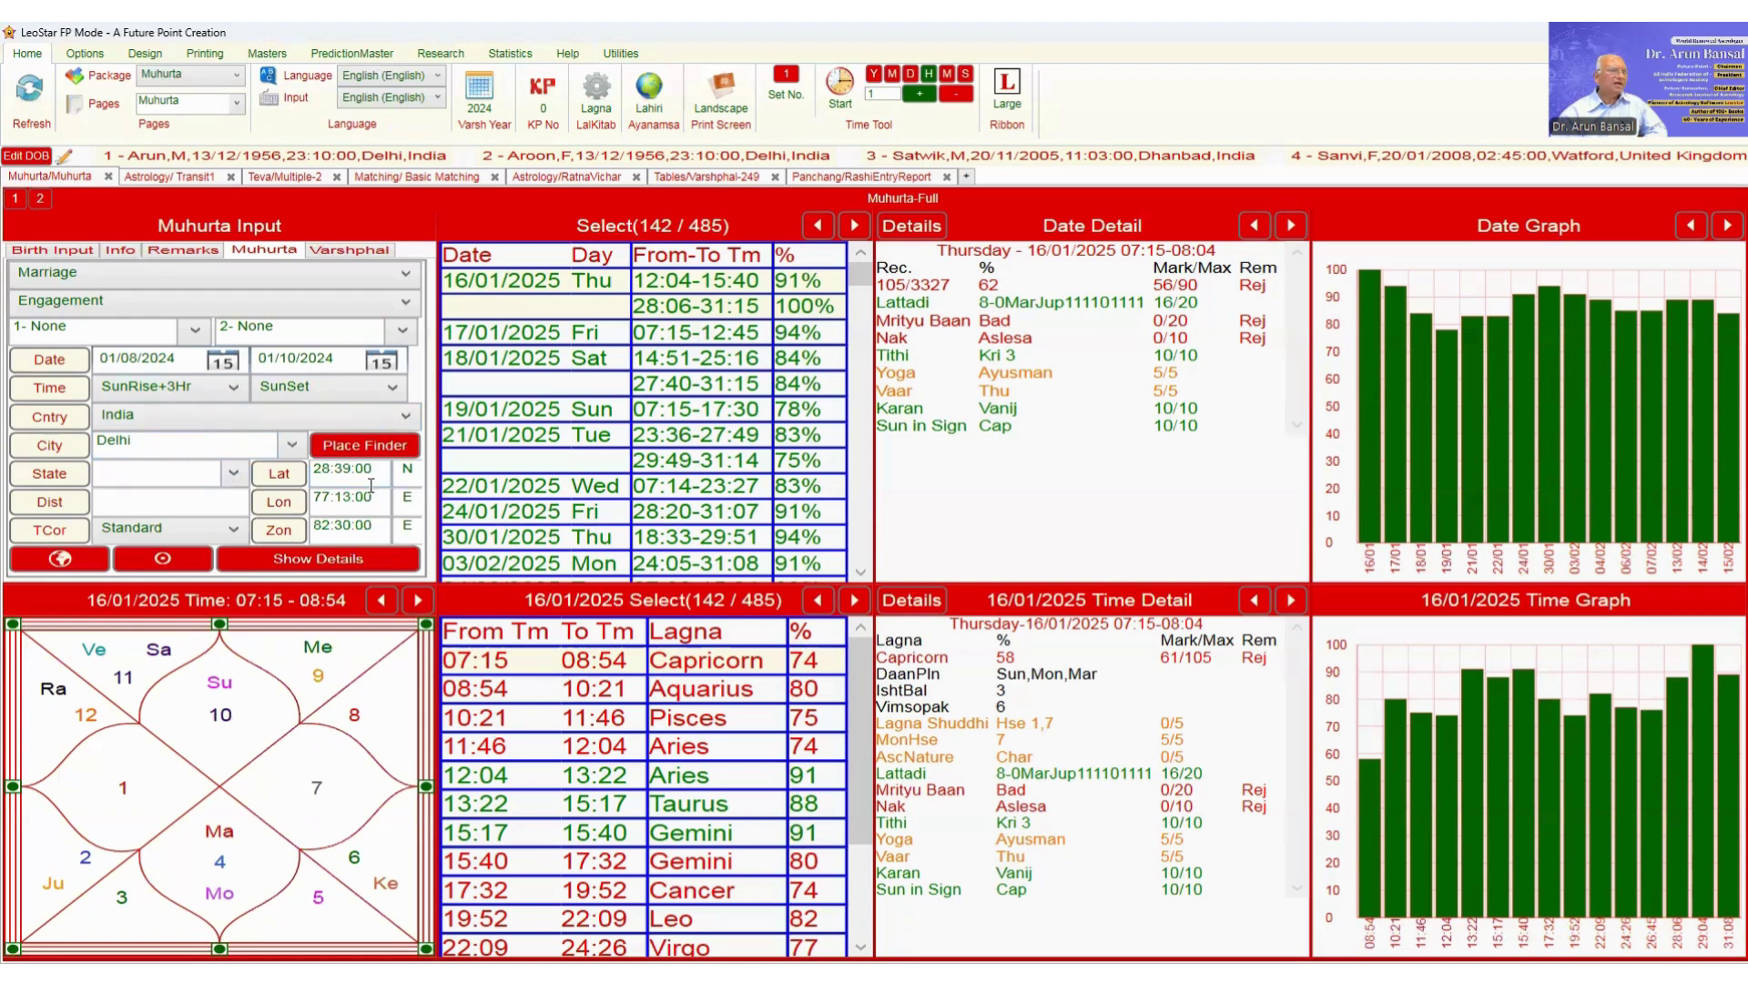
pyautogui.click(172, 363)
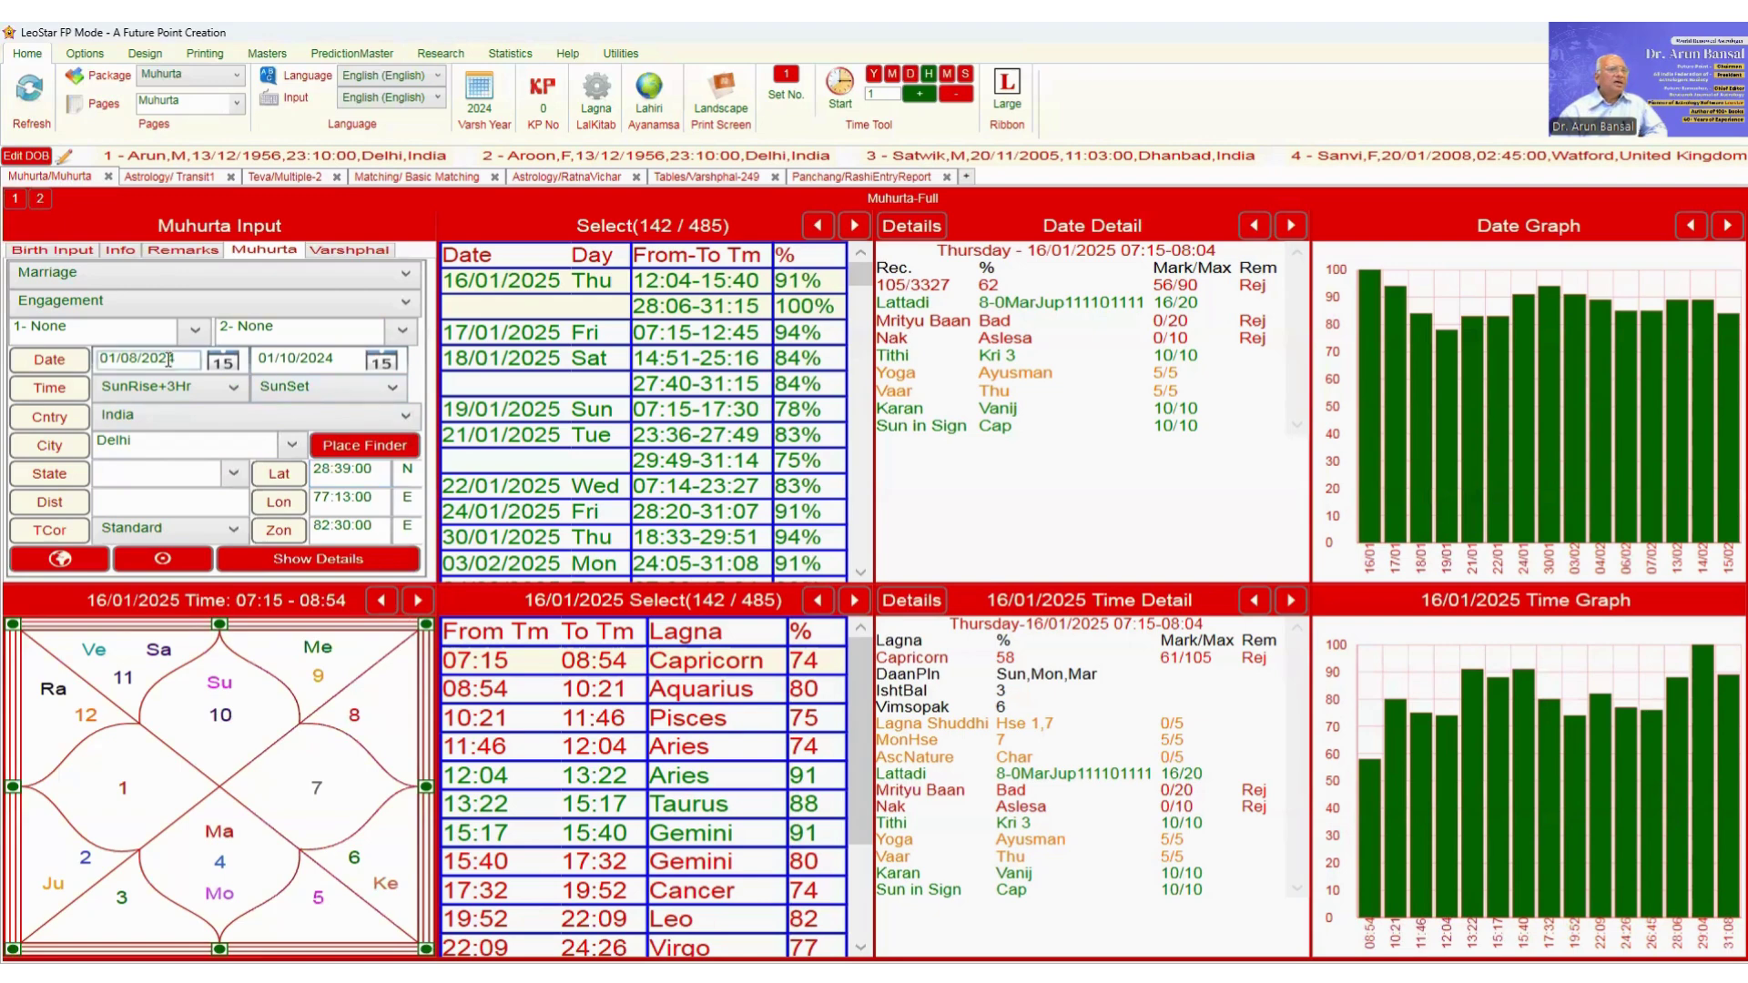
# Step: Choose Marriage Ceremony under the Marriage category and calculate its muhurta details
pyautogui.click(401, 277)
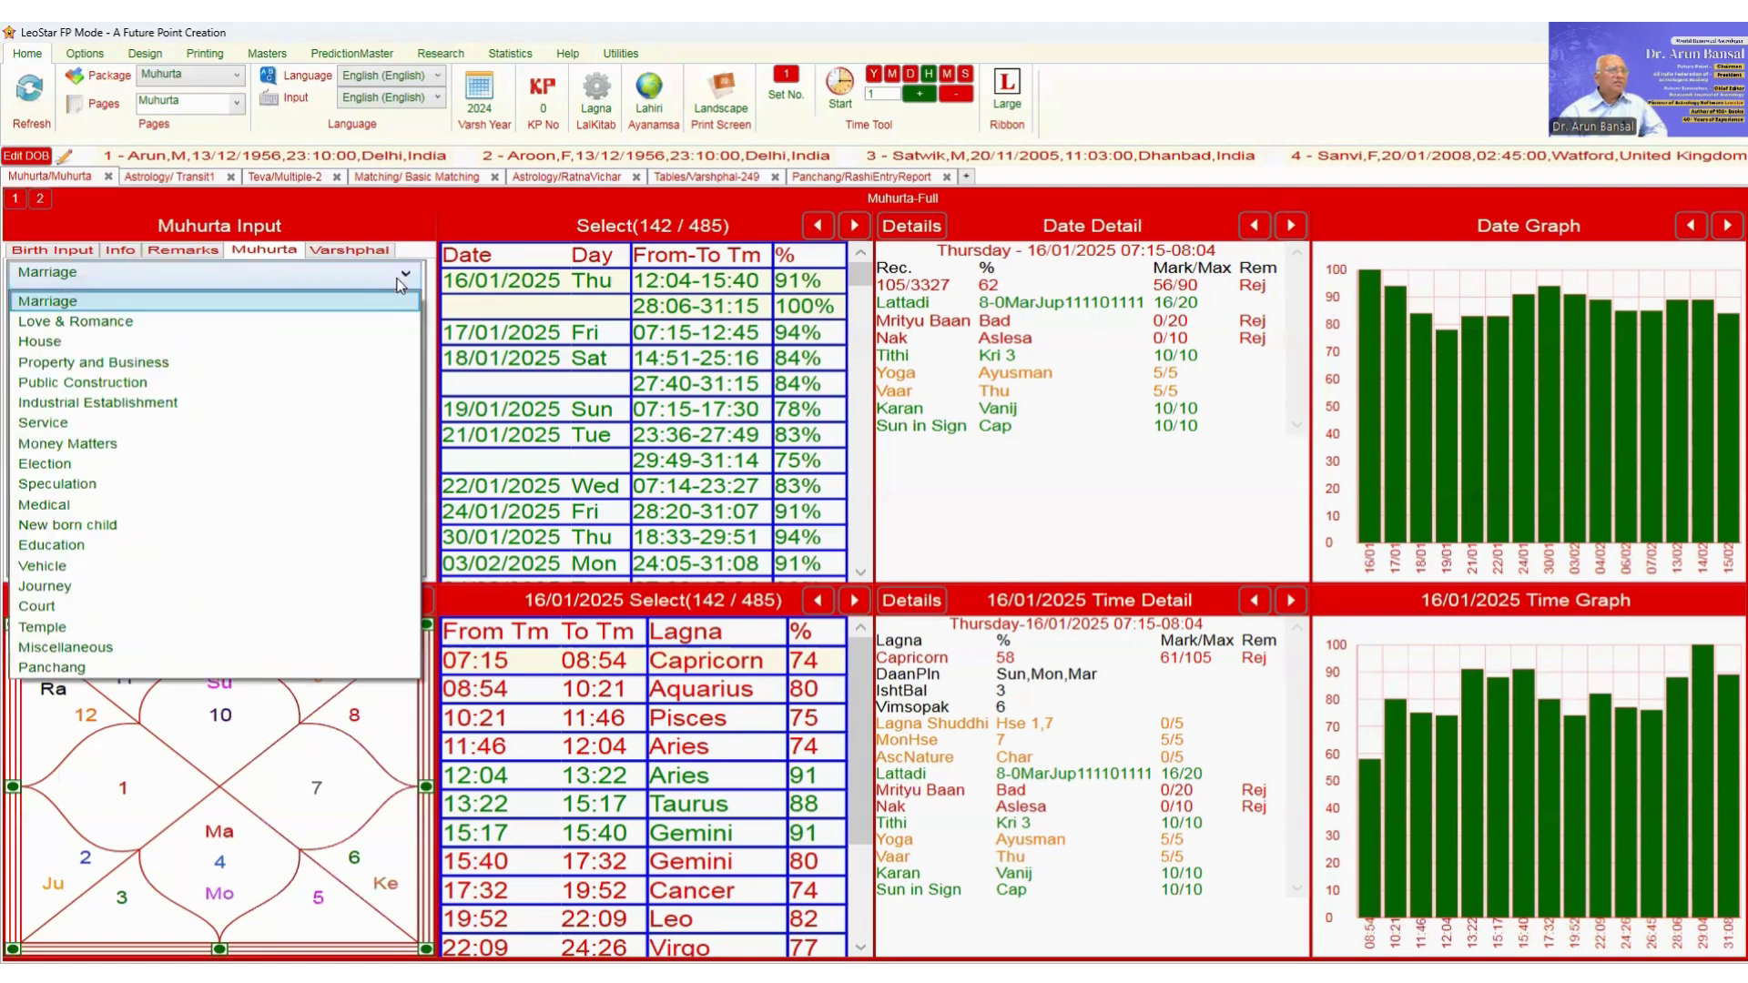
pyautogui.click(363, 301)
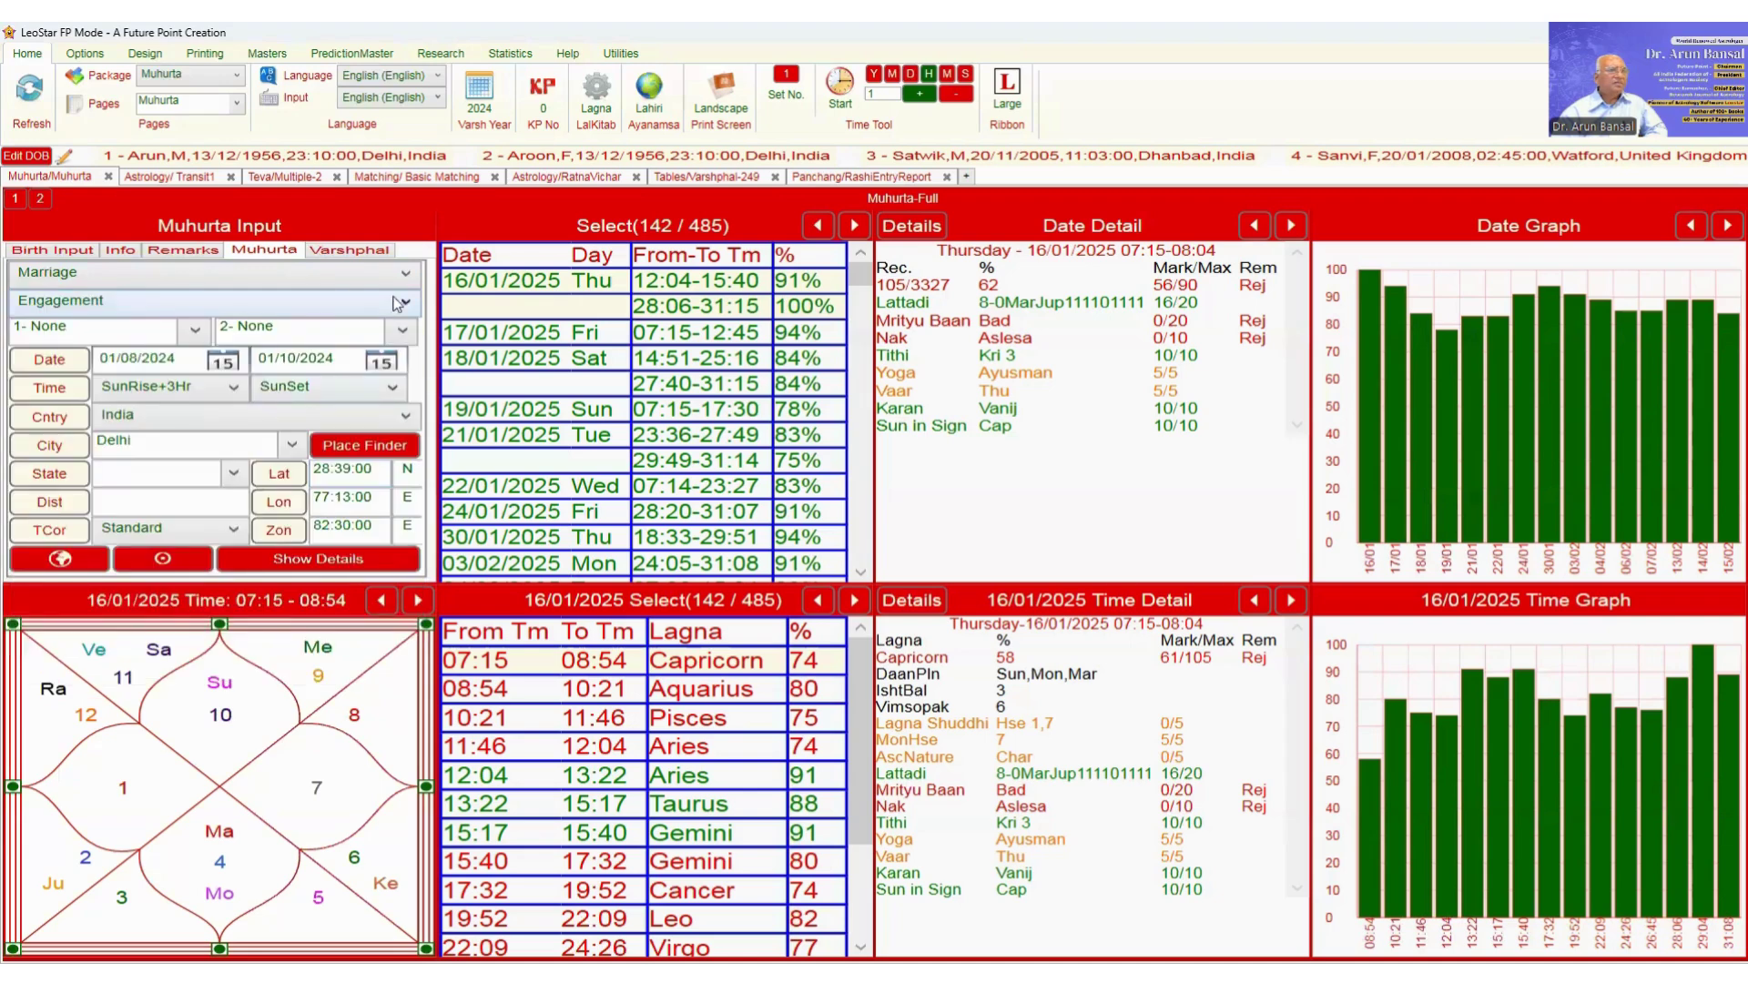
pyautogui.click(414, 300)
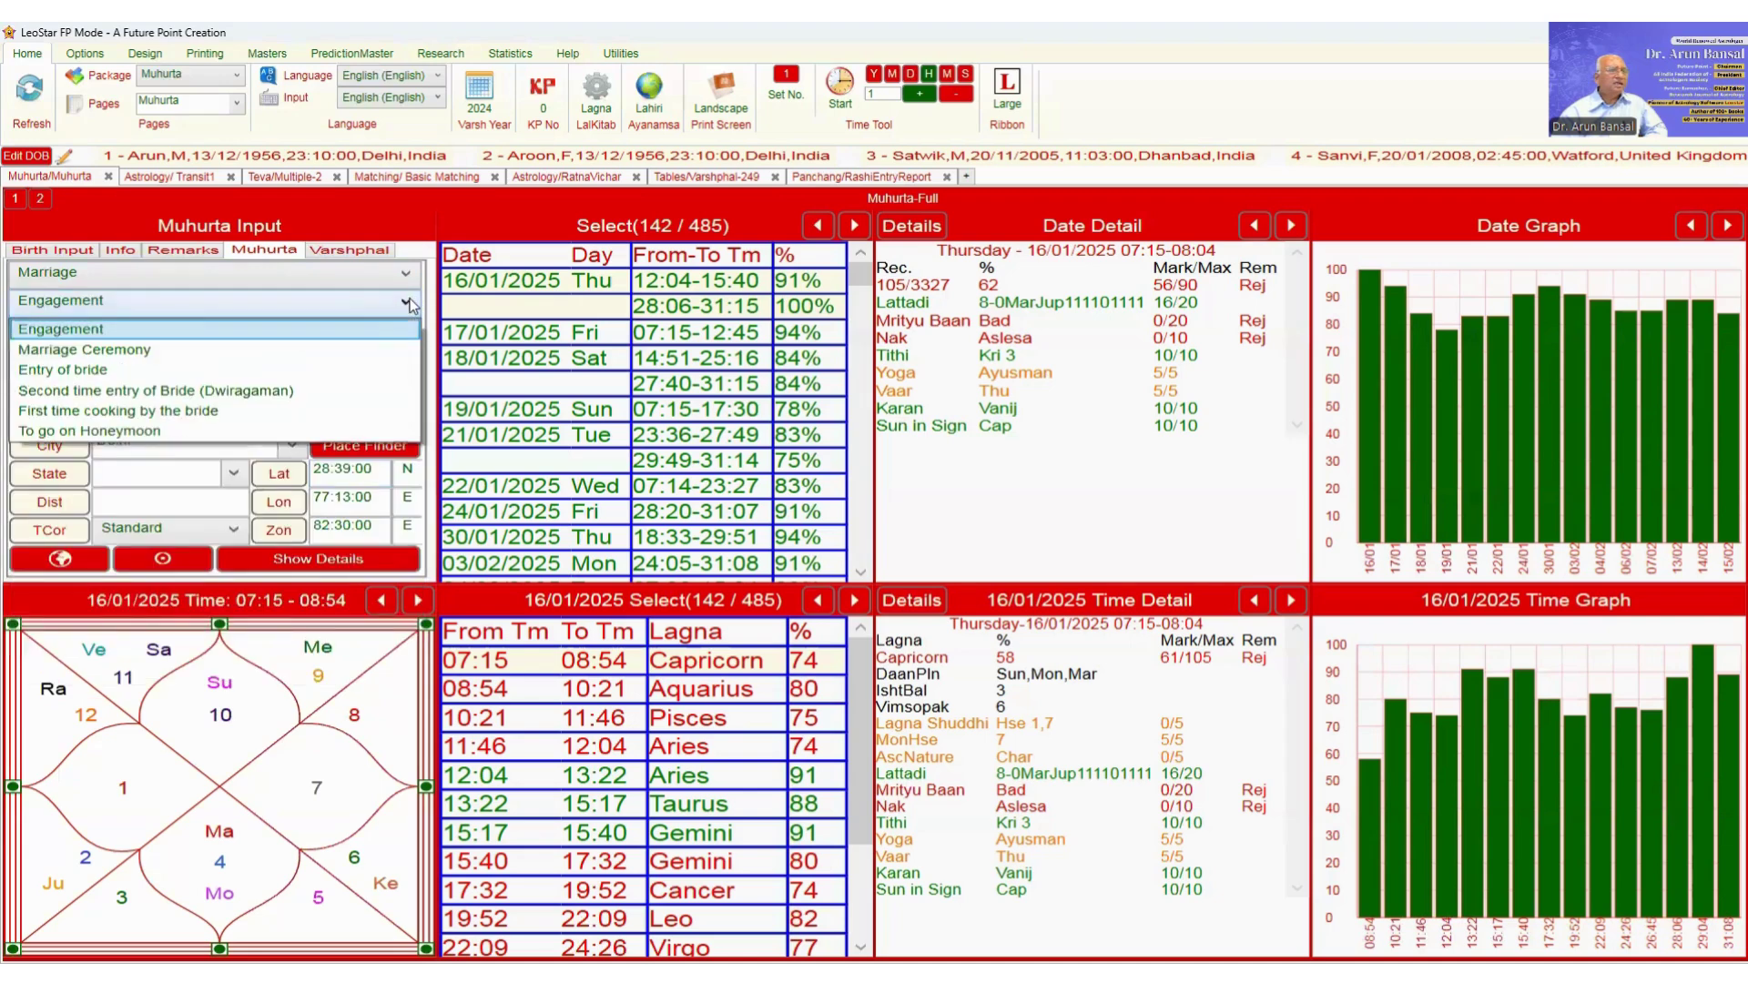
pyautogui.click(360, 351)
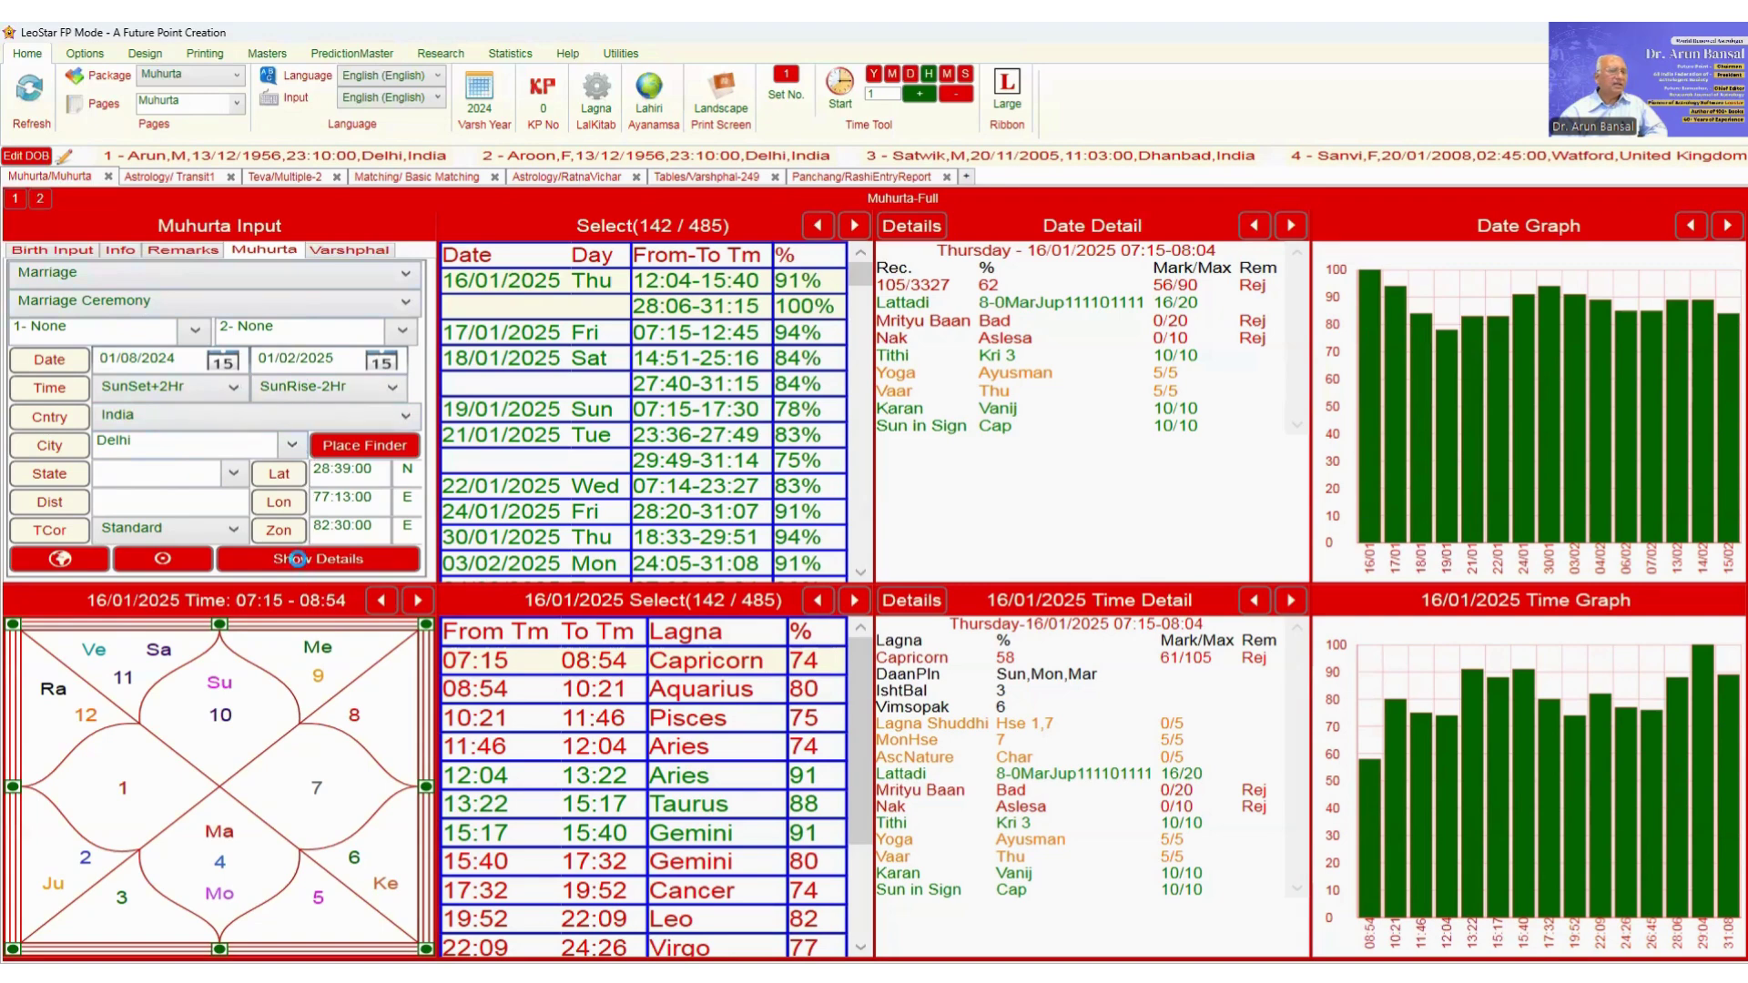
pyautogui.click(303, 562)
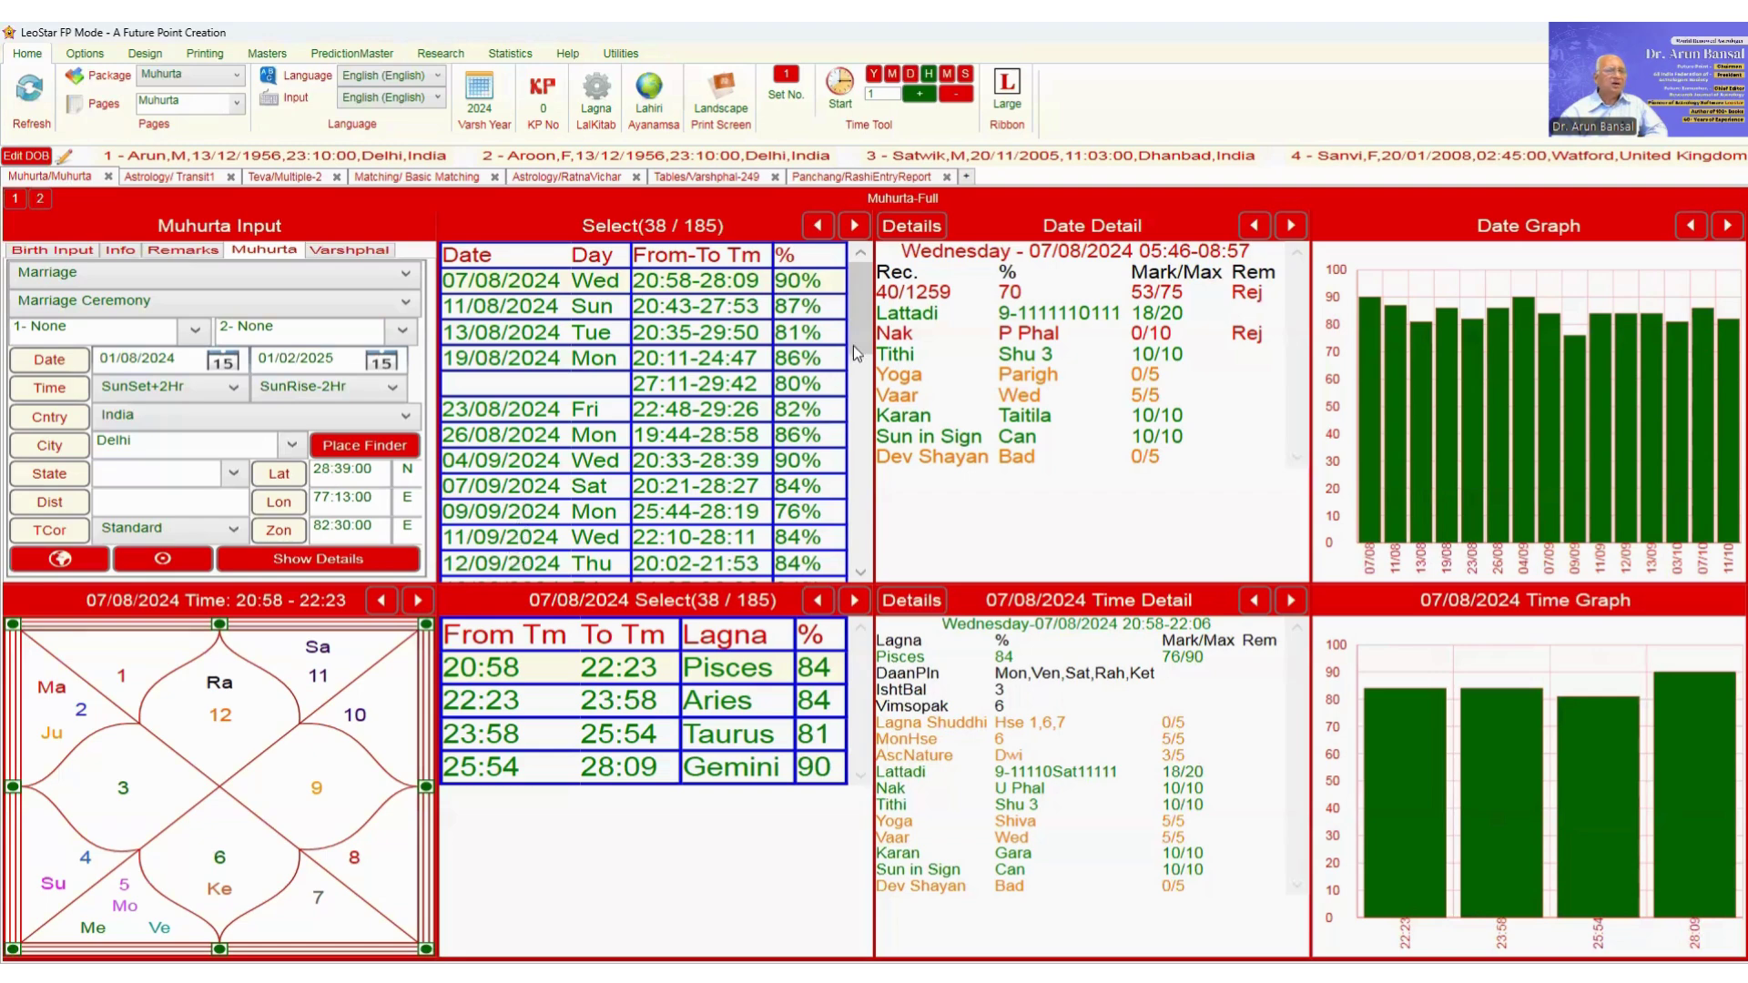
# Step: Review the full list of selected marriage dates and open the details for 11/08/2024
pyautogui.moveTo(854, 335); pyautogui.dragTo(859, 570)
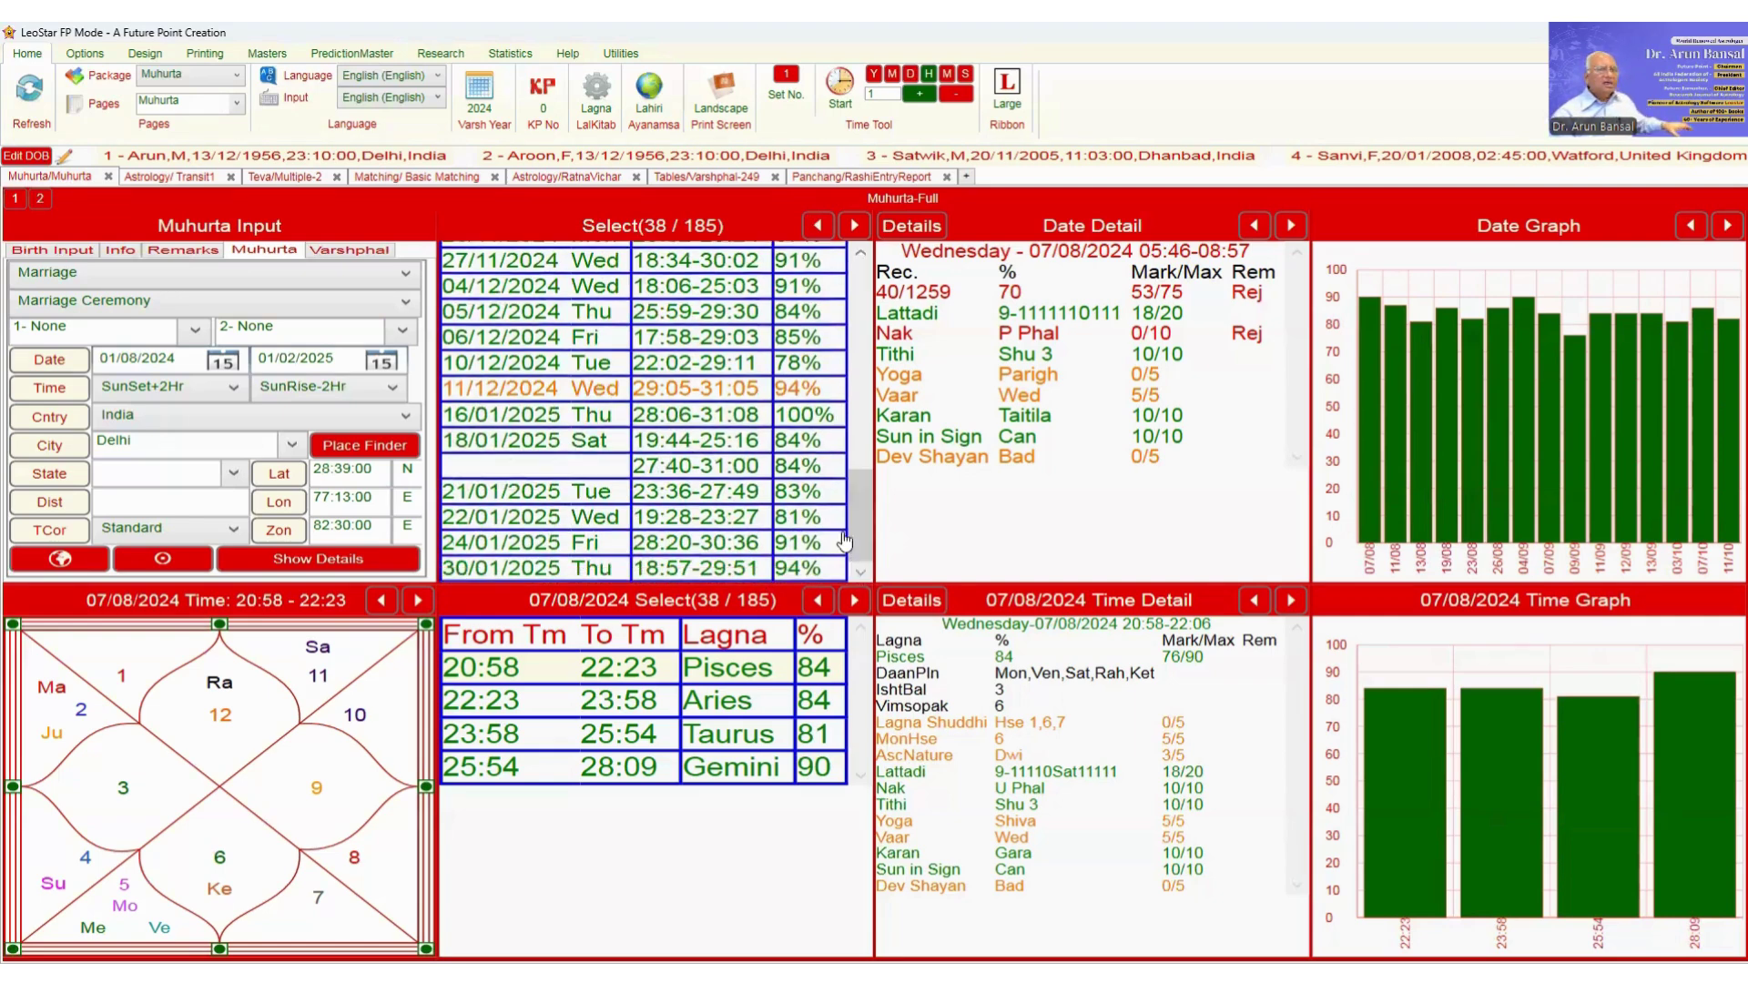
pyautogui.moveTo(854, 516); pyautogui.dragTo(854, 283)
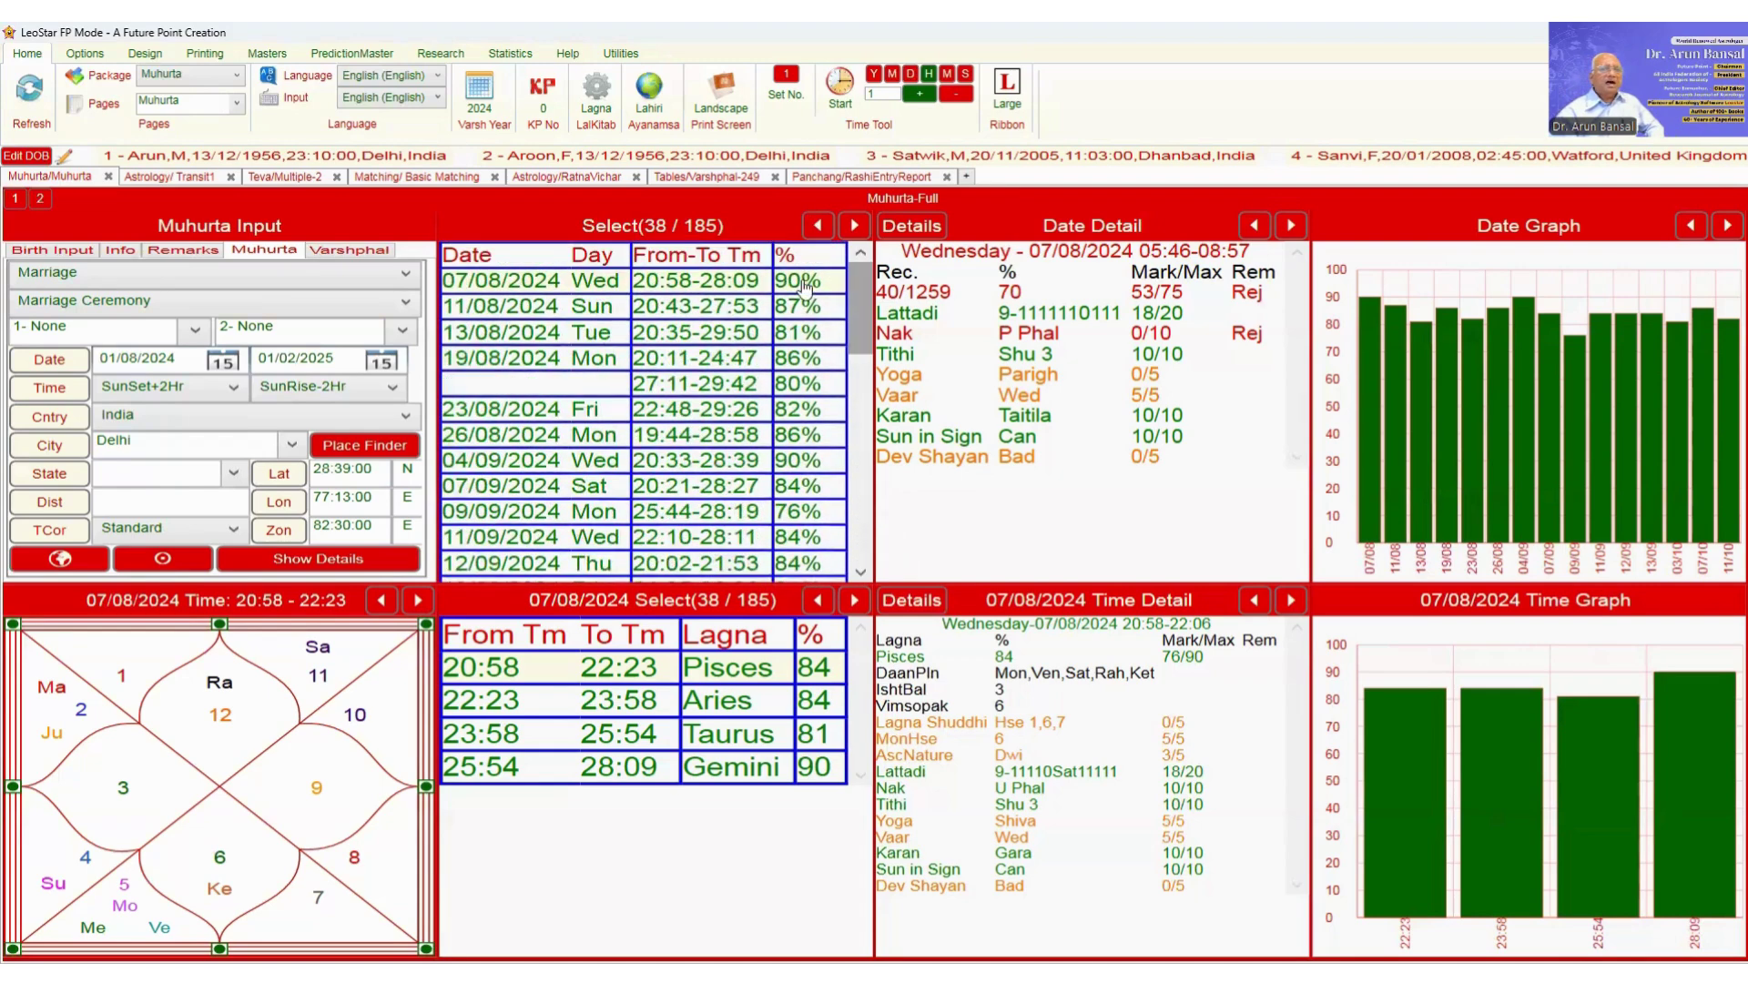
pyautogui.click(492, 310)
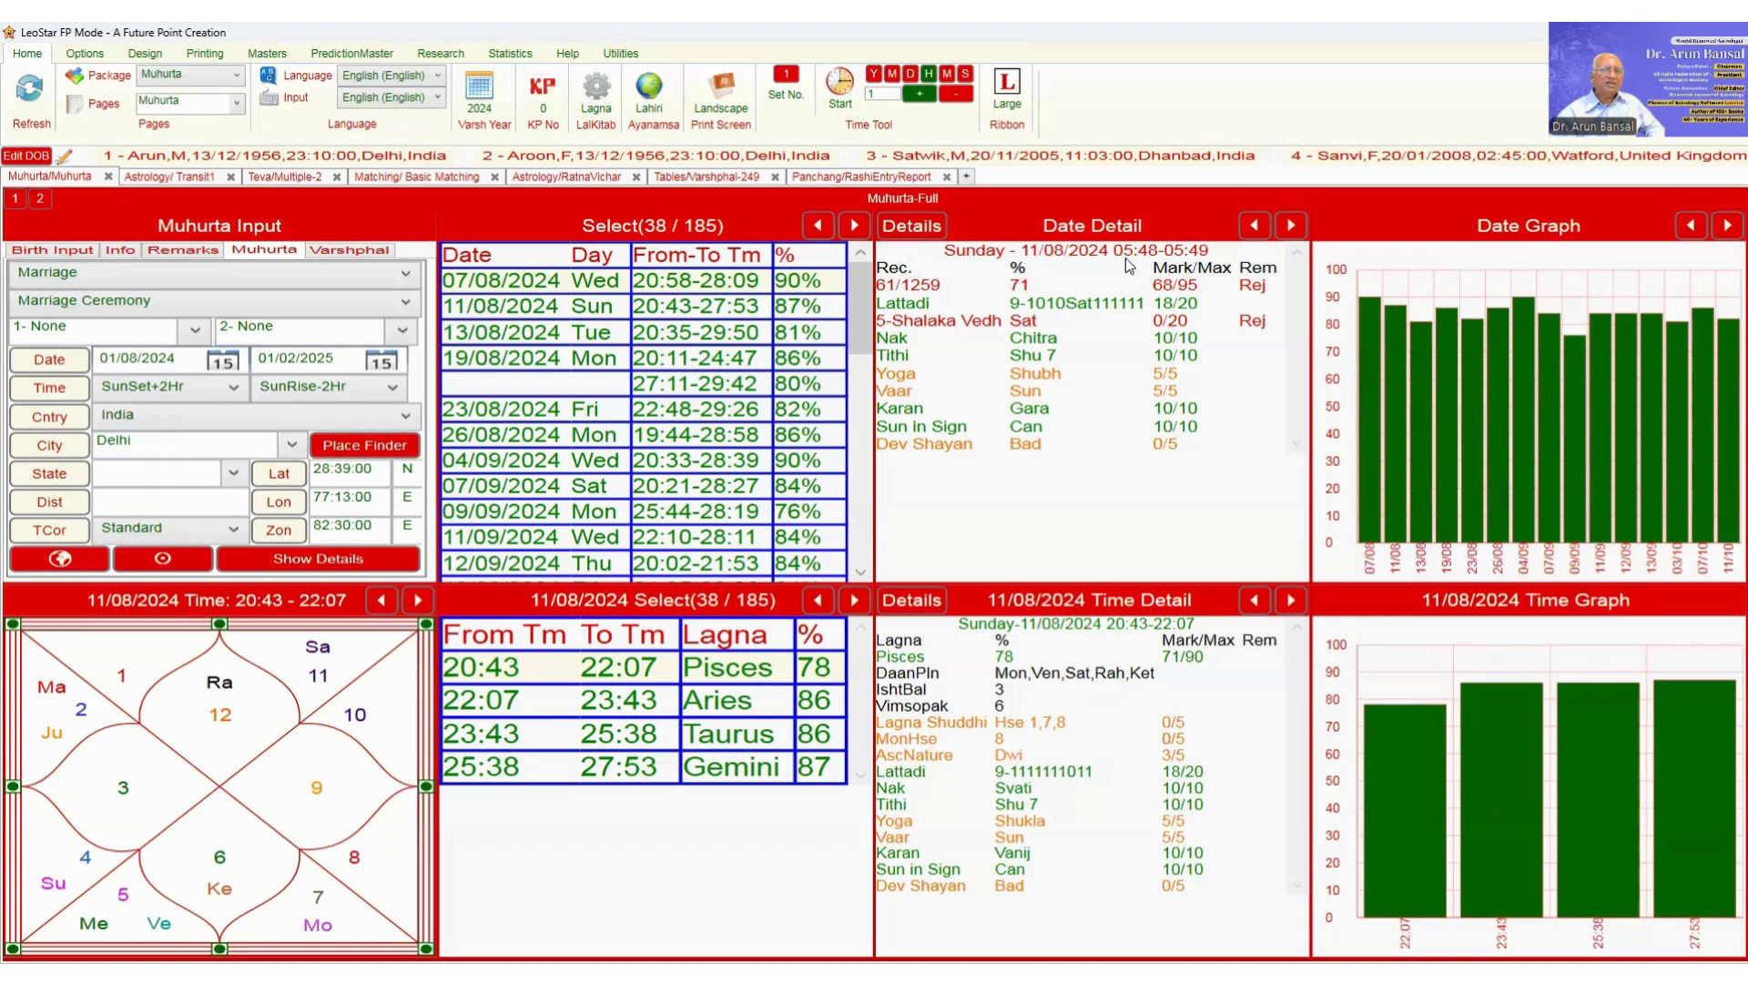
# Step: Examine the successive Date Detail records from 11/08/2024 into 12/08/2024, including rejected periods, and return to the first 11/08/2024 record
pyautogui.click(1290, 225)
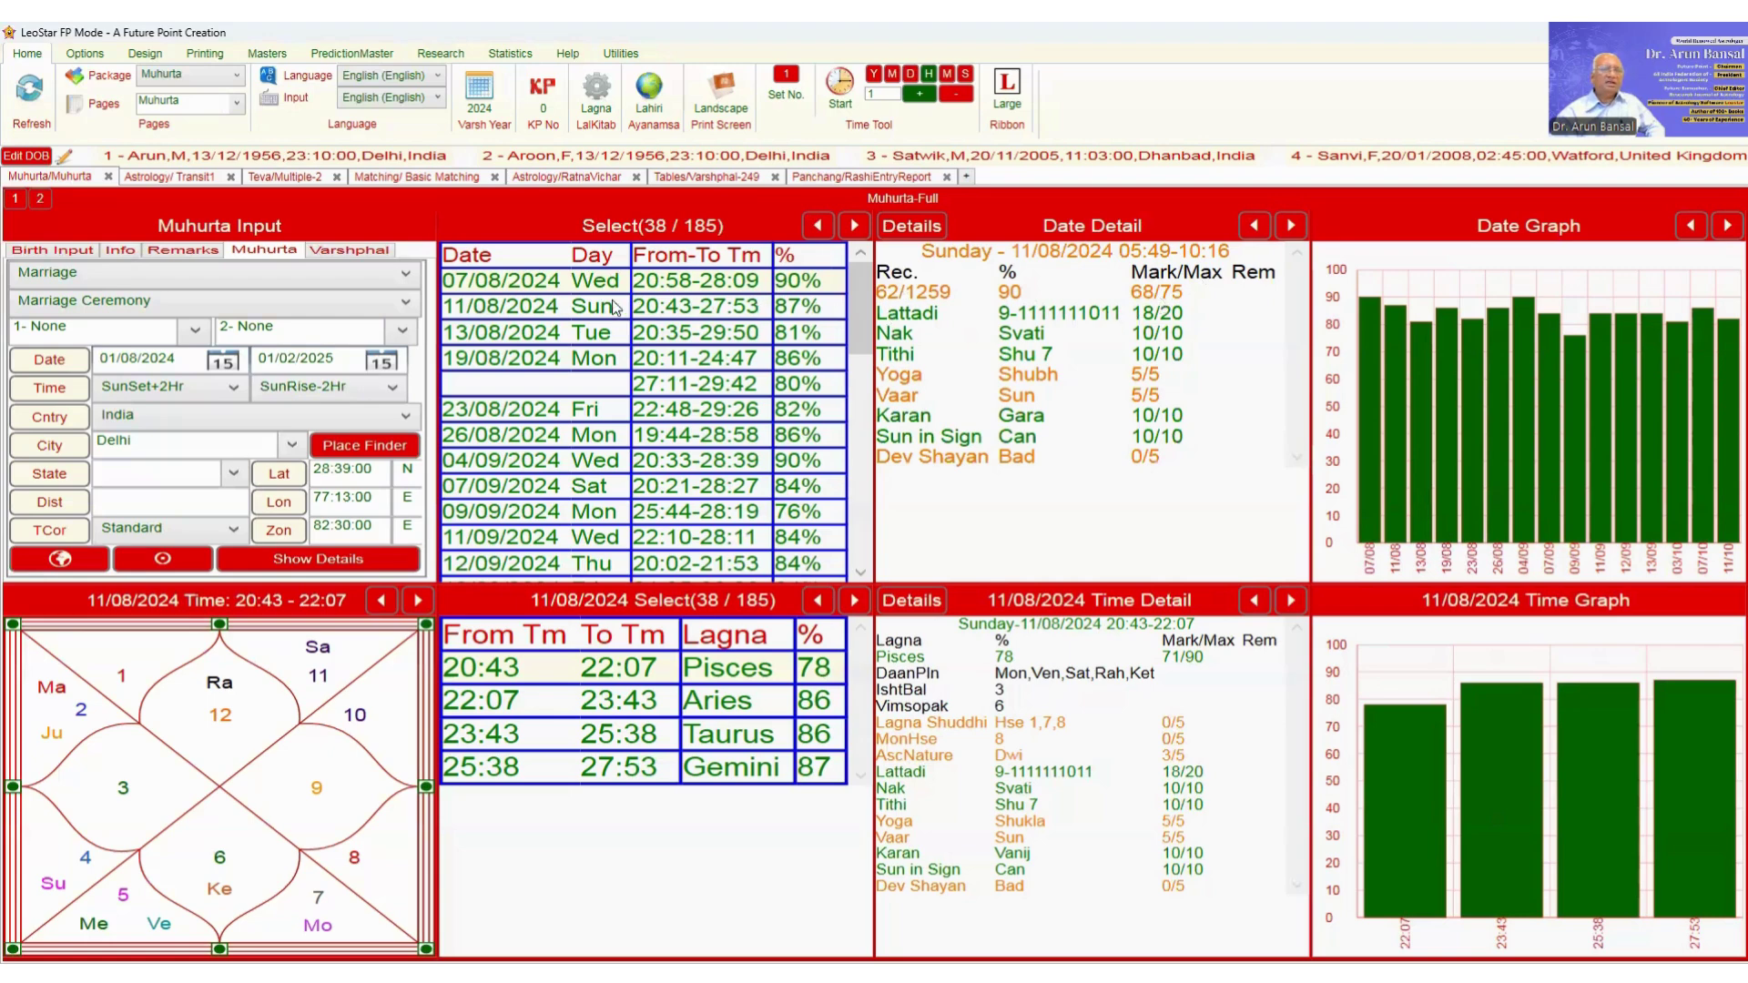
pyautogui.click(1291, 227)
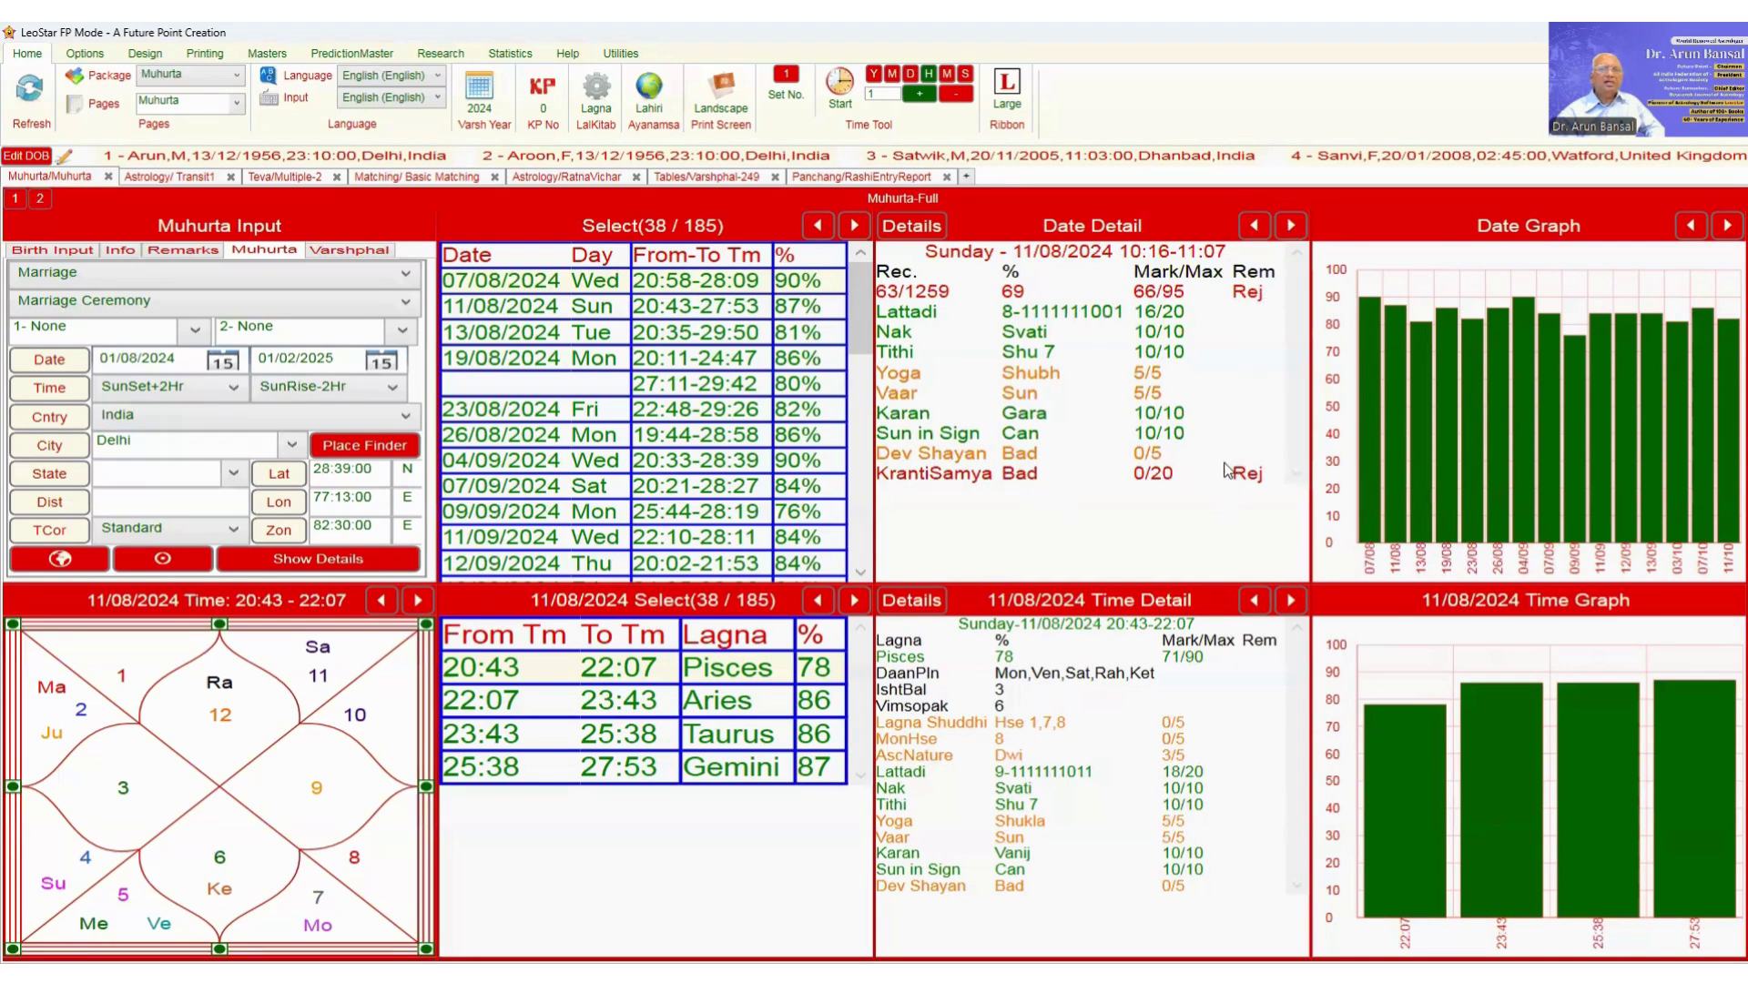
pyautogui.click(1294, 230)
pyautogui.click(1294, 228)
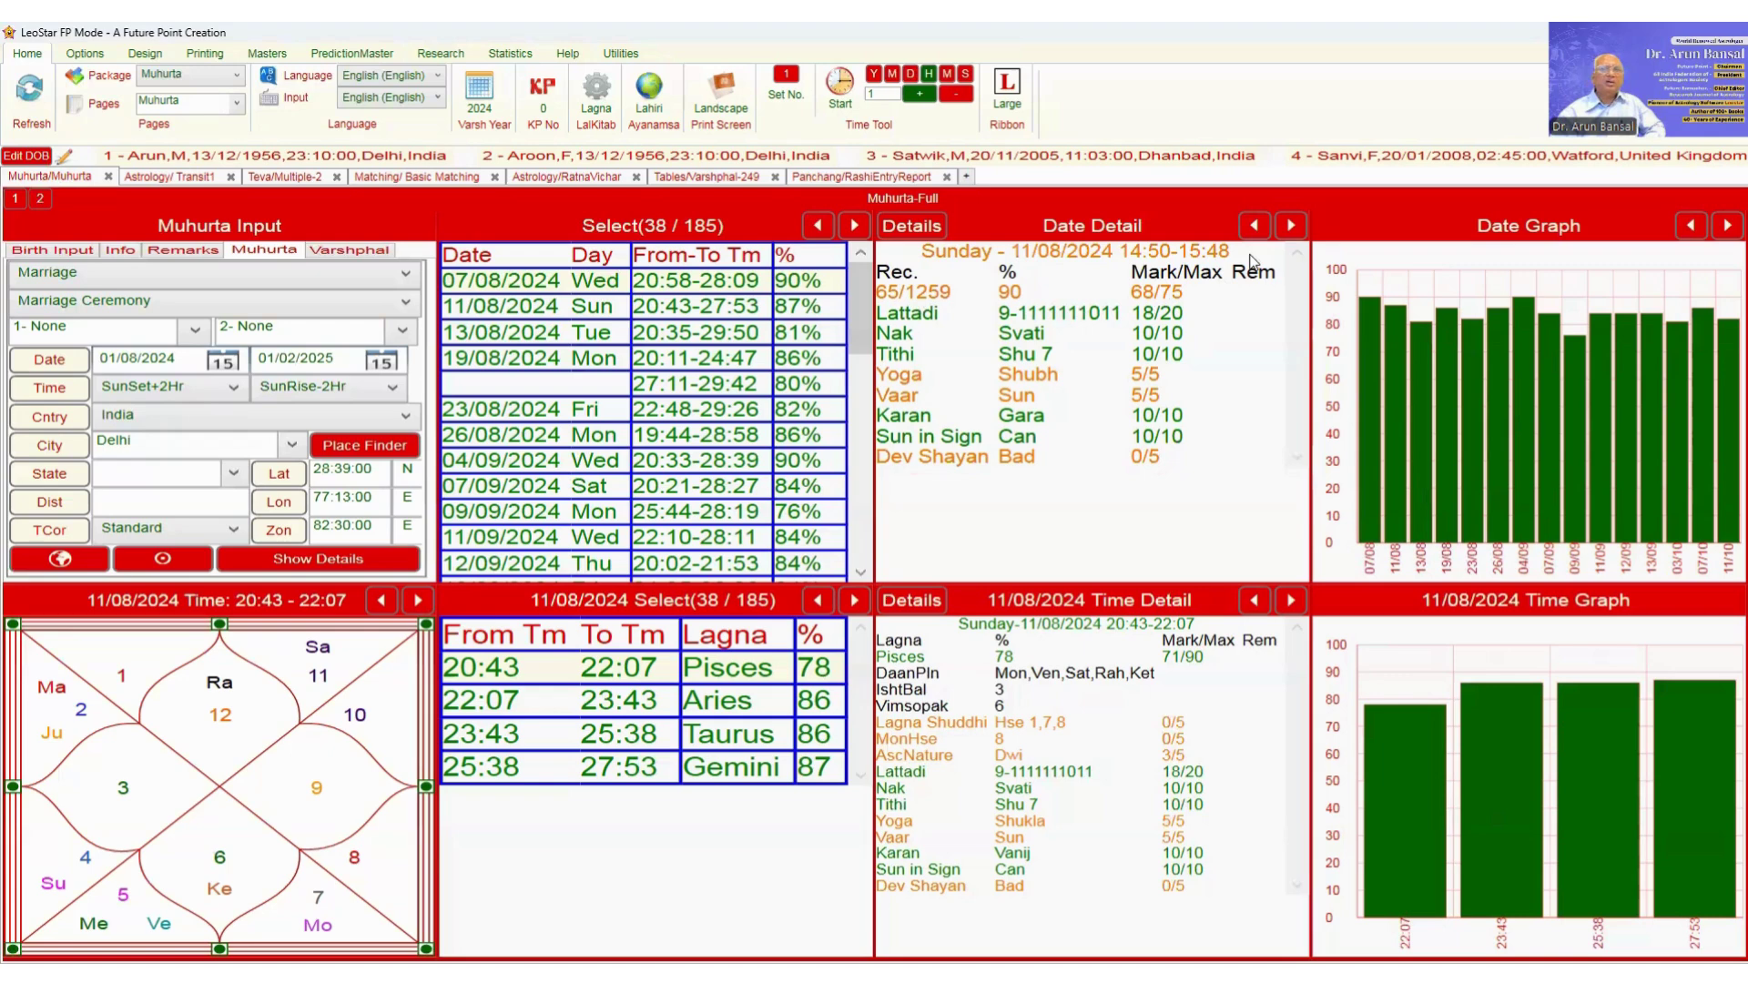
pyautogui.click(1292, 228)
pyautogui.click(1283, 233)
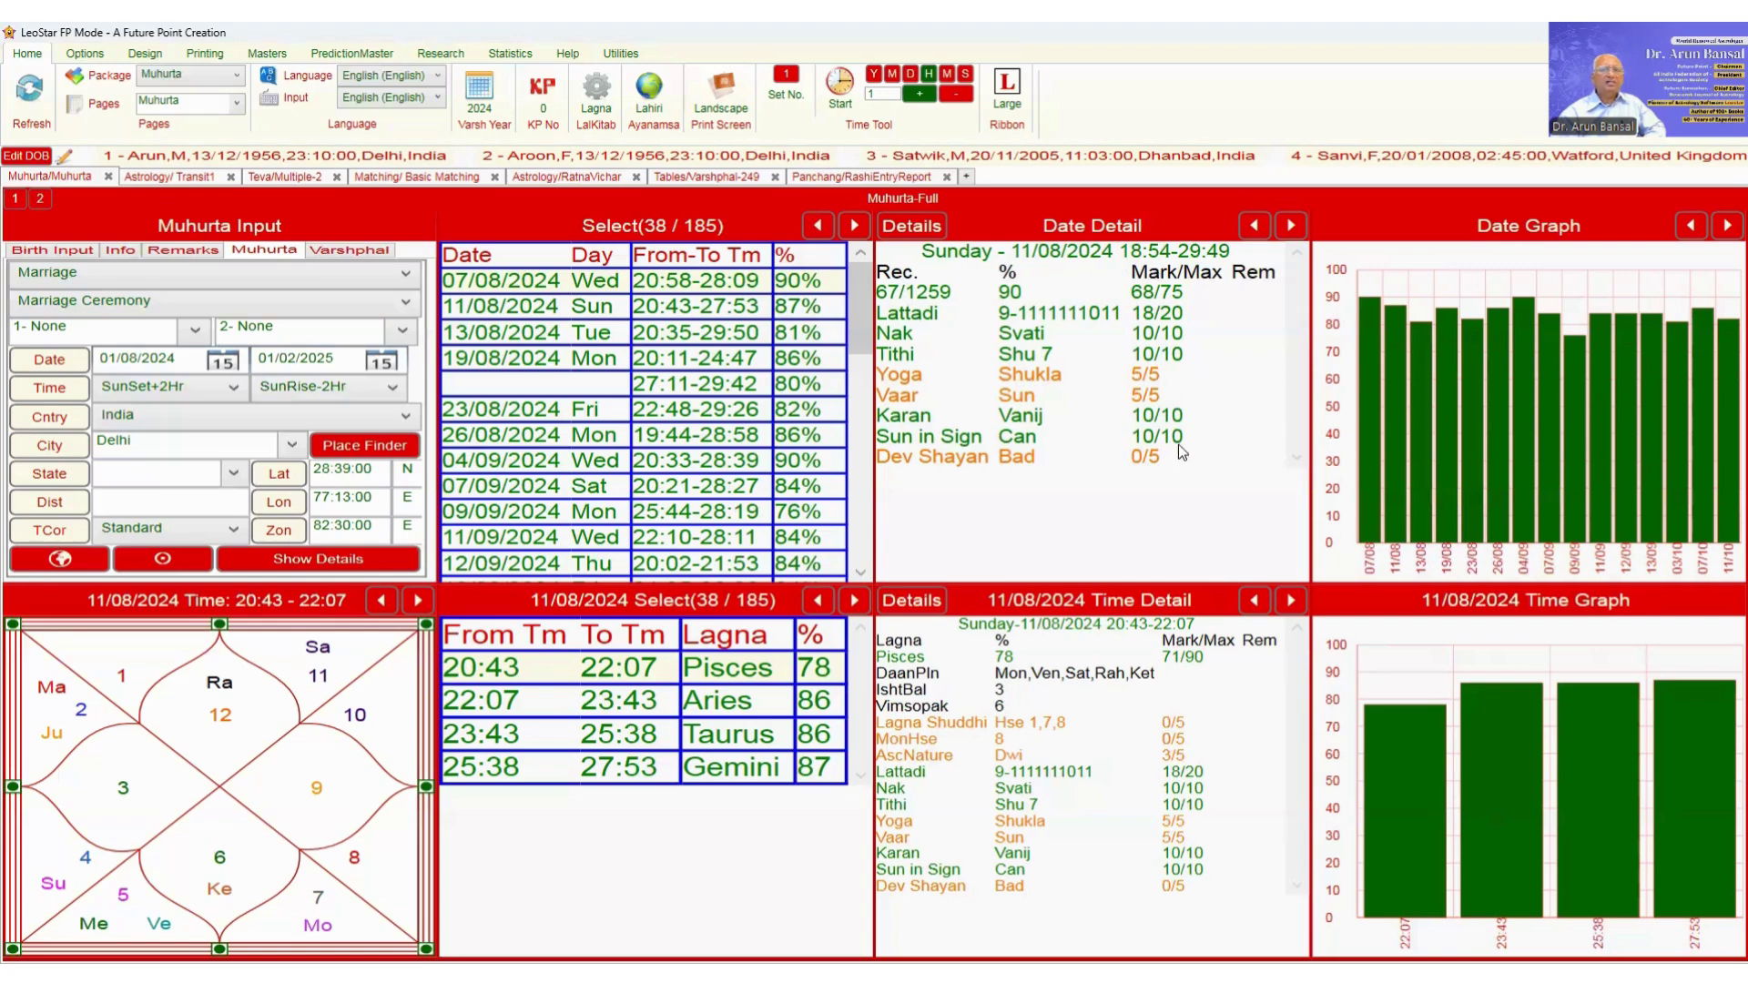
pyautogui.click(1291, 226)
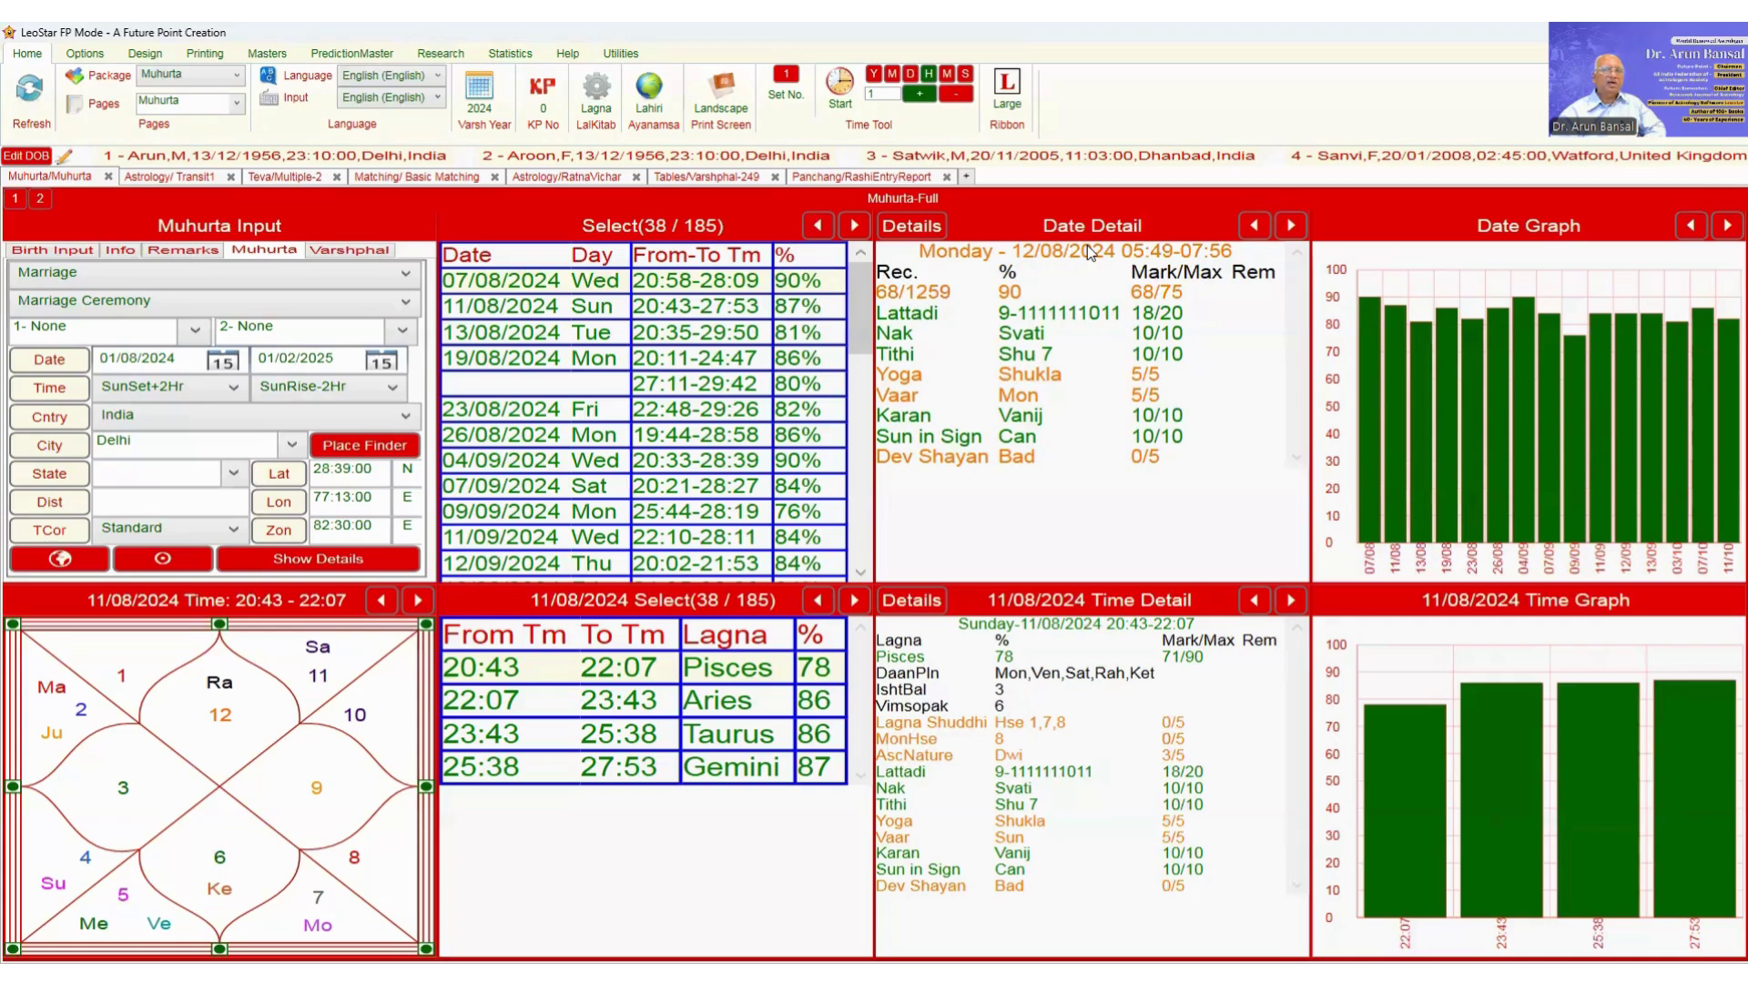
pyautogui.click(1291, 226)
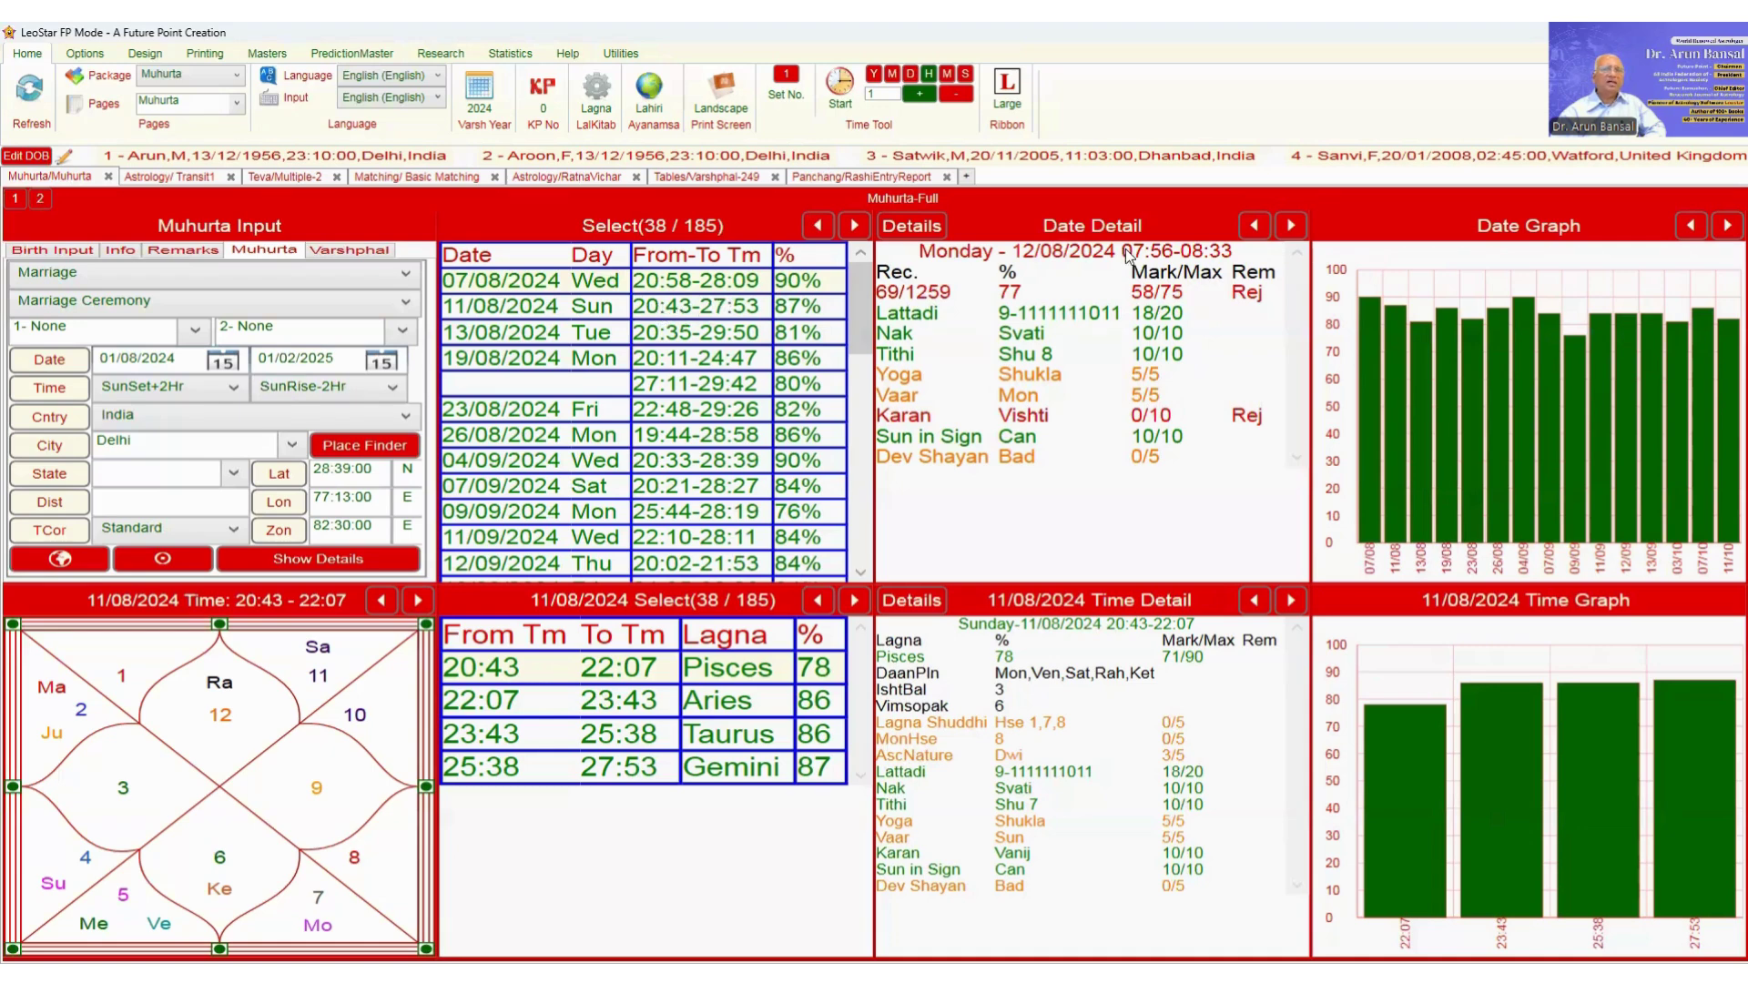
pyautogui.click(1254, 227)
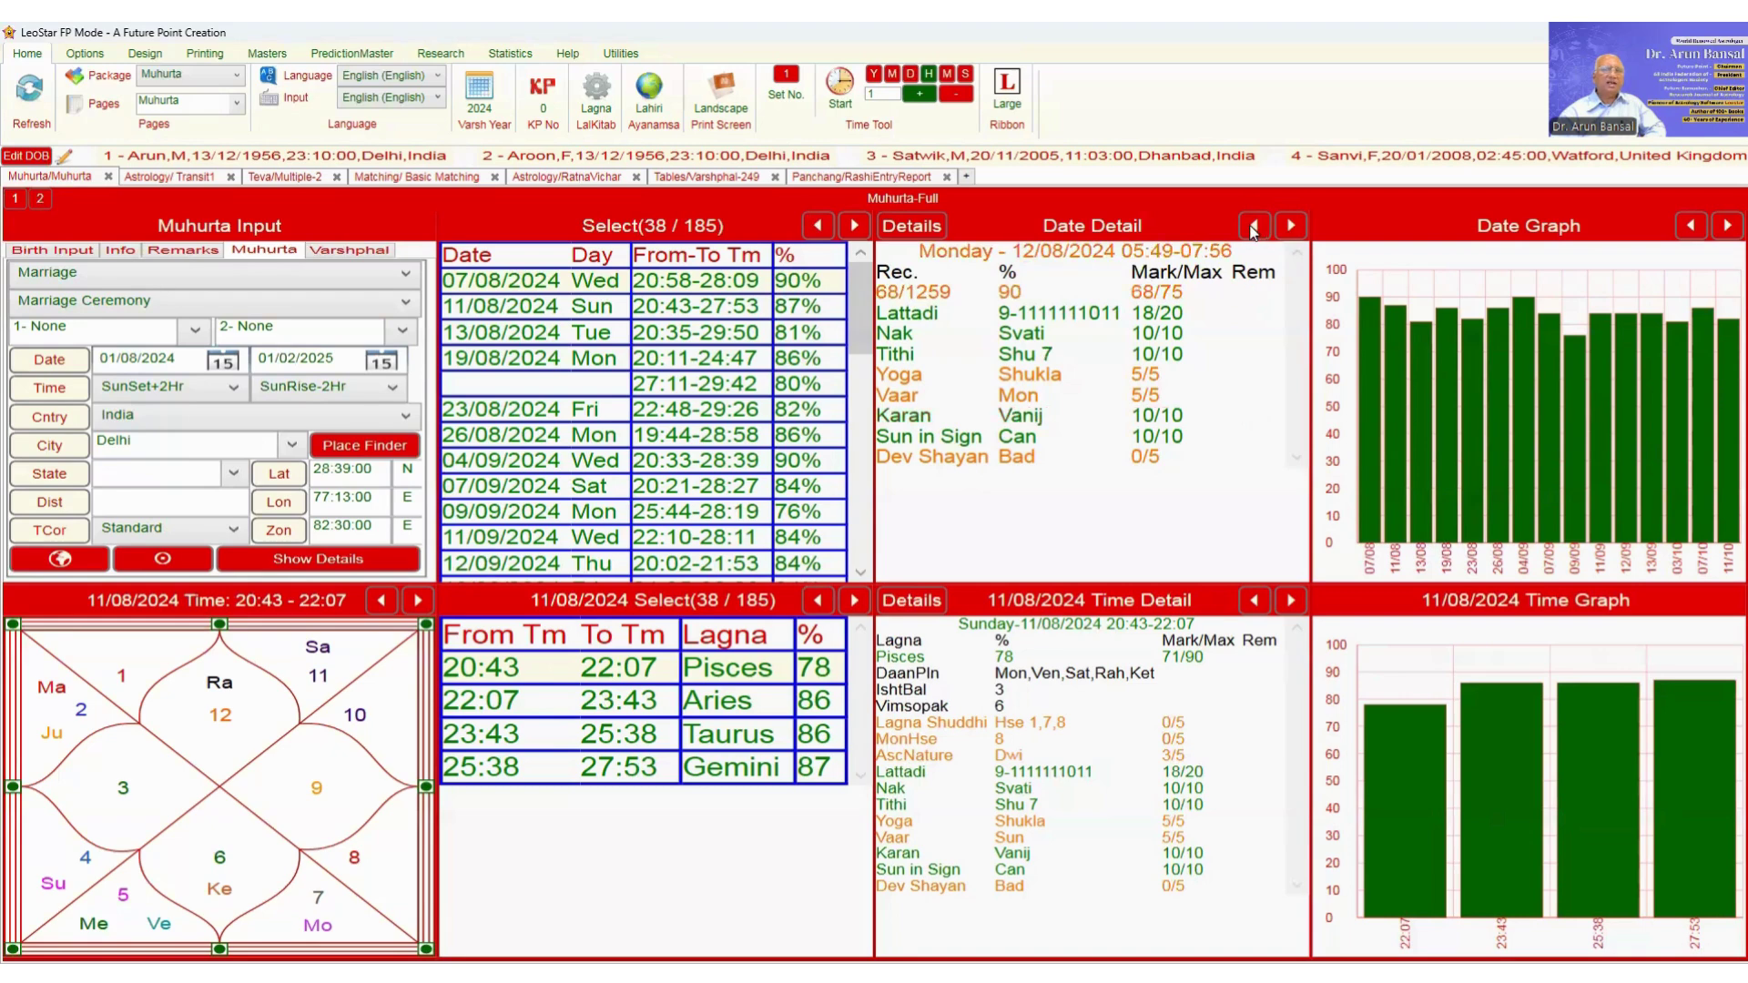
pyautogui.click(1255, 228)
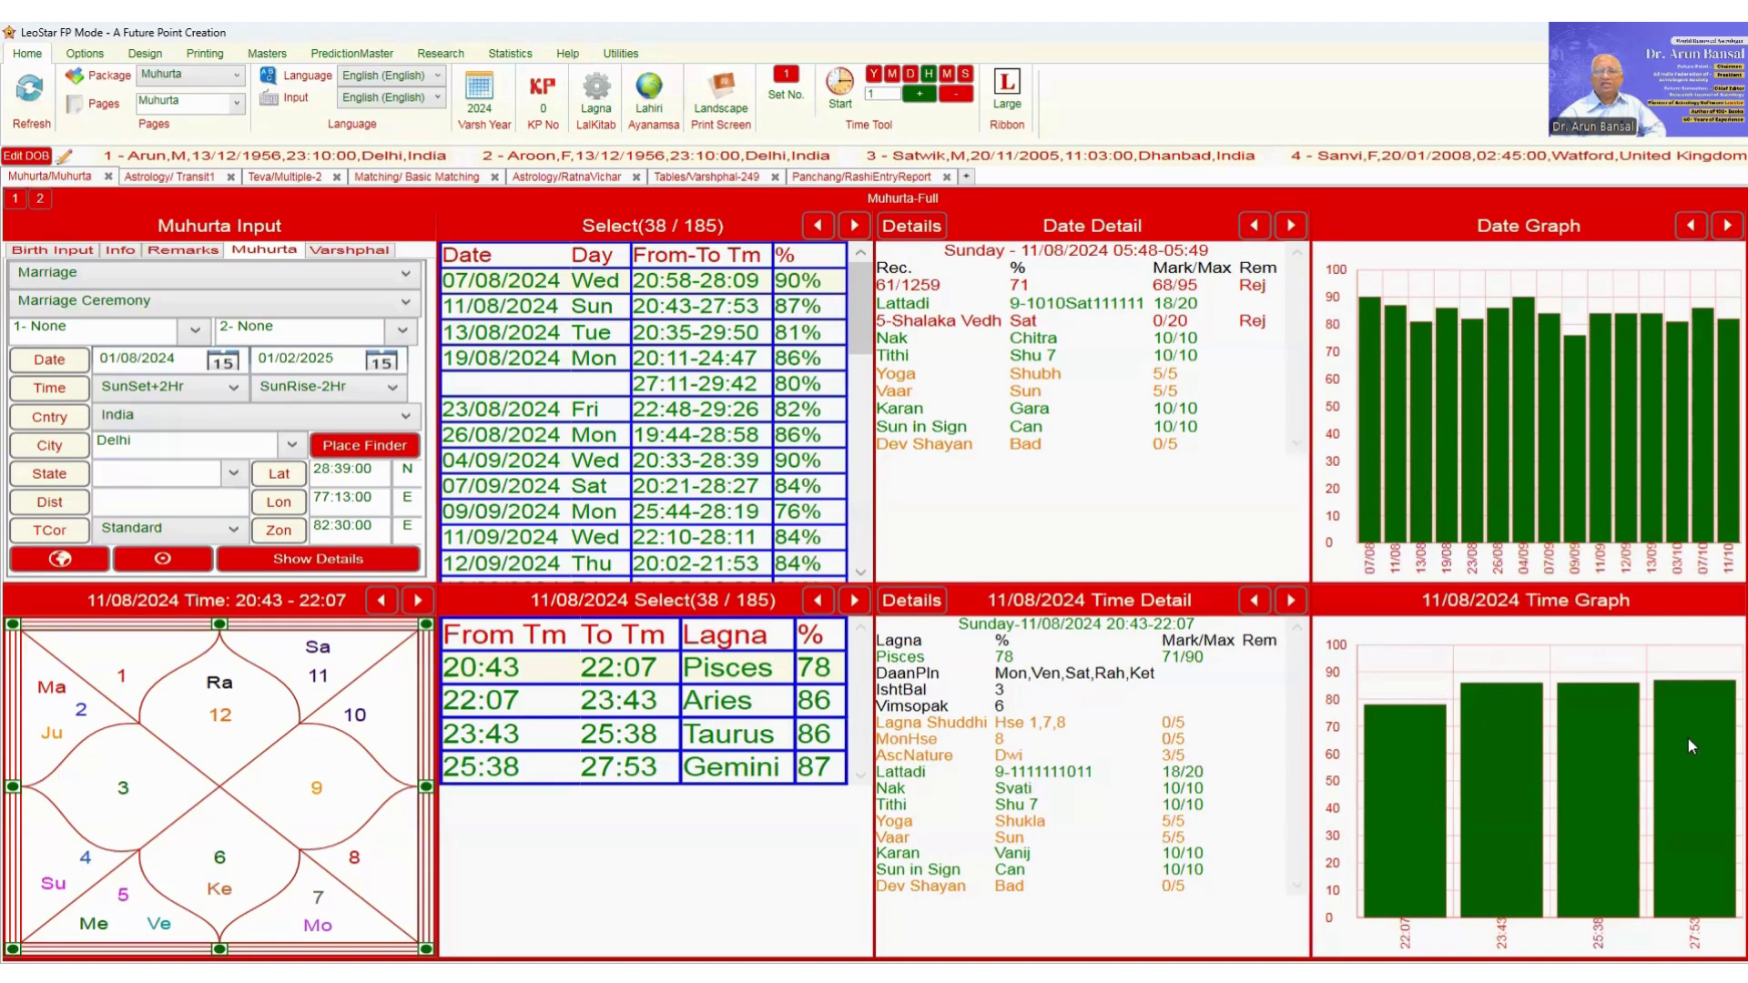
# Step: Inspect the percentage bars in the Time Graph and Date Graph for the selected marriage dates
pyautogui.moveTo(1683, 696)
pyautogui.moveTo(1594, 324)
pyautogui.moveTo(1518, 490)
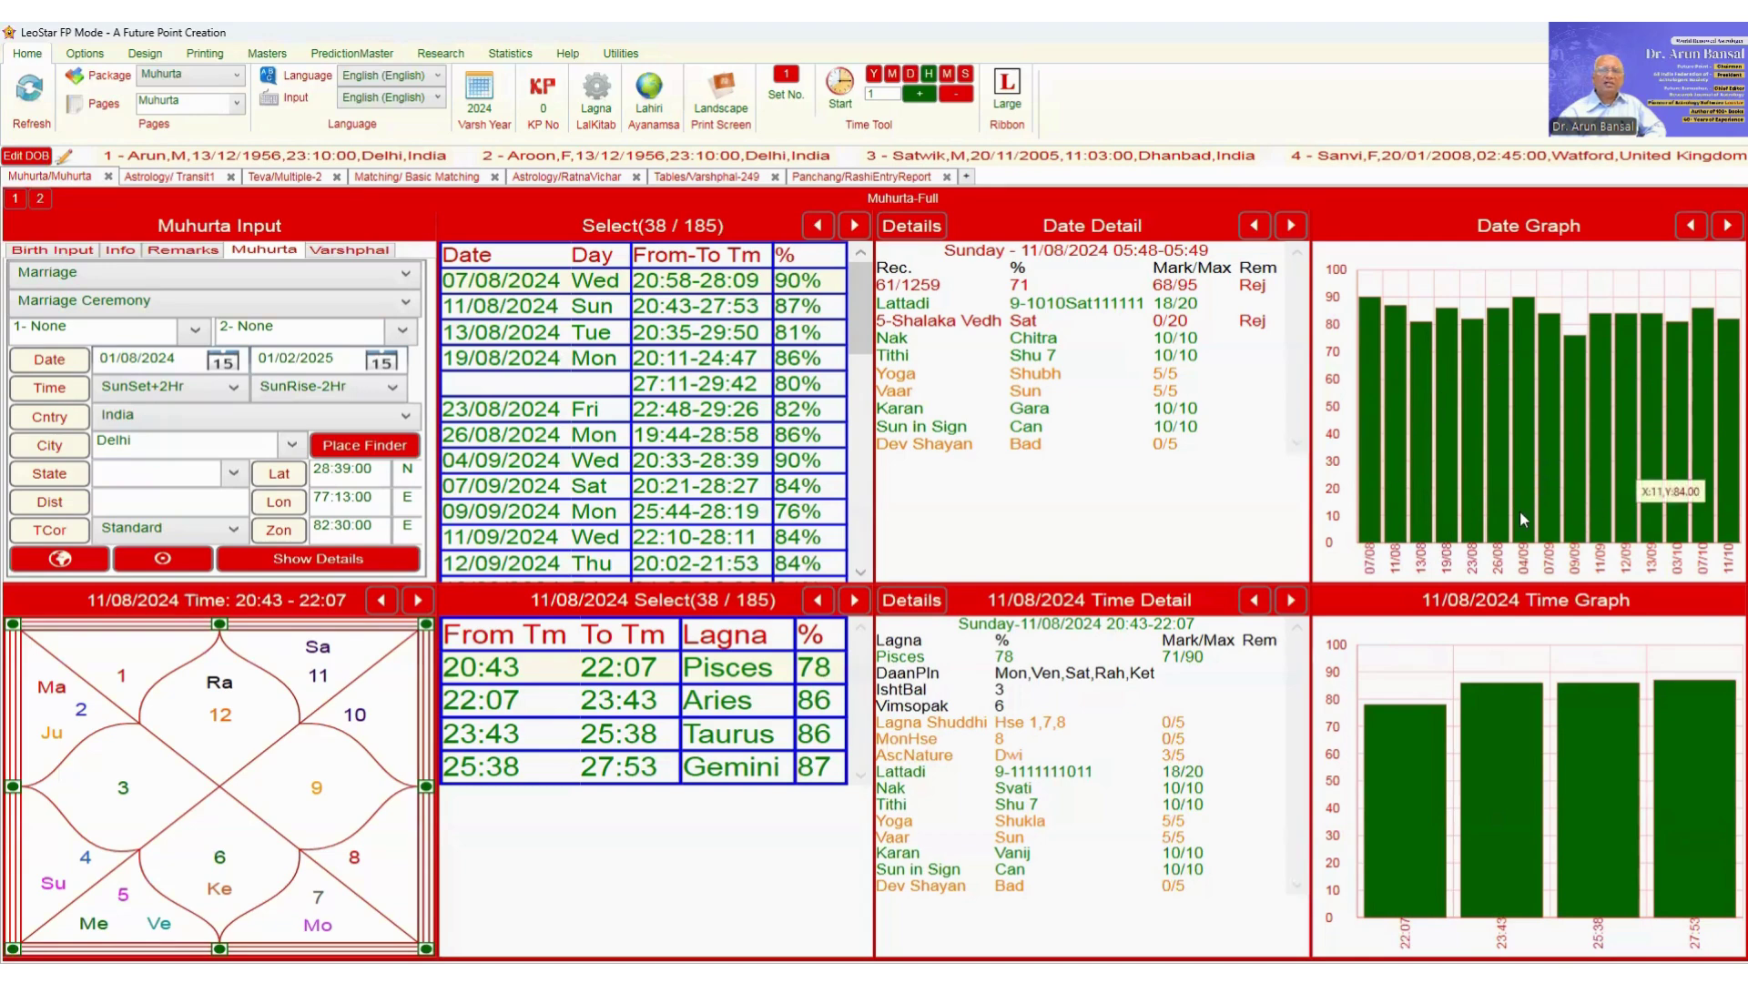
pyautogui.moveTo(1447, 417)
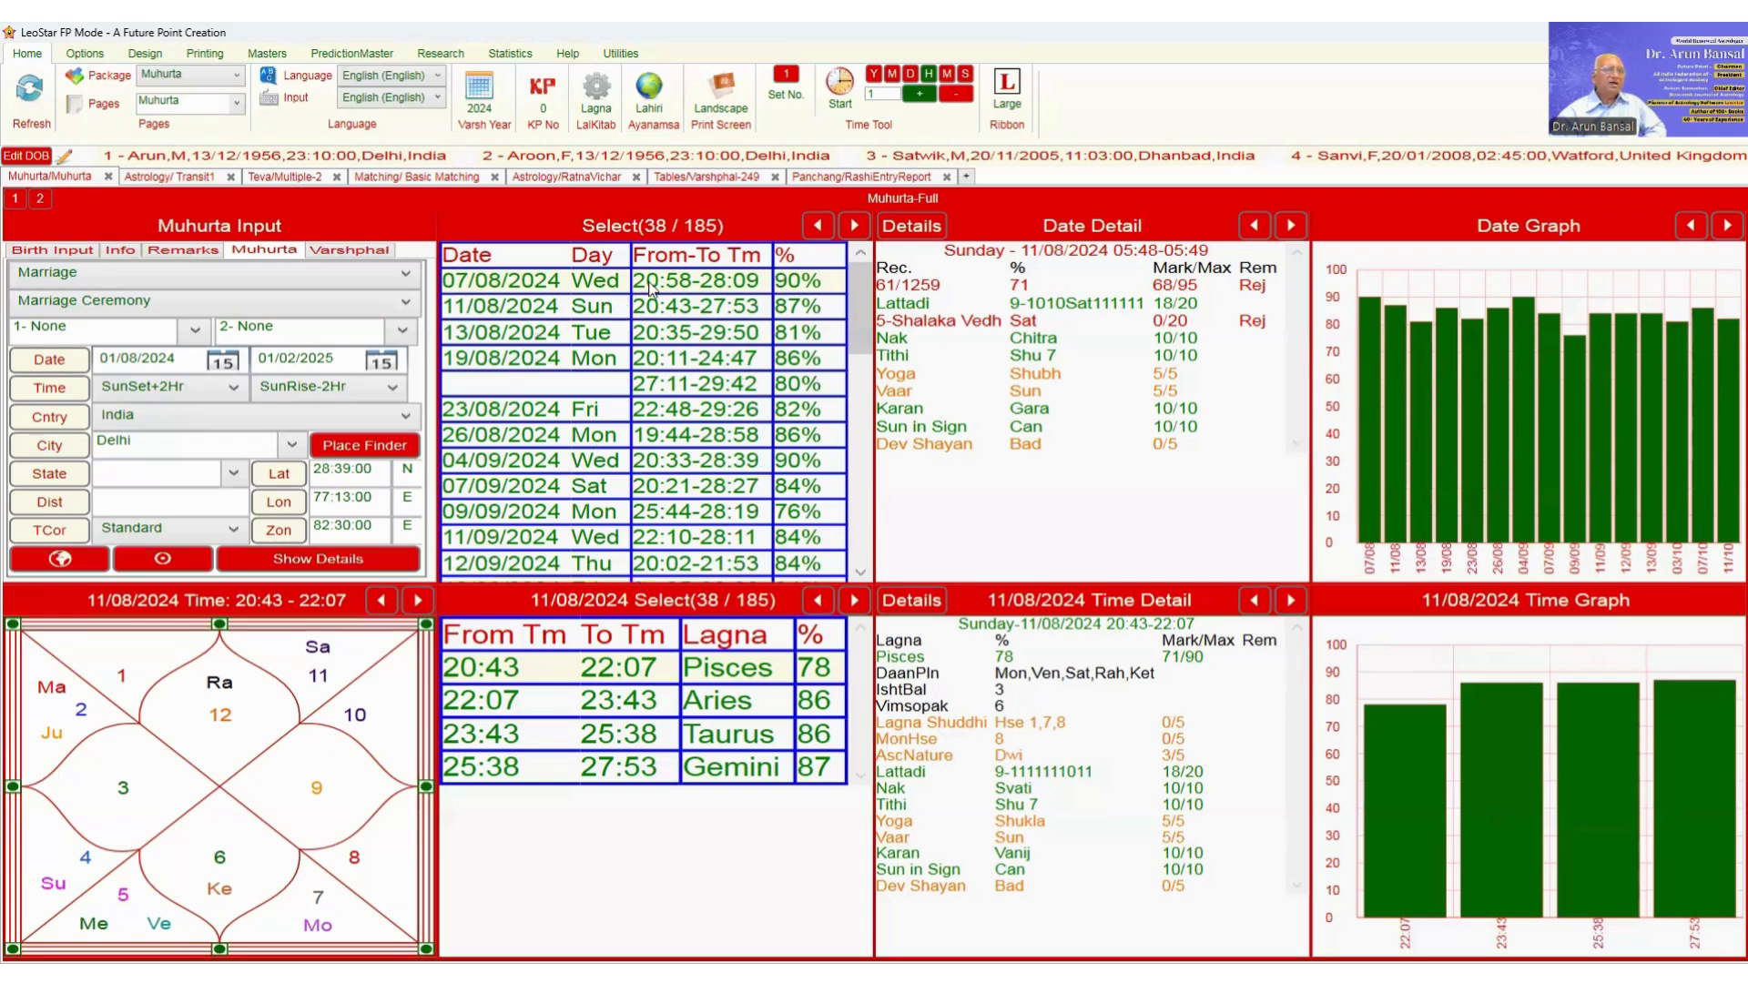
# Step: Filter the marriage muhurta dates to Best and review the resulting list
pyautogui.click(624, 227)
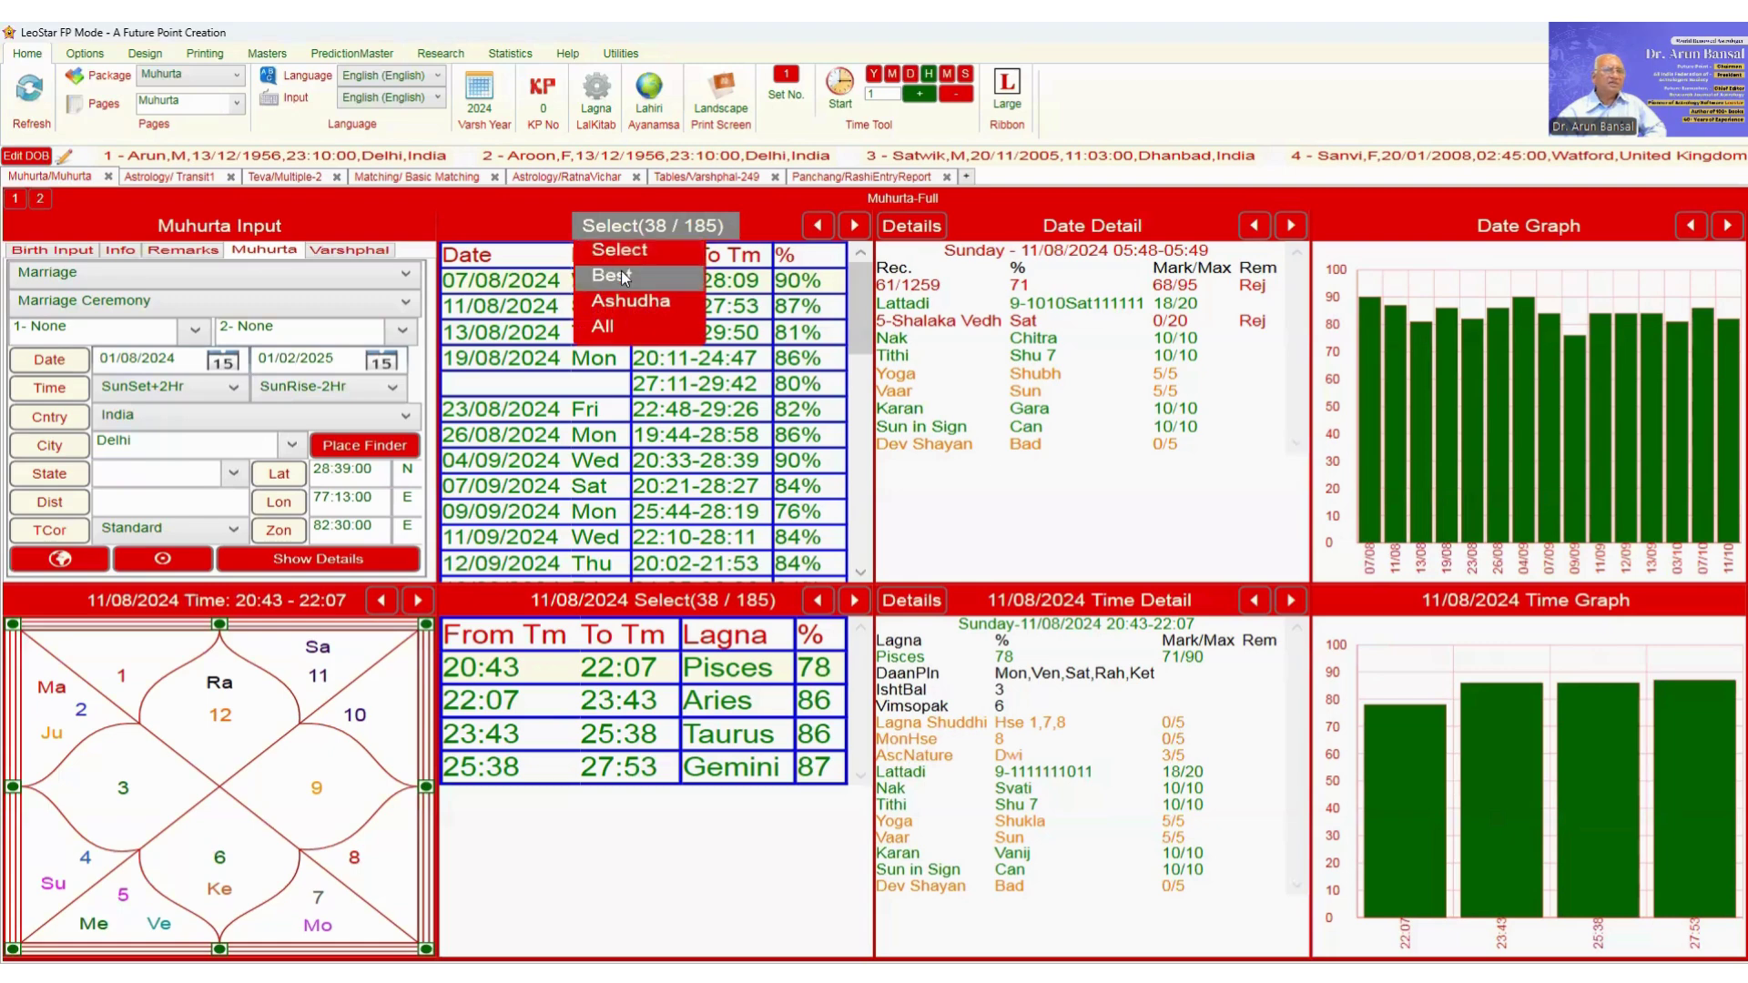
pyautogui.click(621, 270)
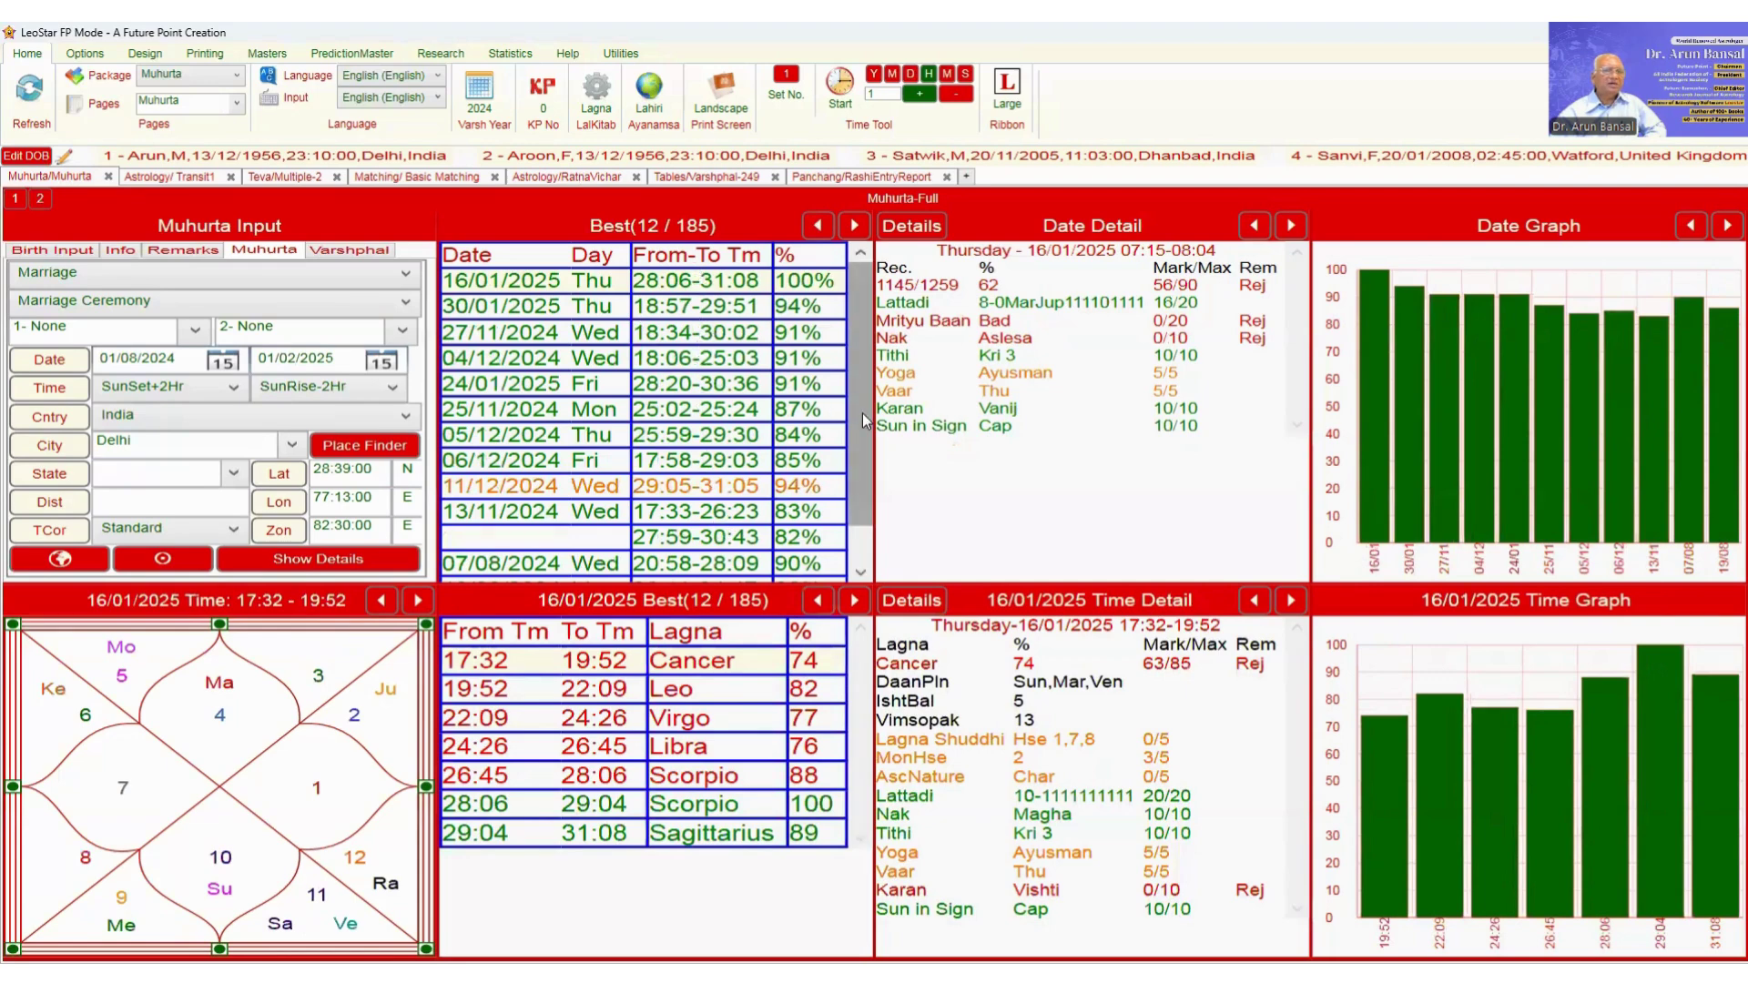
pyautogui.scroll(-1, 865, 437)
pyautogui.scroll(1, 878, 419)
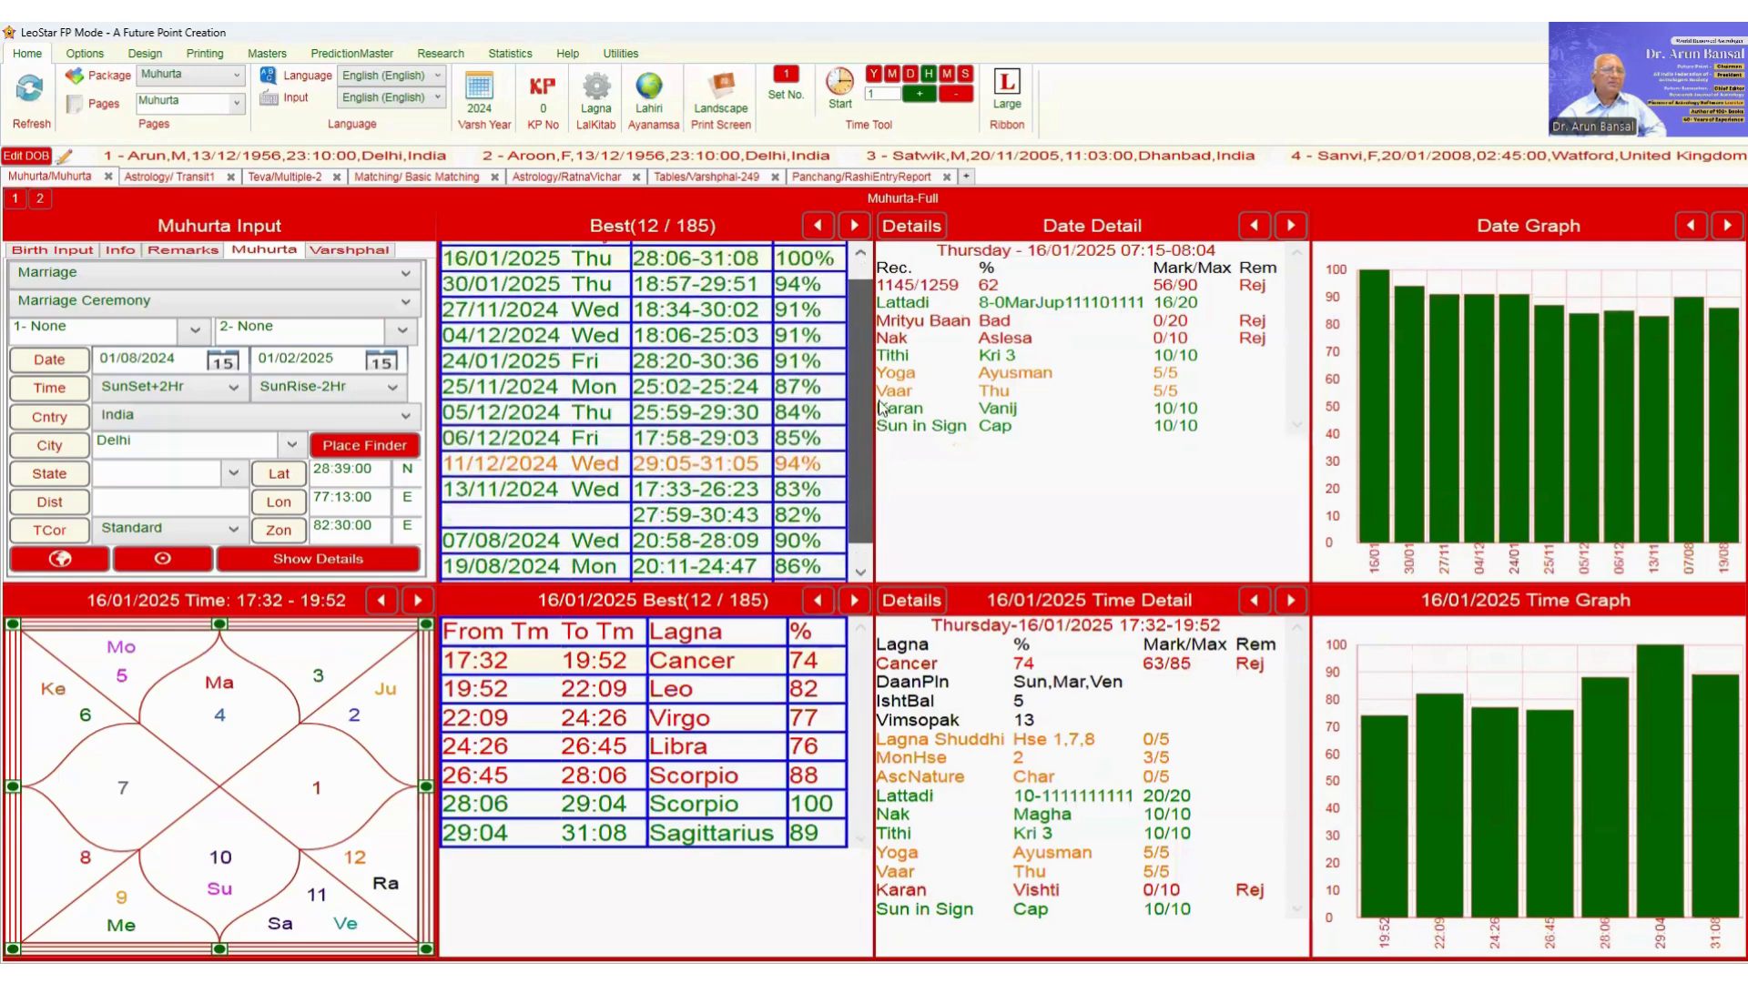
pyautogui.scroll(1, 880, 407)
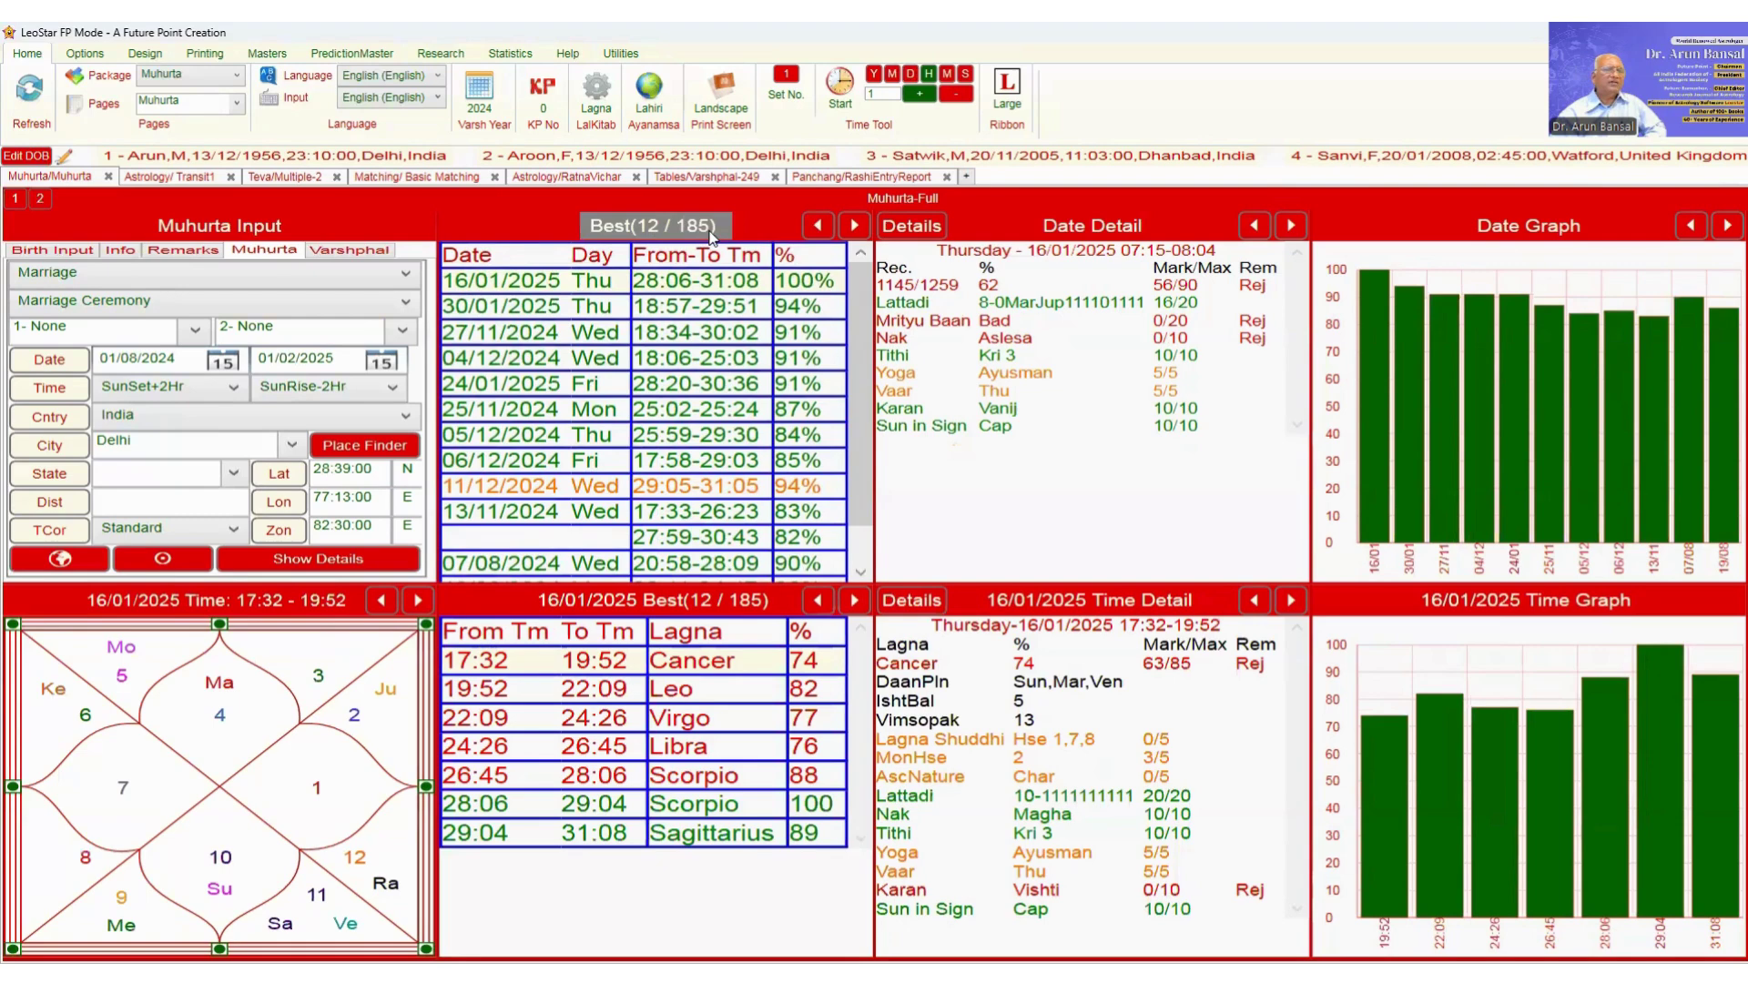
# Step: Switch the muhurta date list to Ashudha and inspect its dates and the Date Graph bars
pyautogui.click(608, 233)
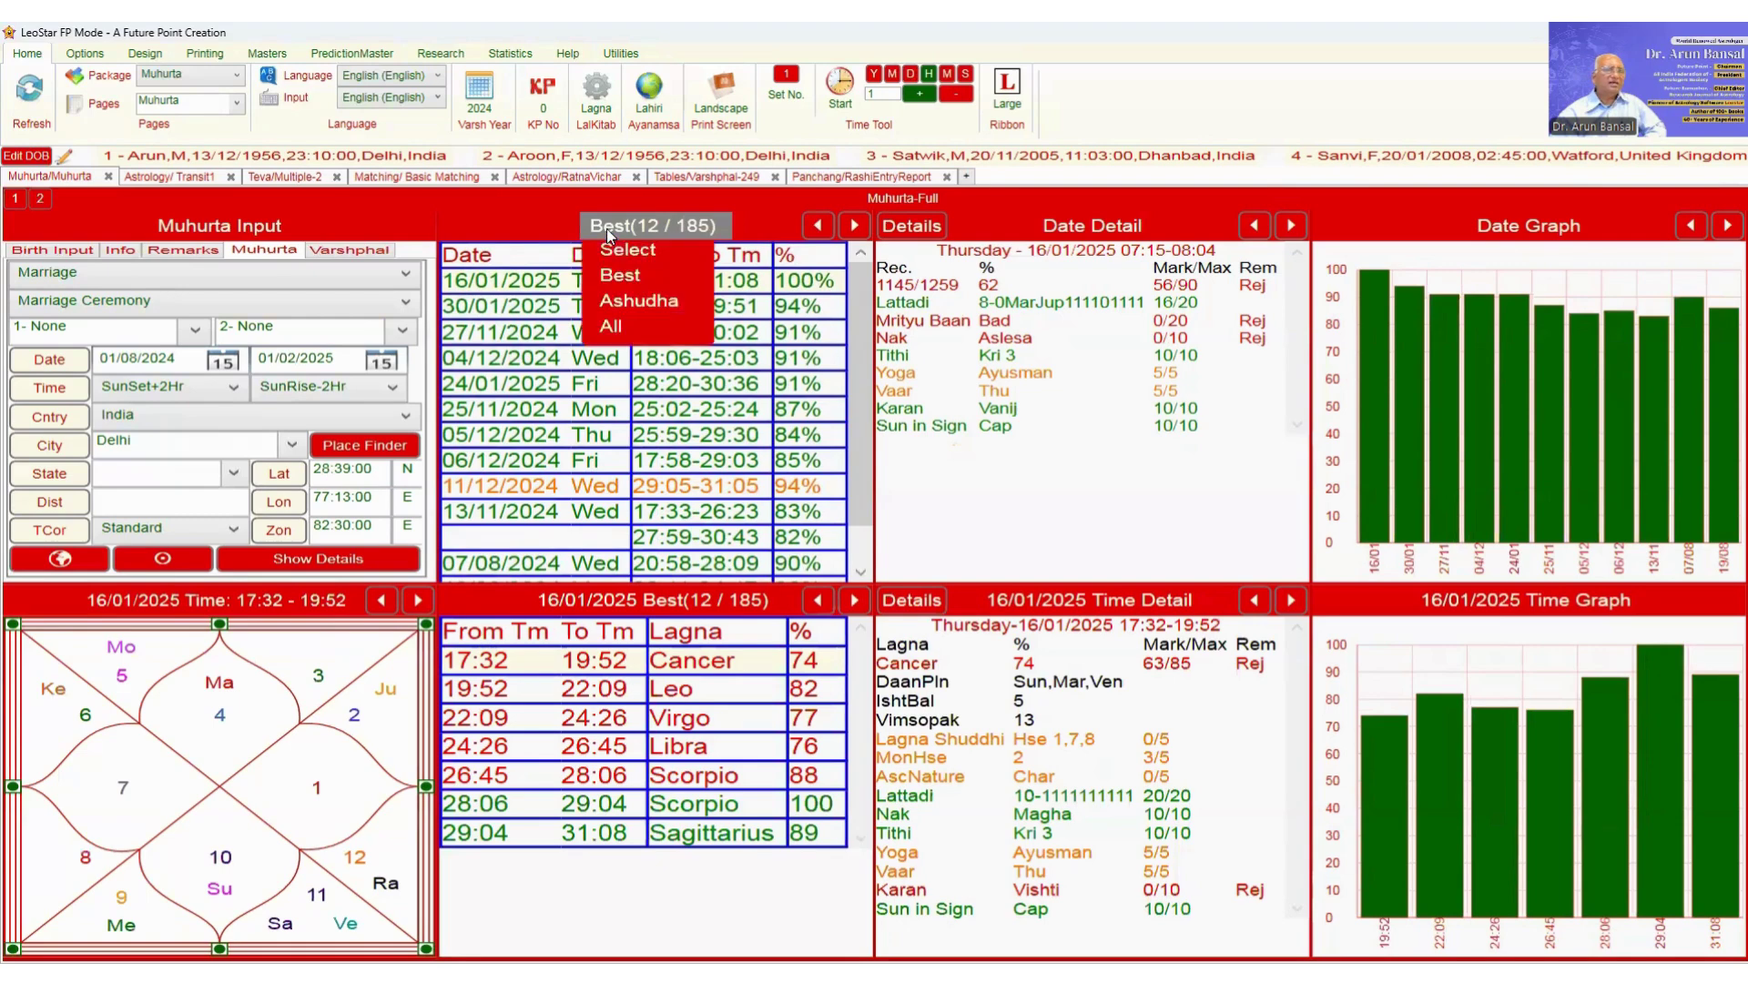
pyautogui.click(629, 301)
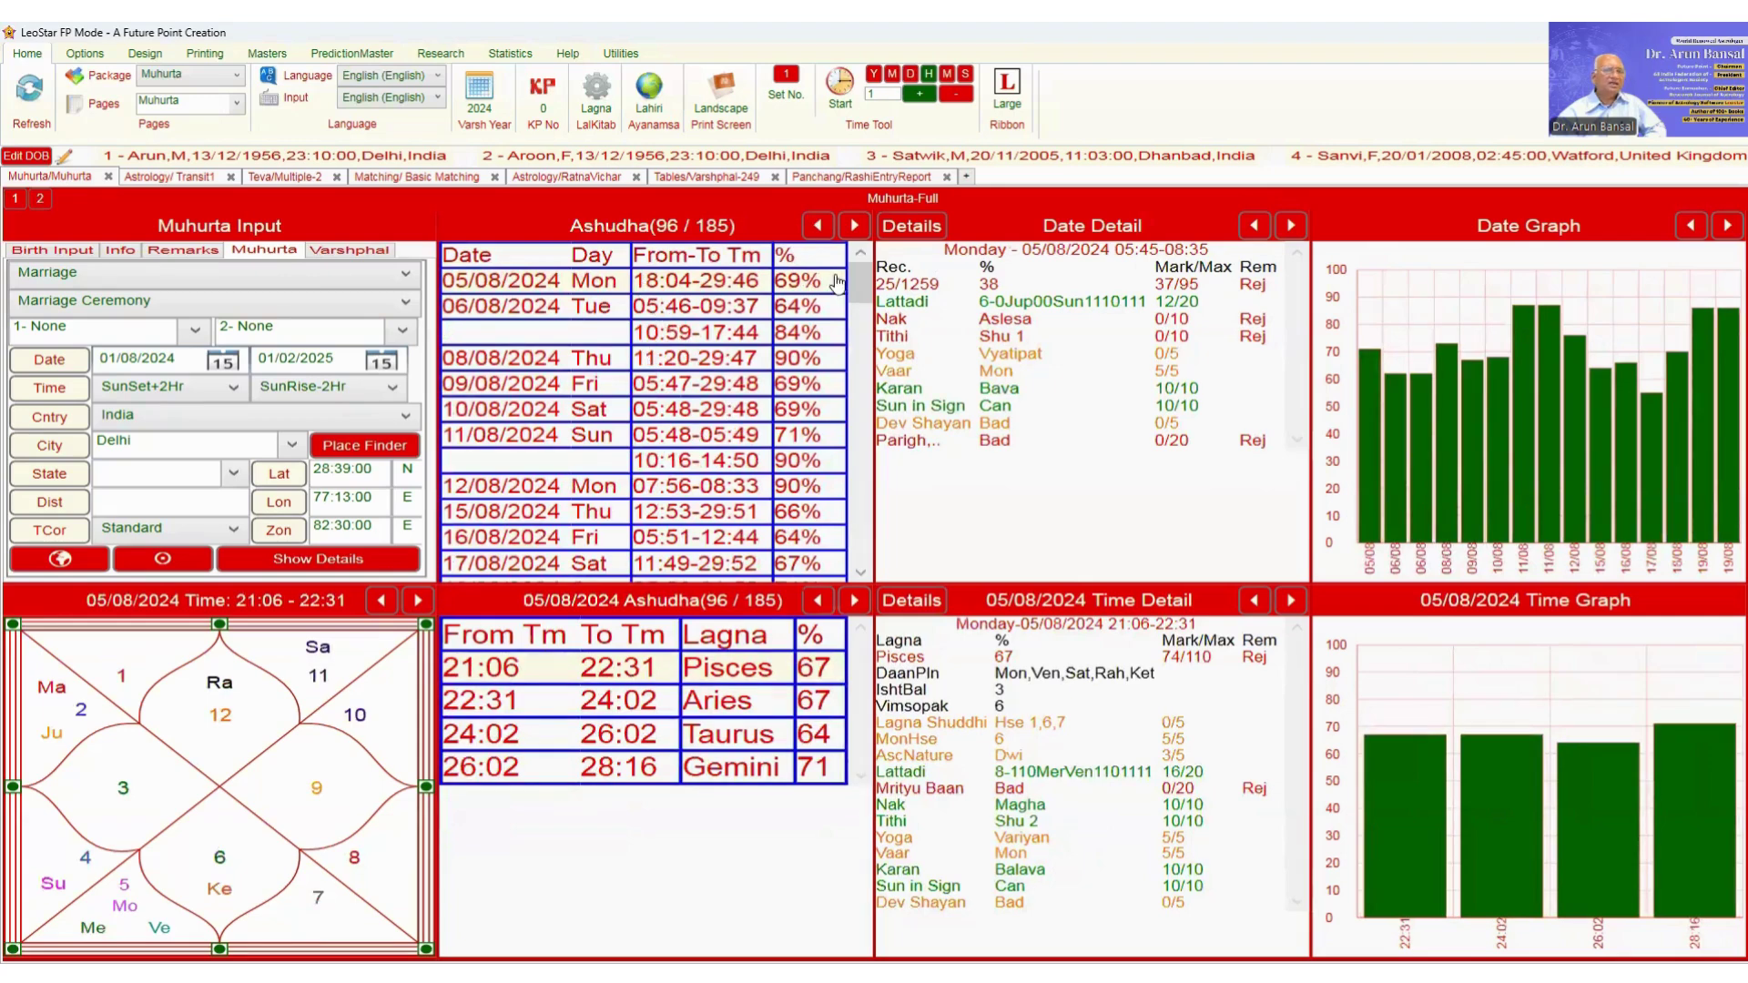
pyautogui.moveTo(864, 280)
pyautogui.mouseDown()
pyautogui.moveTo(870, 557)
pyautogui.moveTo(895, 269)
pyautogui.mouseUp()
pyautogui.moveTo(1651, 404)
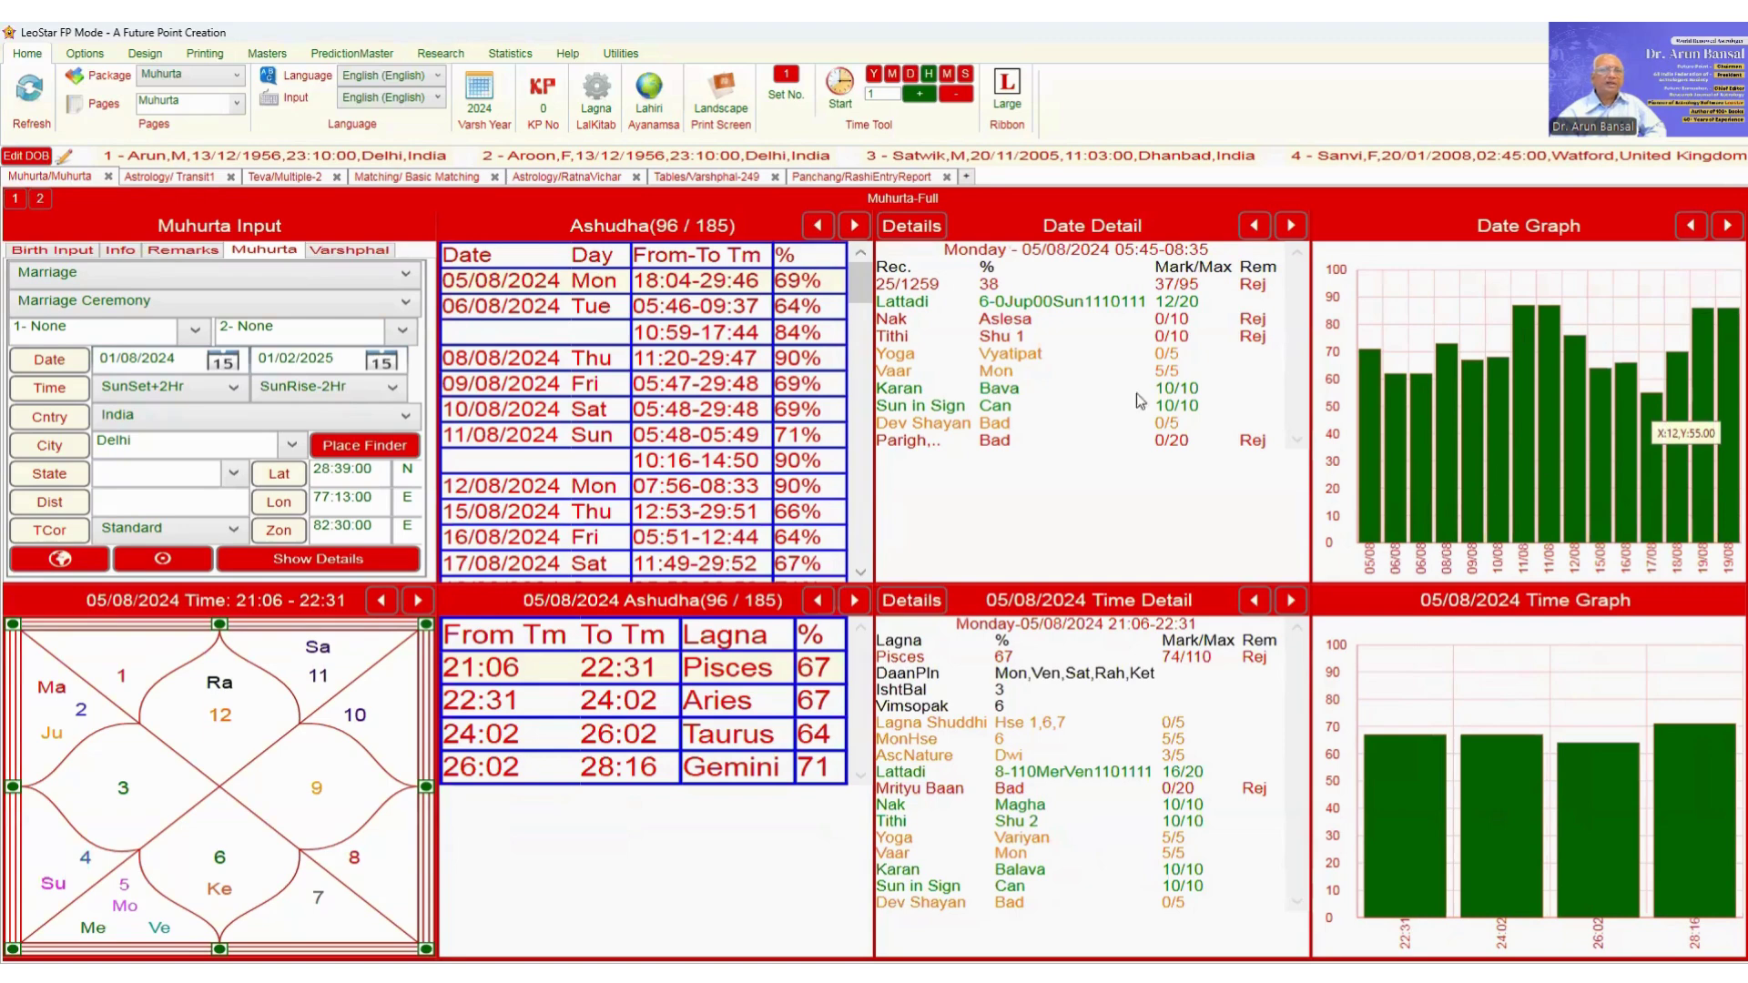
# Step: Show All dates in the muhurta list and open the details for 03/08/2024
pyautogui.click(629, 230)
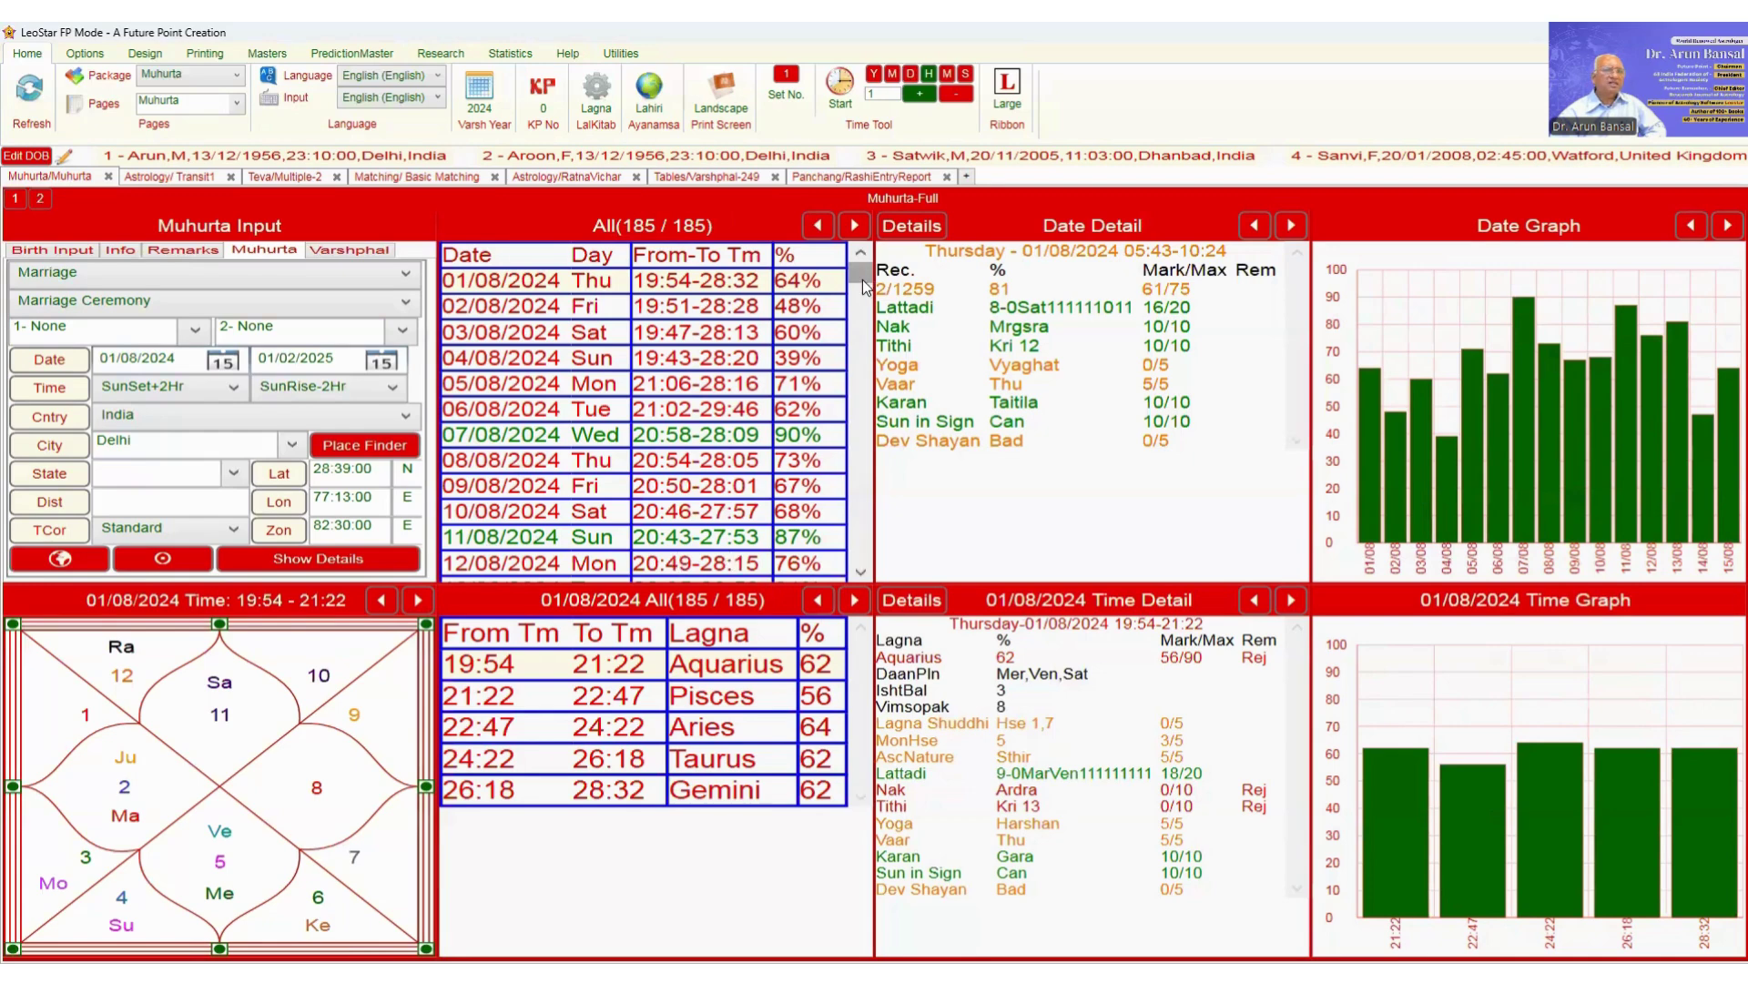
pyautogui.moveTo(862, 284); pyautogui.dragTo(722, 247)
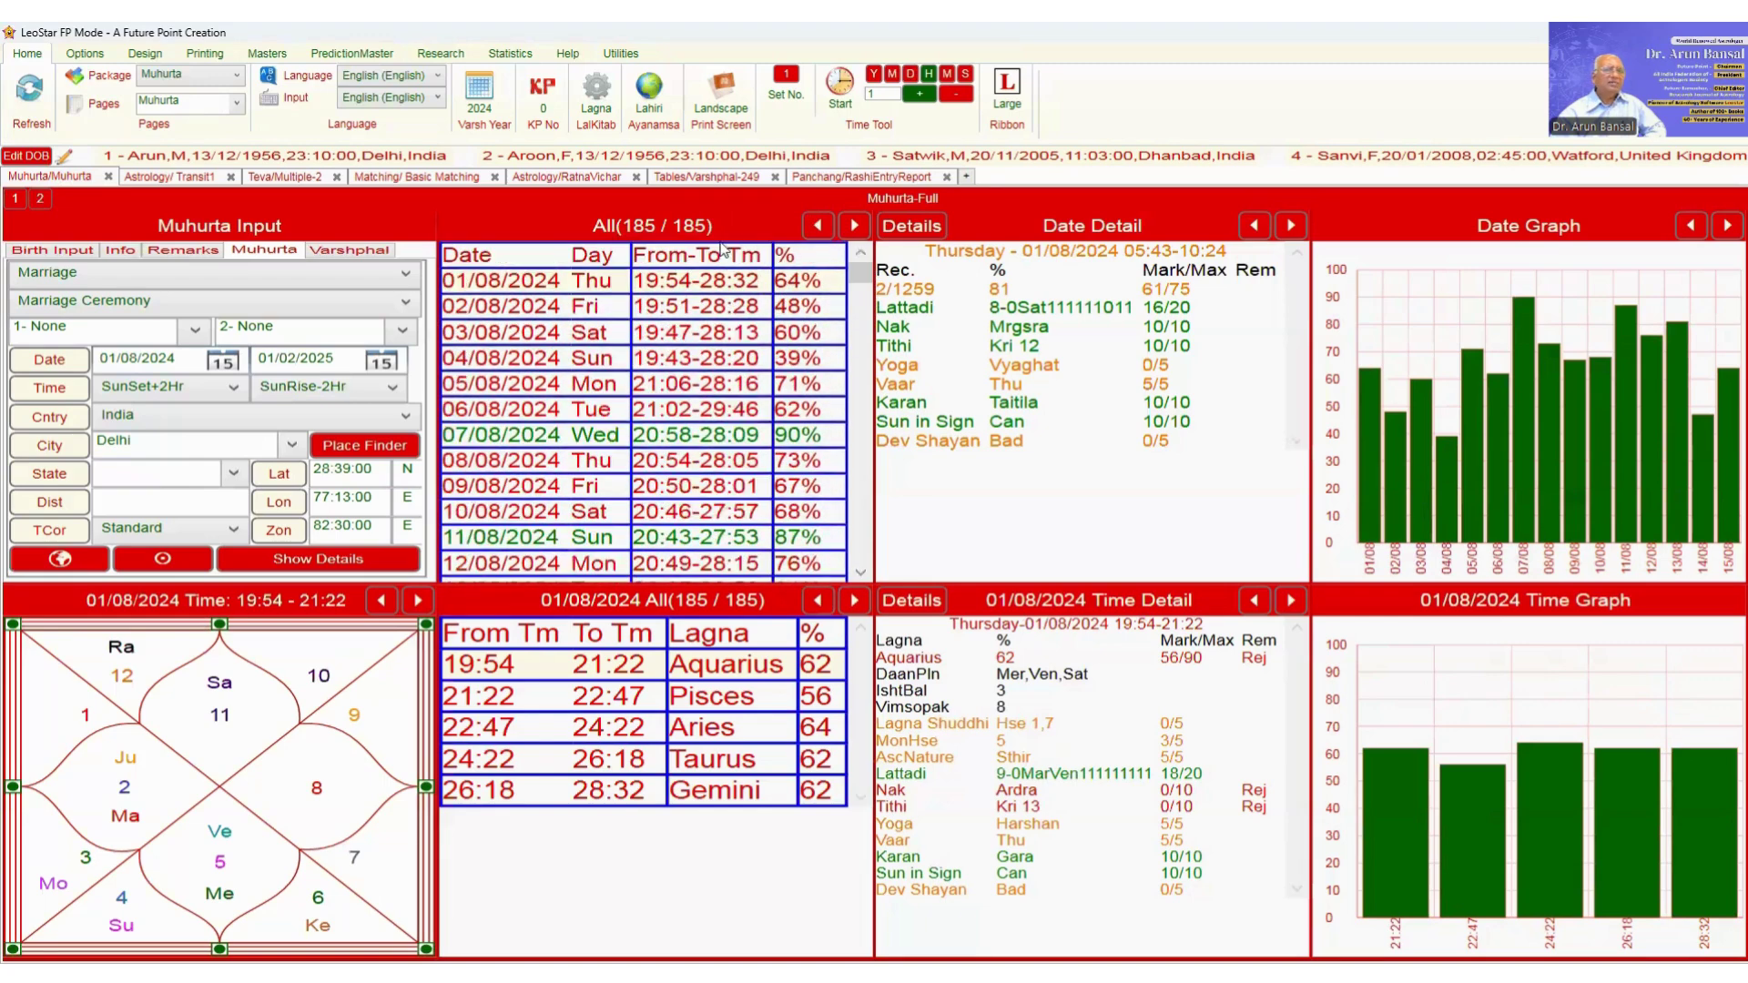
pyautogui.click(643, 235)
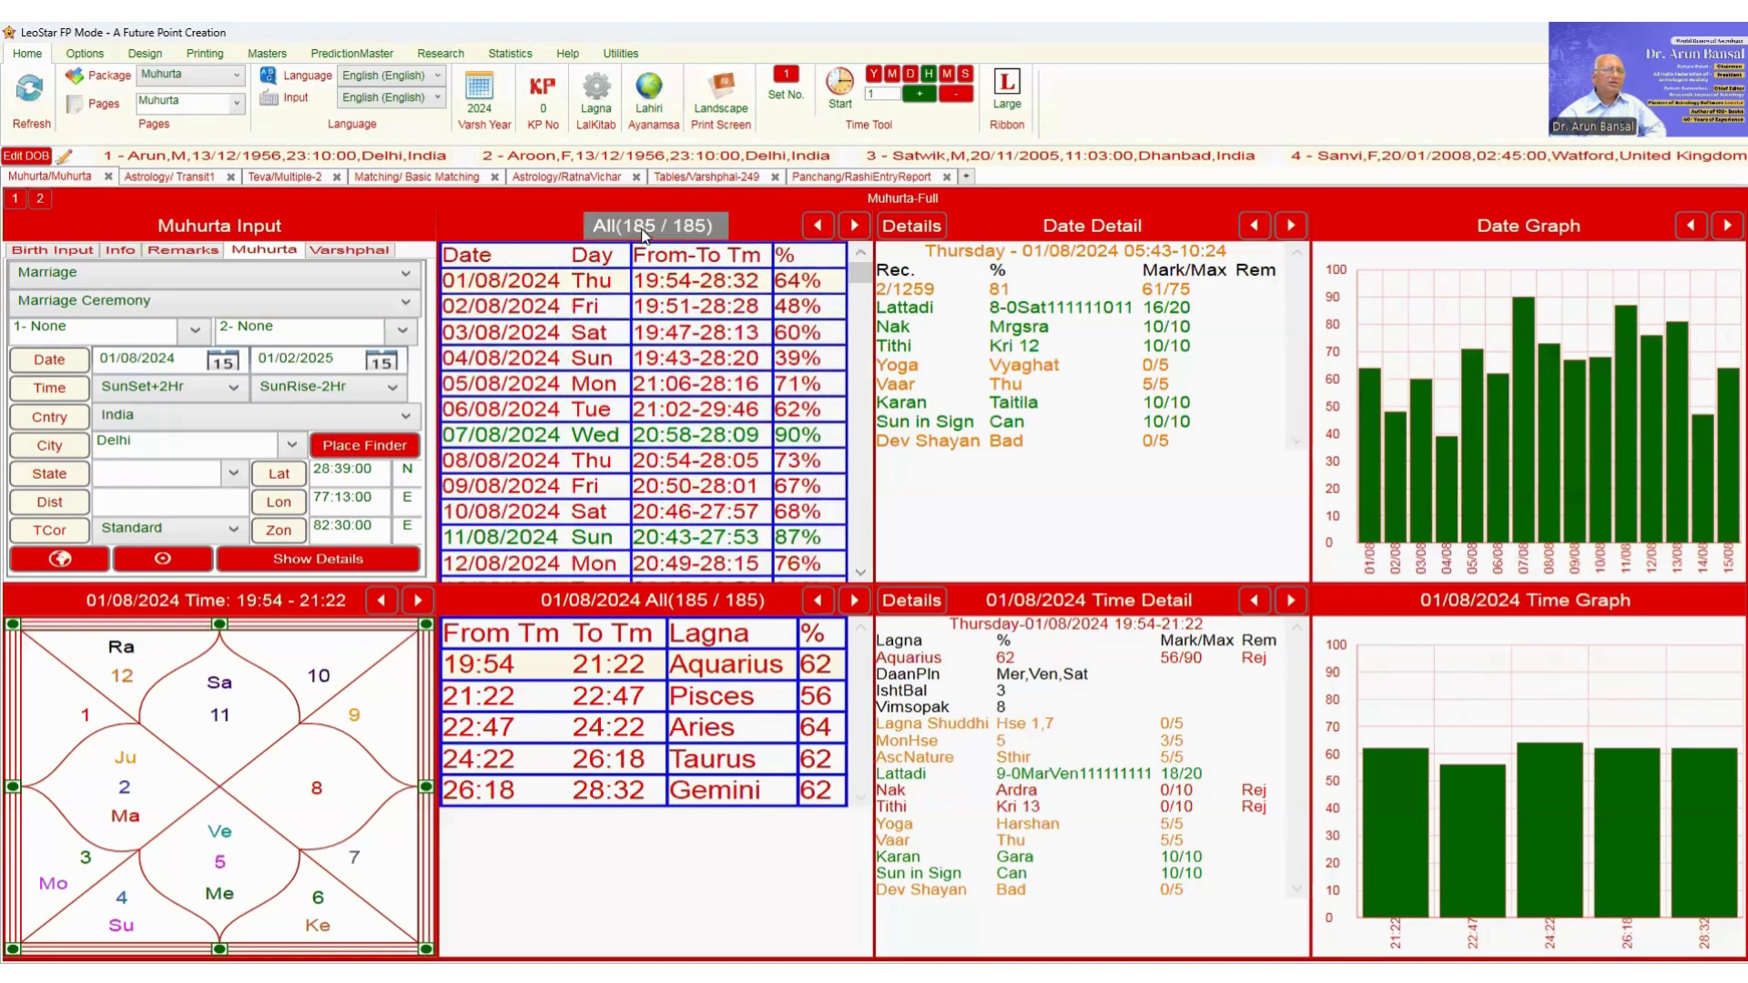
pyautogui.click(494, 337)
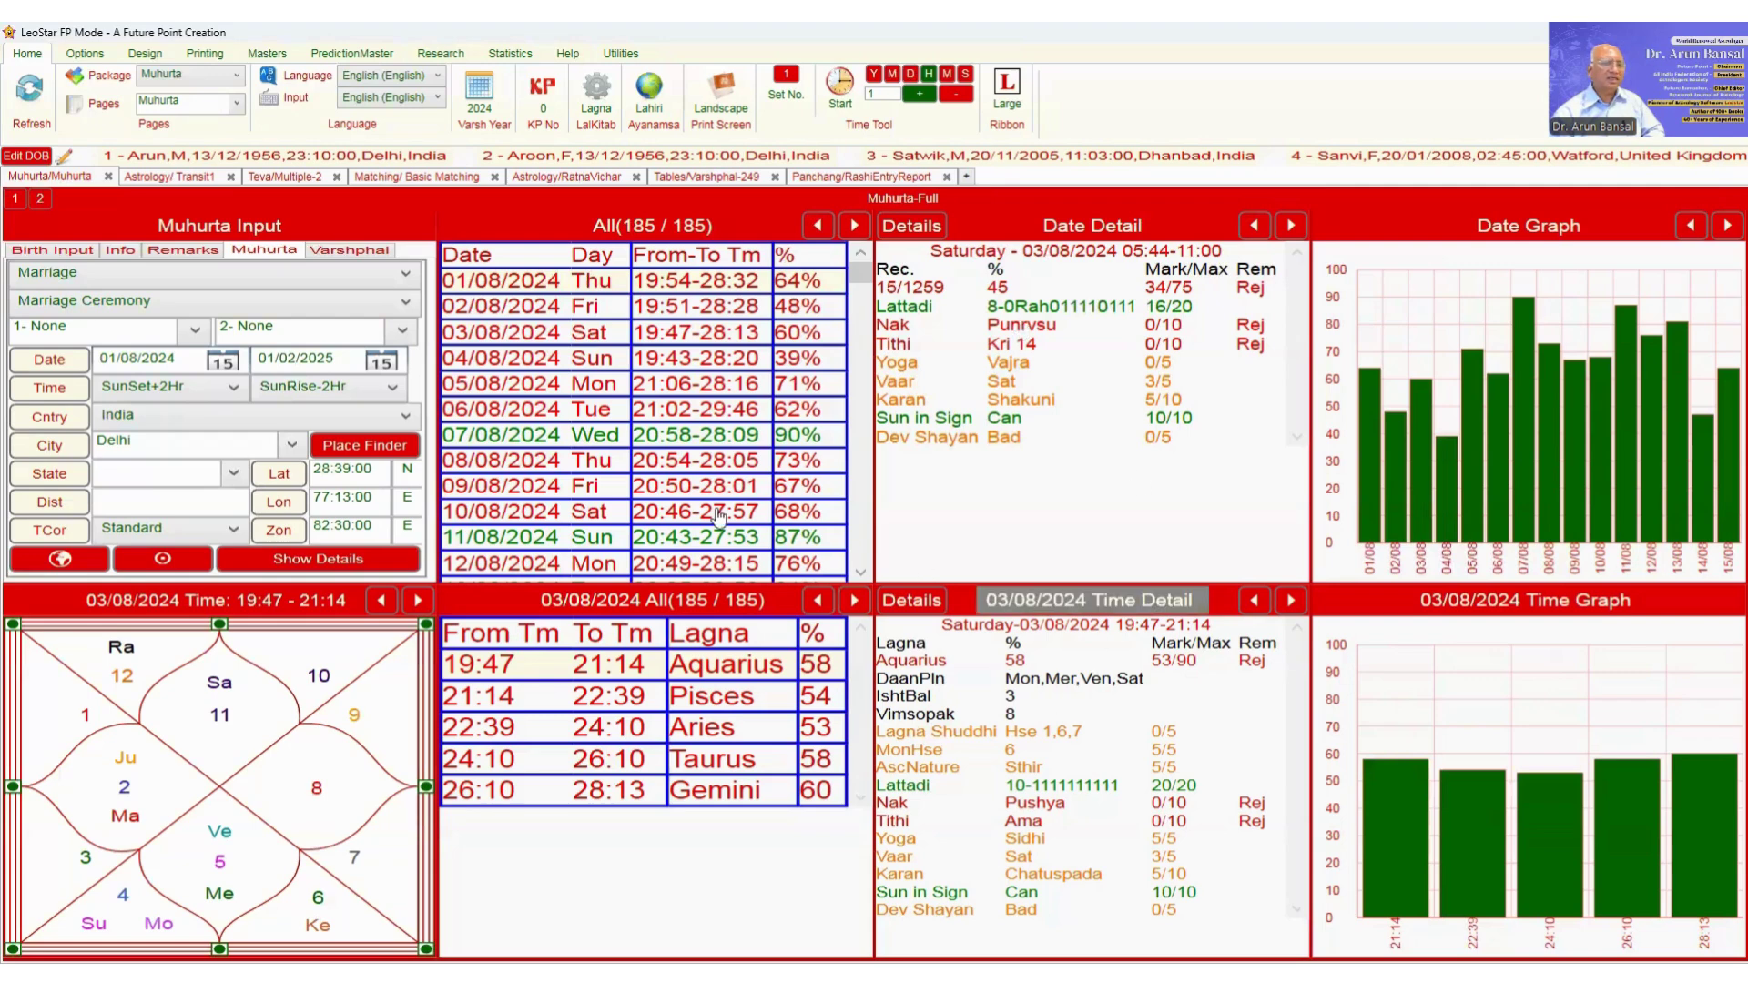
# Step: Choose To start an industrial establishment under the Industrial Establishment category and calculate its muhurta details
pyautogui.click(406, 274)
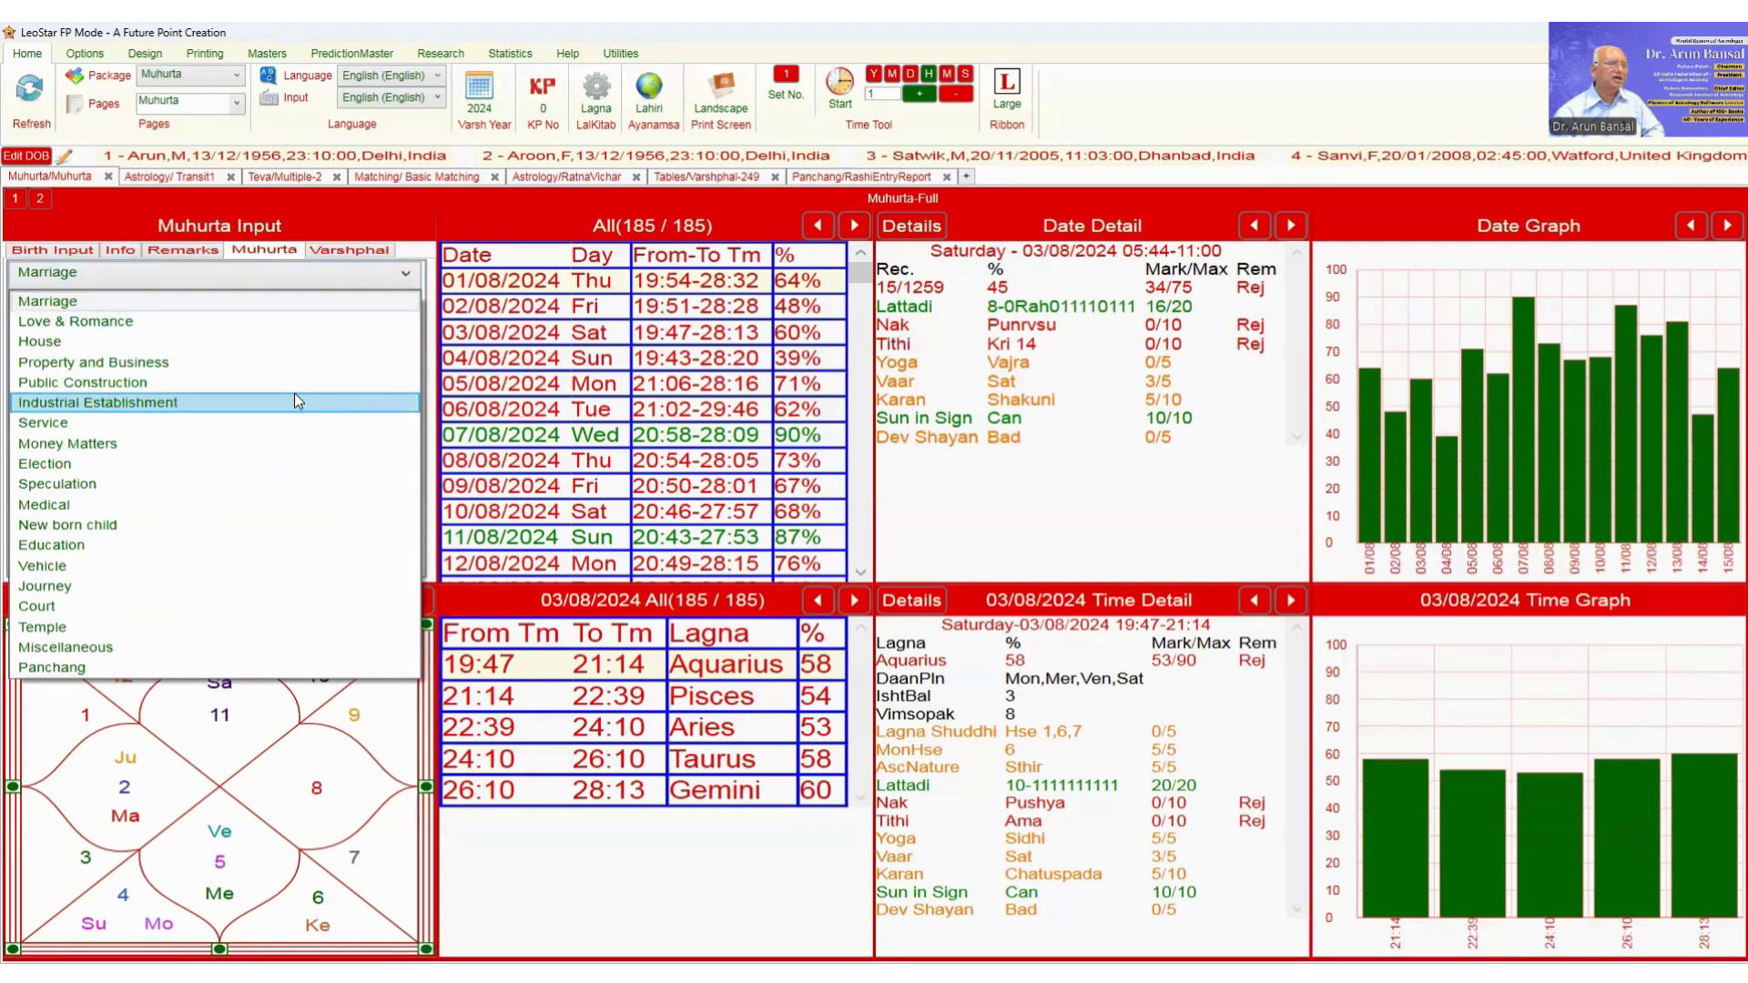
pyautogui.click(293, 401)
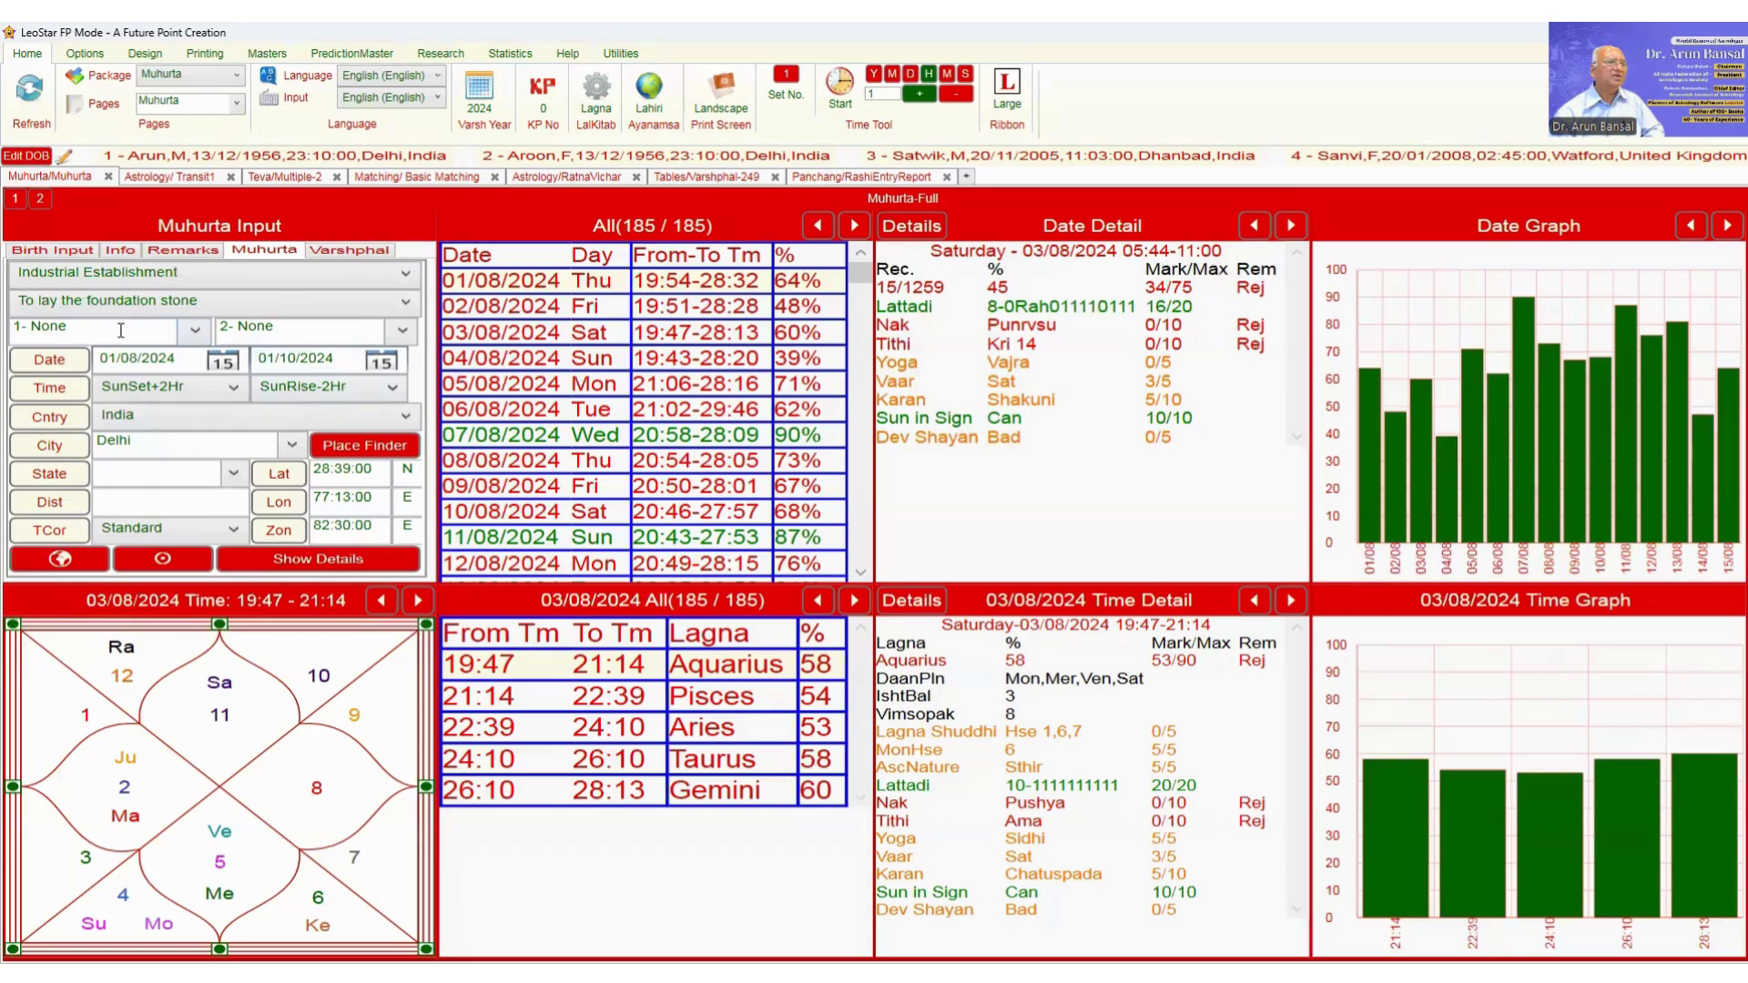
pyautogui.click(401, 304)
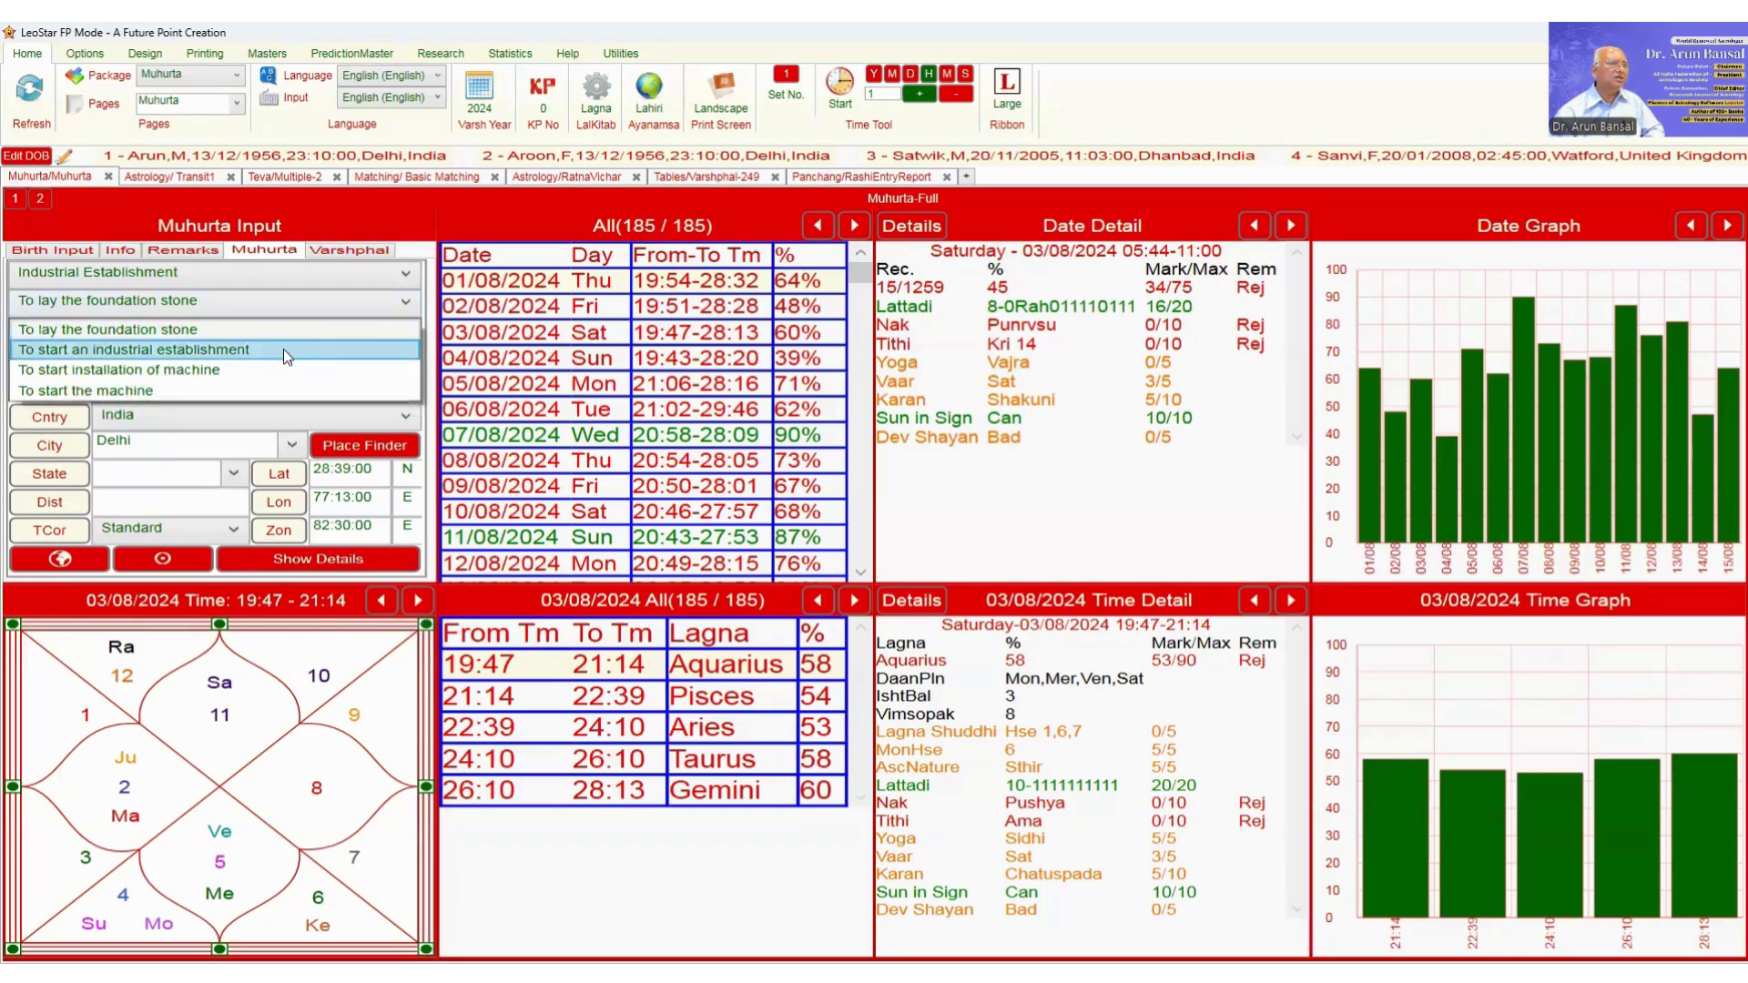
pyautogui.click(231, 355)
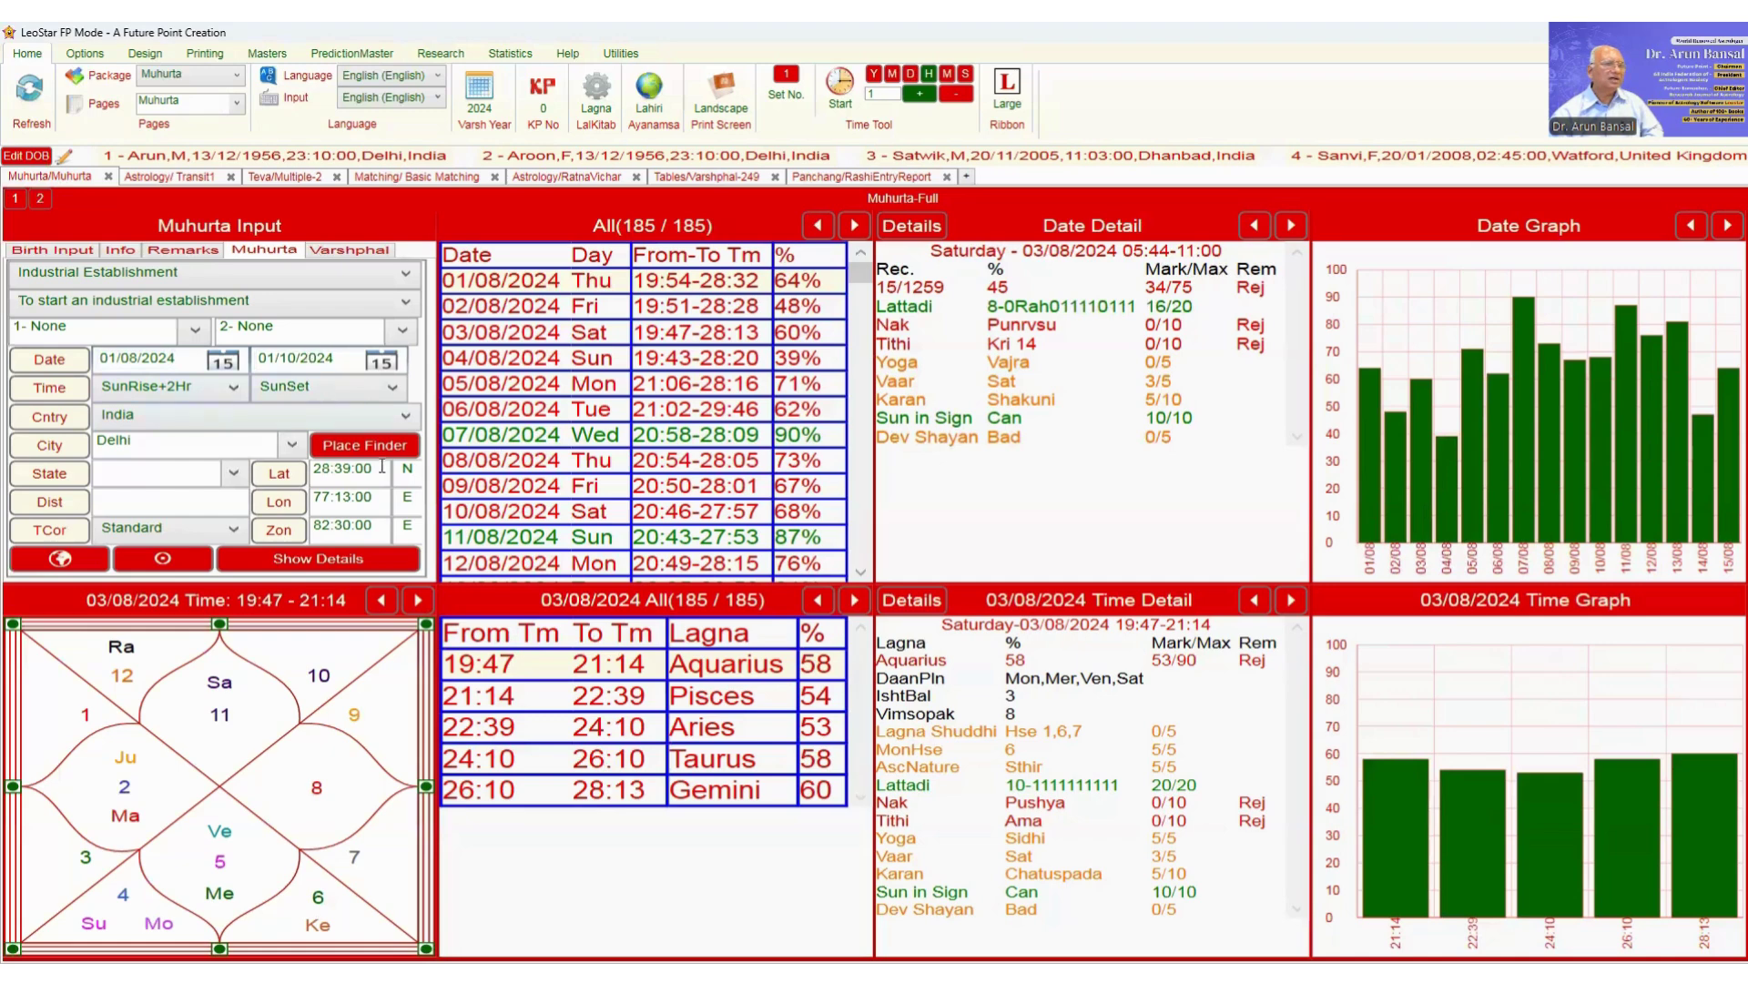
pyautogui.click(362, 555)
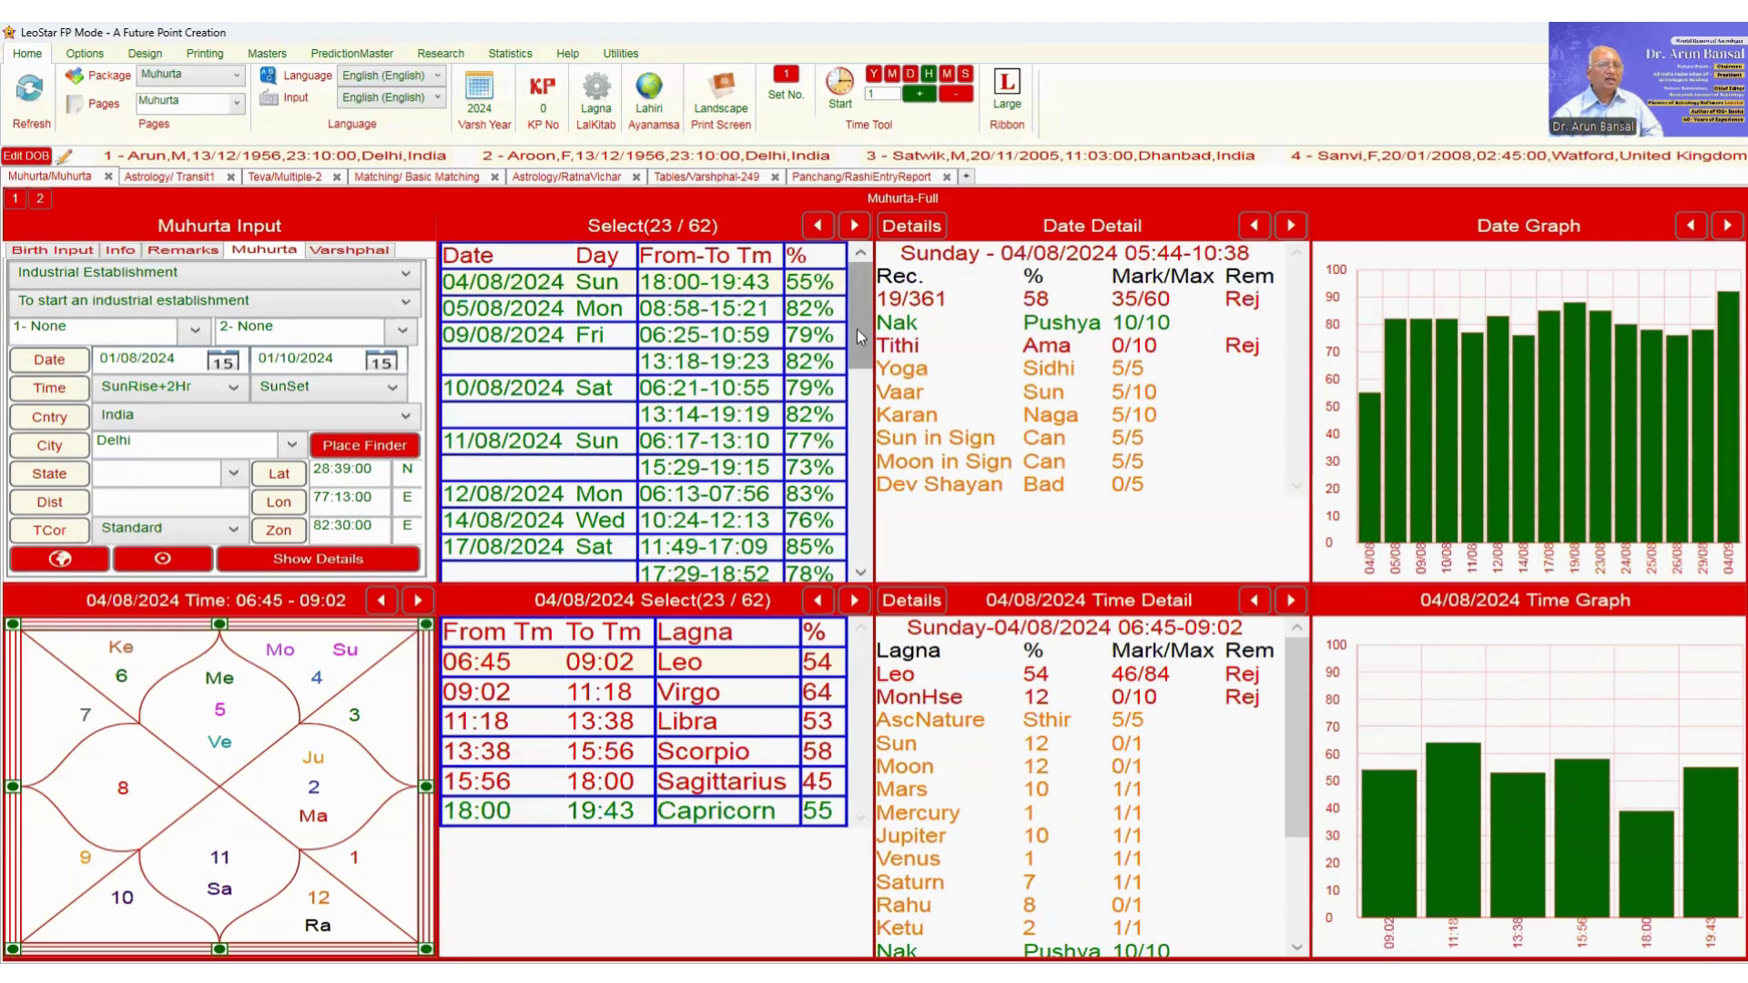
# Step: Browse the industrial establishment dates and view the details for 11/08/2024 and 12/08/2024
pyautogui.moveTo(863, 336)
pyautogui.mouseDown()
pyautogui.moveTo(876, 535)
pyautogui.moveTo(870, 325)
pyautogui.mouseUp()
pyautogui.click(709, 393)
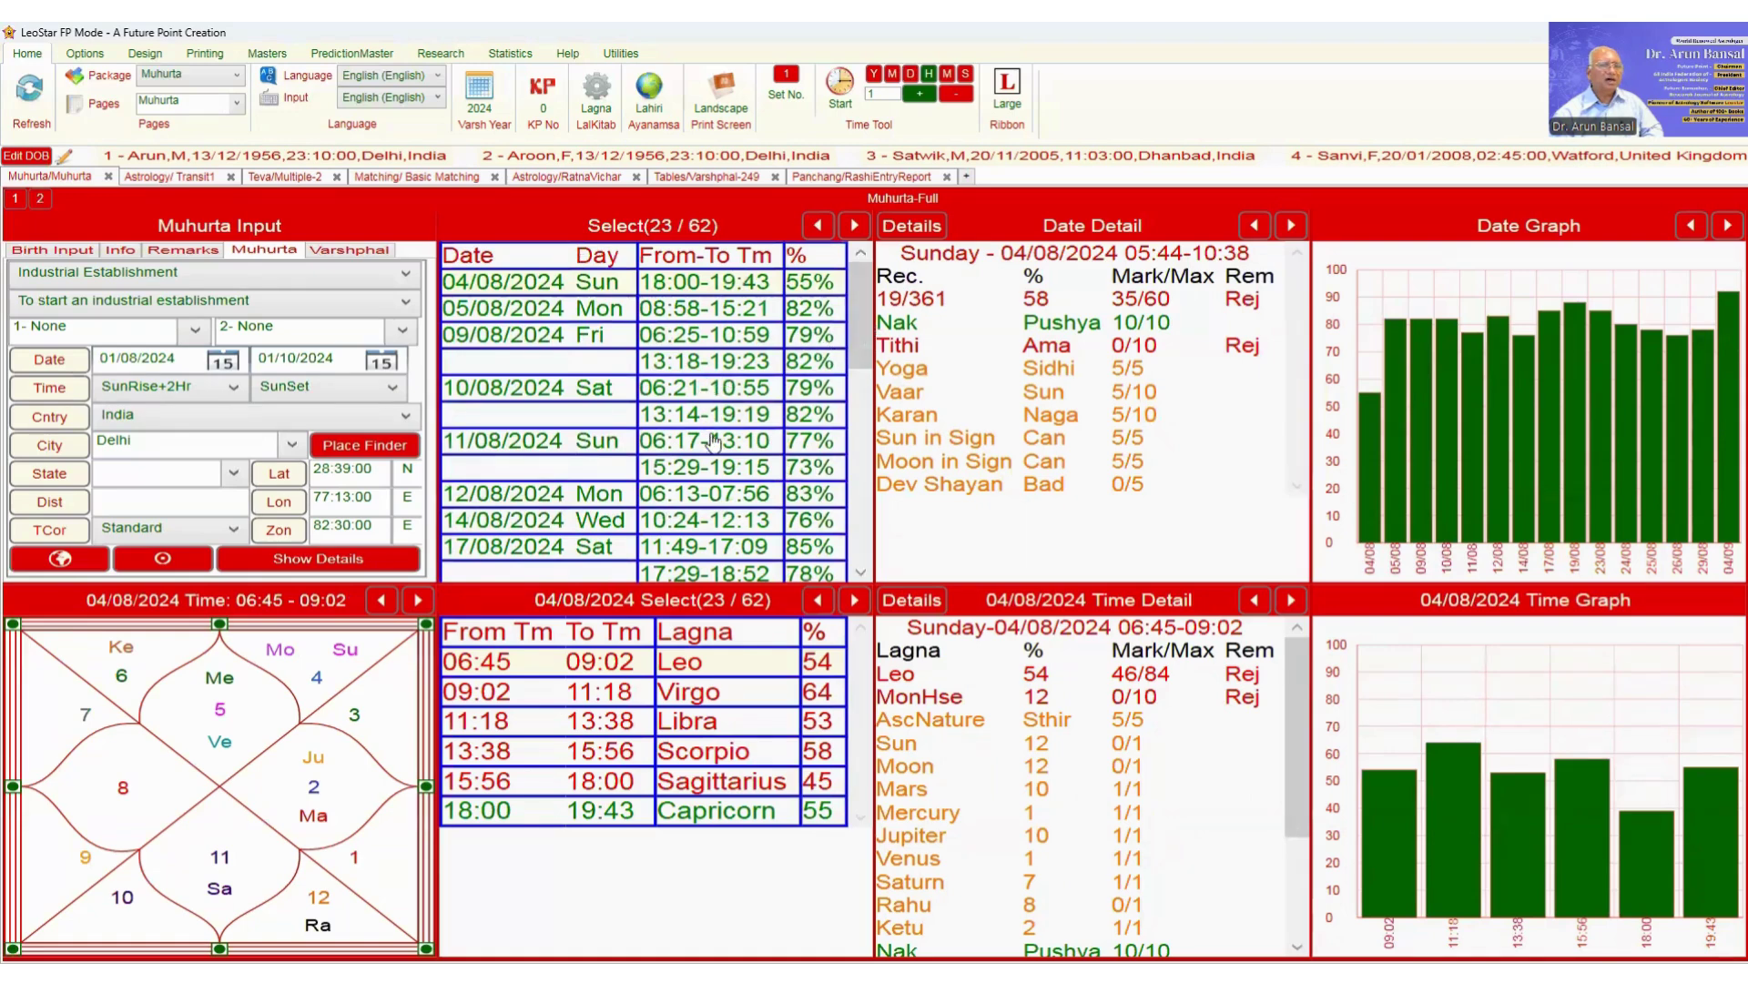
pyautogui.click(716, 474)
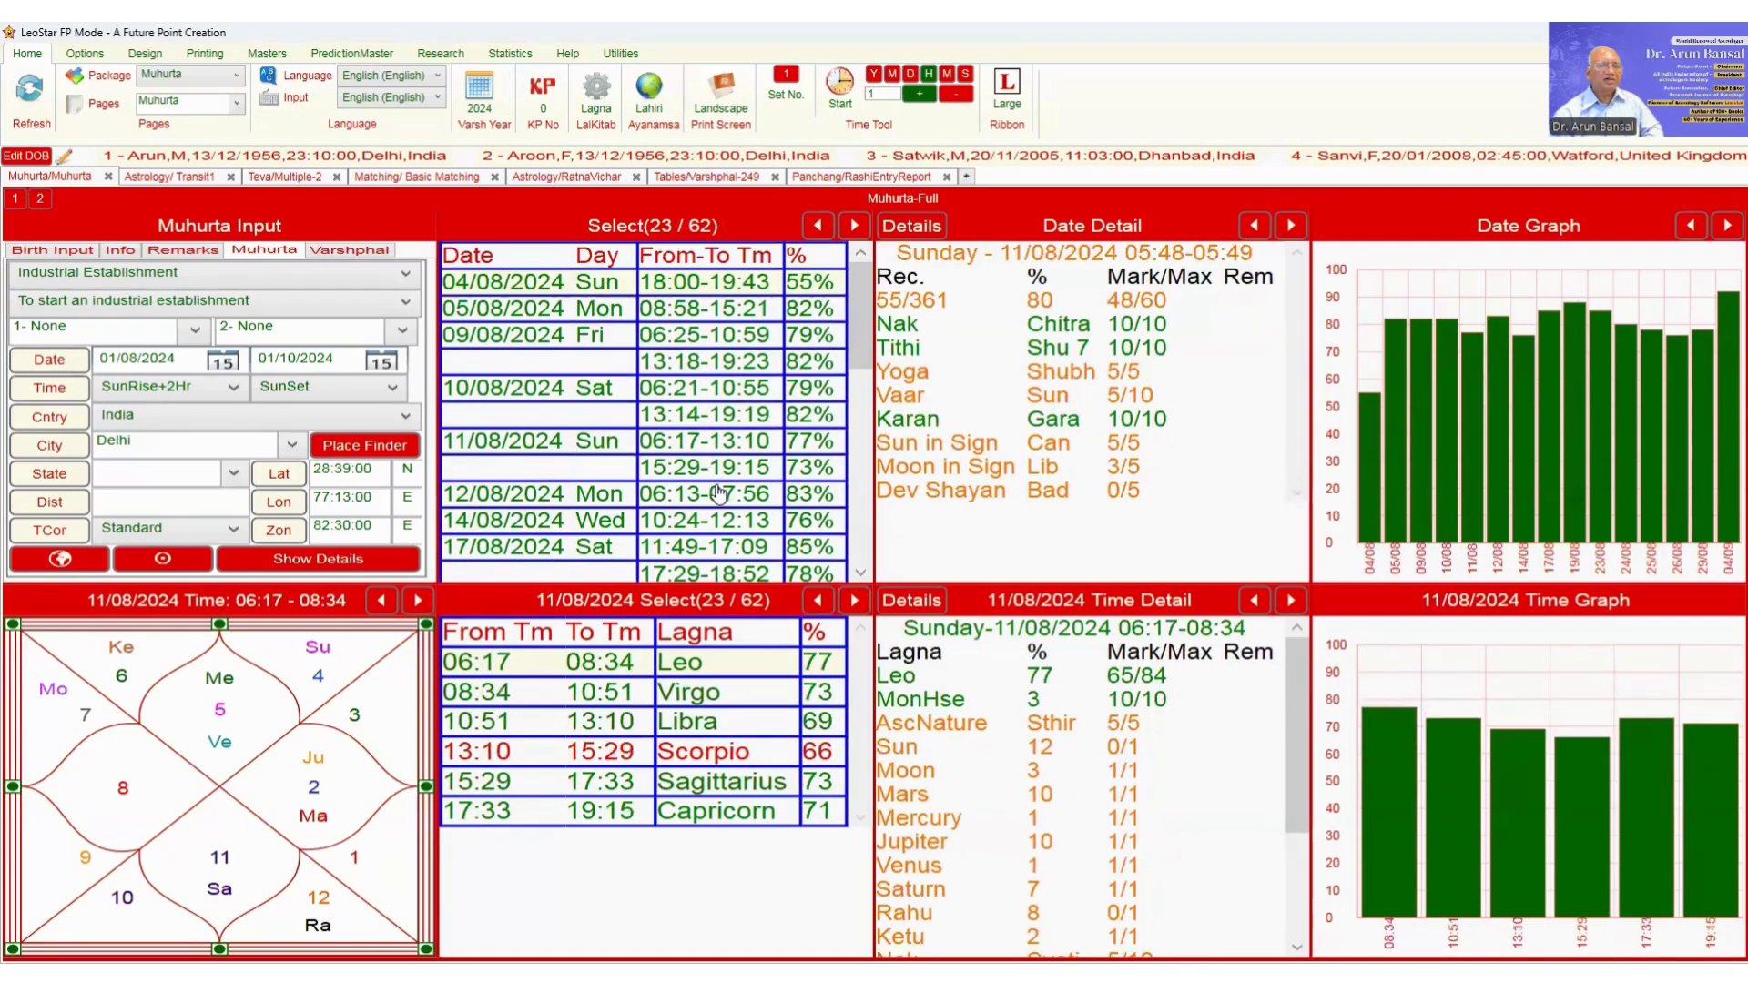
pyautogui.click(717, 497)
pyautogui.click(718, 520)
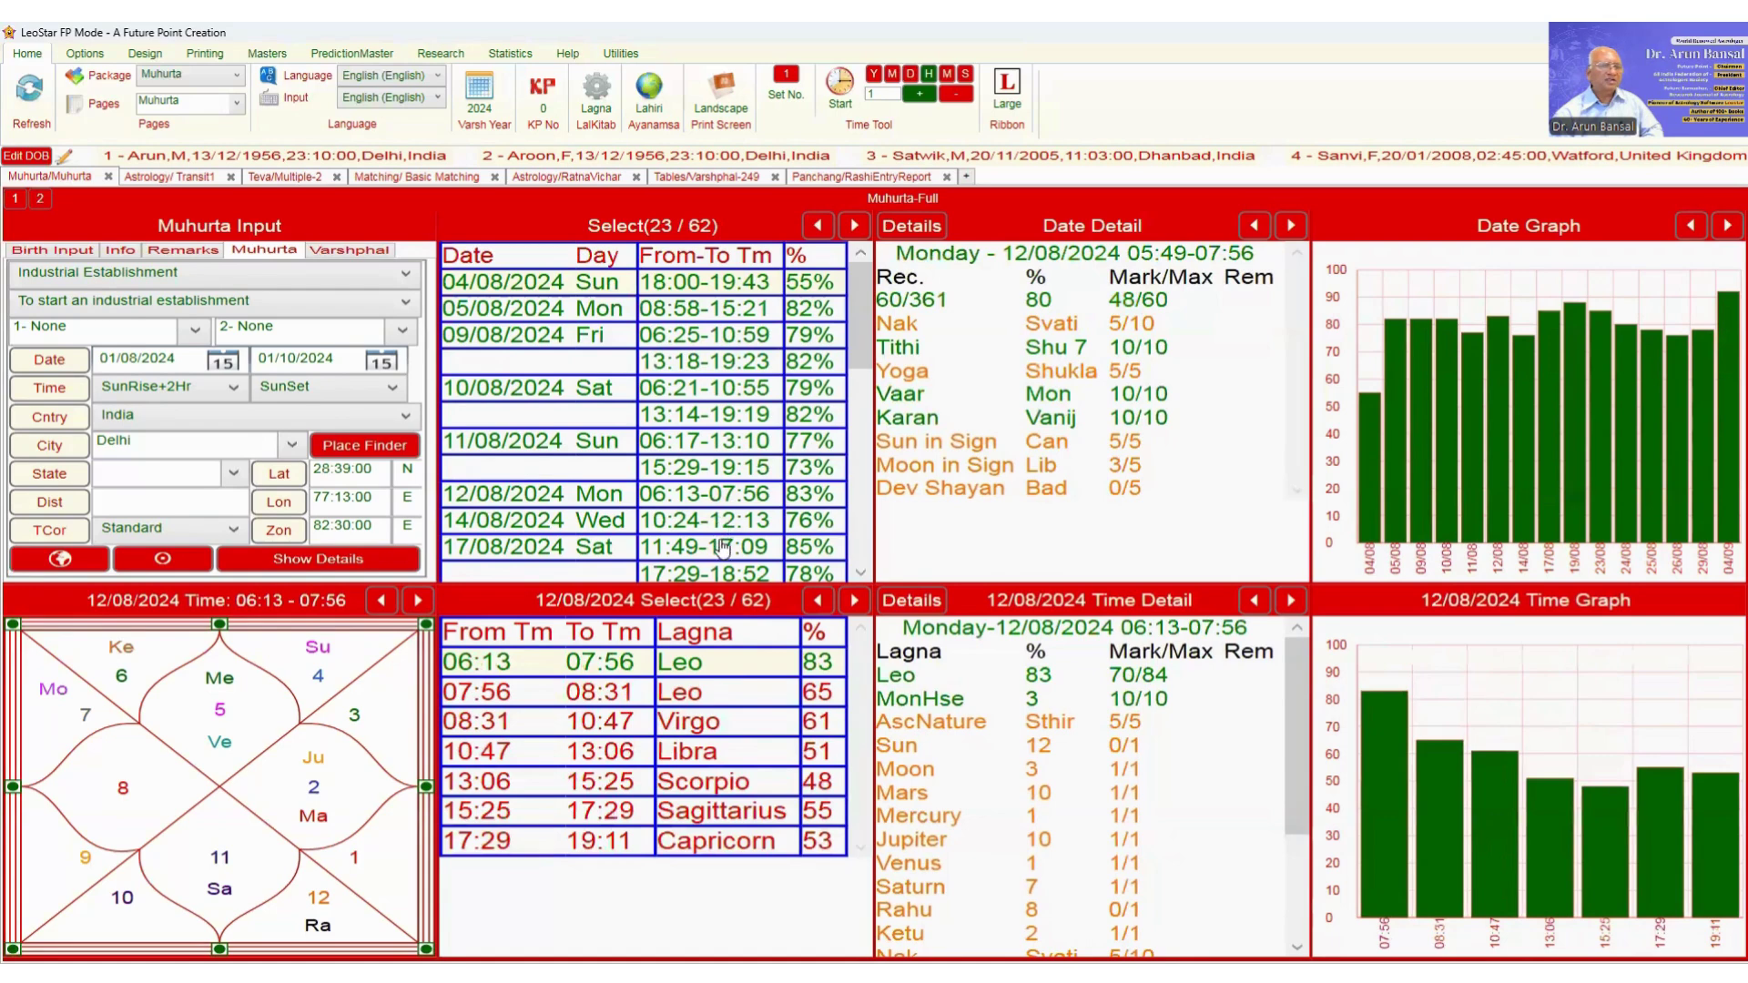
# Step: Open 17/08/2024 and view the charts and details for its Libra 11:49-12:47 and Scorpio 12:47-15:05 time slots
pyautogui.click(712, 569)
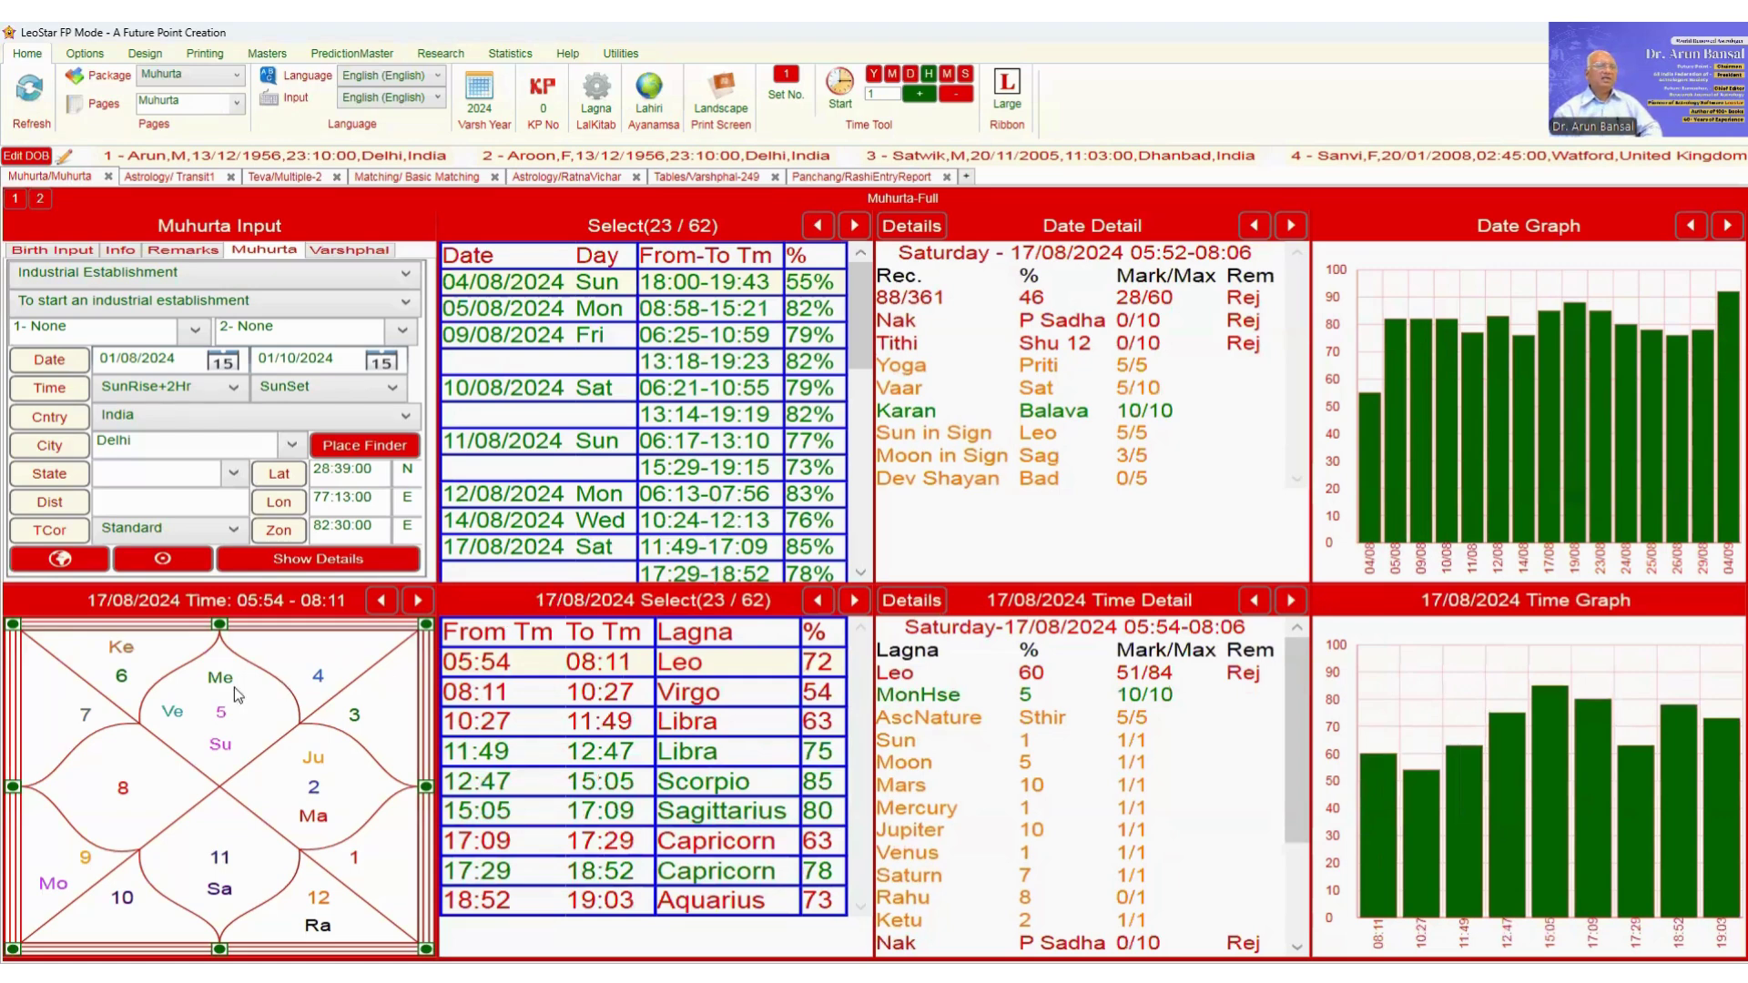
pyautogui.click(499, 755)
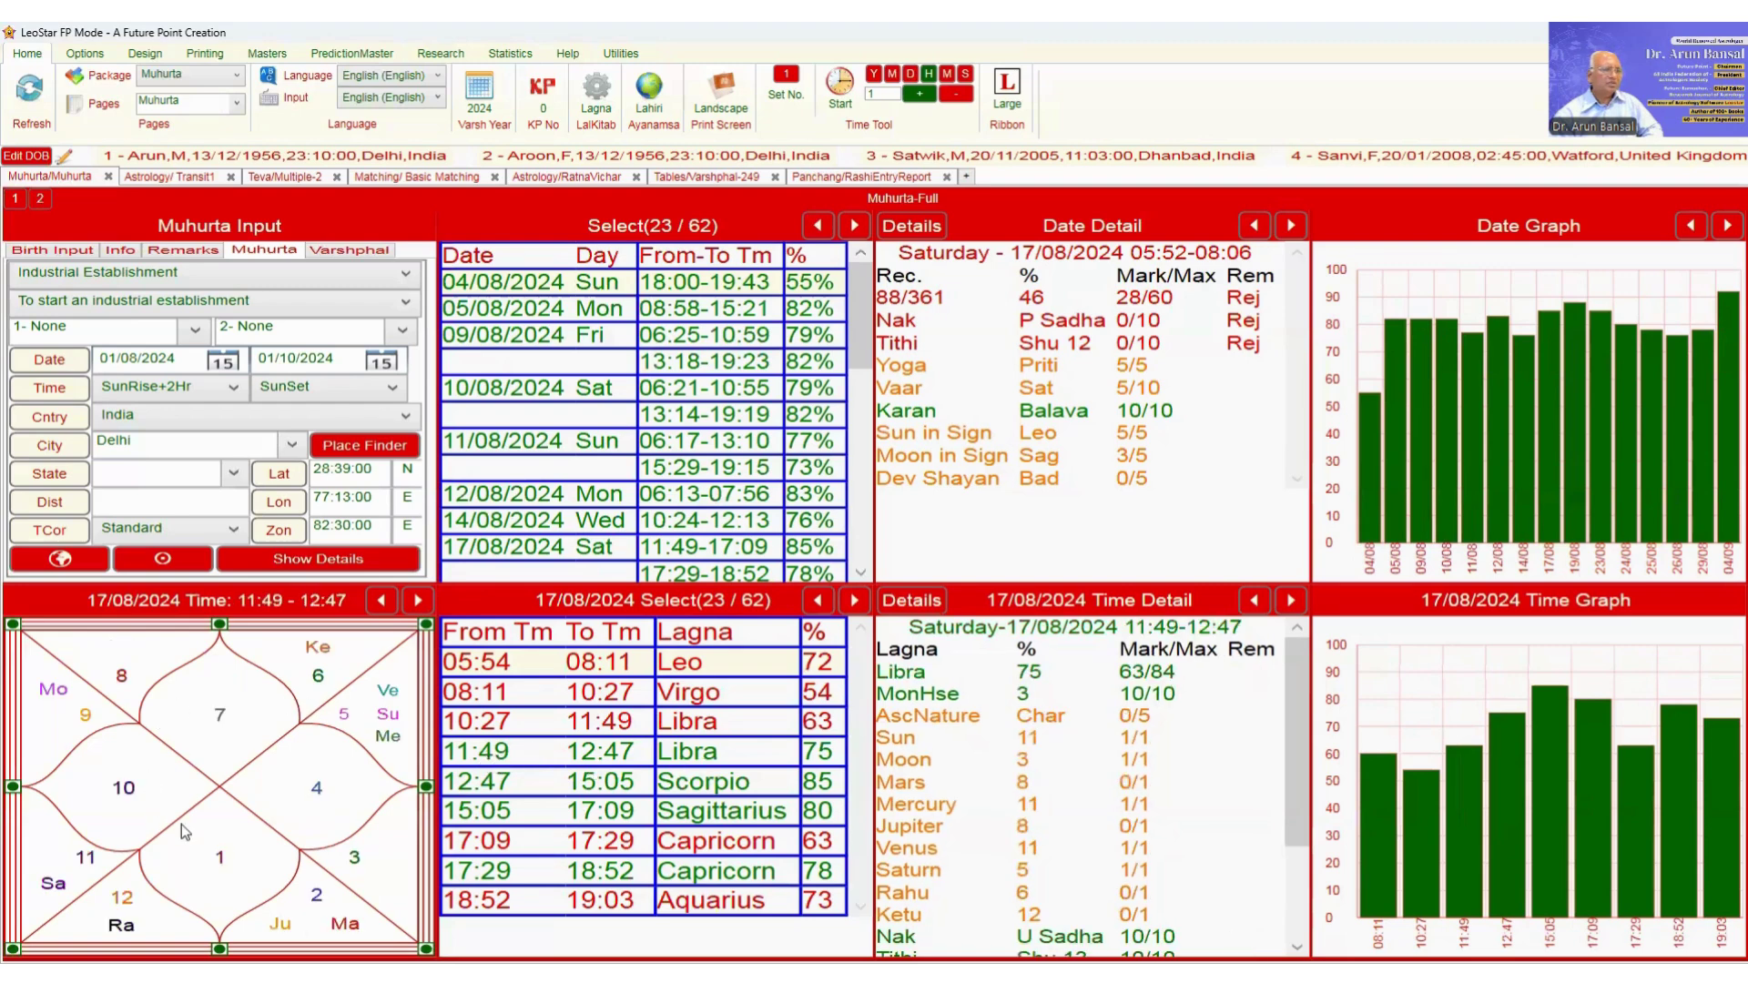
pyautogui.click(674, 785)
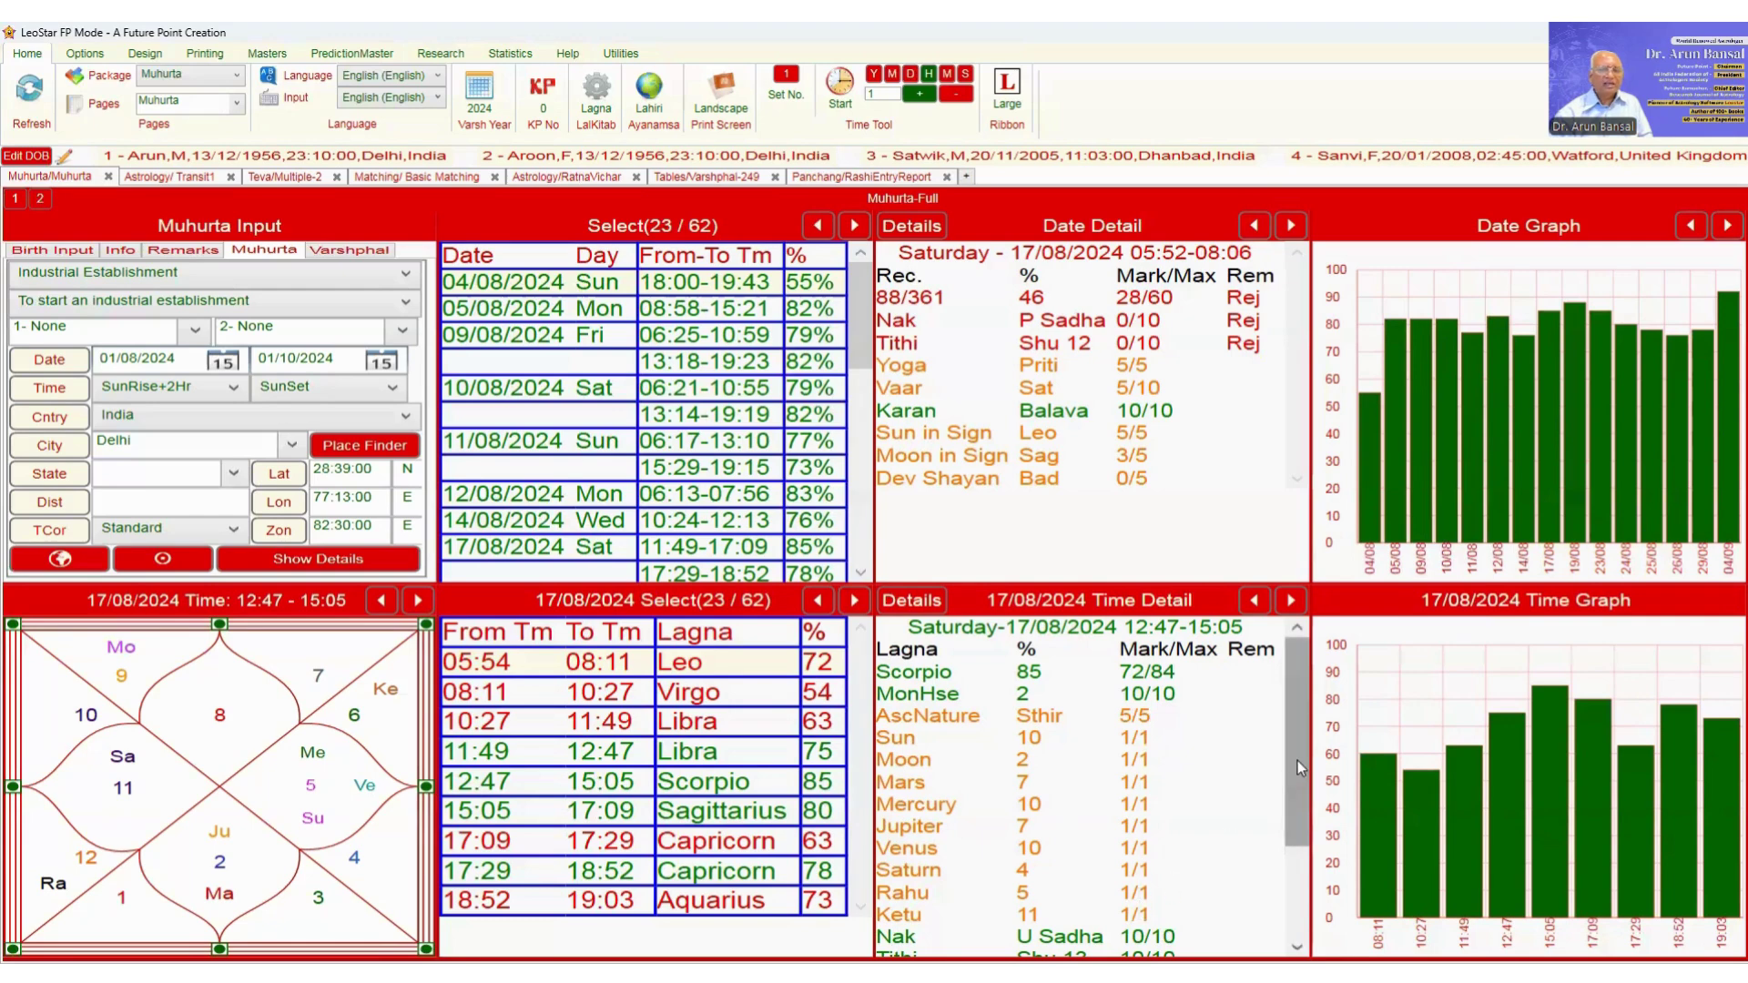
# Step: Review the full Time Detail list for the 17/08/2024 Scorpio slot, from the planets through to Dev Shayan
pyautogui.moveTo(1297, 761); pyautogui.dragTo(1306, 863)
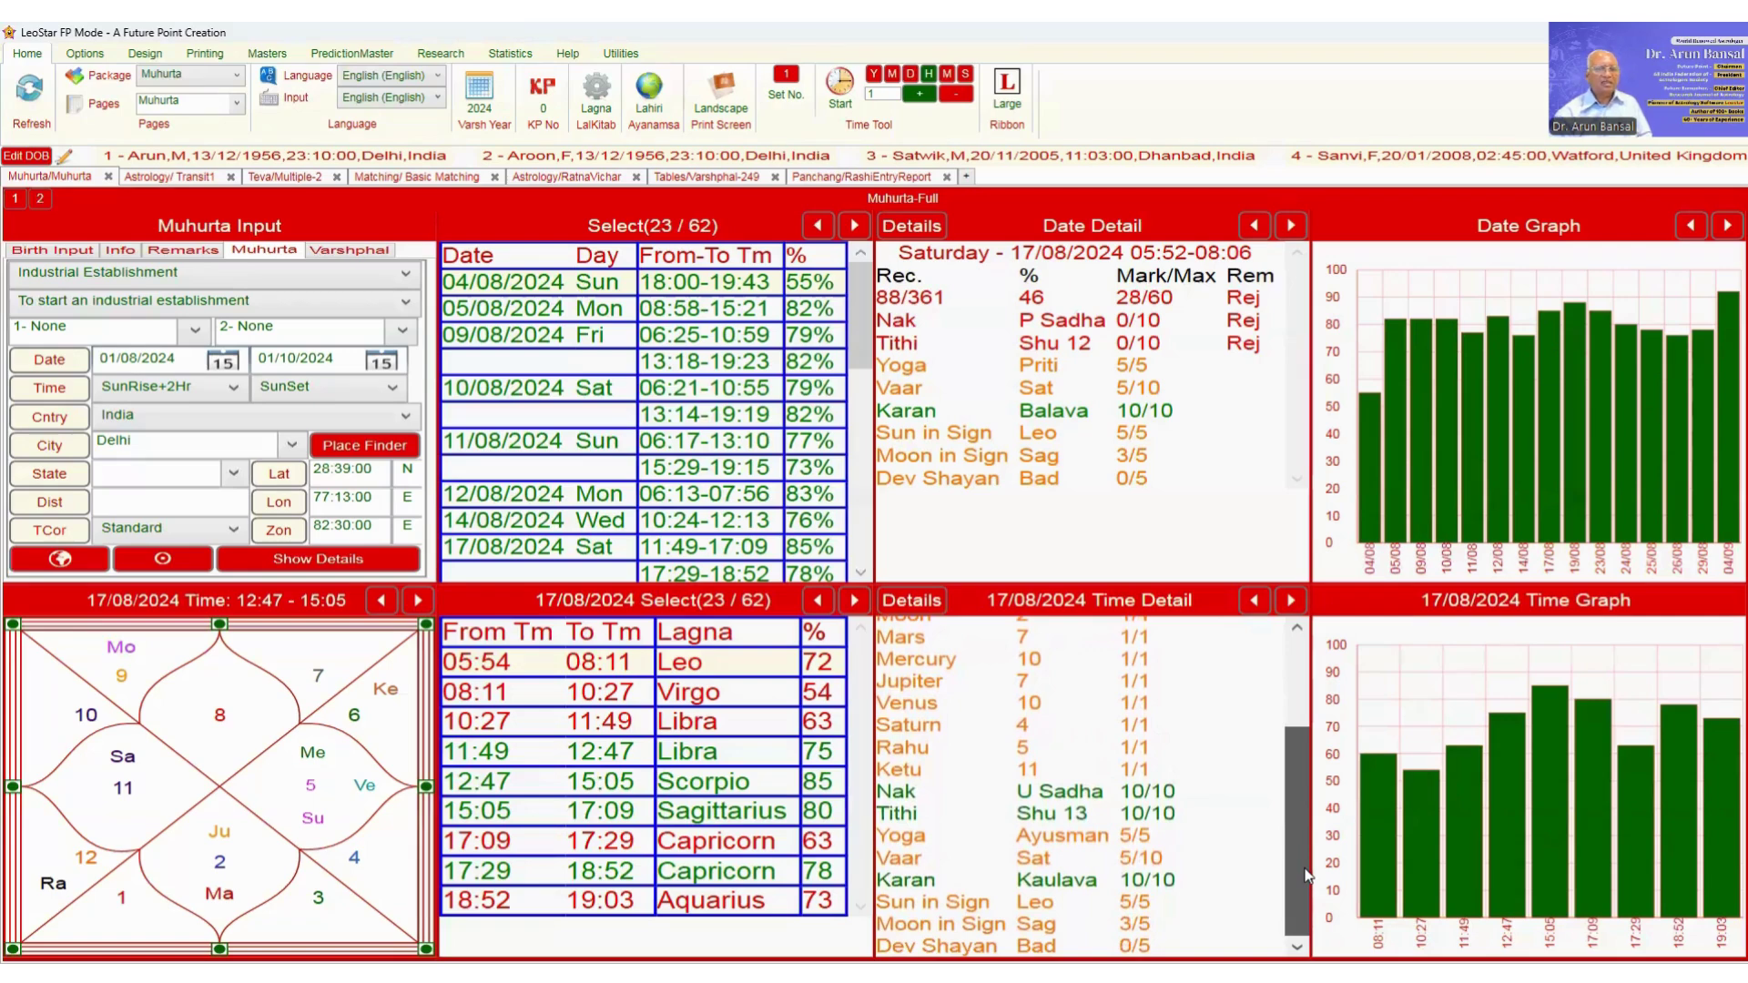
pyautogui.moveTo(1306, 876); pyautogui.dragTo(1301, 749)
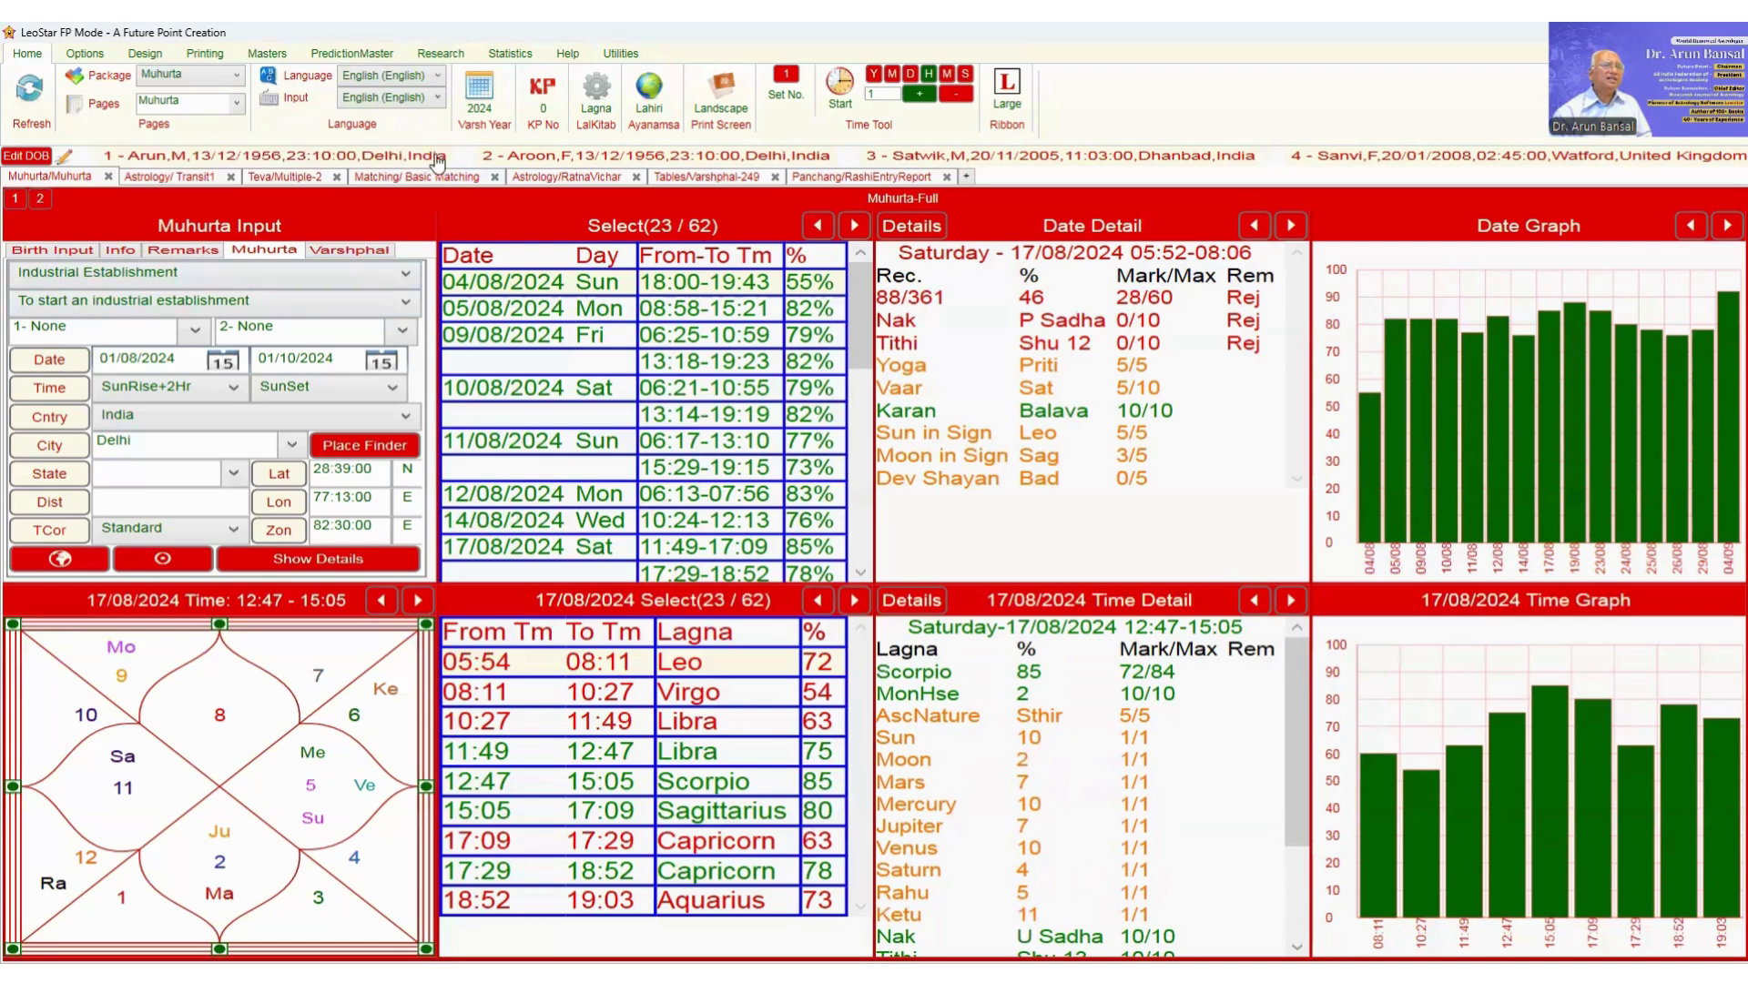
# Step: Choose Best time for child birth under the New born child category and calculate its muhurta details
pyautogui.click(405, 272)
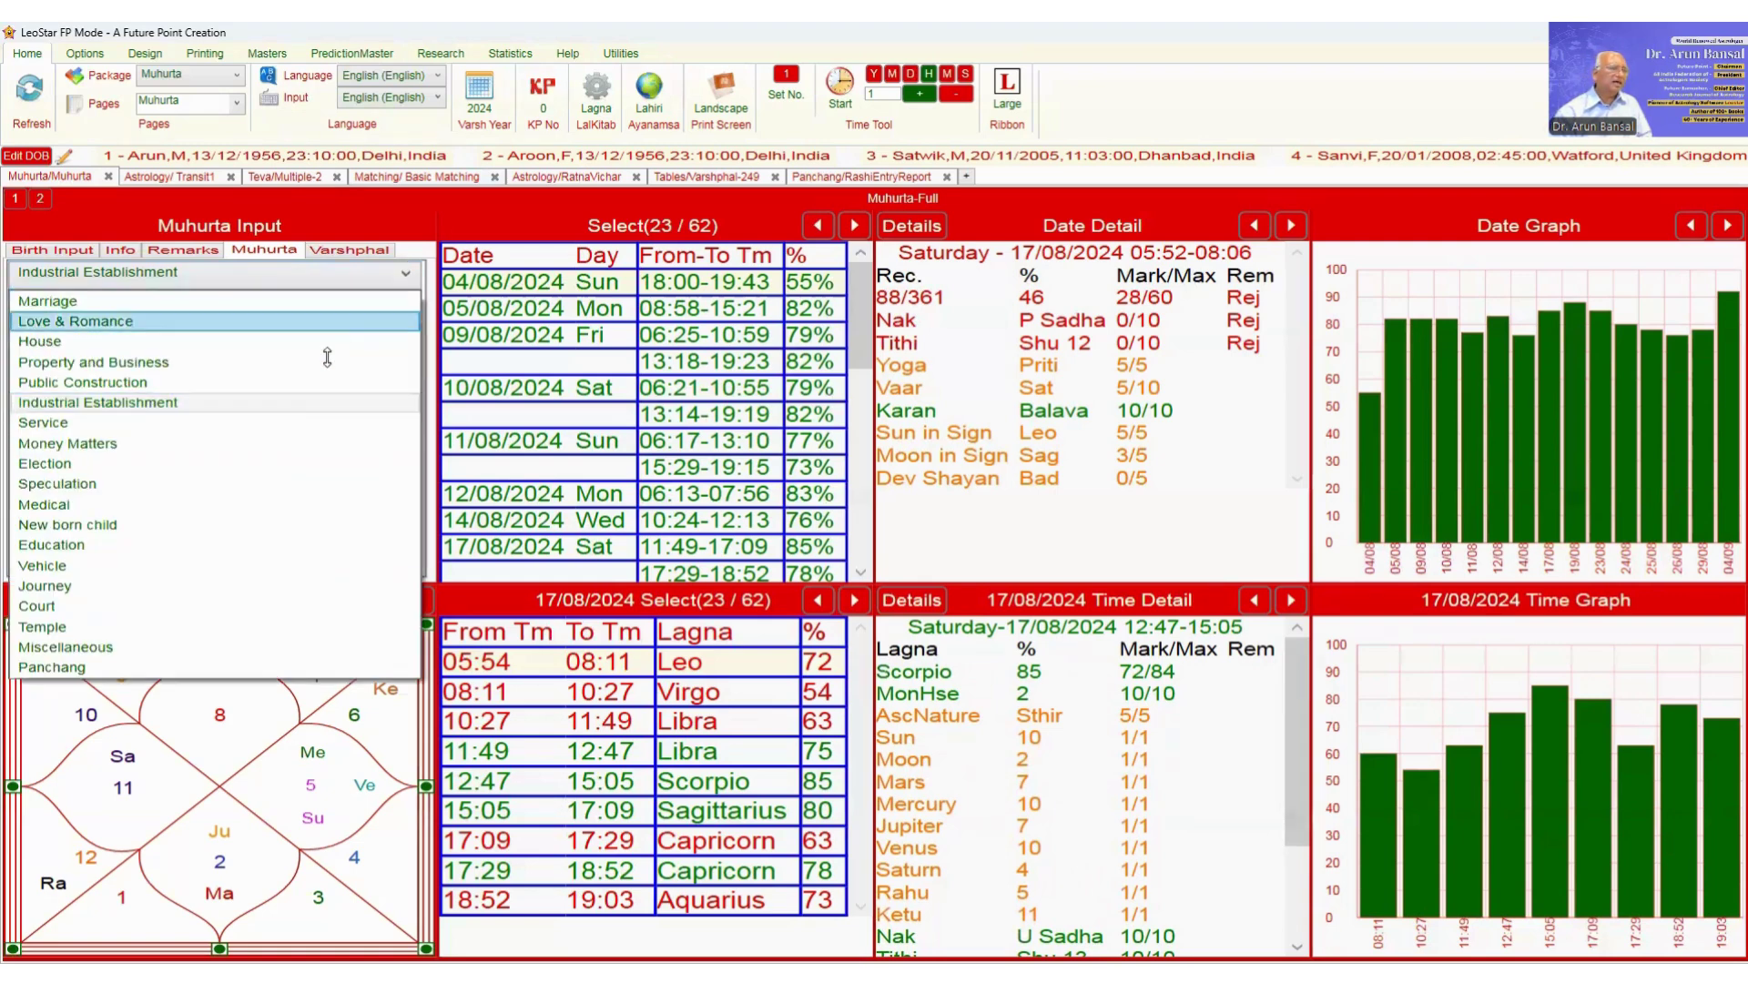
pyautogui.click(242, 524)
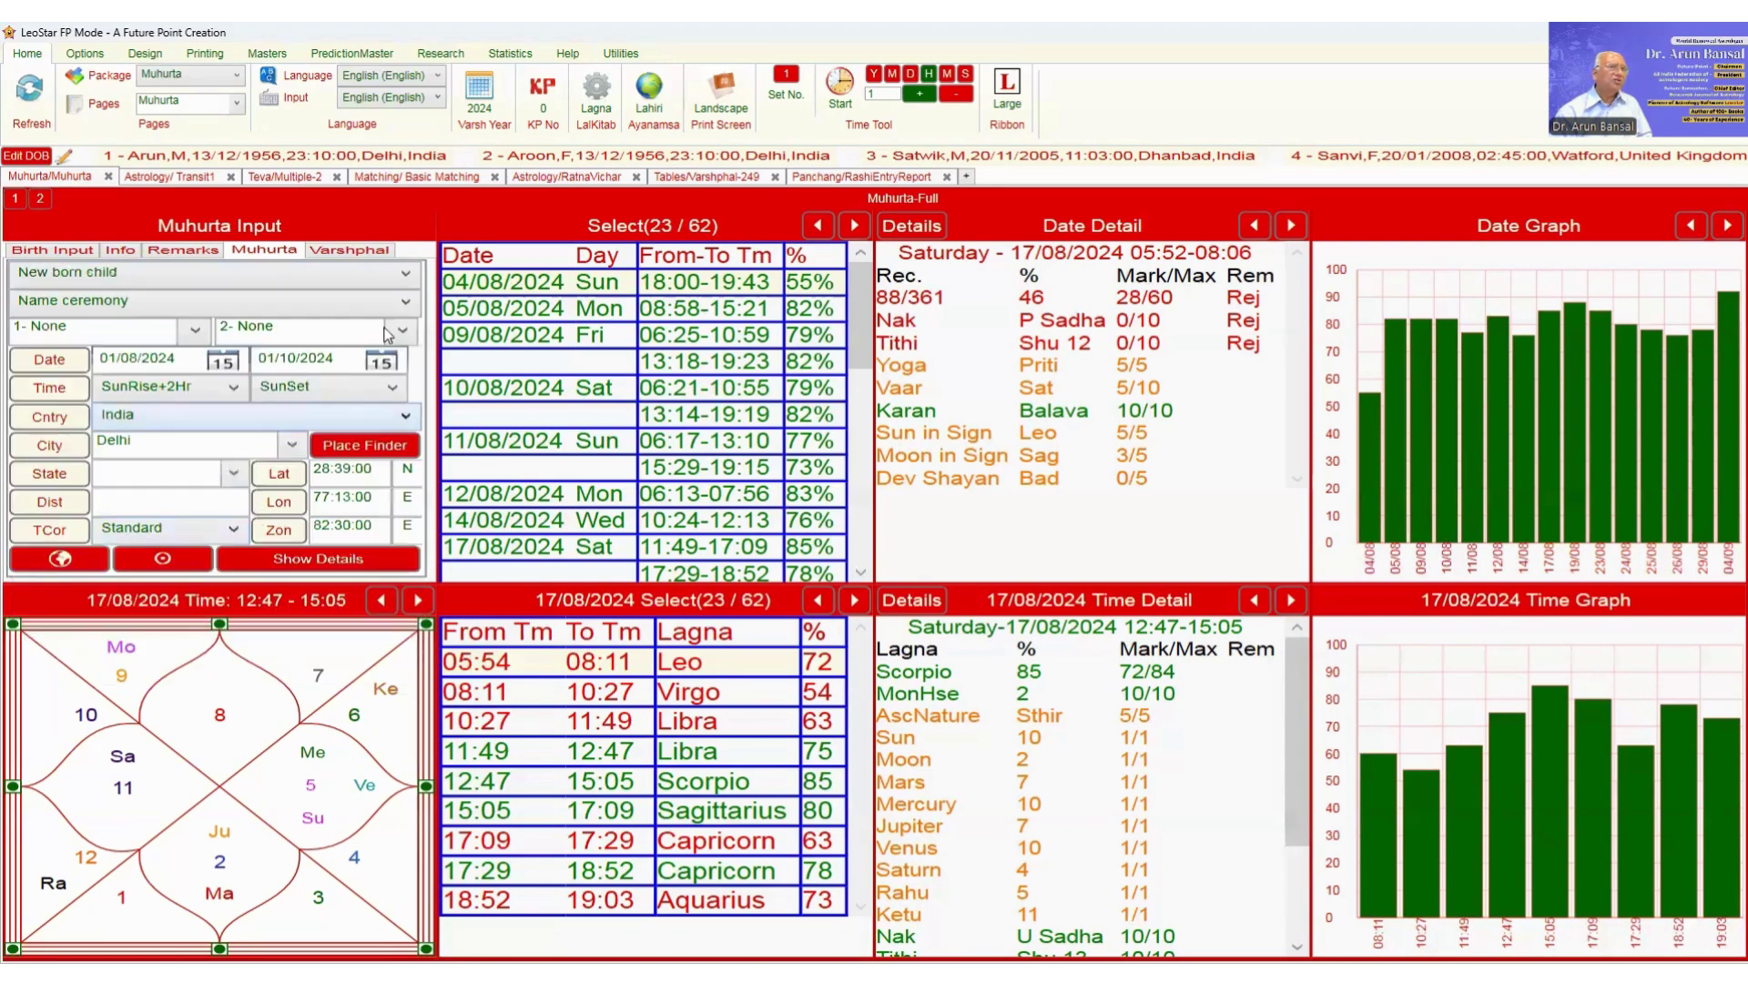
pyautogui.click(403, 303)
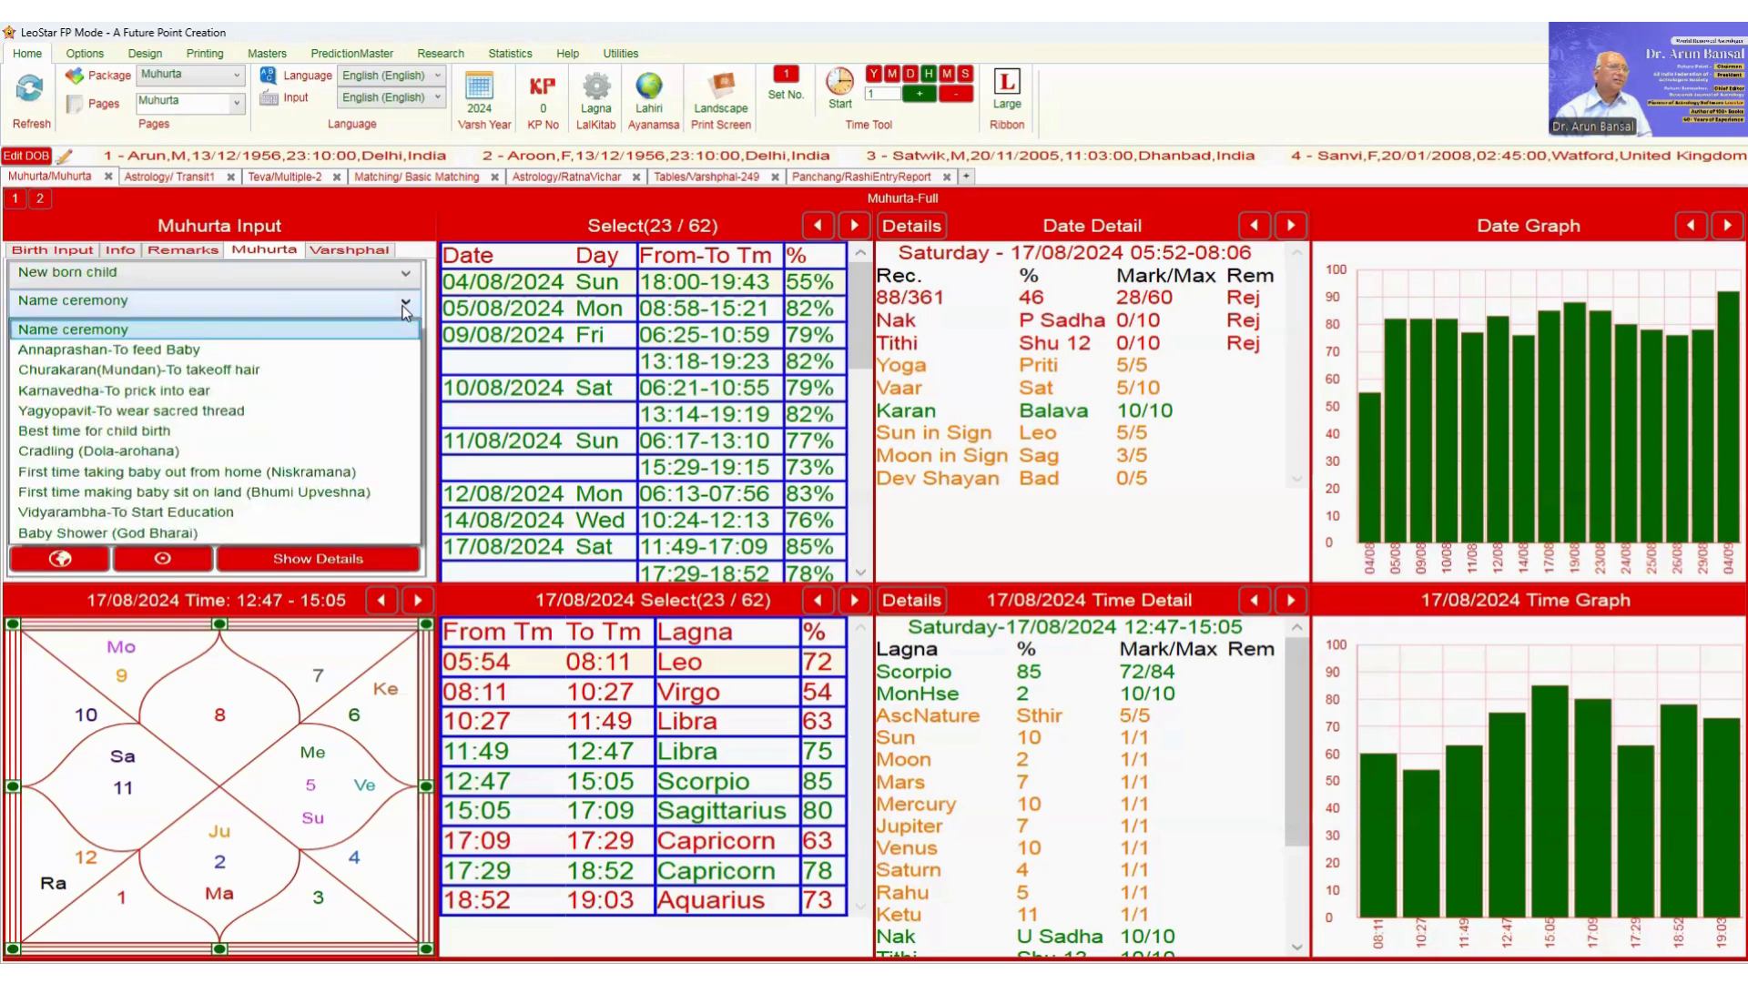
pyautogui.click(265, 433)
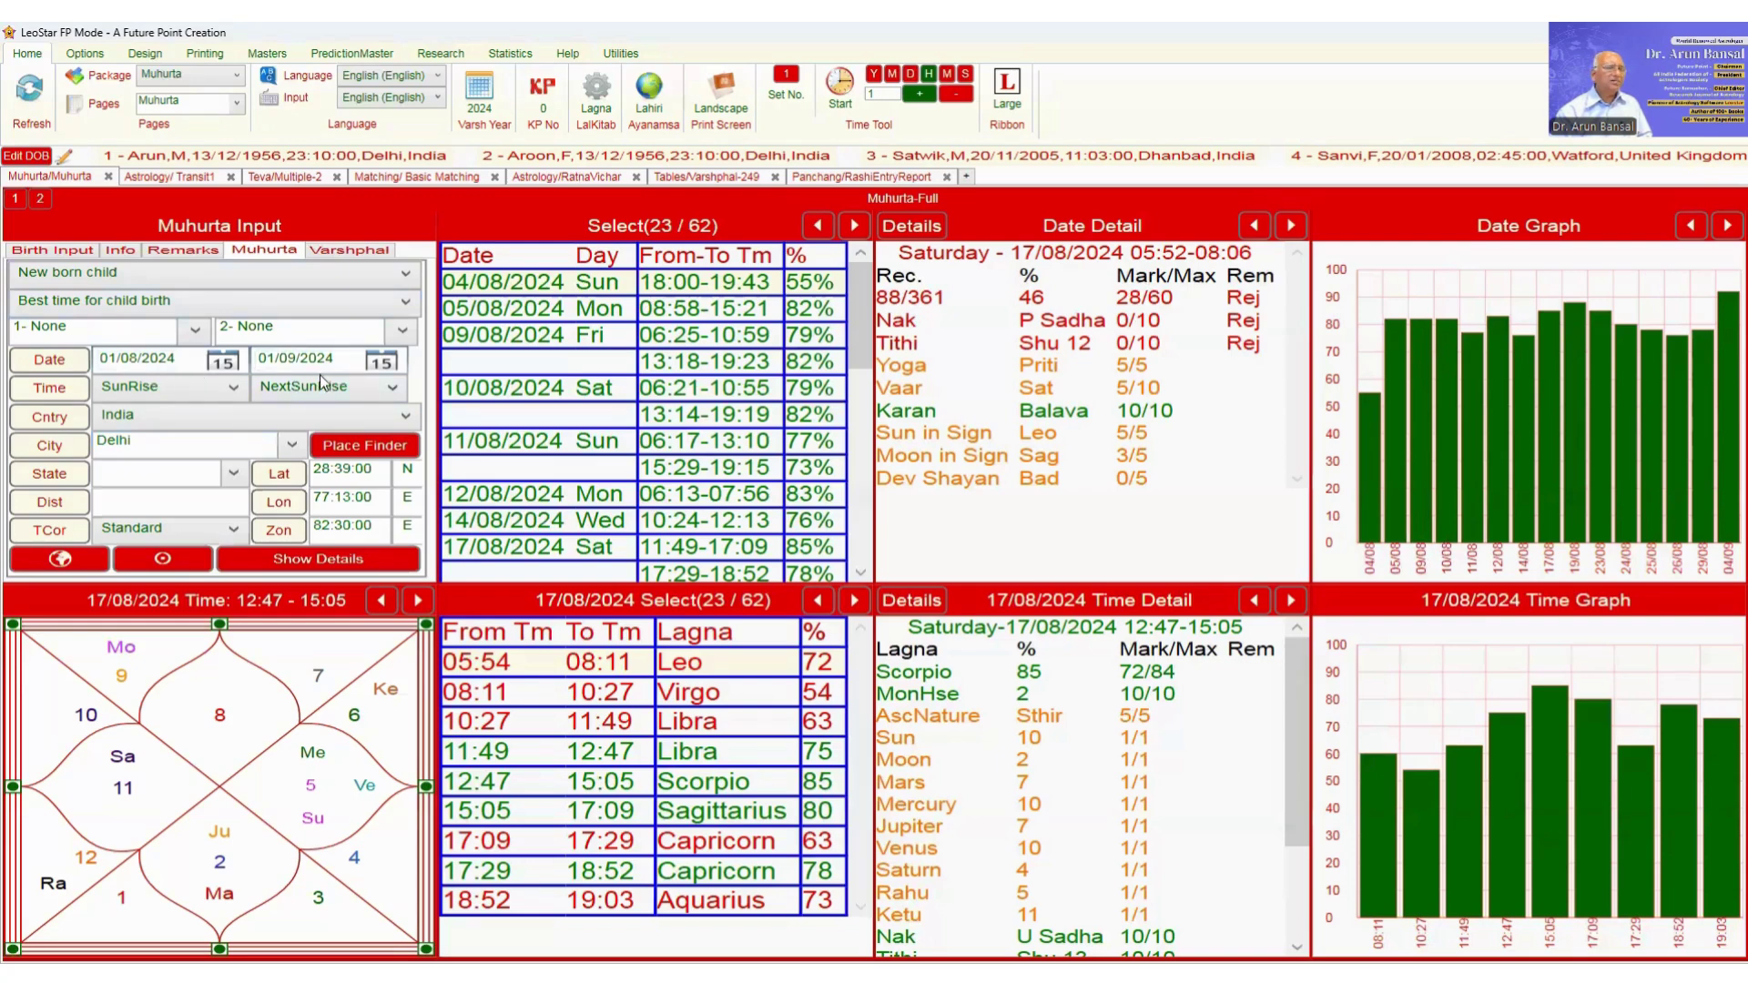
pyautogui.click(325, 567)
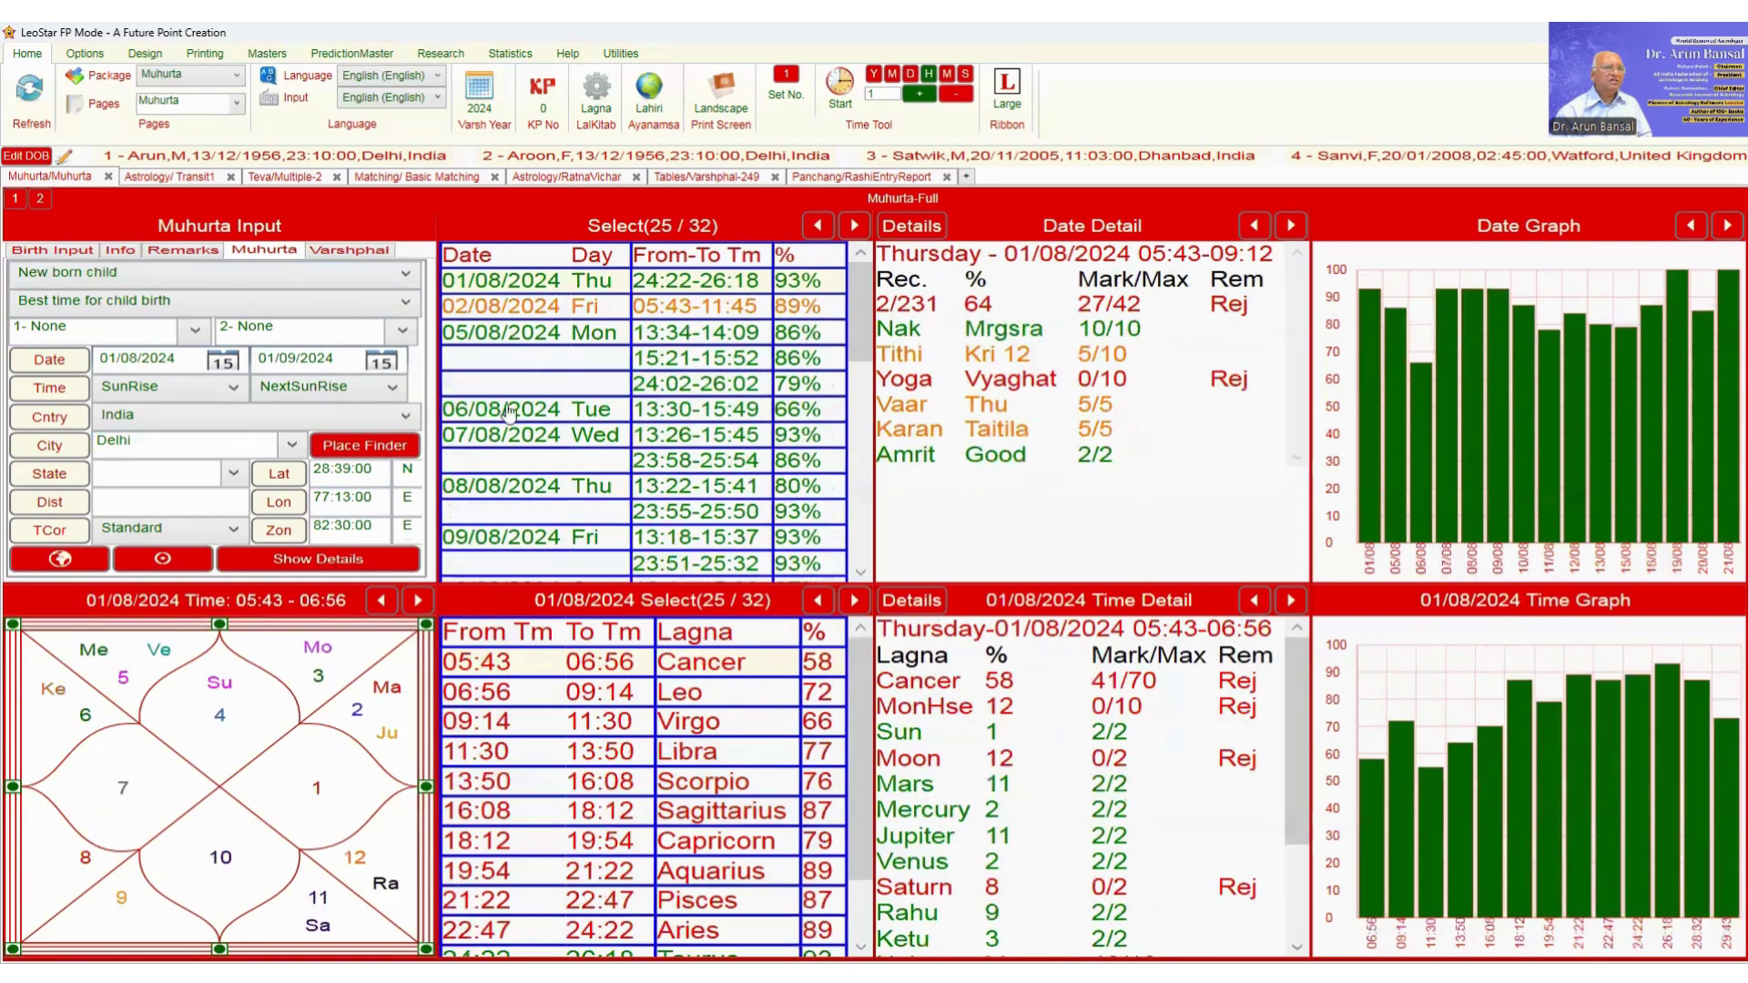
# Step: Set the end of the daily time range to SunSet and recalculate the child birth muhurtas
pyautogui.click(396, 389)
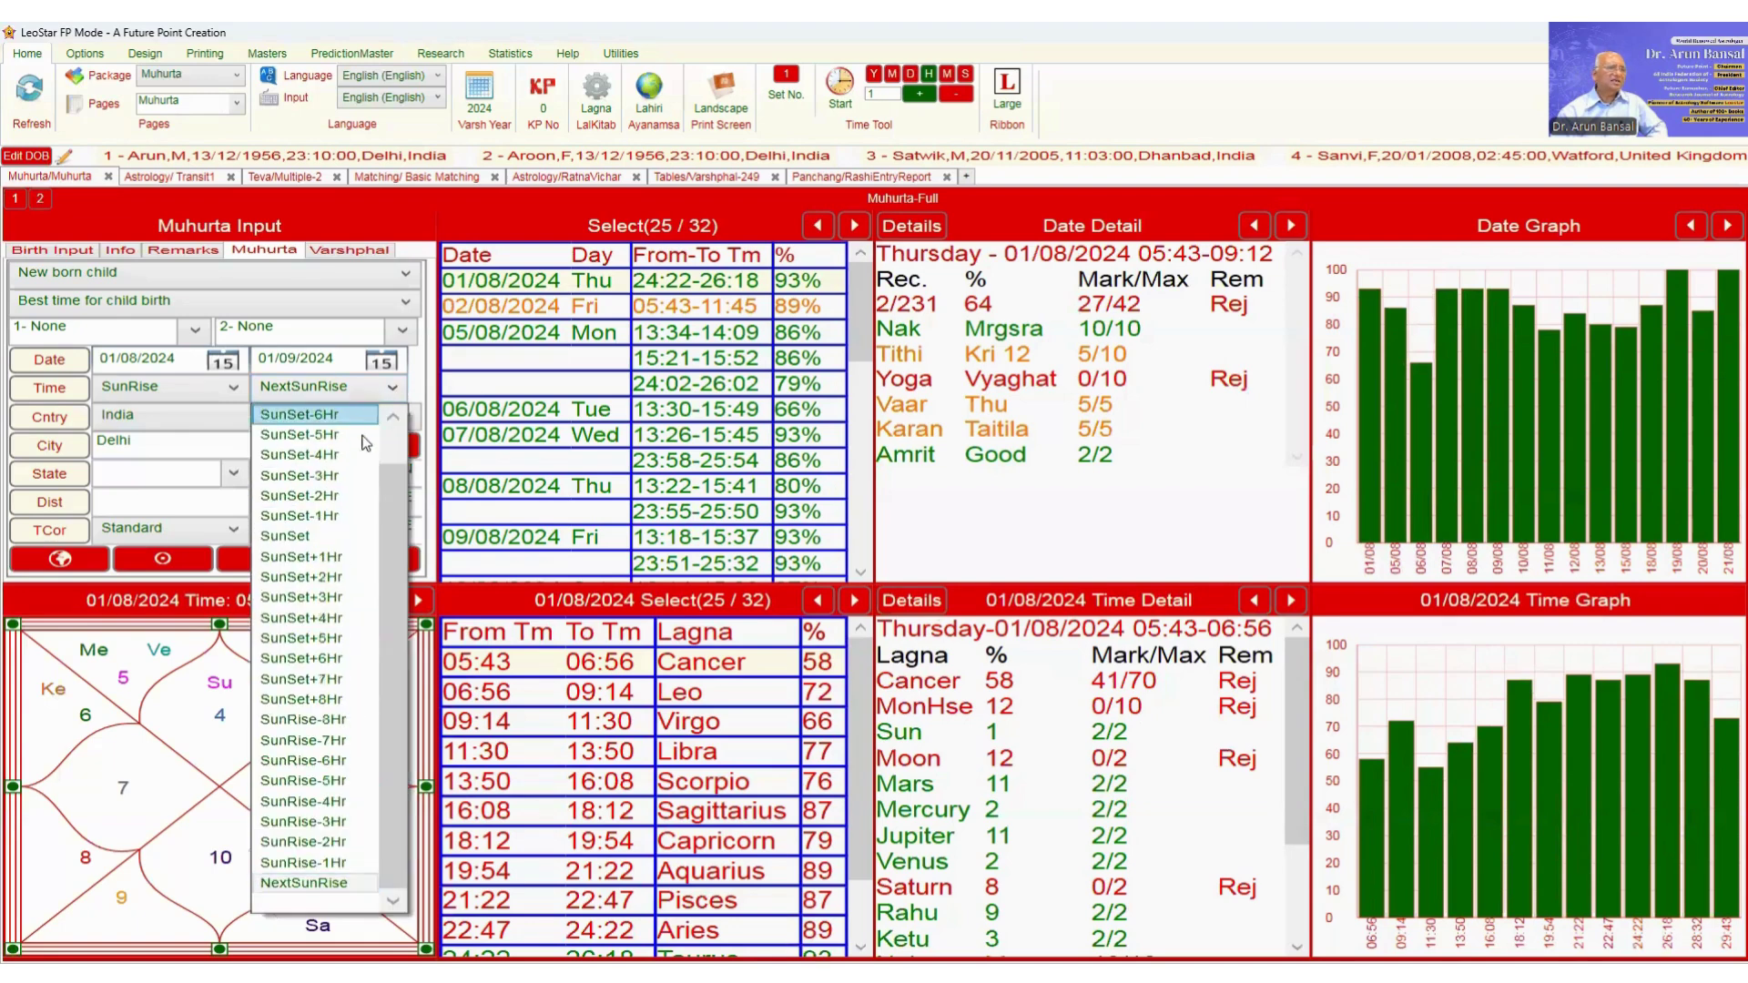
pyautogui.click(321, 537)
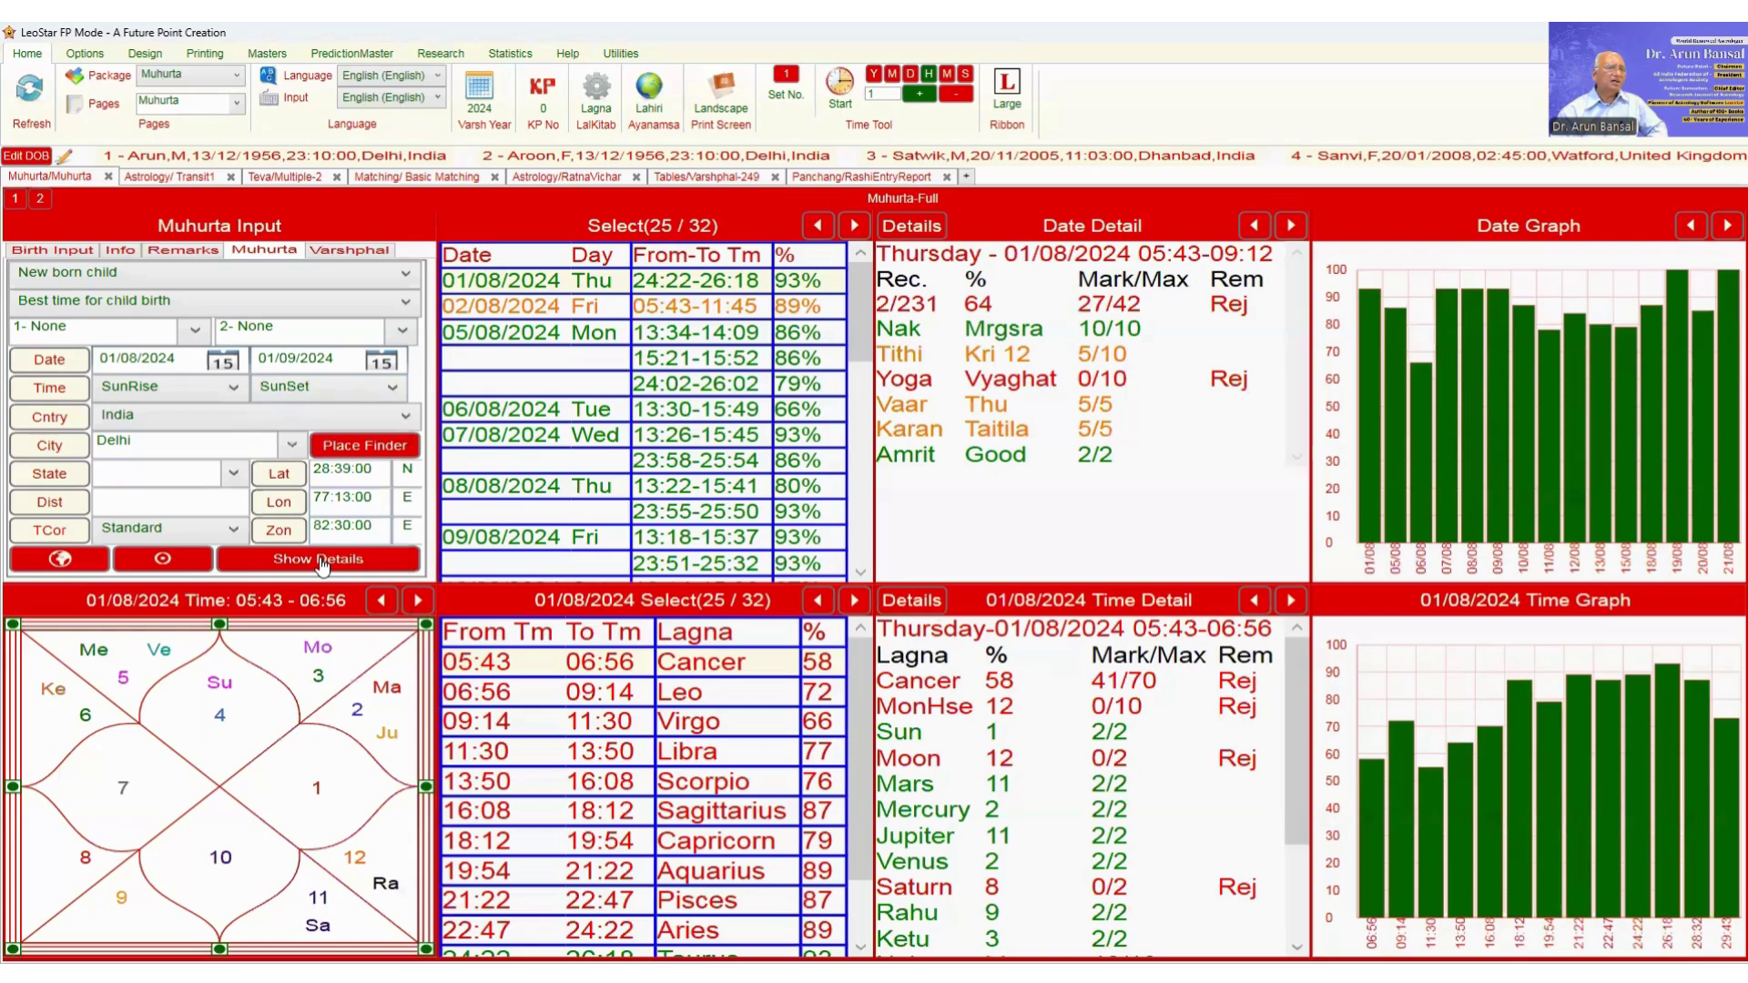
pyautogui.click(368, 557)
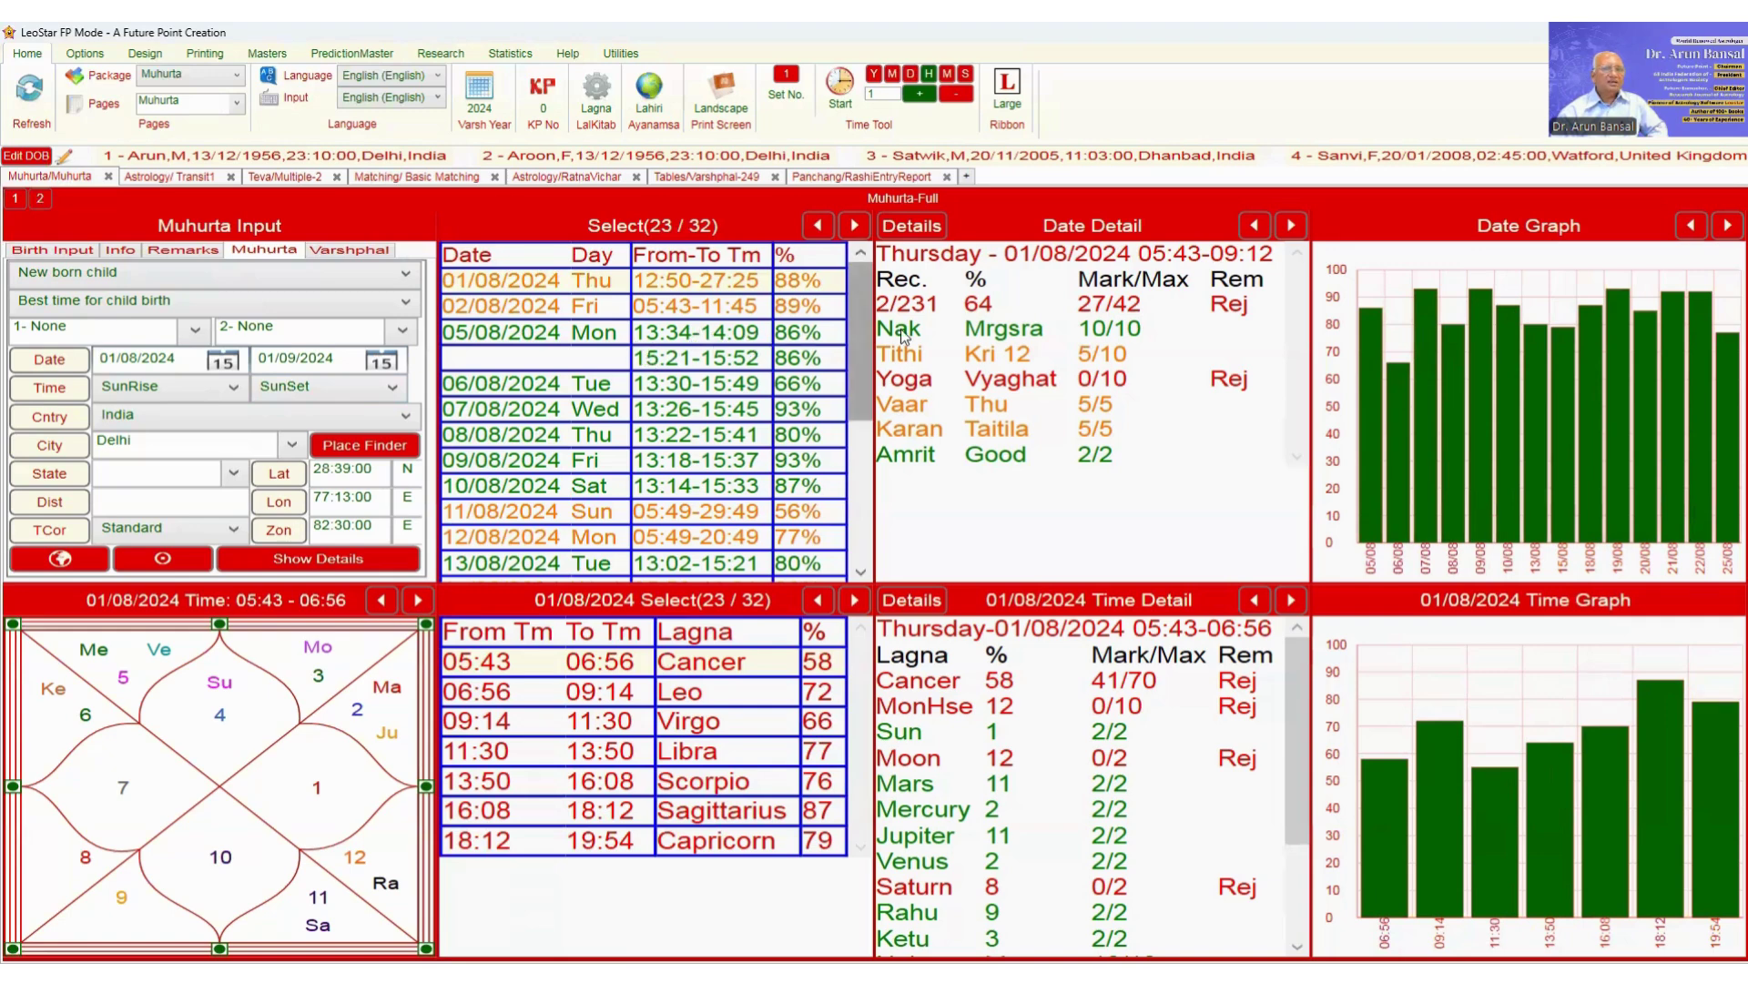
# Step: Open 05/08/2024 and go through its Date Detail periods up to 15:21-18:04
pyautogui.click(728, 354)
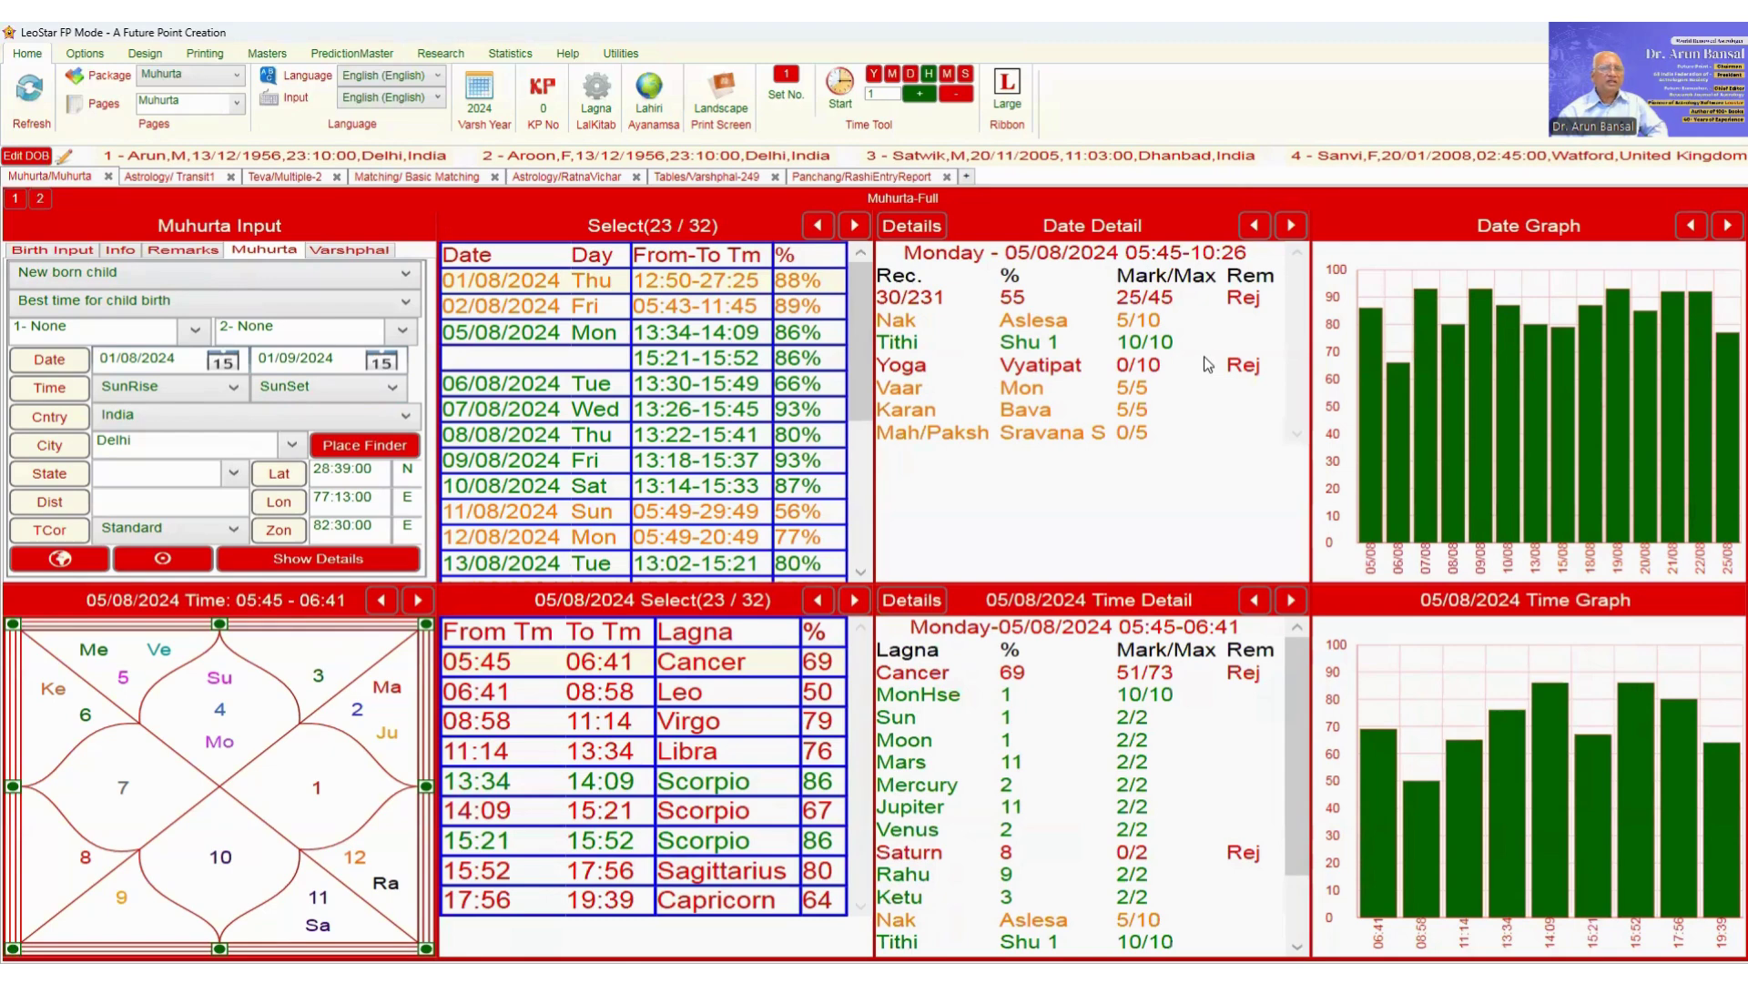
pyautogui.click(1292, 226)
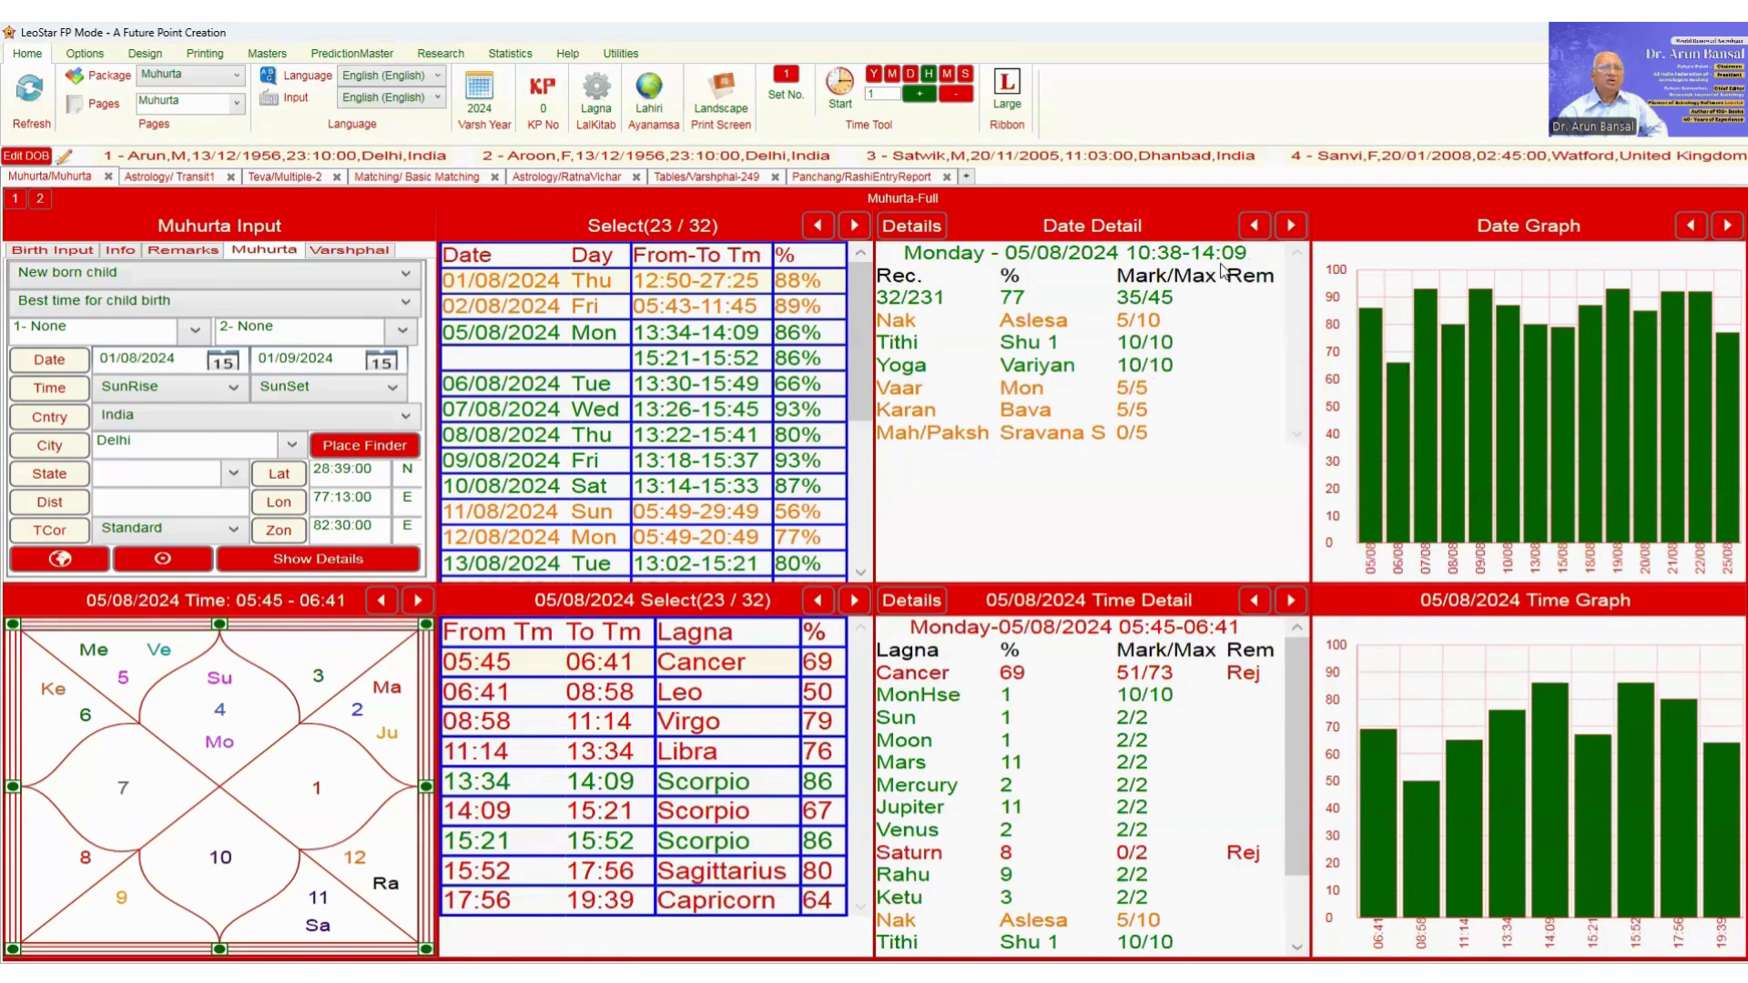
pyautogui.click(1291, 226)
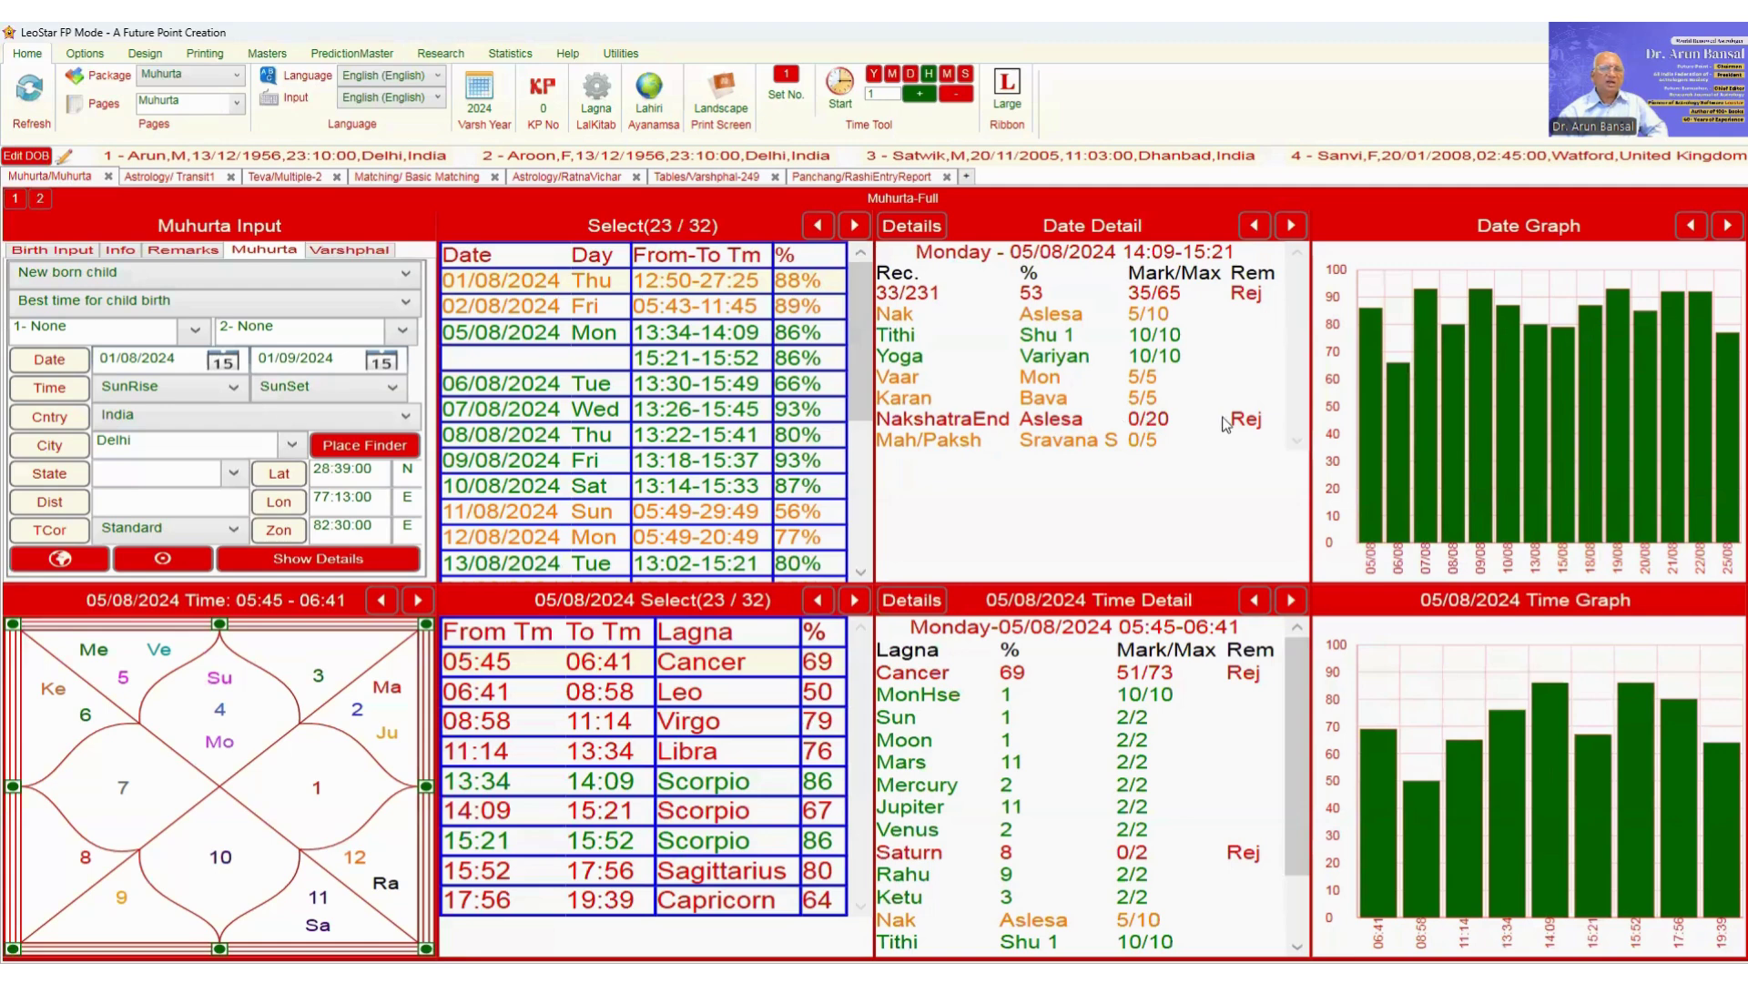
pyautogui.click(1291, 228)
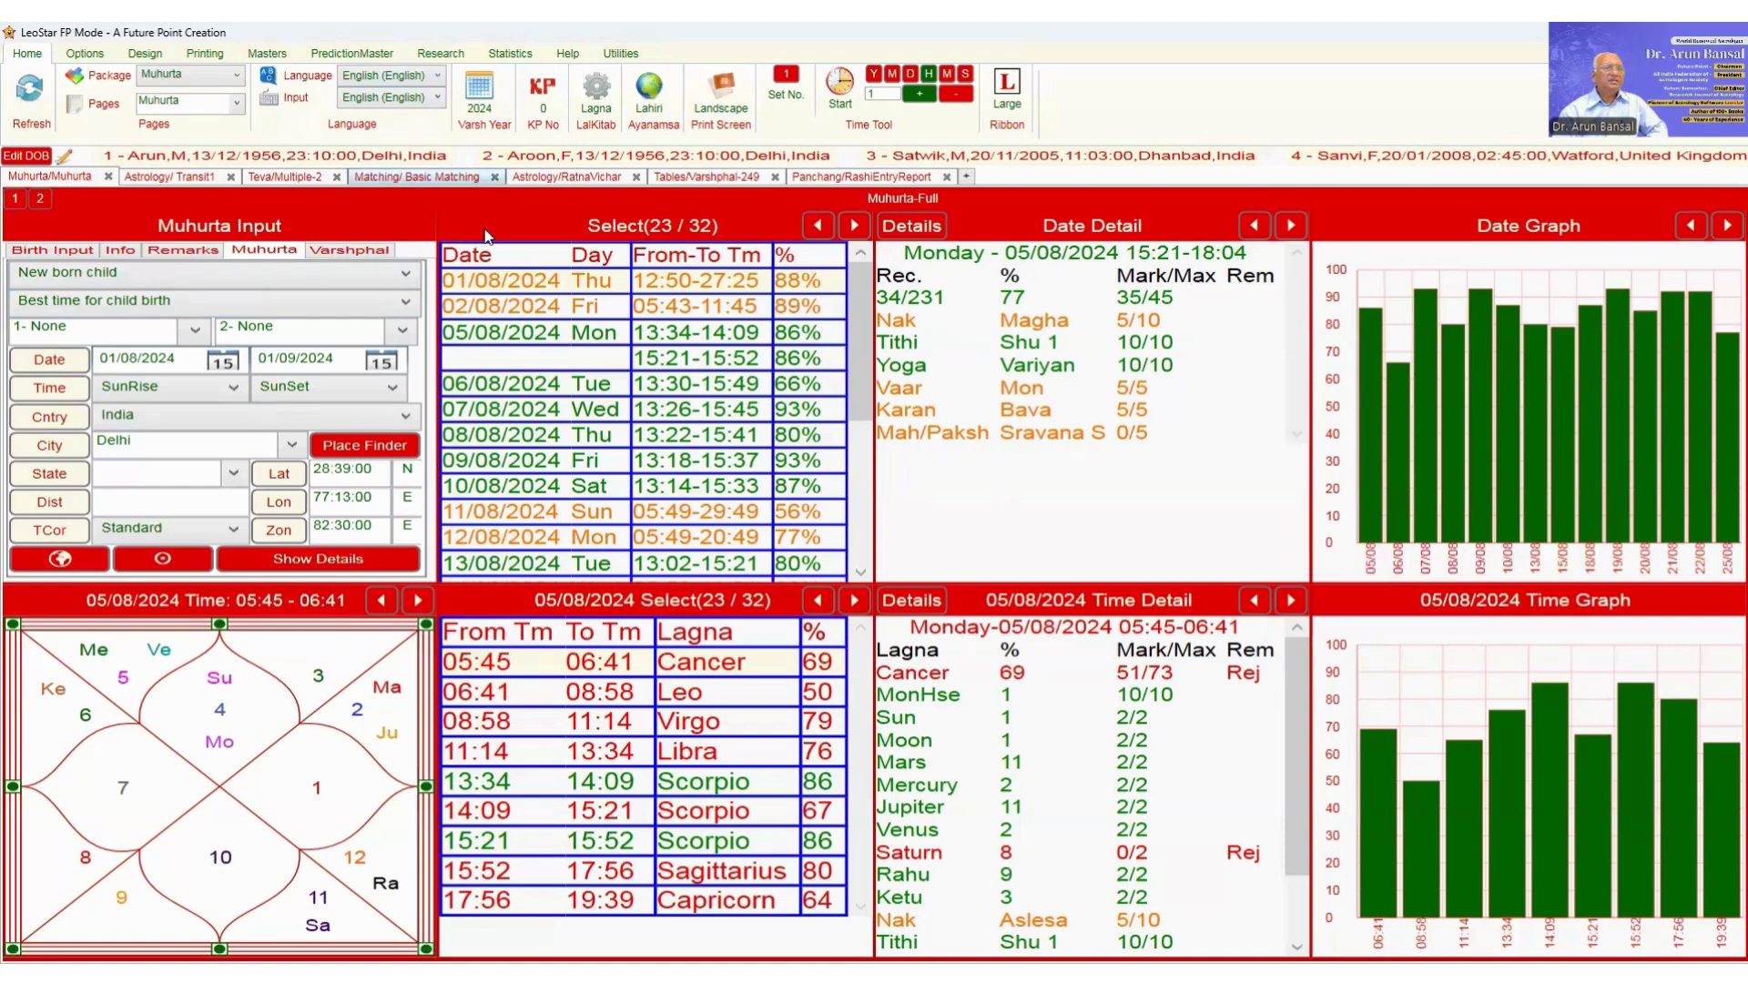
# Step: Open the Muhurat Master and select the Marriage Ceremony muhurta in the Marriage group
pyautogui.click(269, 55)
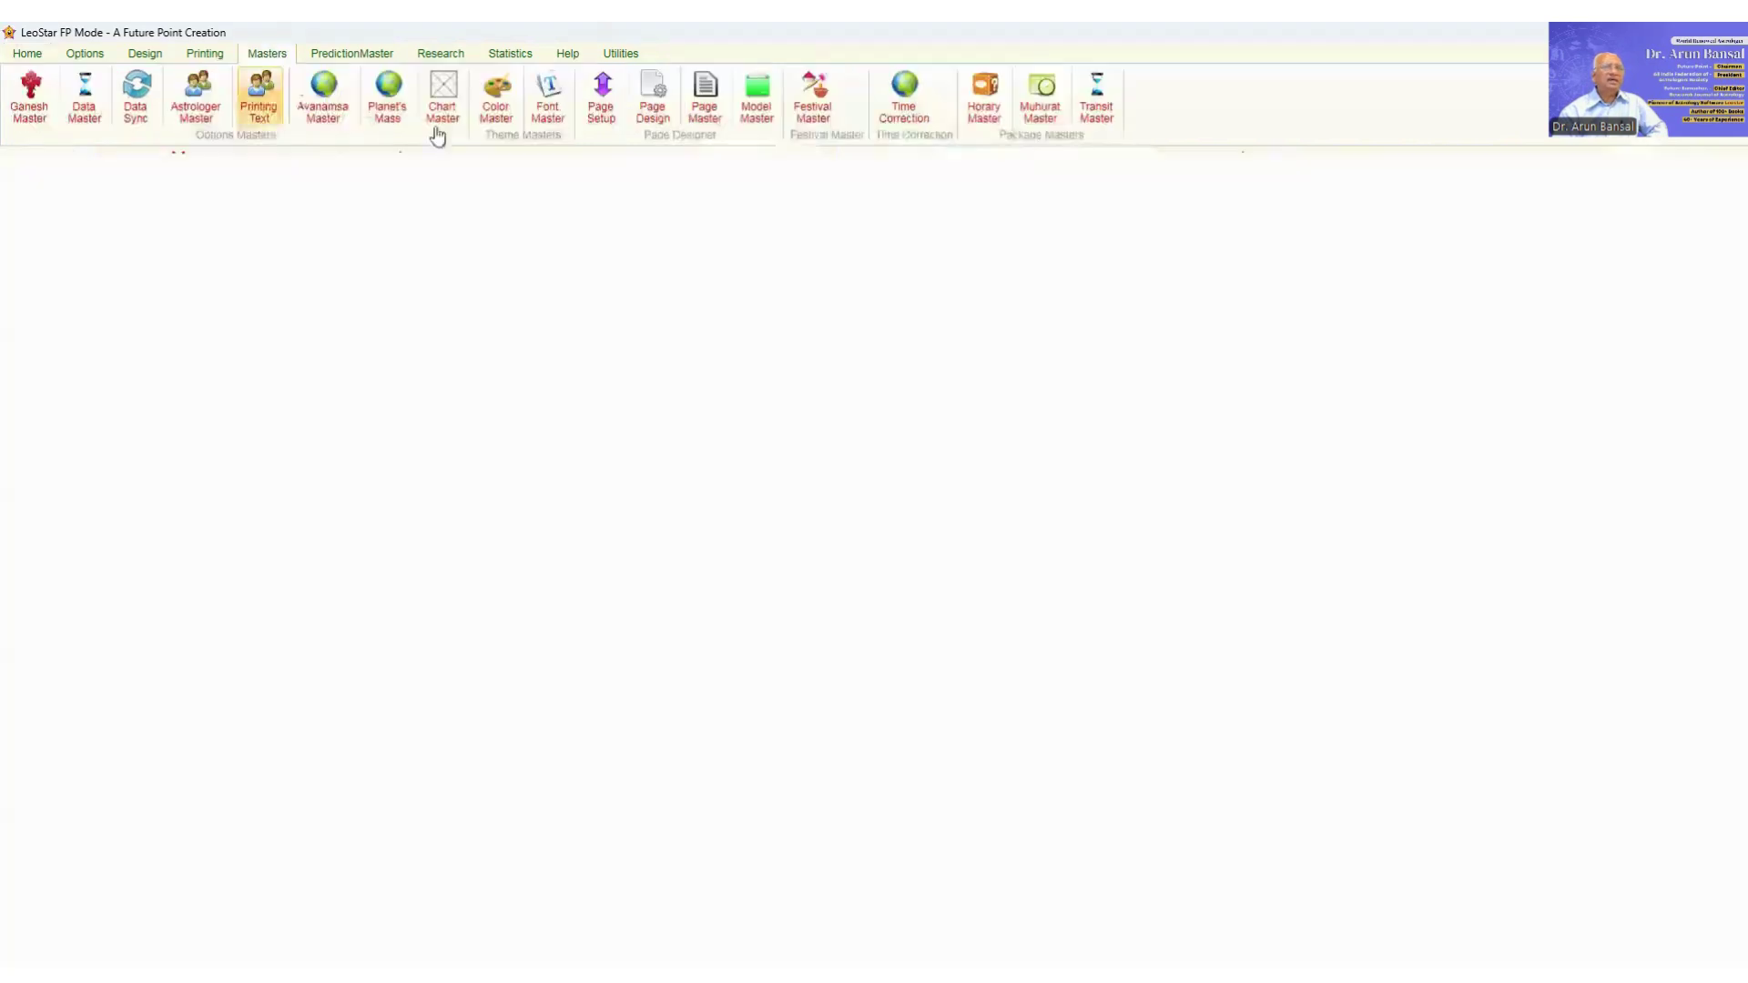
pyautogui.click(1044, 114)
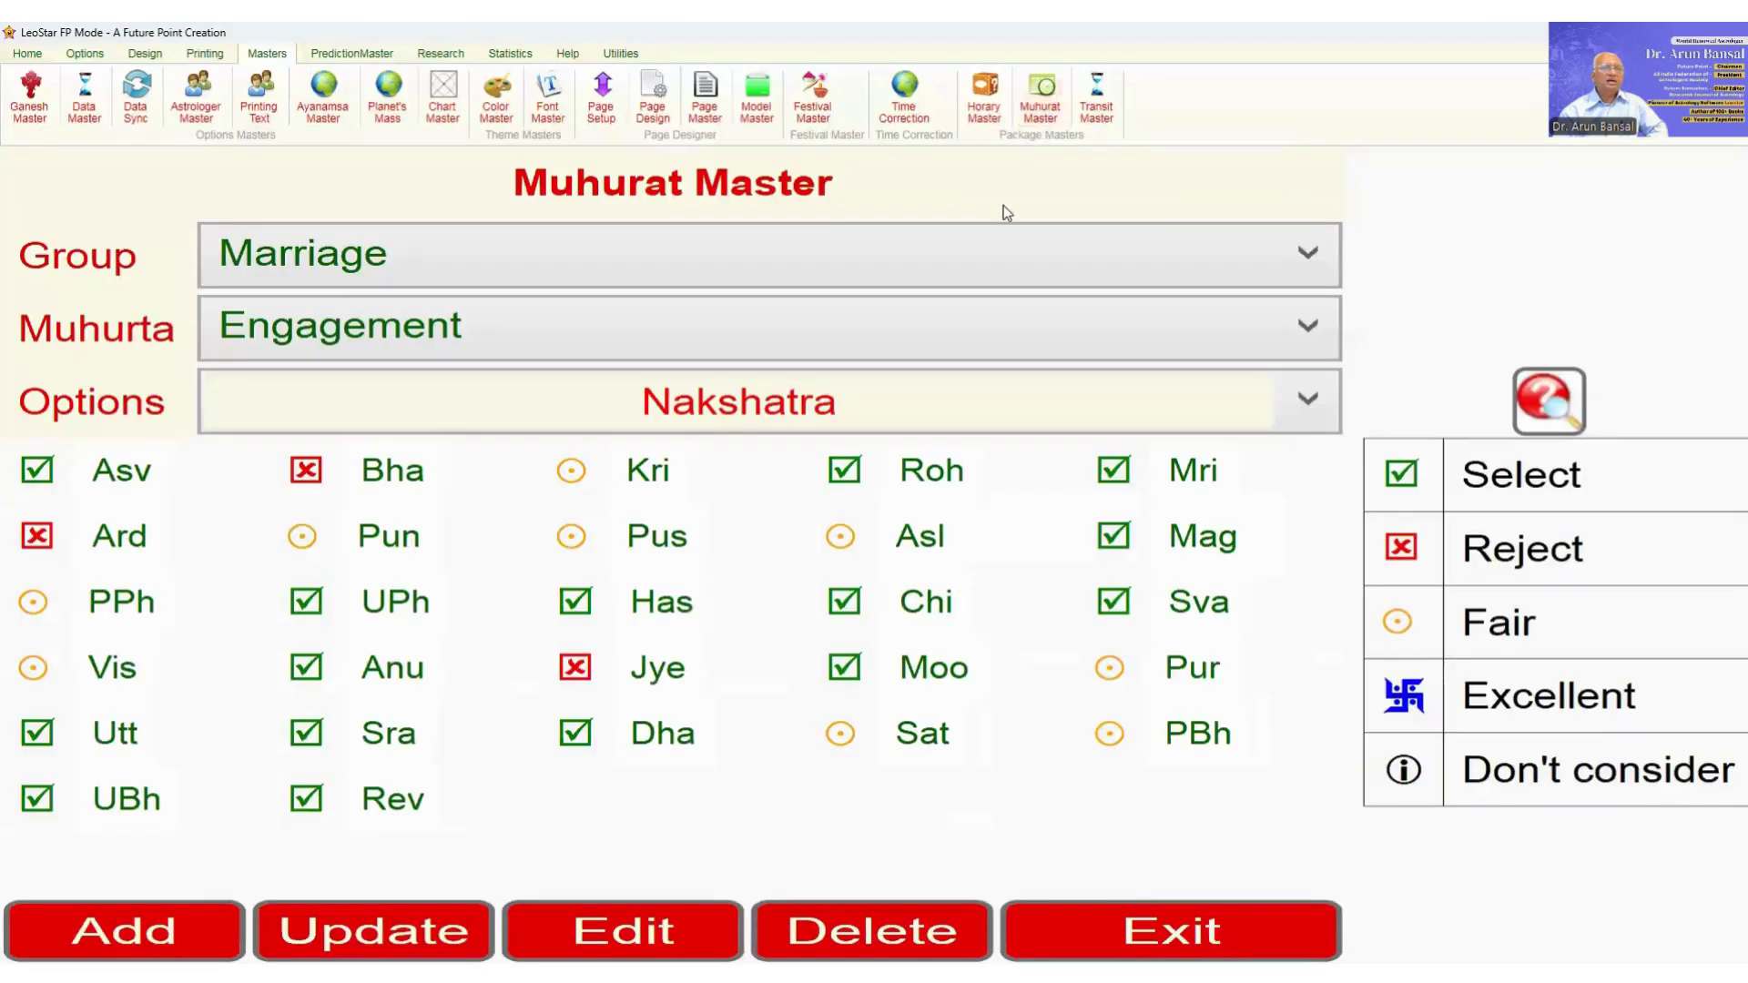
pyautogui.click(1306, 329)
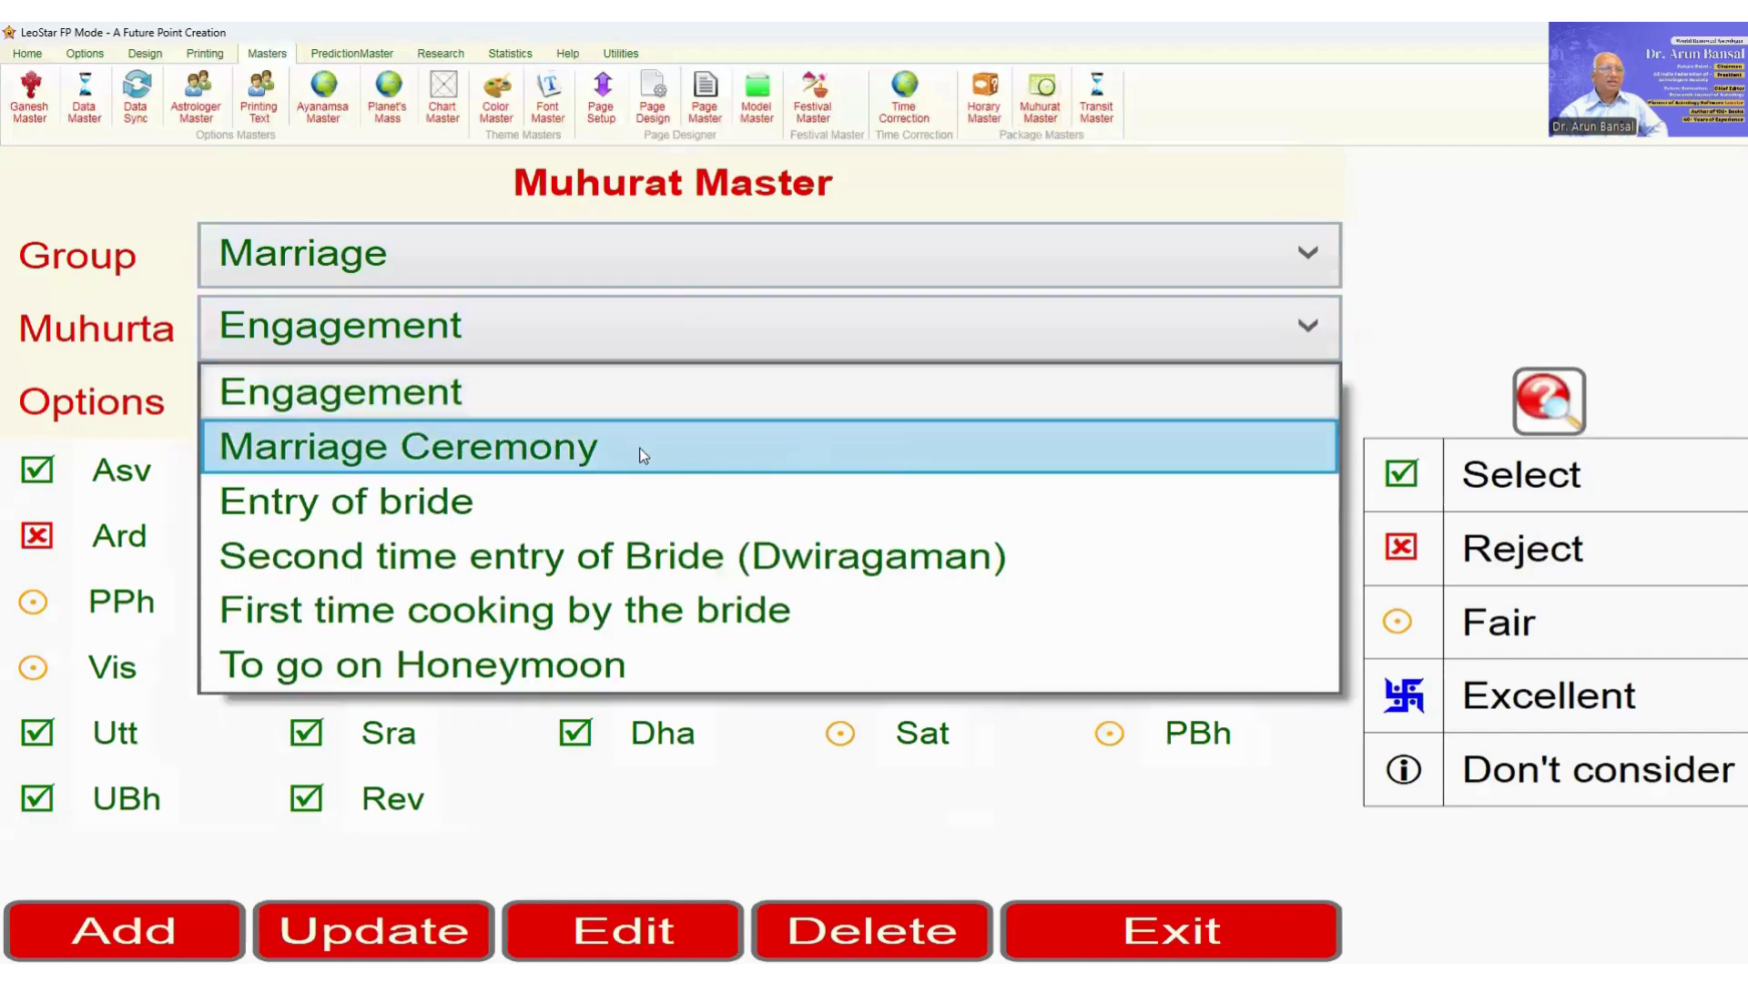
pyautogui.click(611, 449)
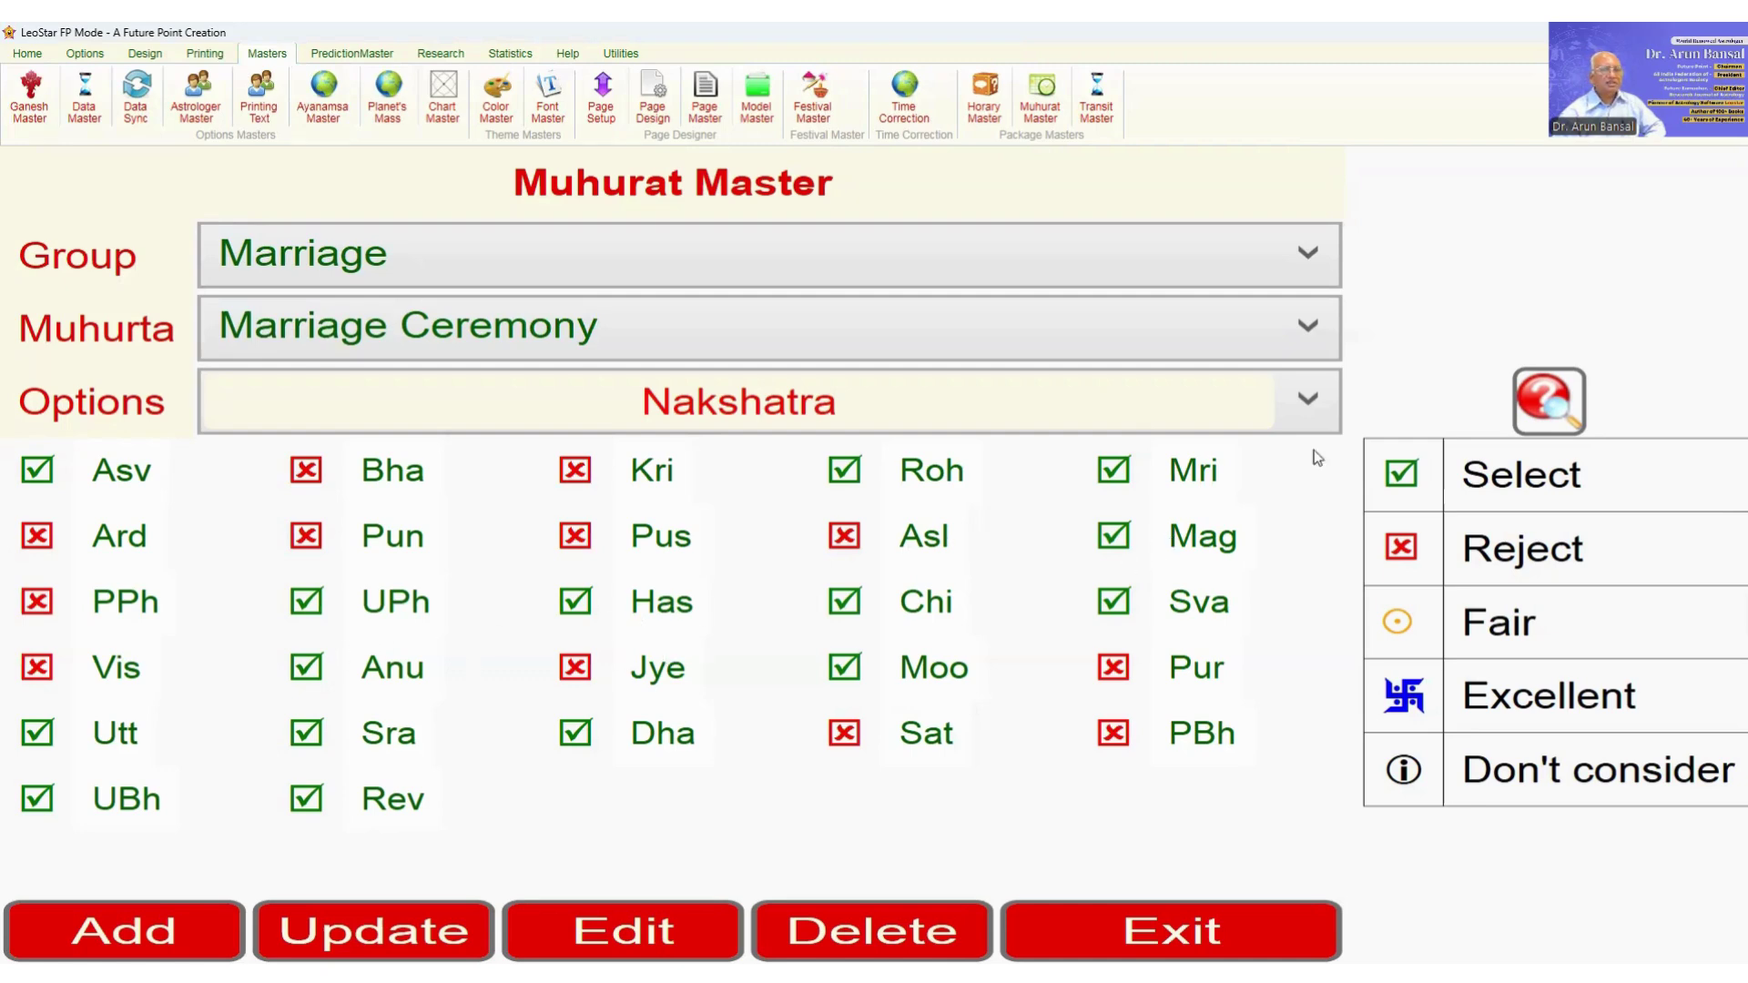
# Step: Examine the Marriage Ceremony rules for Tithi, Karan, Yoga and Vaar in turn
pyautogui.click(1308, 400)
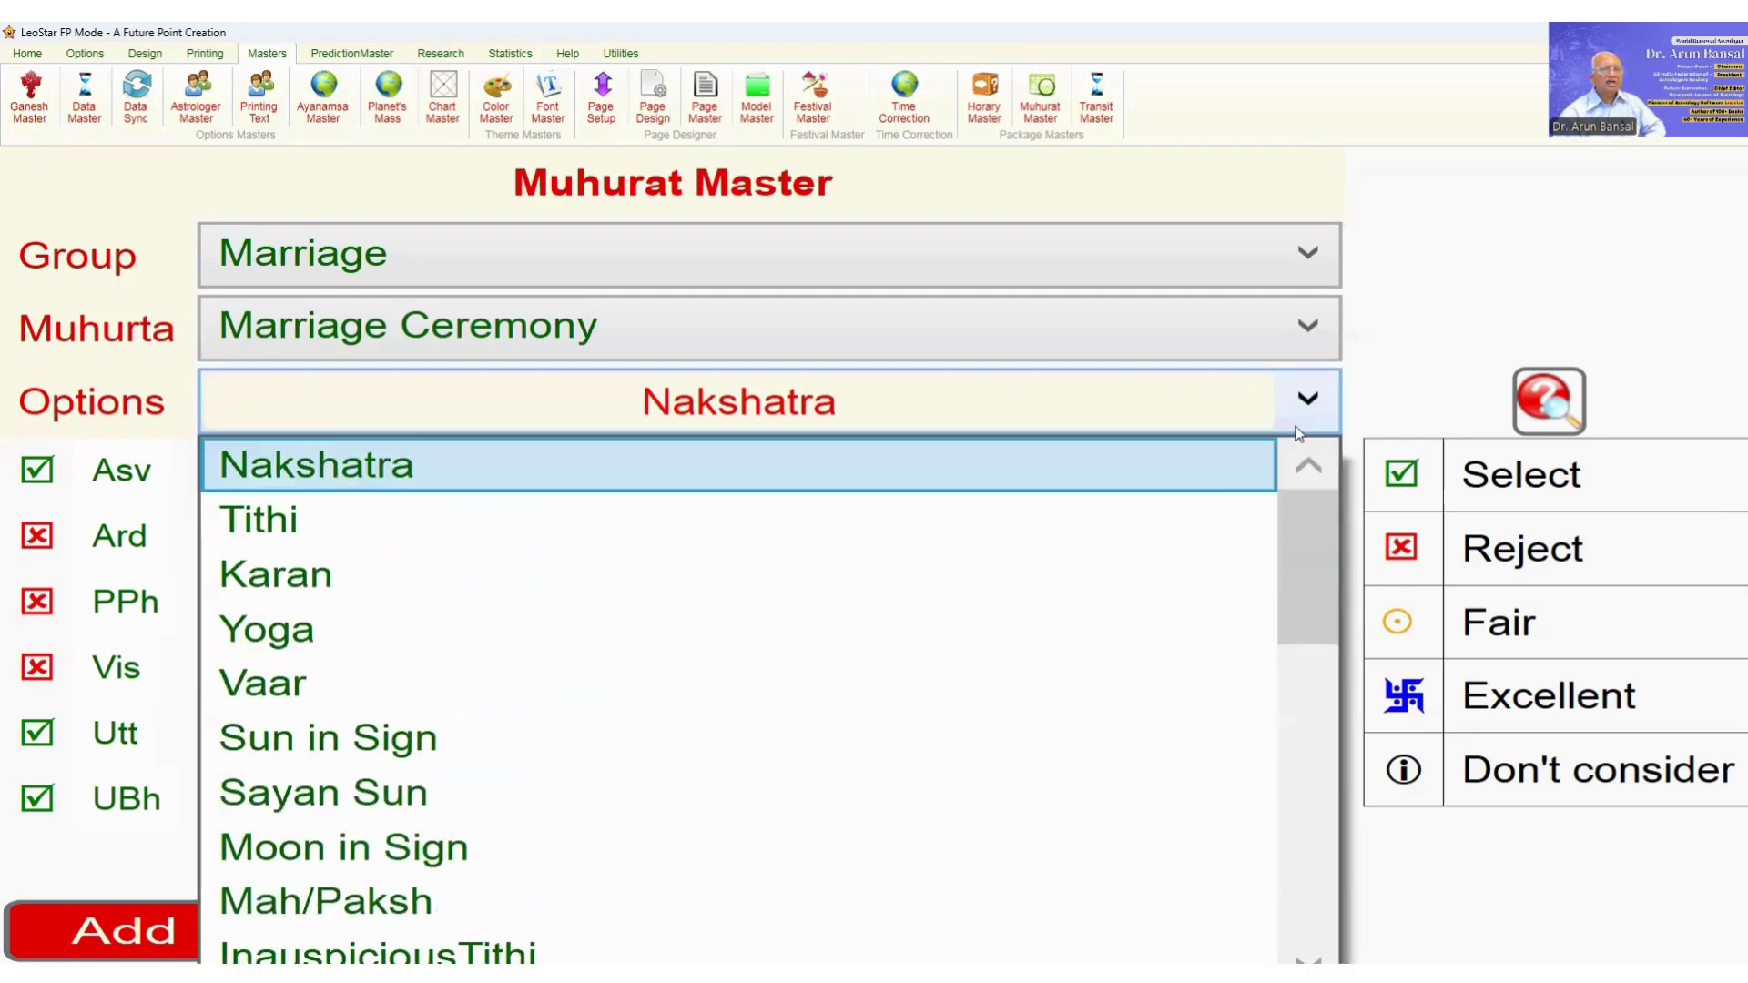
pyautogui.click(1079, 506)
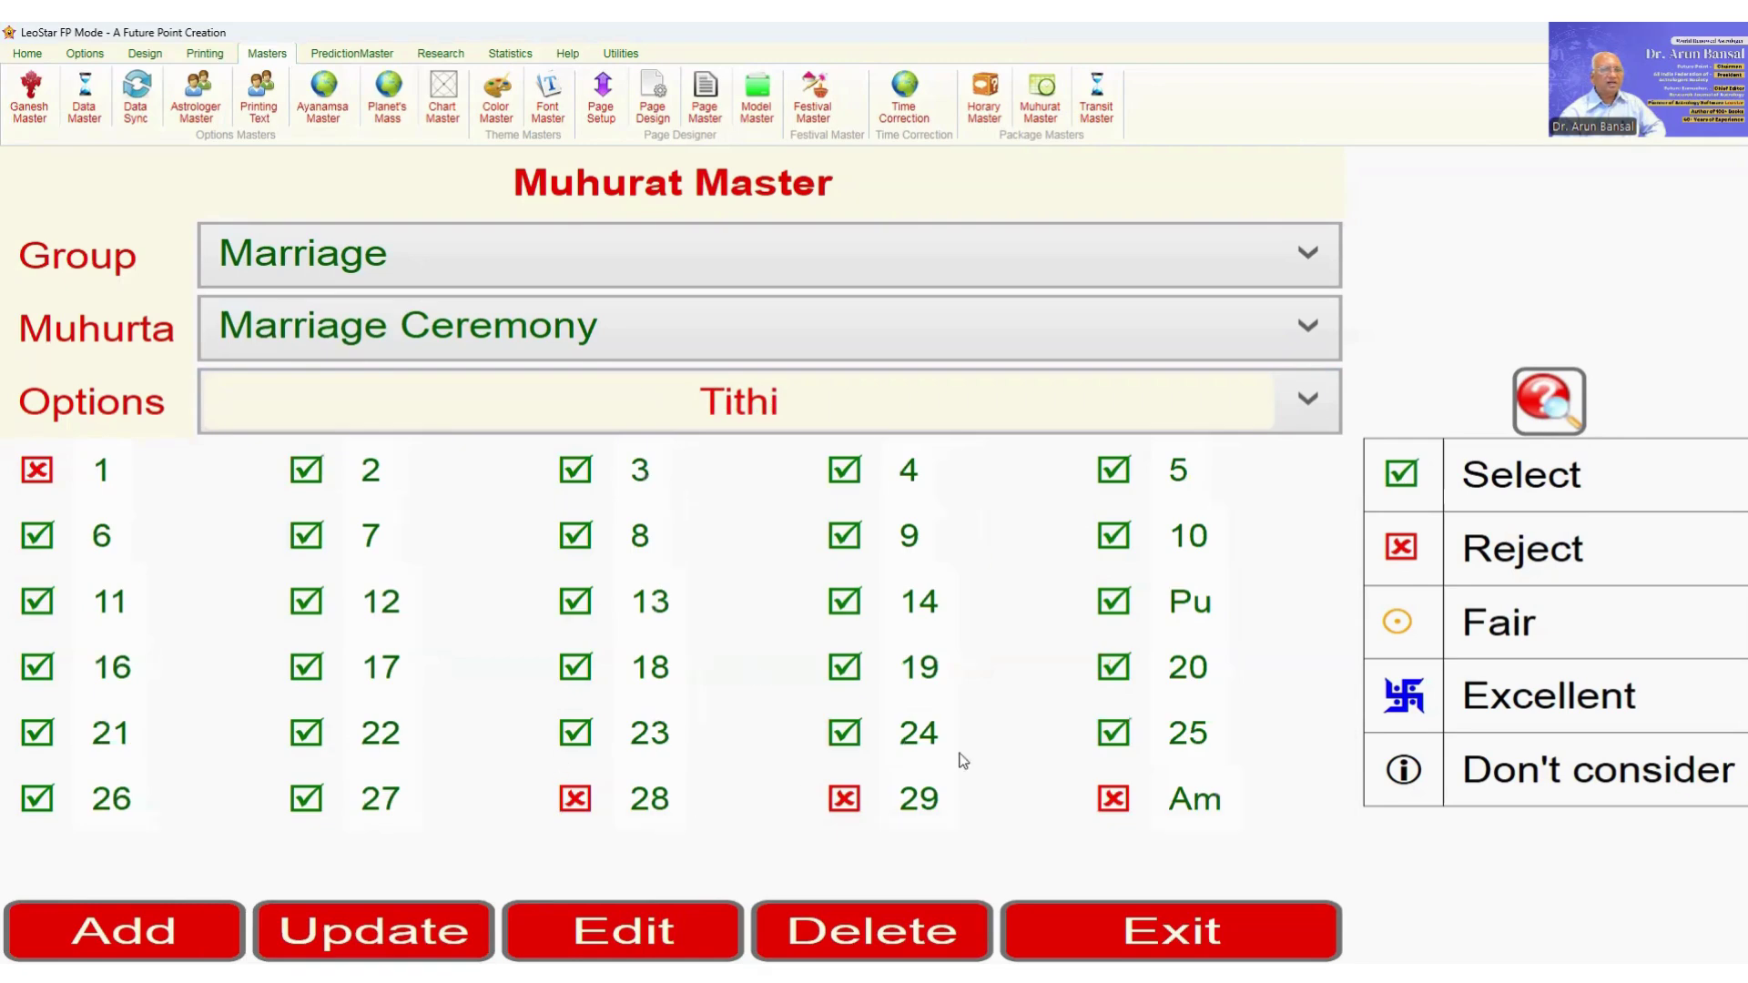
pyautogui.click(1318, 404)
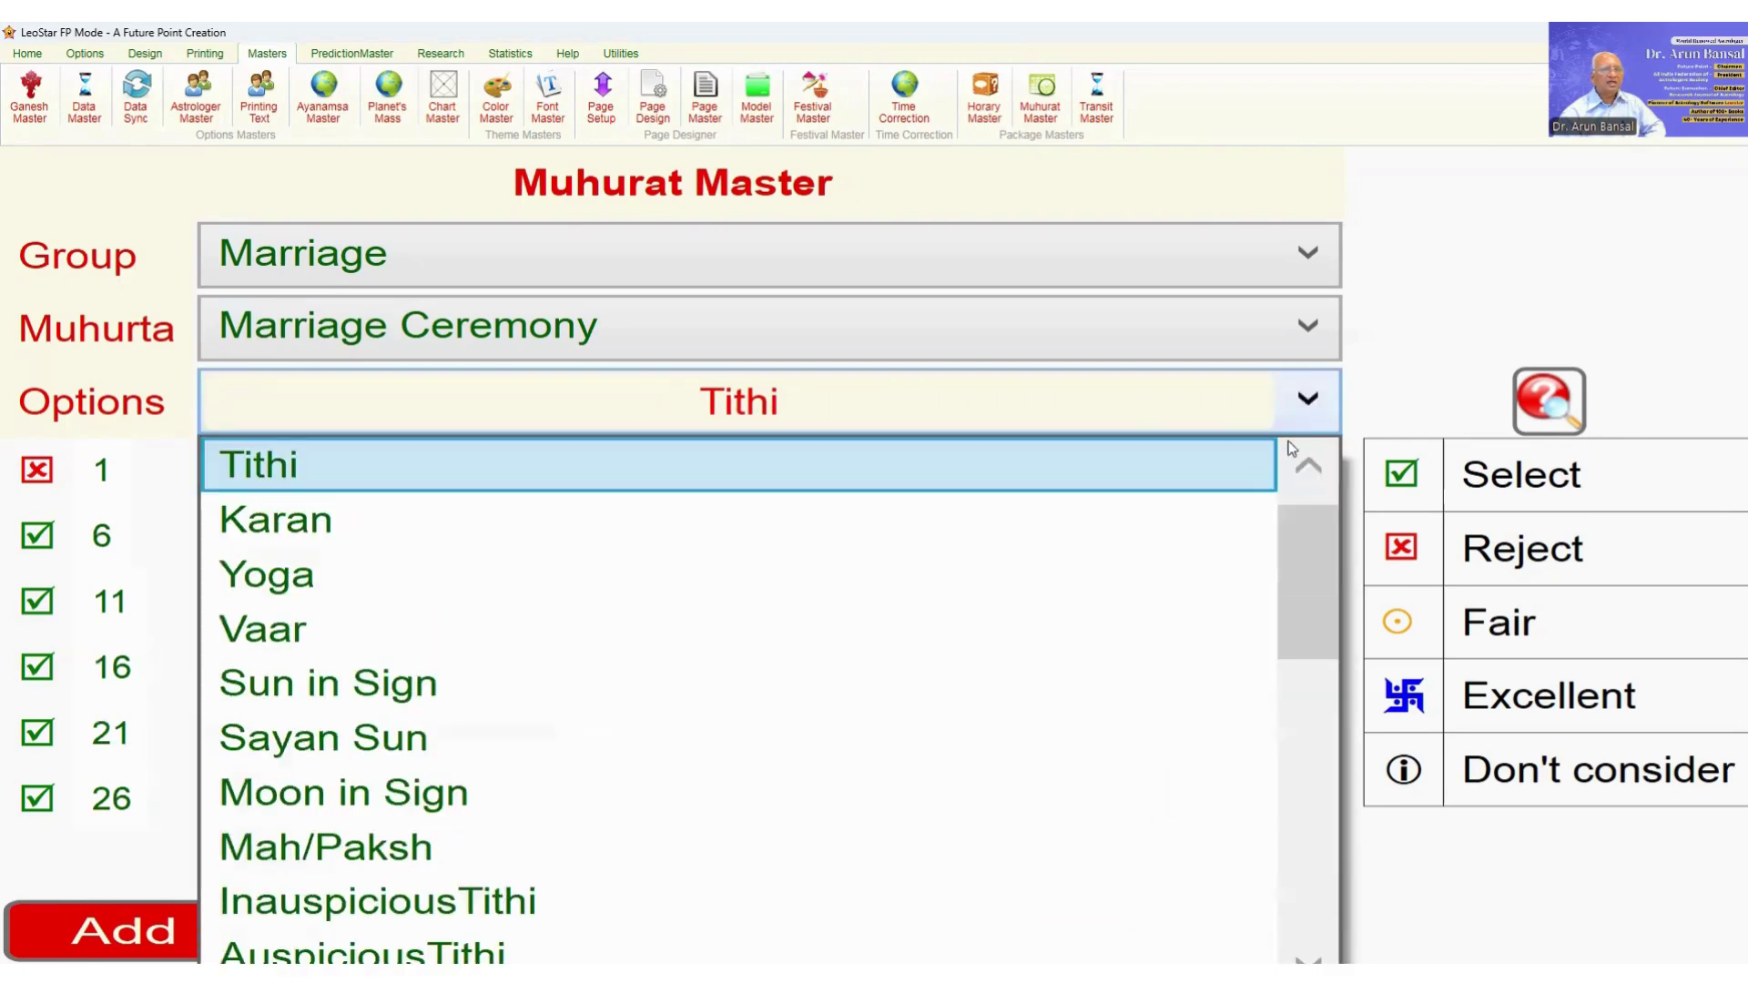
pyautogui.click(1198, 514)
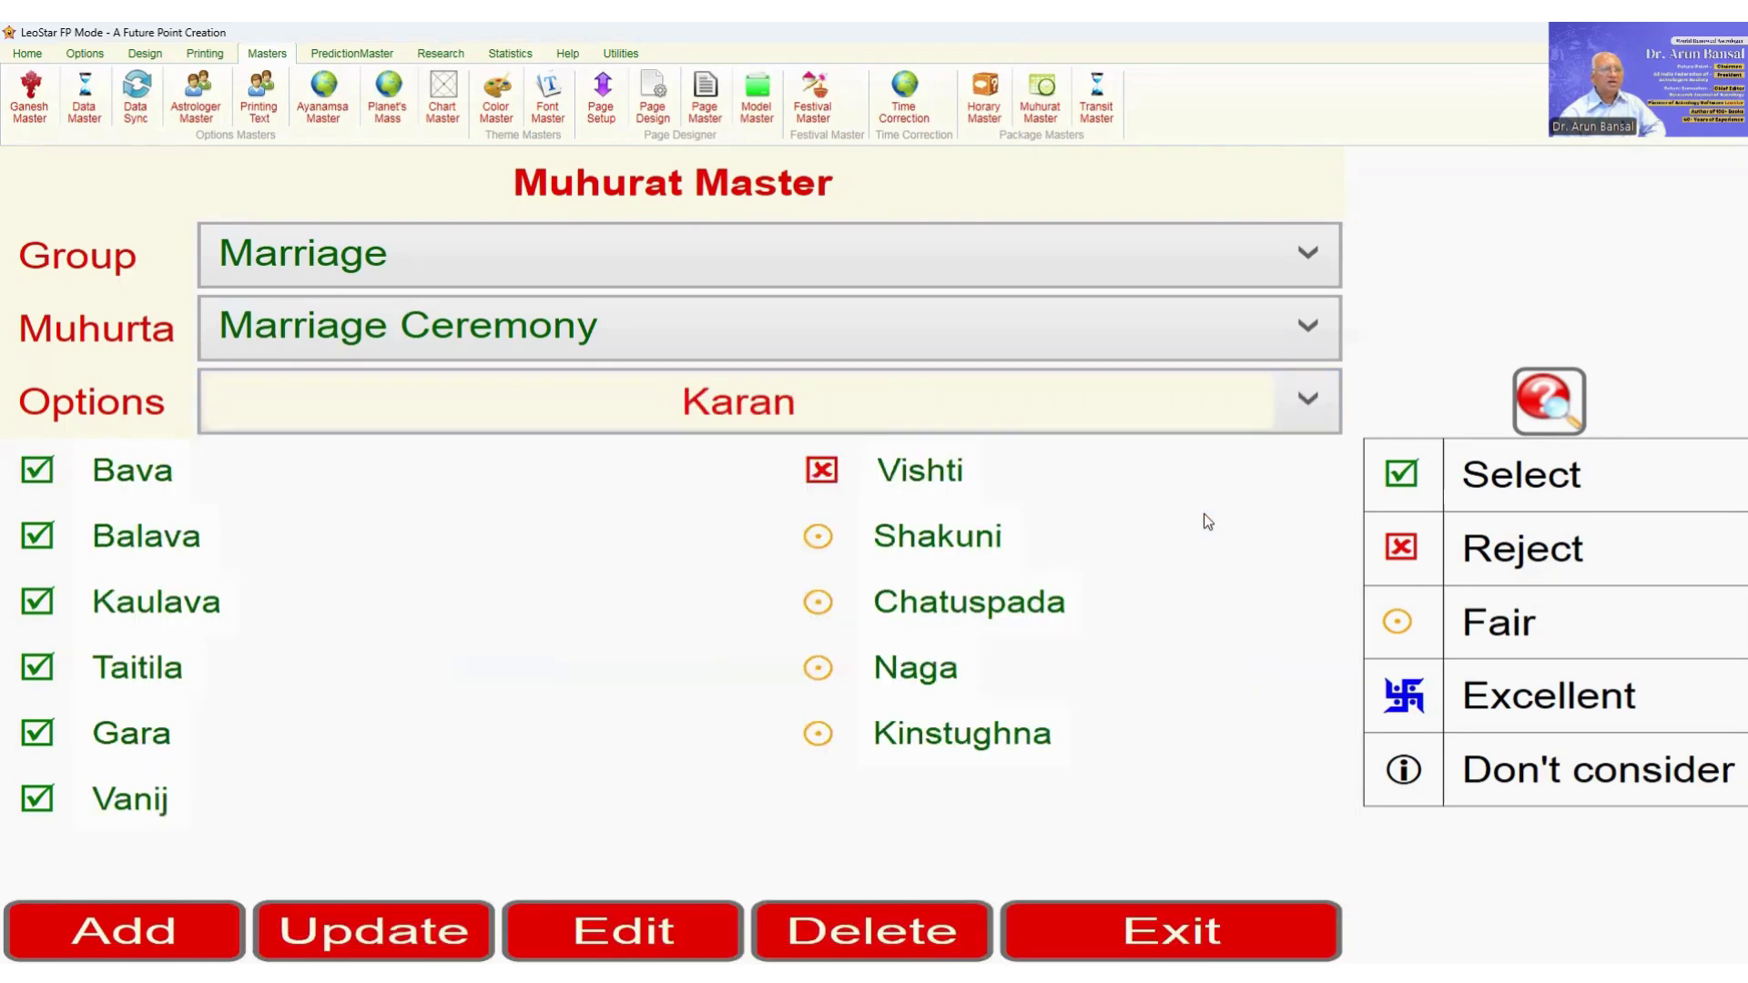
pyautogui.click(1308, 401)
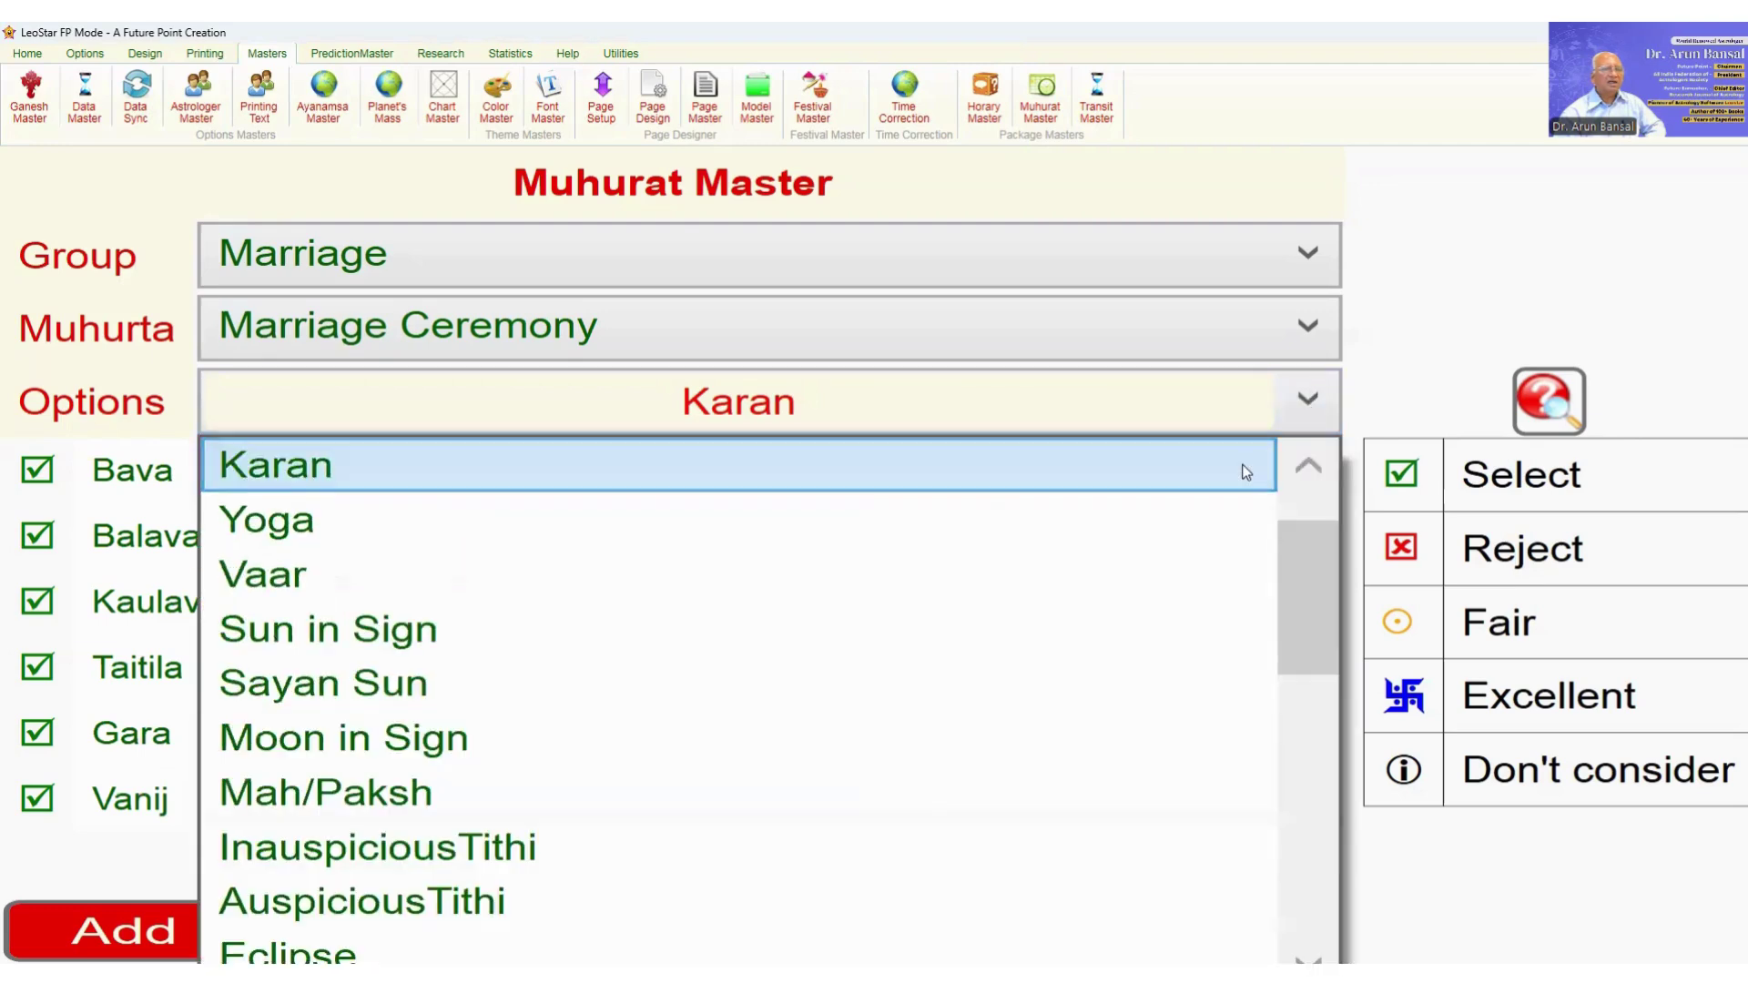
pyautogui.click(1183, 515)
pyautogui.scroll(-1, 1236, 508)
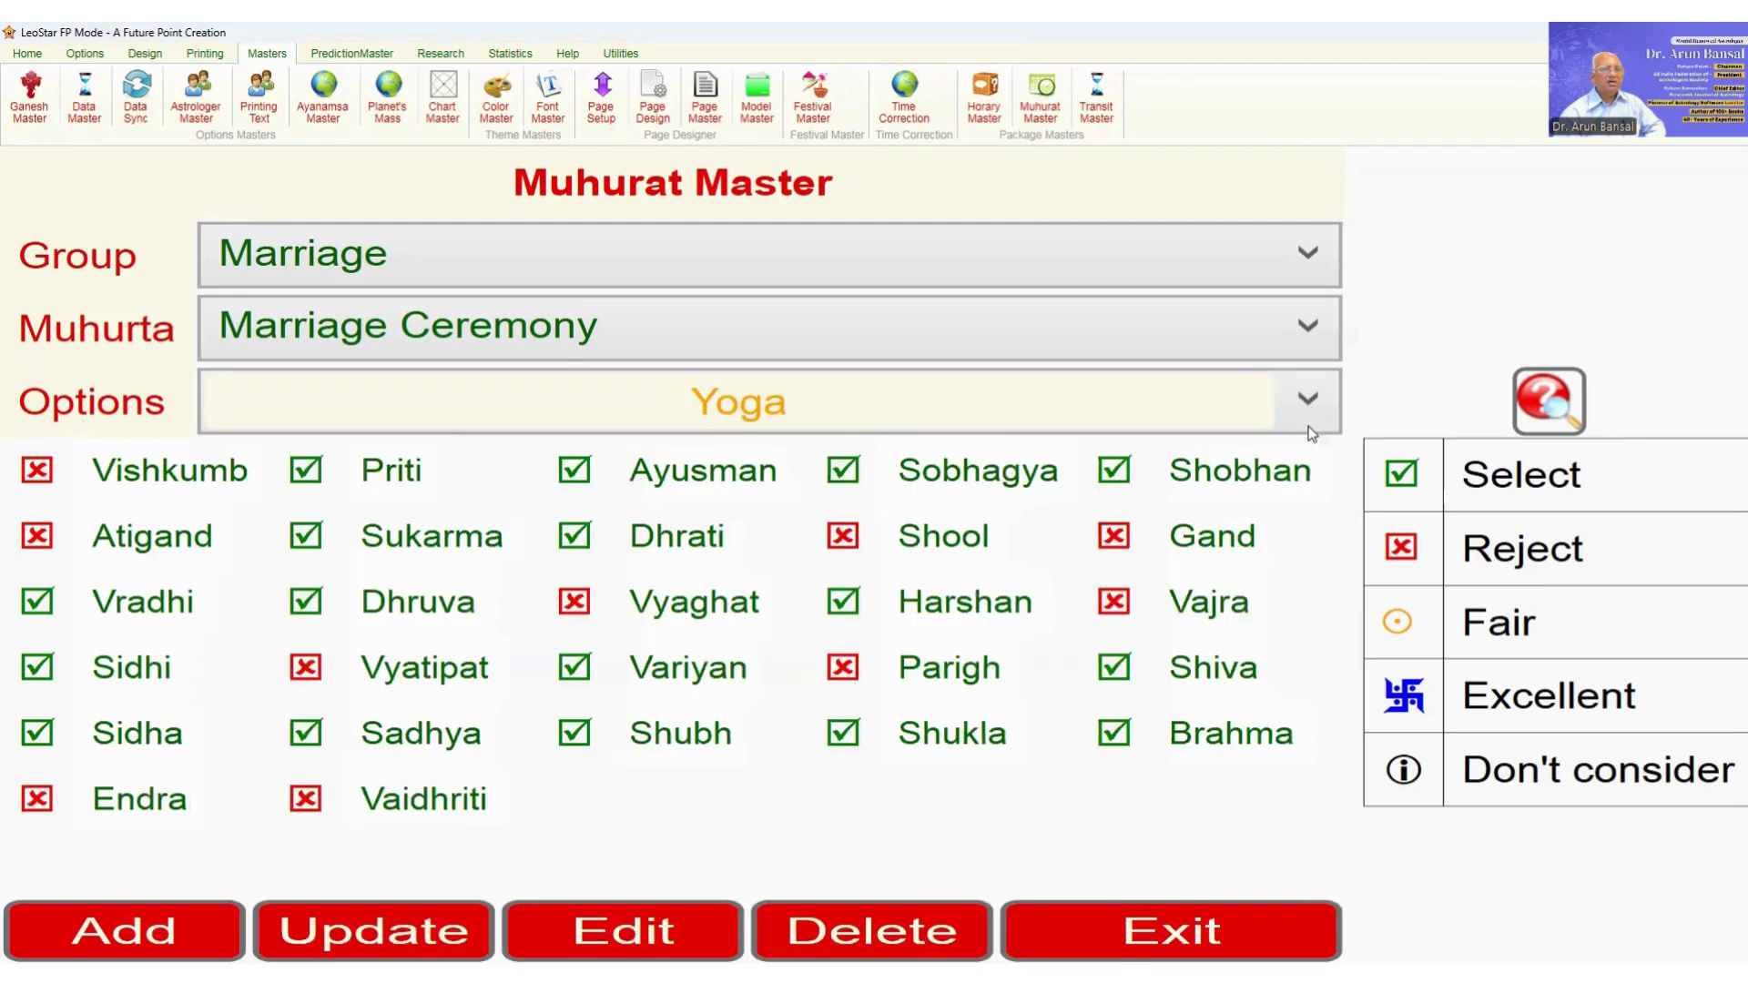
pyautogui.click(1309, 402)
pyautogui.click(1203, 516)
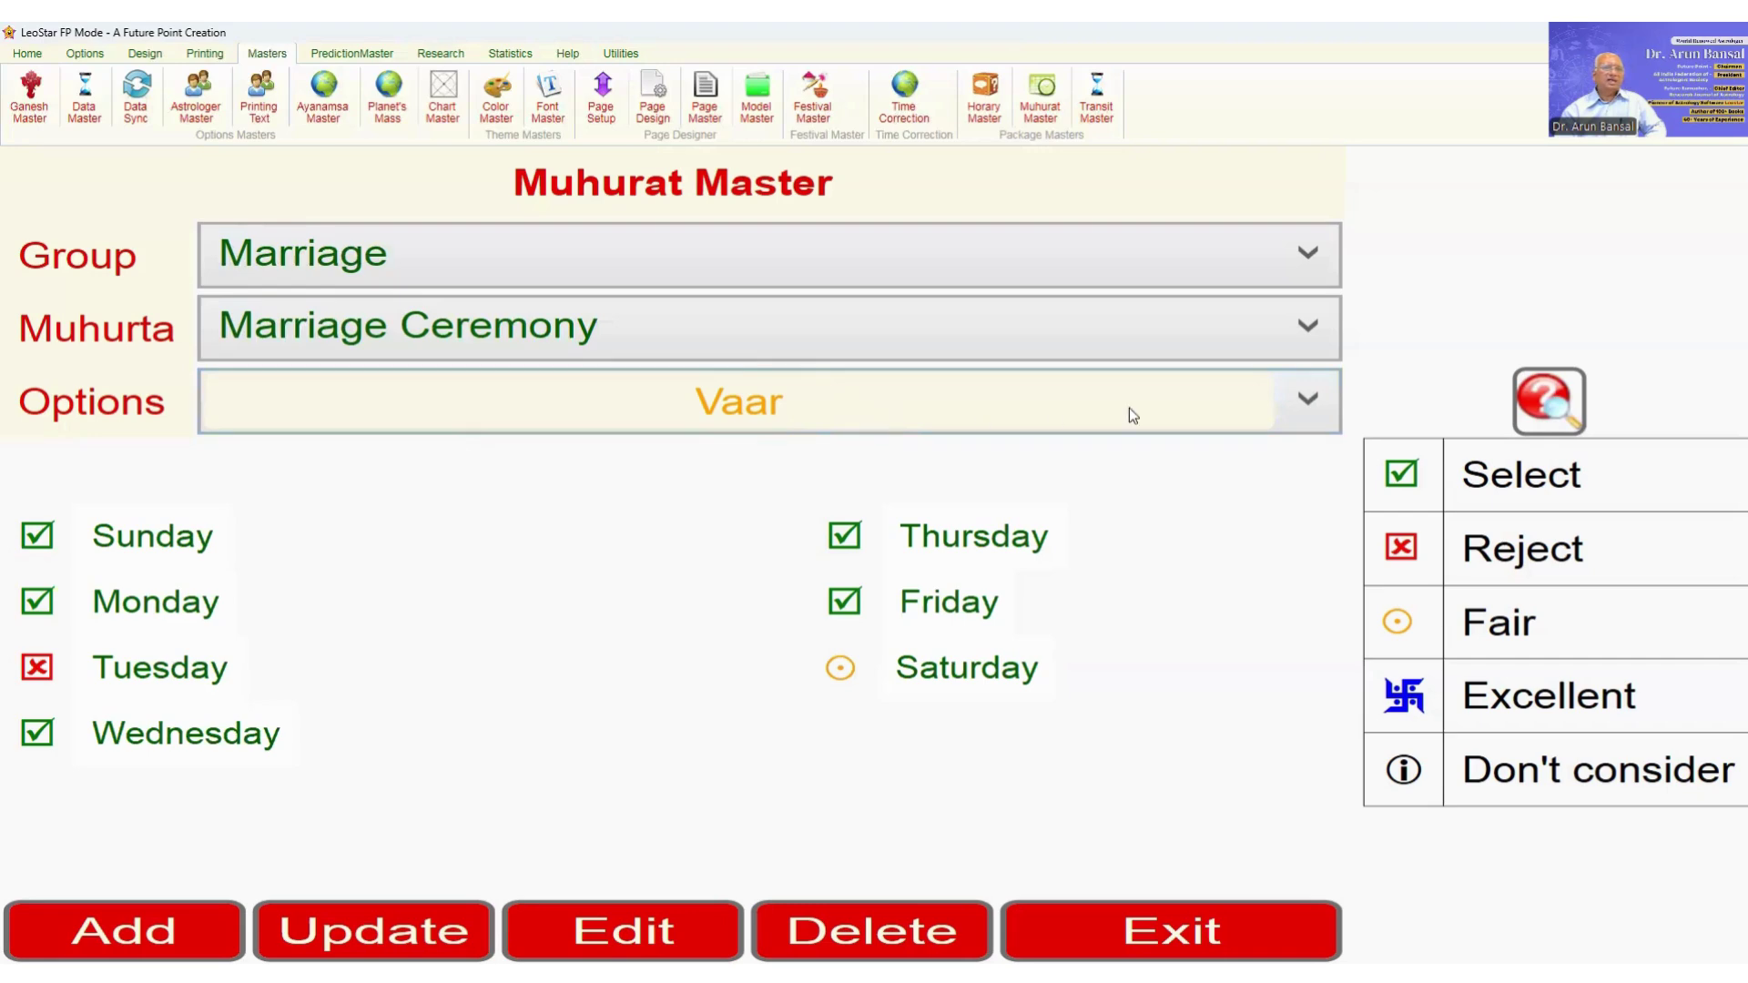
# Step: View the Marriage Ceremony settings for Sun in Sign, Sayan Sun and Moon in Sign
pyautogui.click(1308, 401)
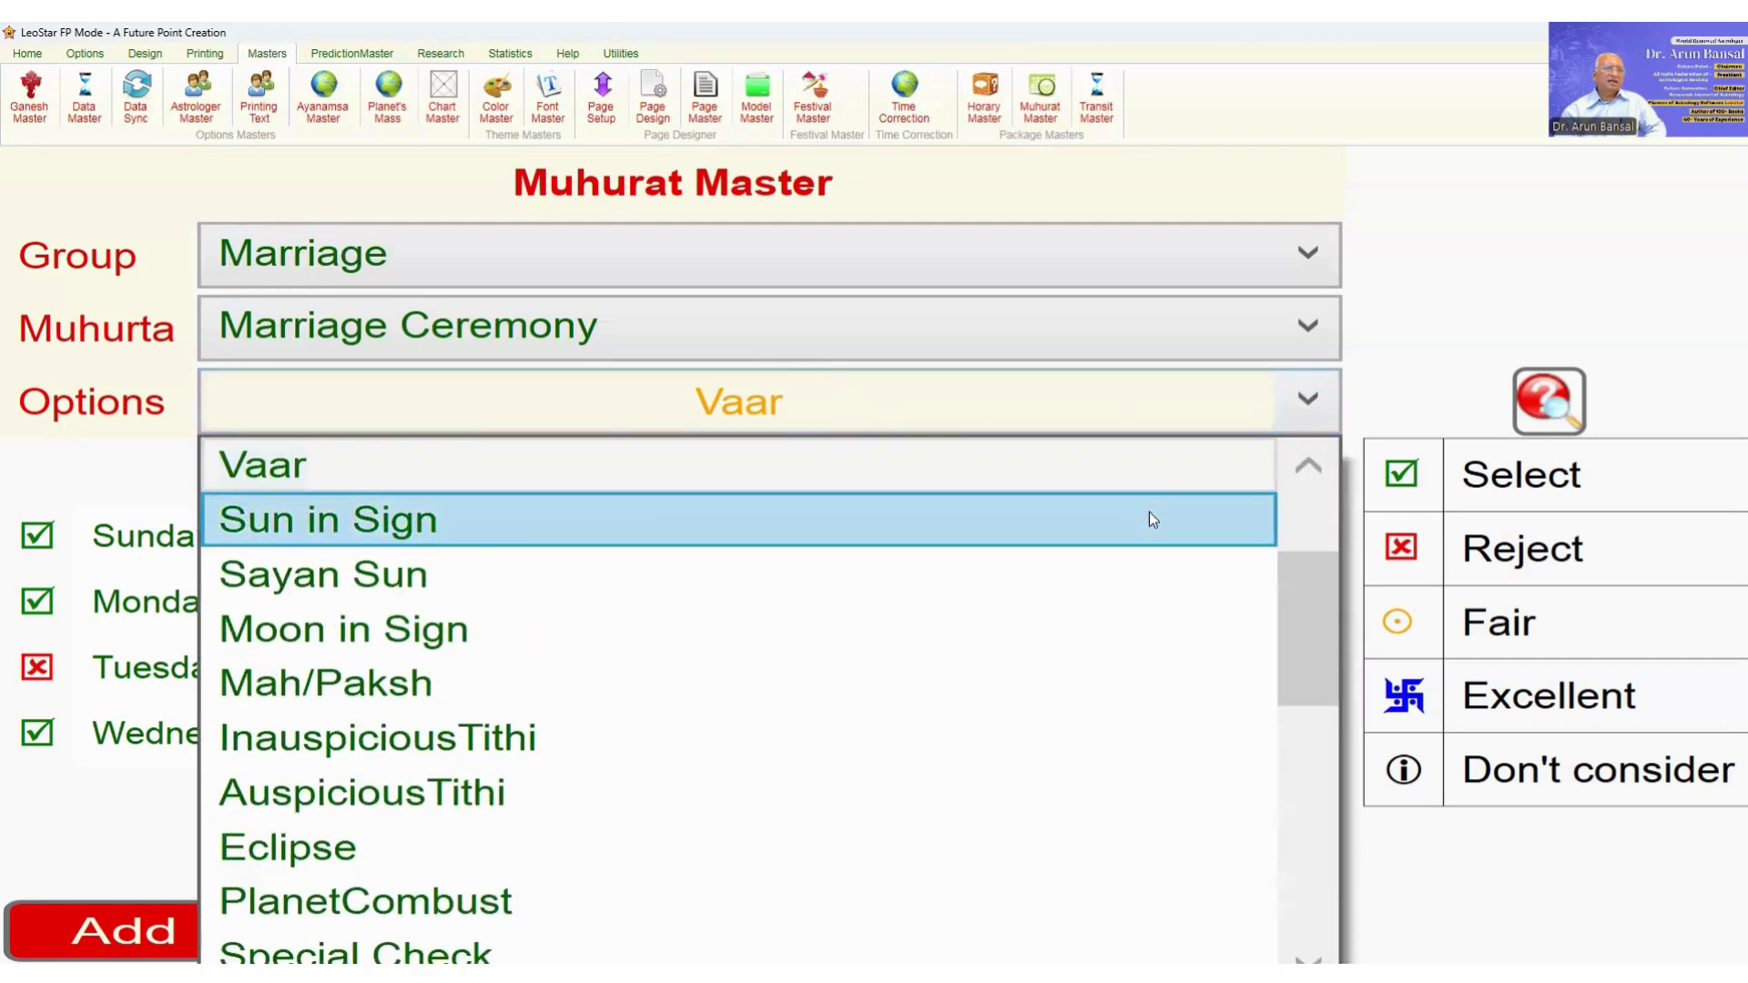
pyautogui.click(1134, 515)
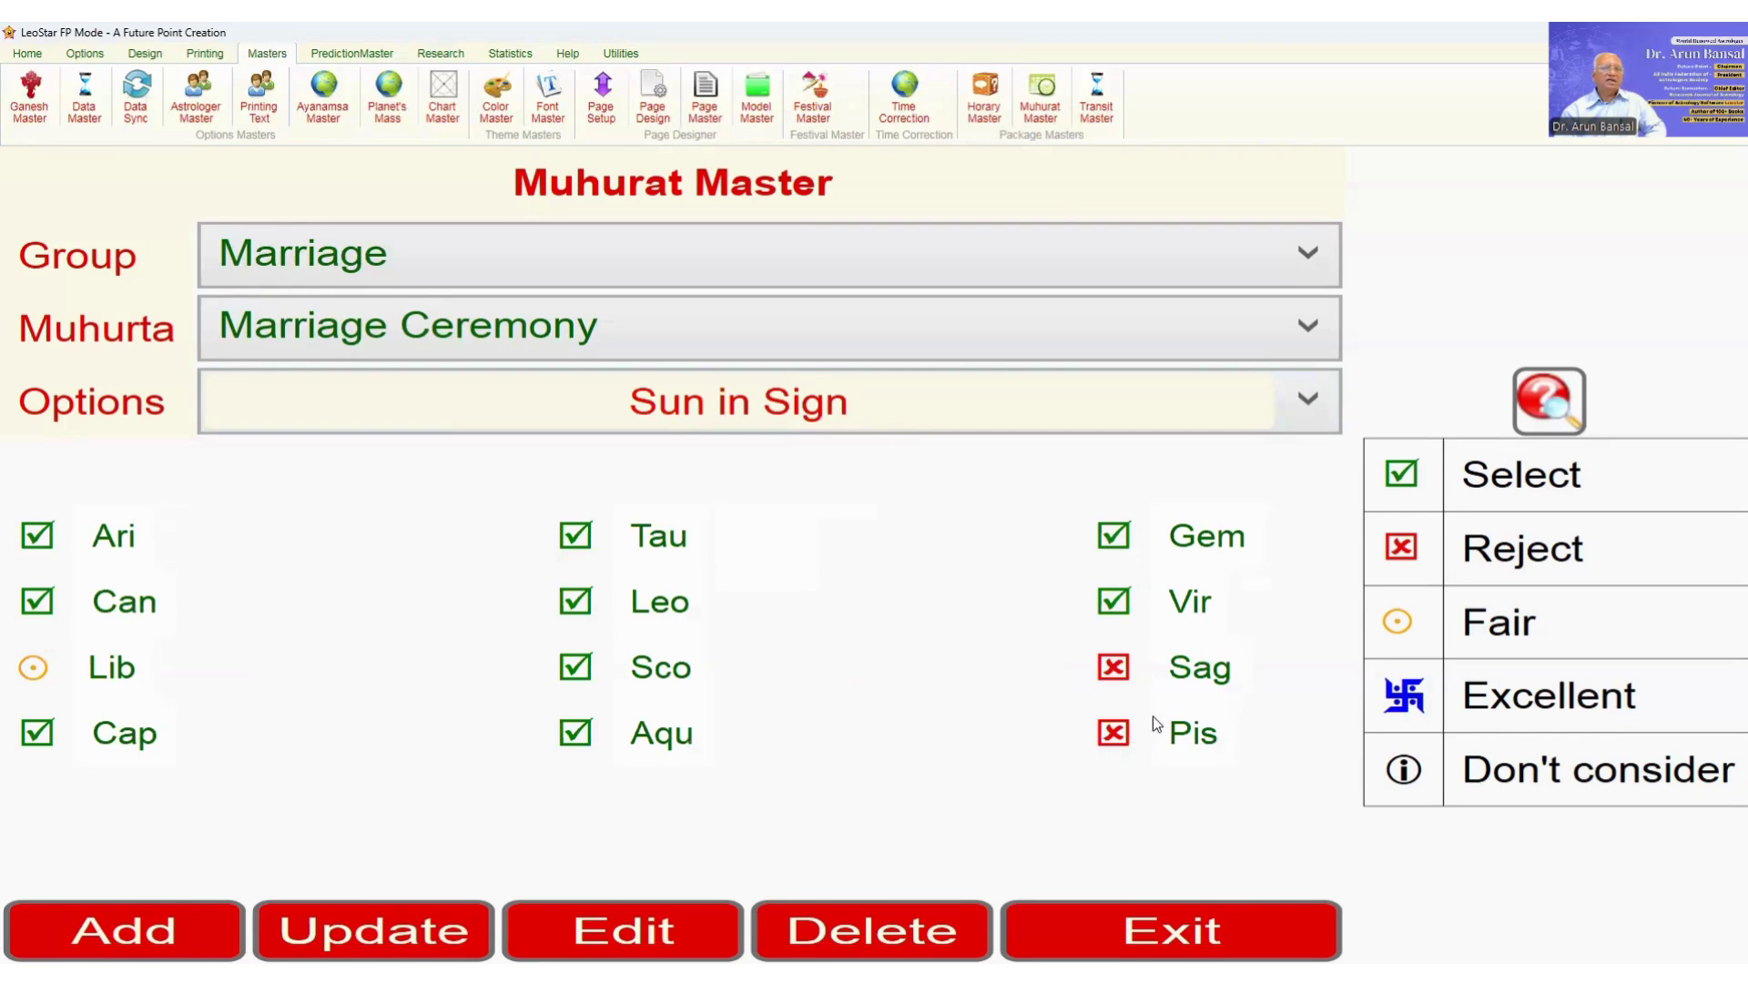
pyautogui.click(1299, 417)
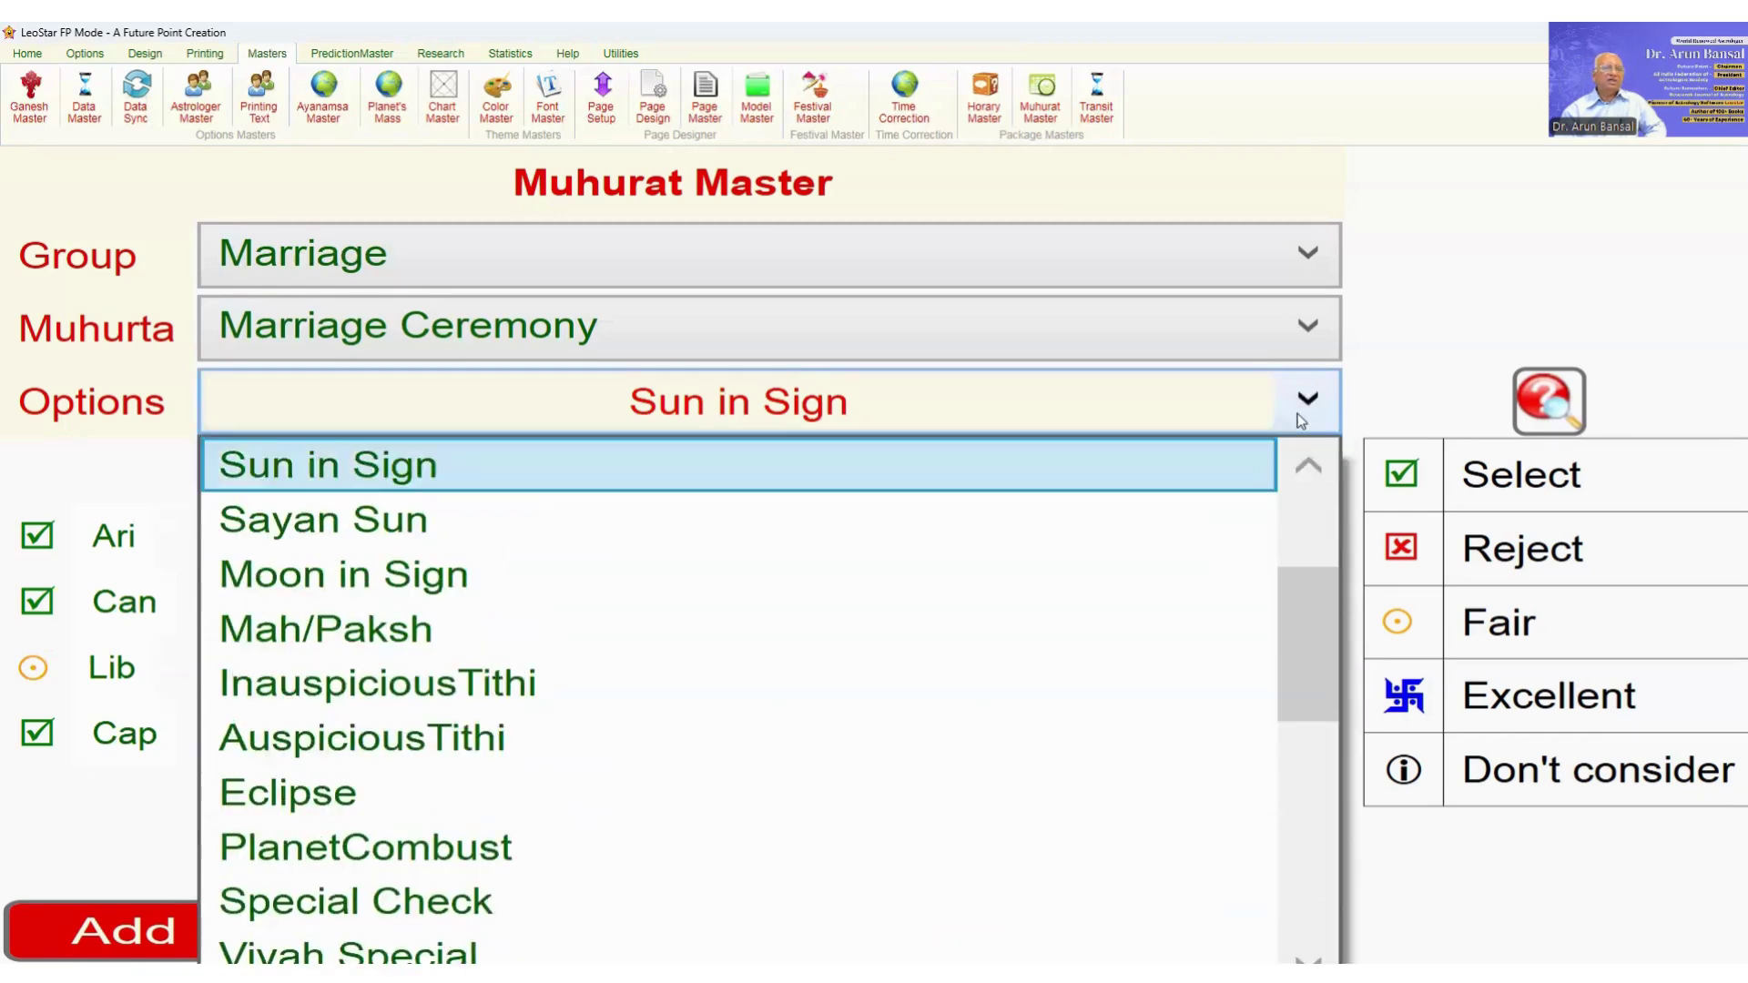
pyautogui.click(1127, 519)
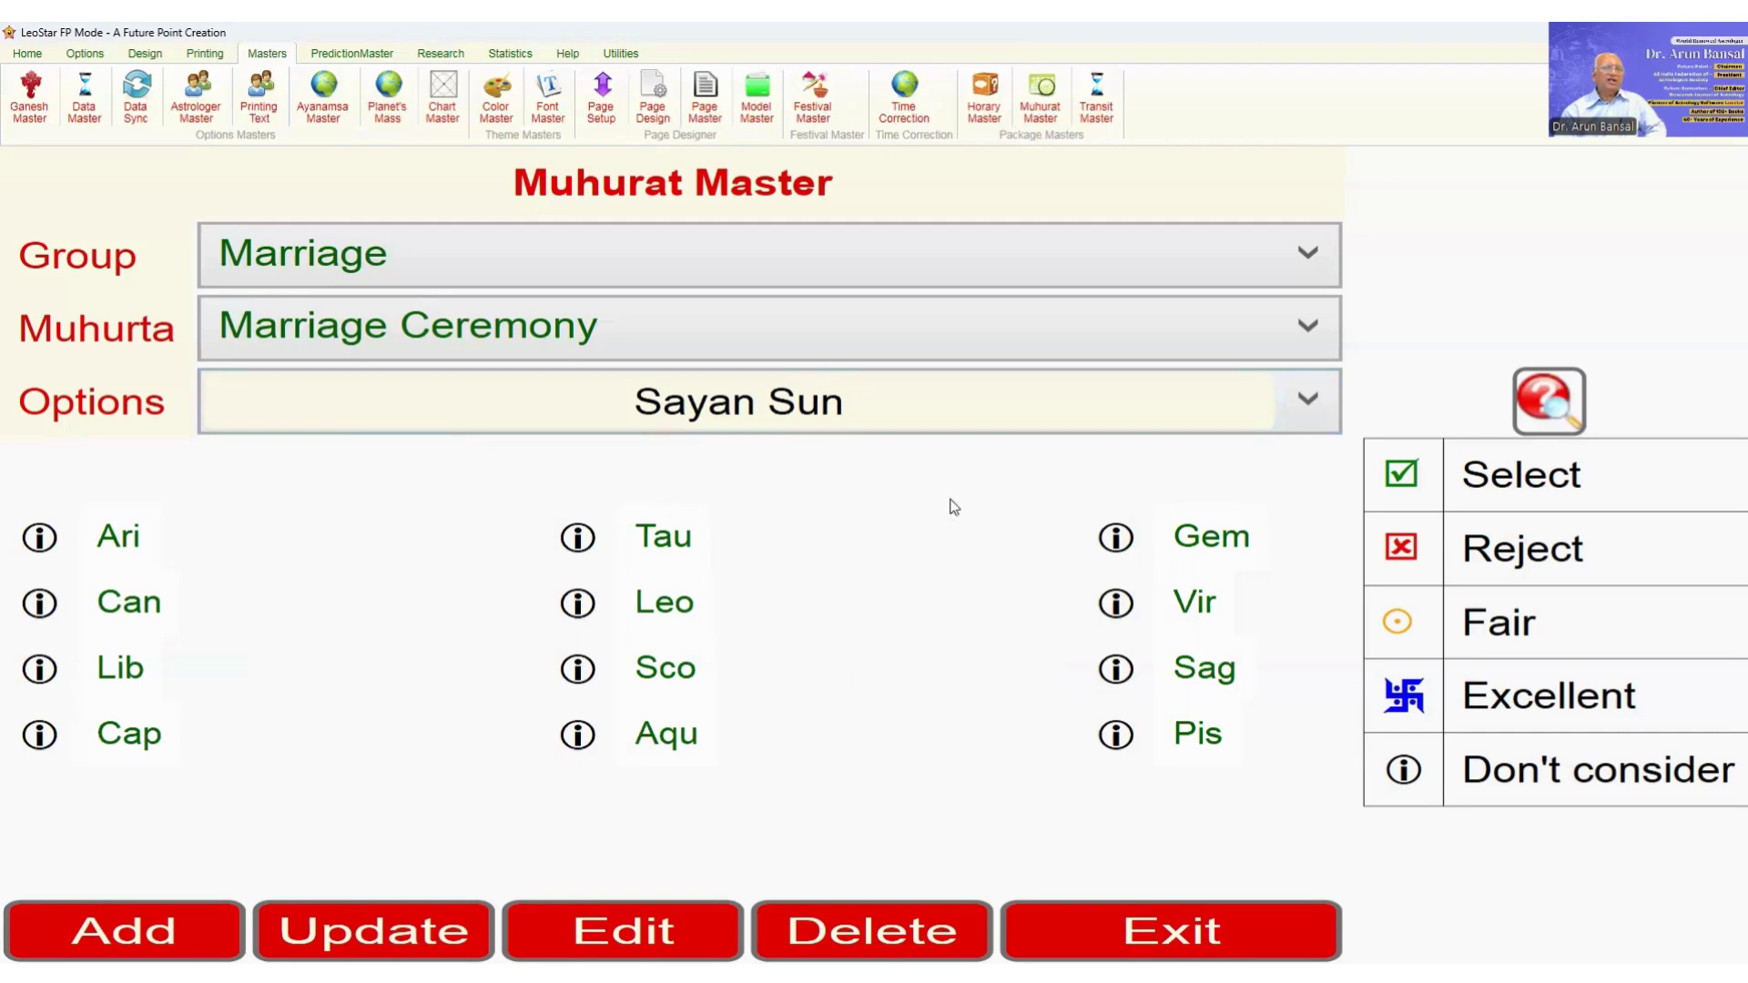
pyautogui.click(1305, 402)
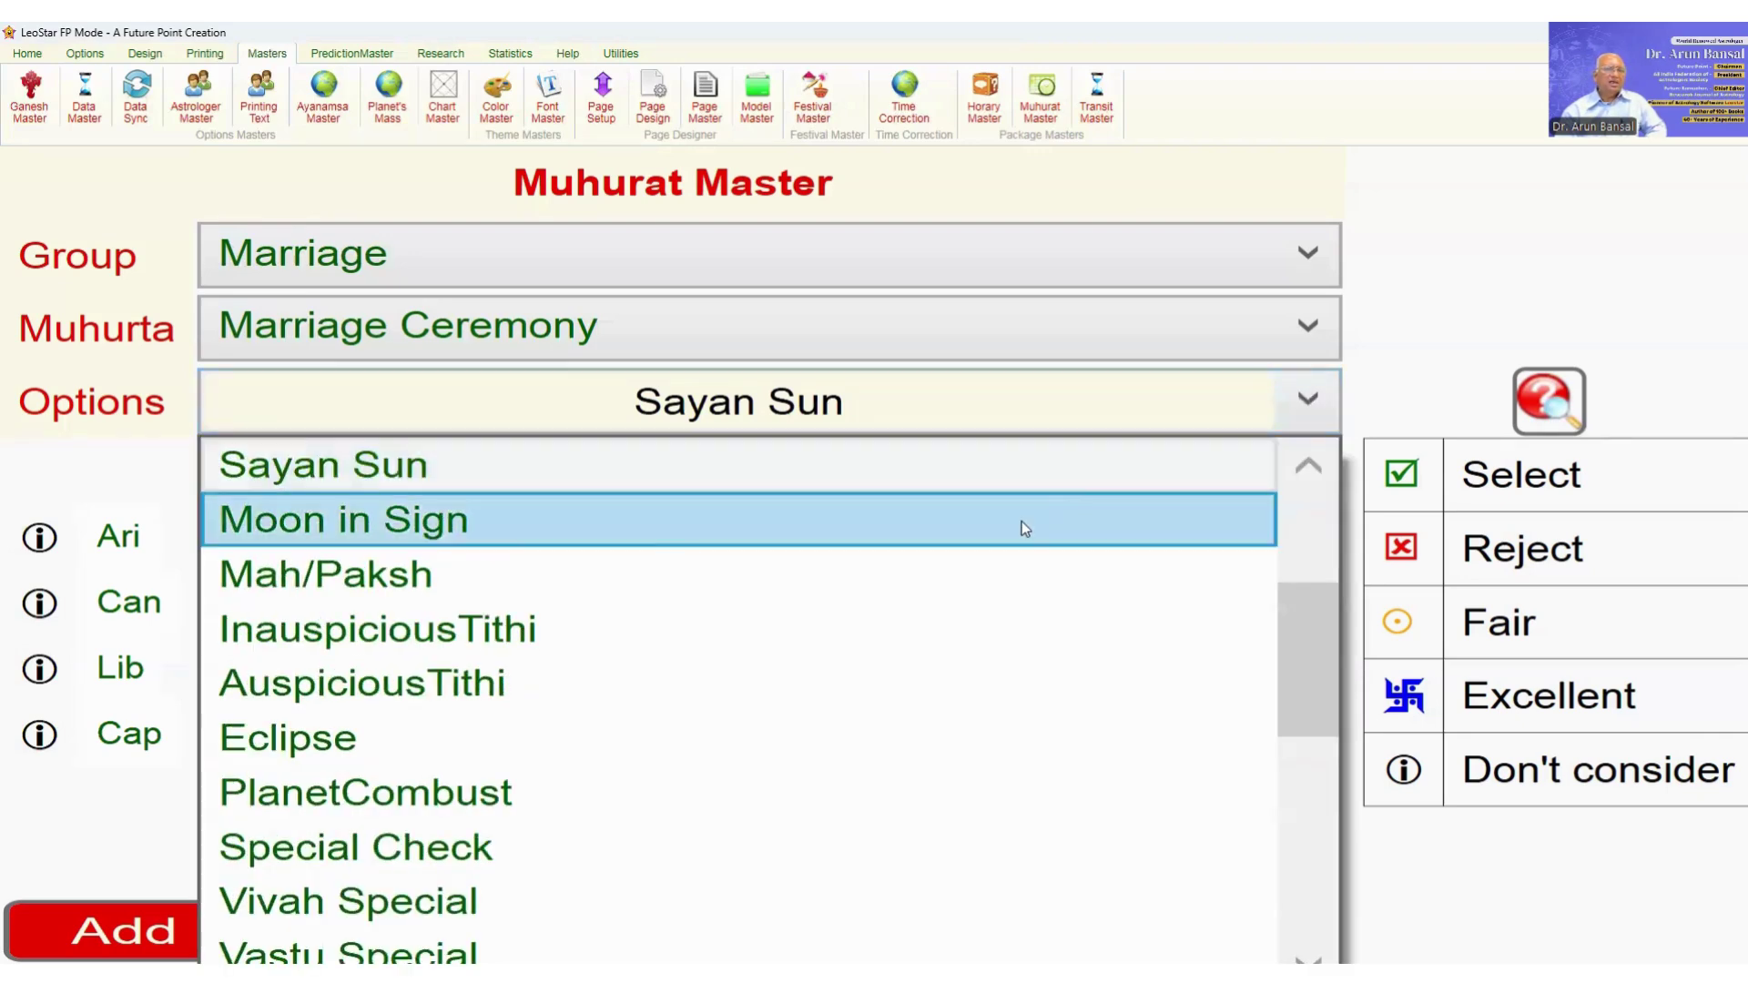
pyautogui.click(1021, 521)
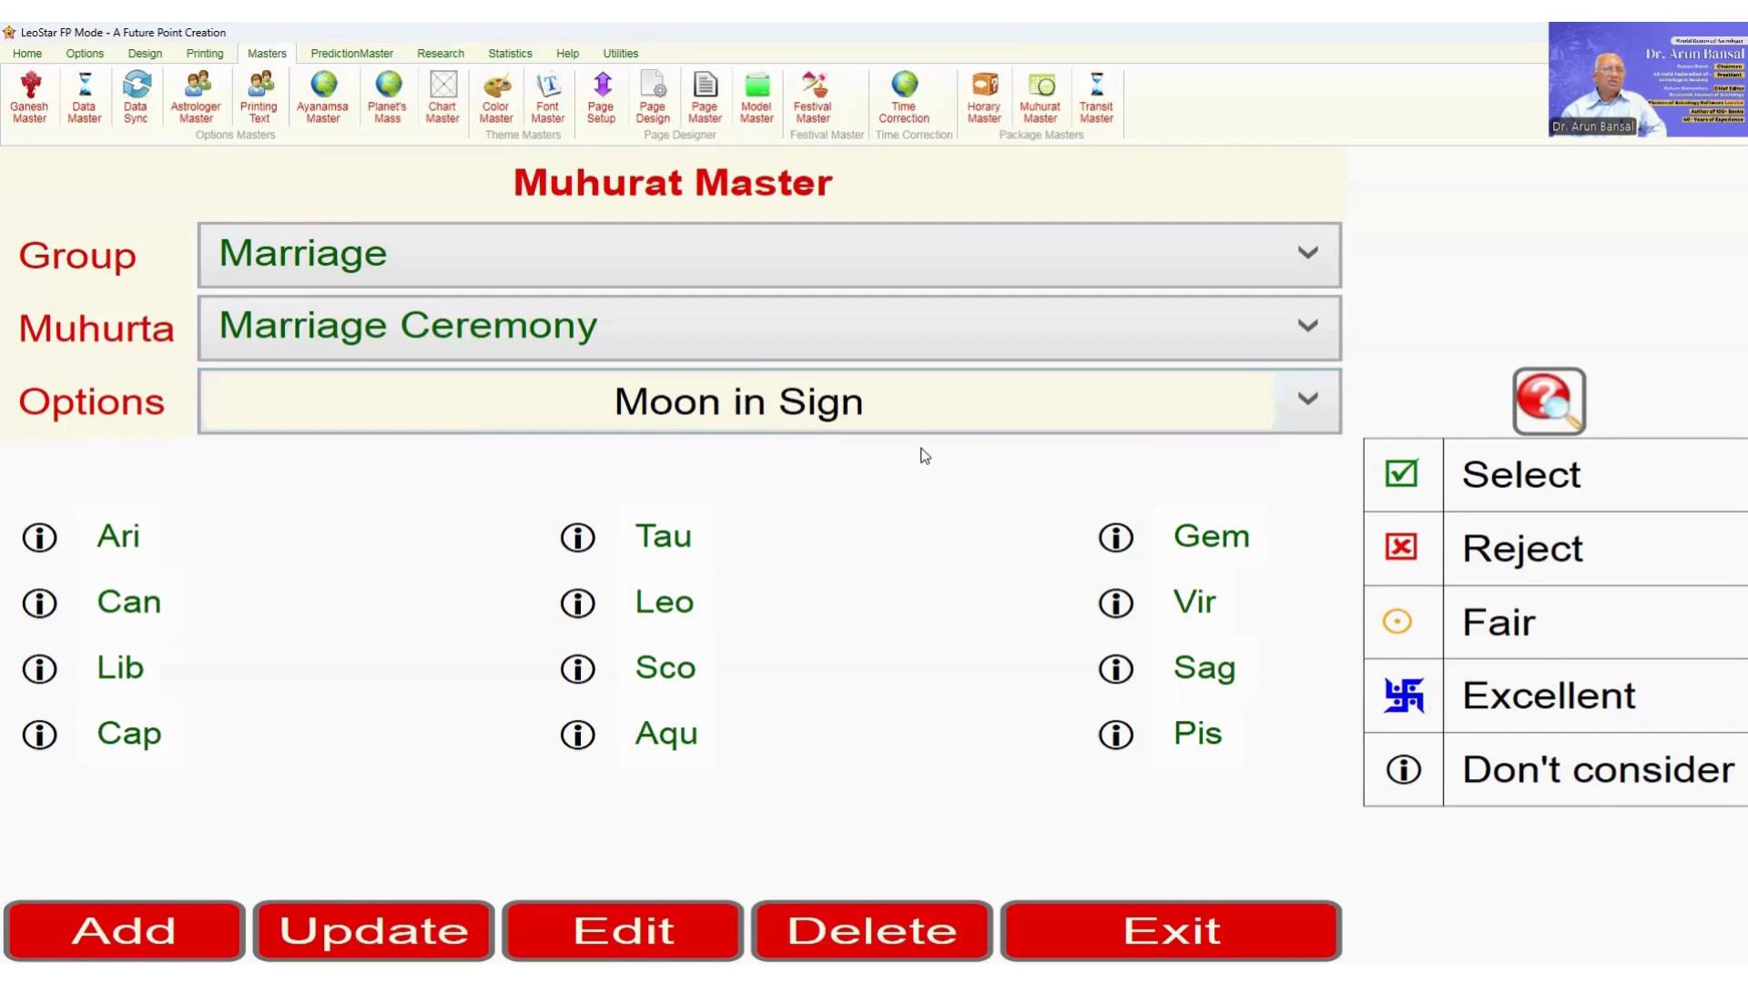
# Step: View the Marriage Ceremony settings for Mah/Paksh, InauspiciousTithi and AuspiciousTithi
pyautogui.click(1305, 405)
pyautogui.click(975, 519)
pyautogui.click(1258, 396)
pyautogui.click(1099, 520)
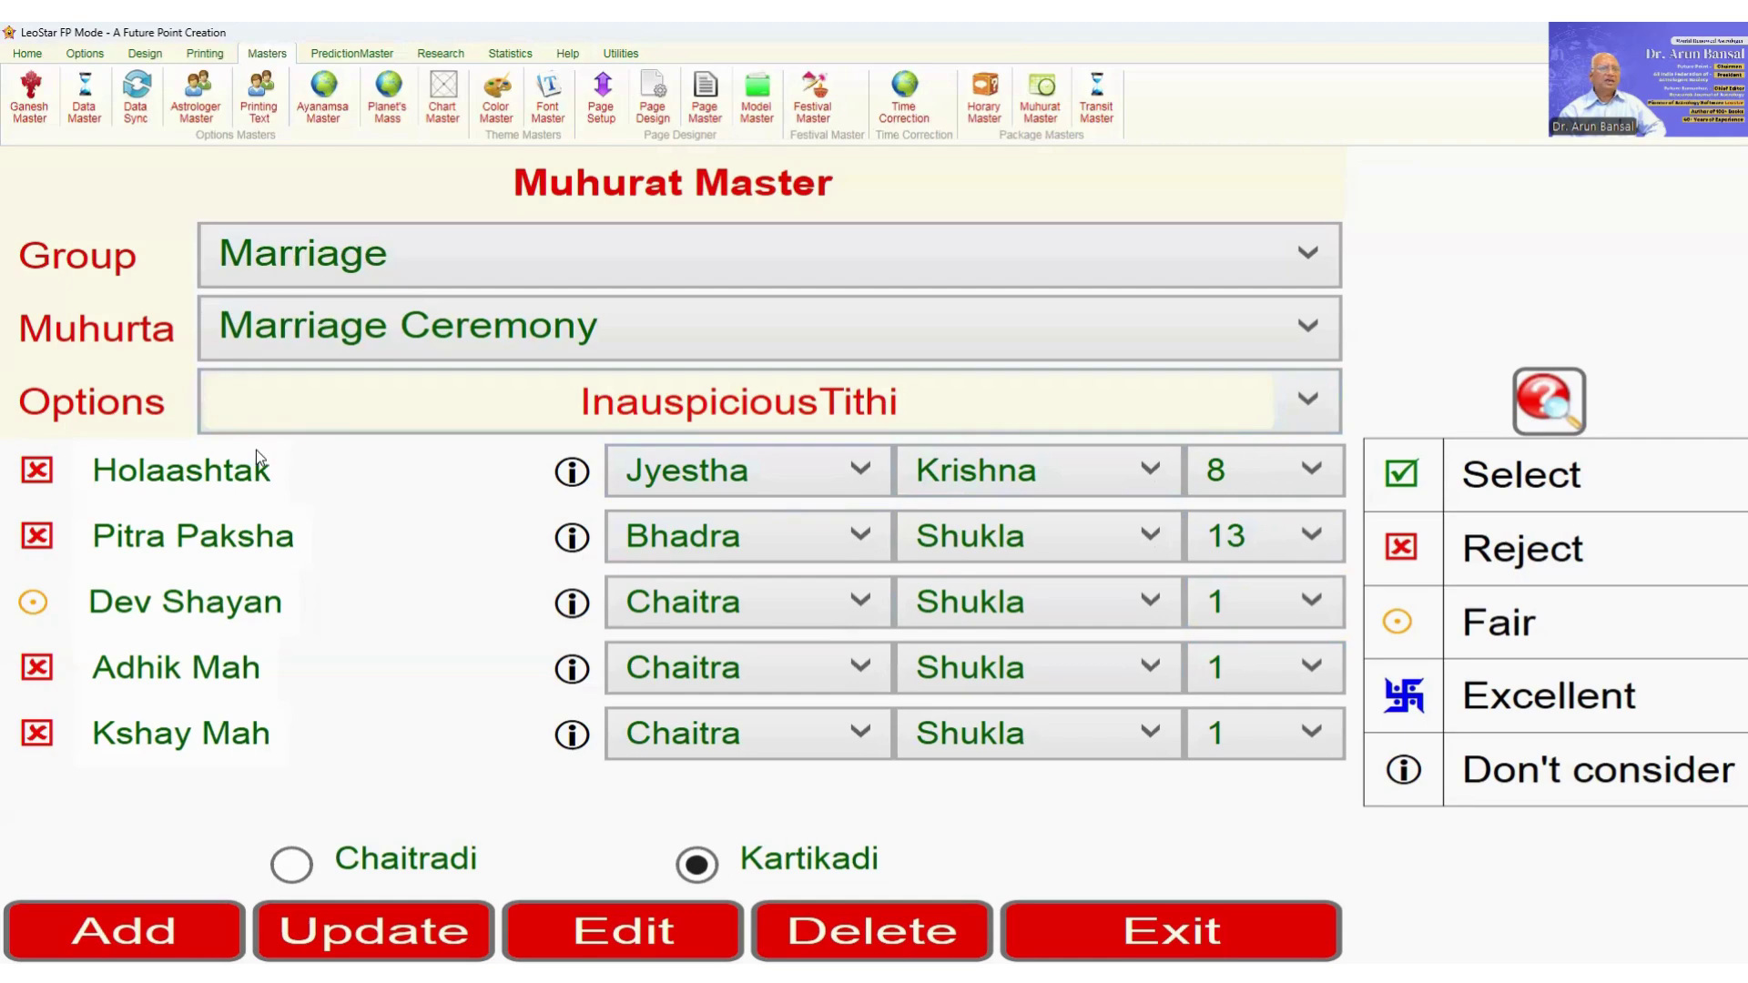
pyautogui.click(1301, 407)
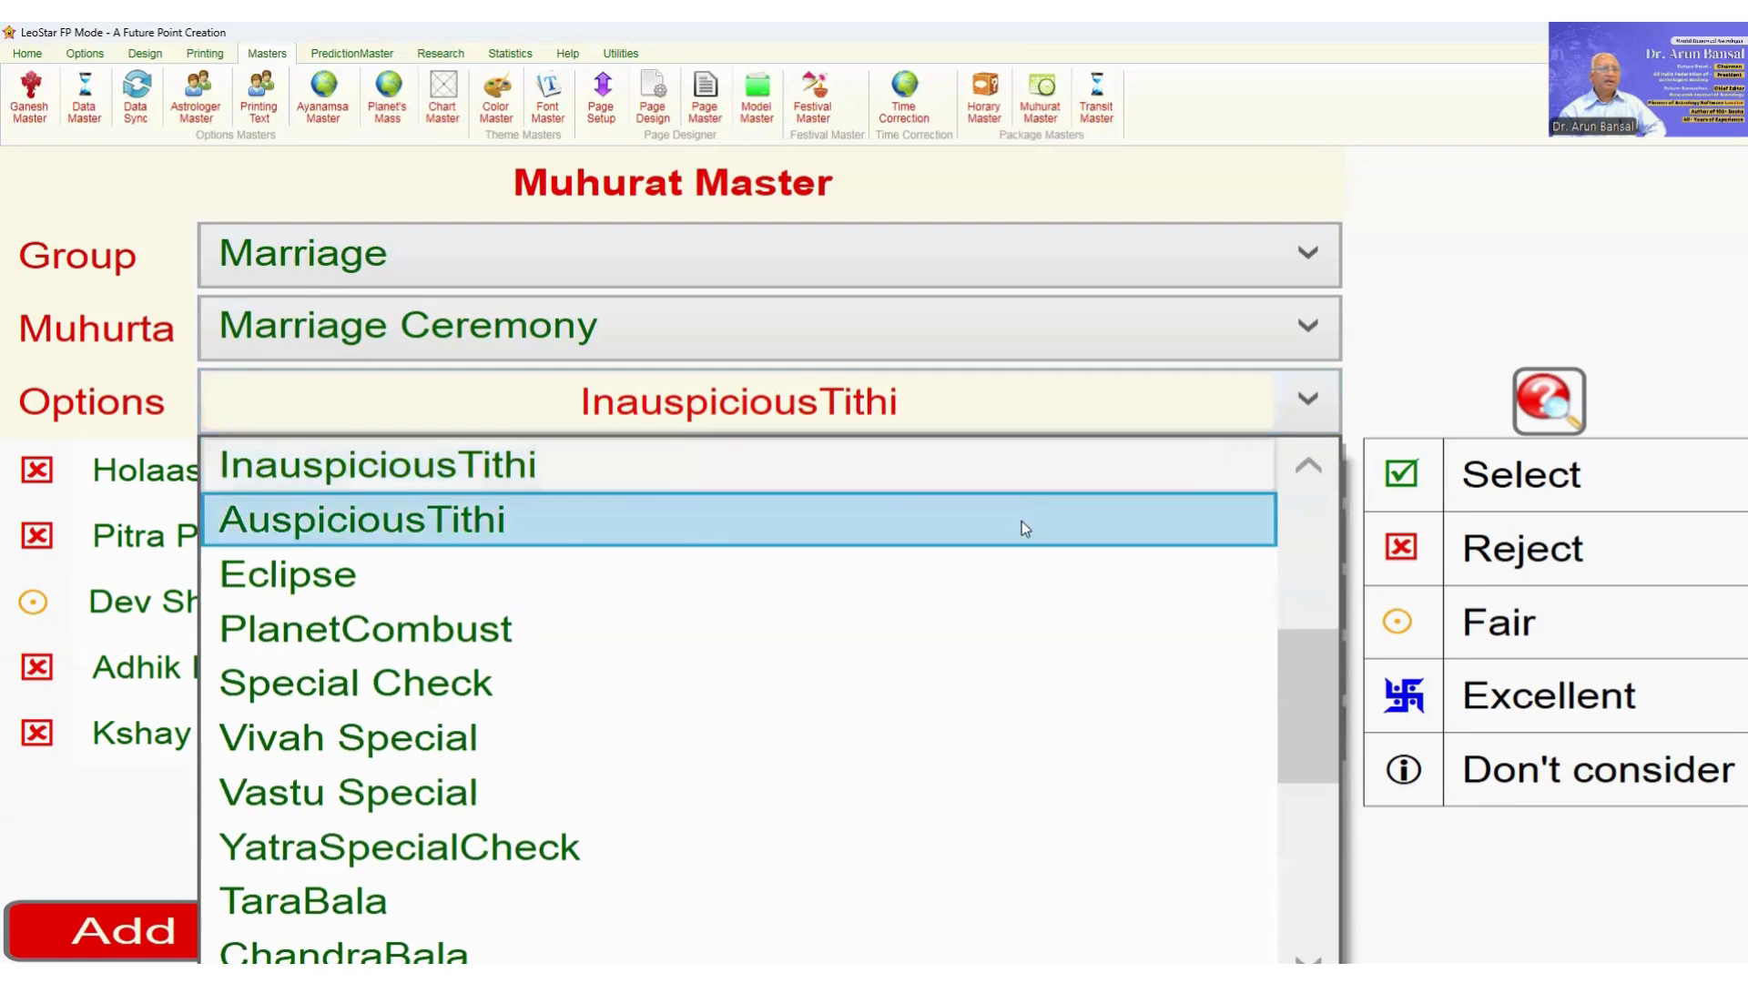
pyautogui.click(1021, 520)
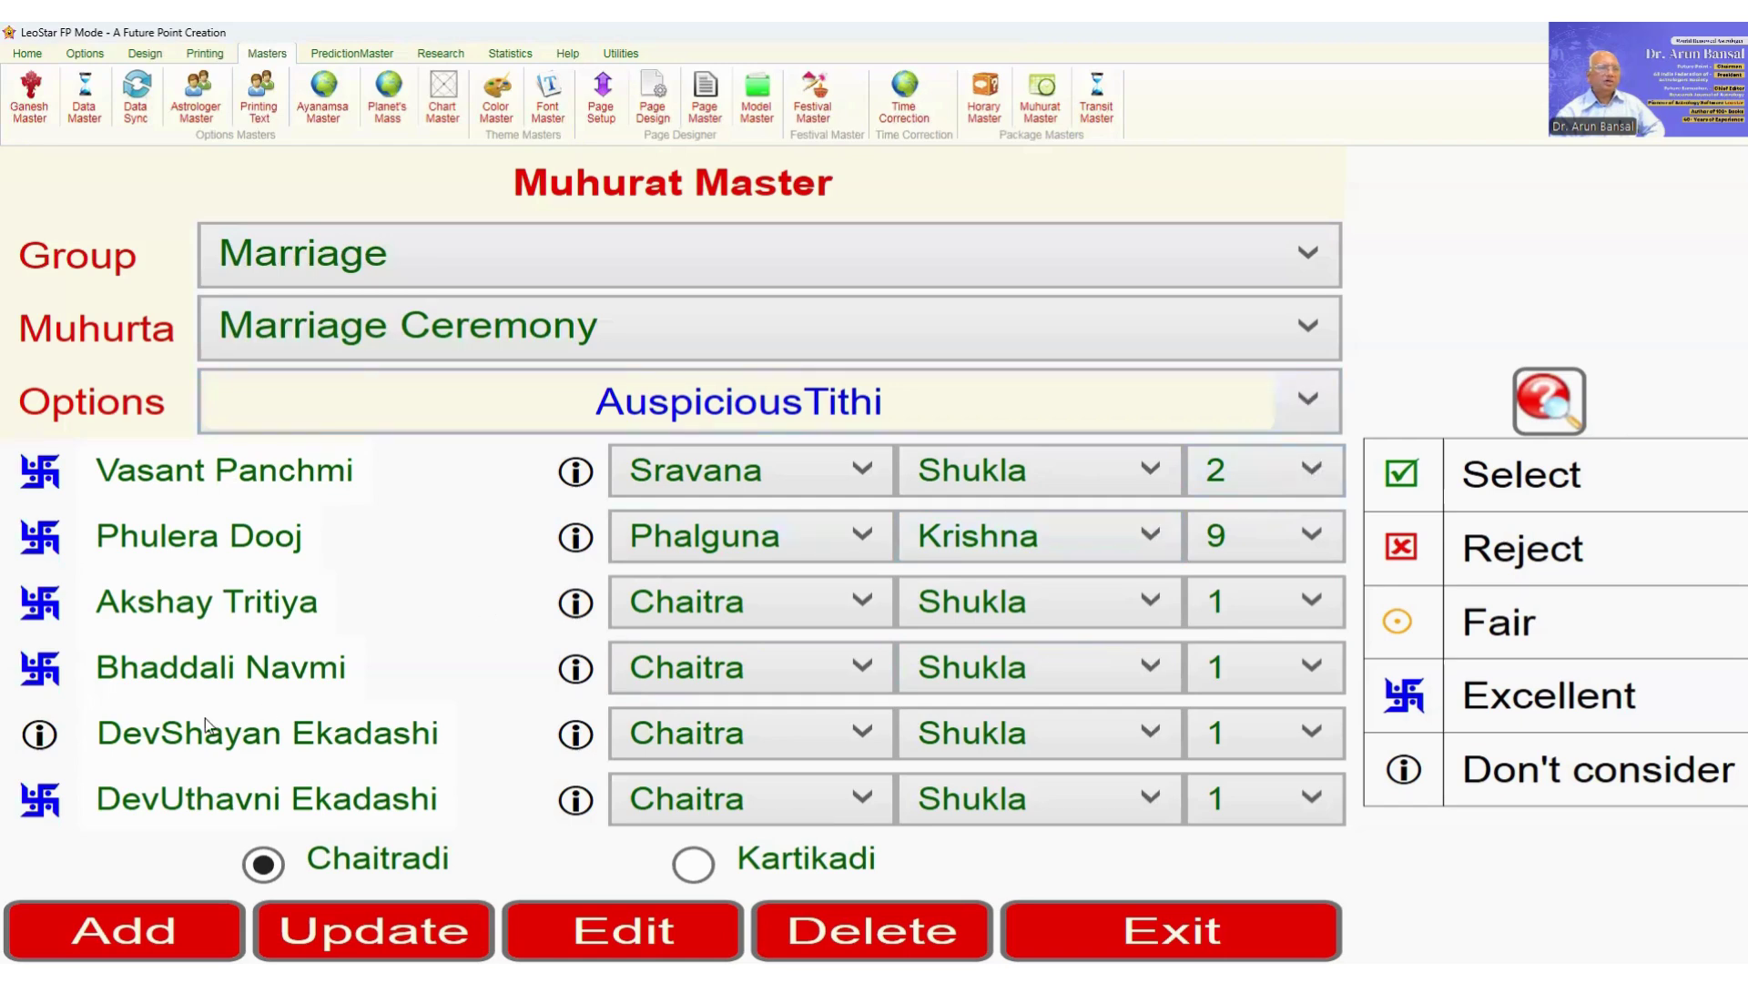
# Step: Mark DevShayan Ekadashi as Excellent among the Marriage Ceremony's auspicious tithis
pyautogui.click(40, 738)
pyautogui.click(42, 741)
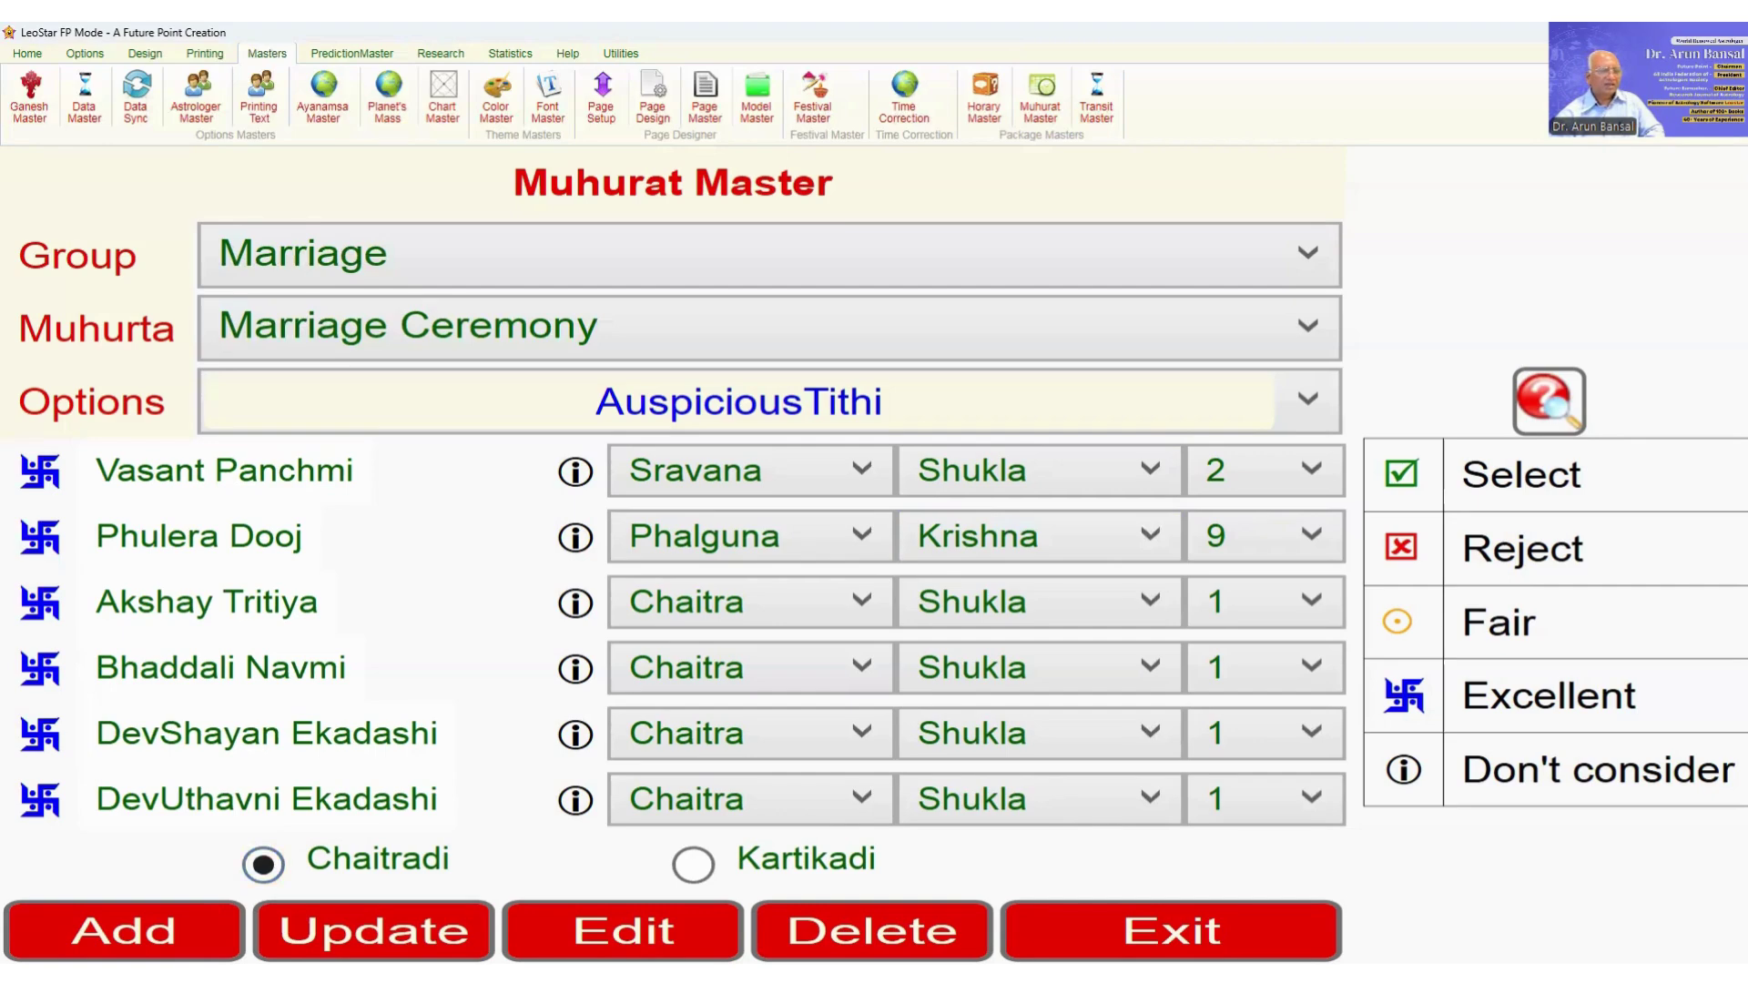
# Step: Save the changes made to the Marriage Ceremony's auspicious tithis
pyautogui.click(896, 562)
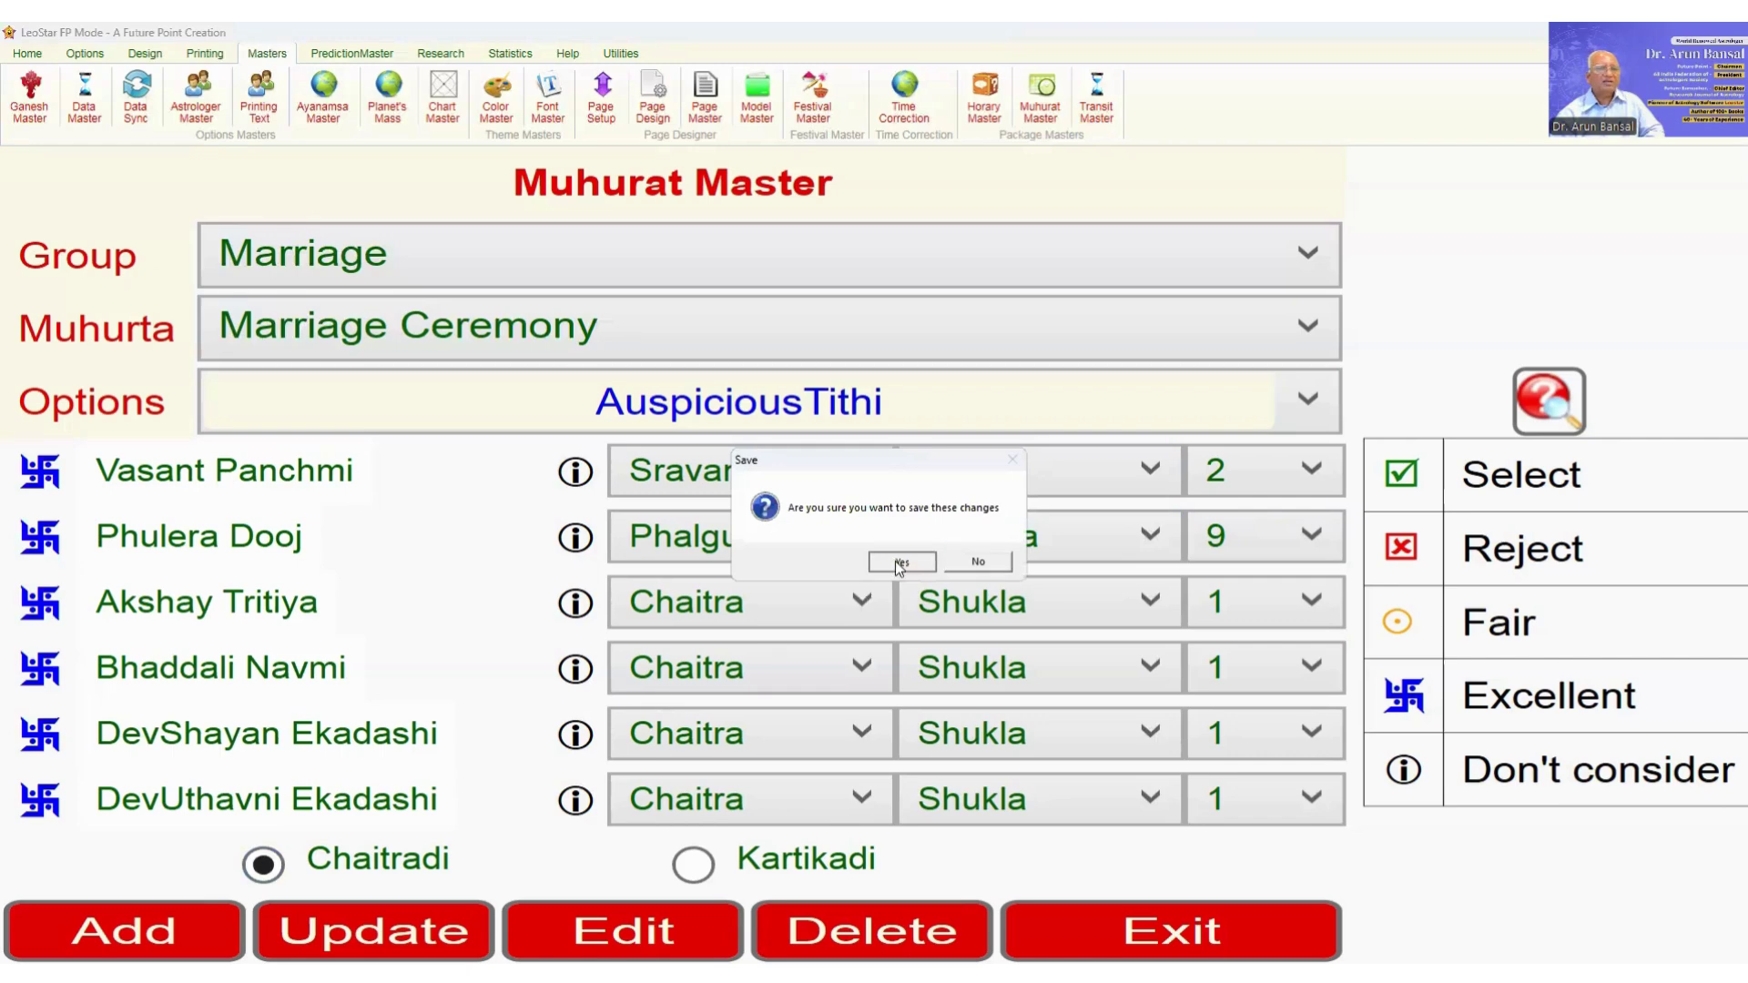
pyautogui.click(897, 555)
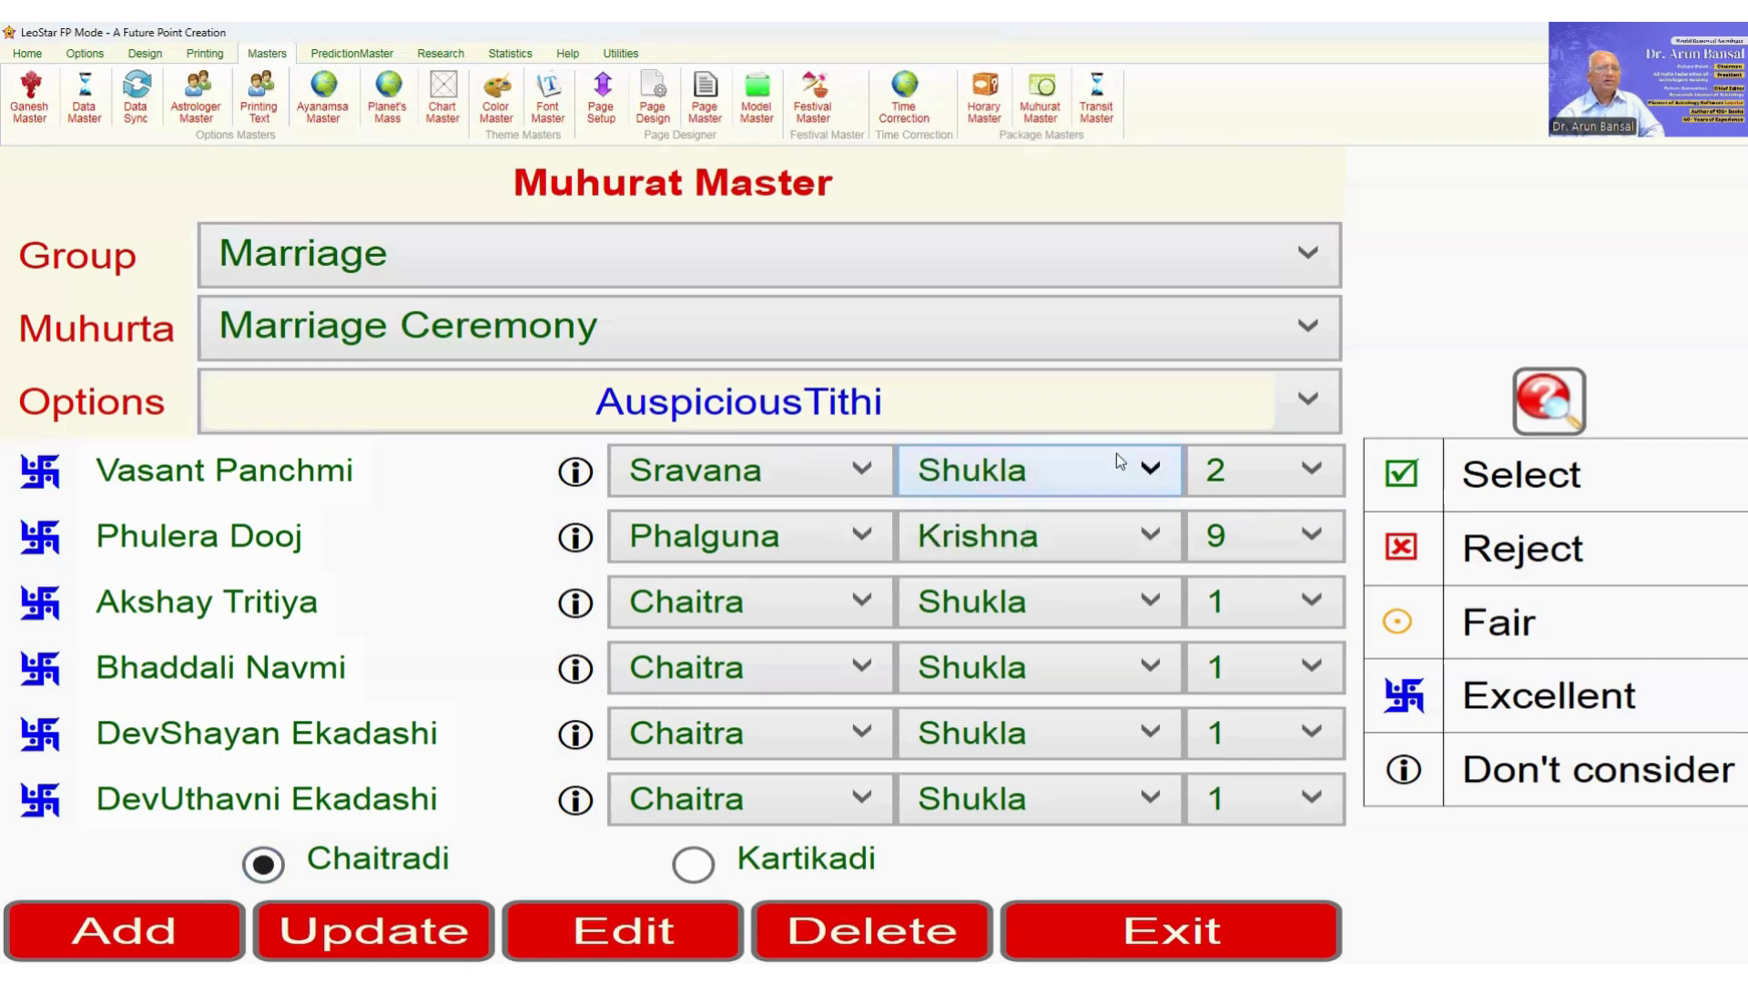
# Step: View the Marriage Ceremony settings for Eclipse, PlanetCombust and Special Check
pyautogui.click(1313, 406)
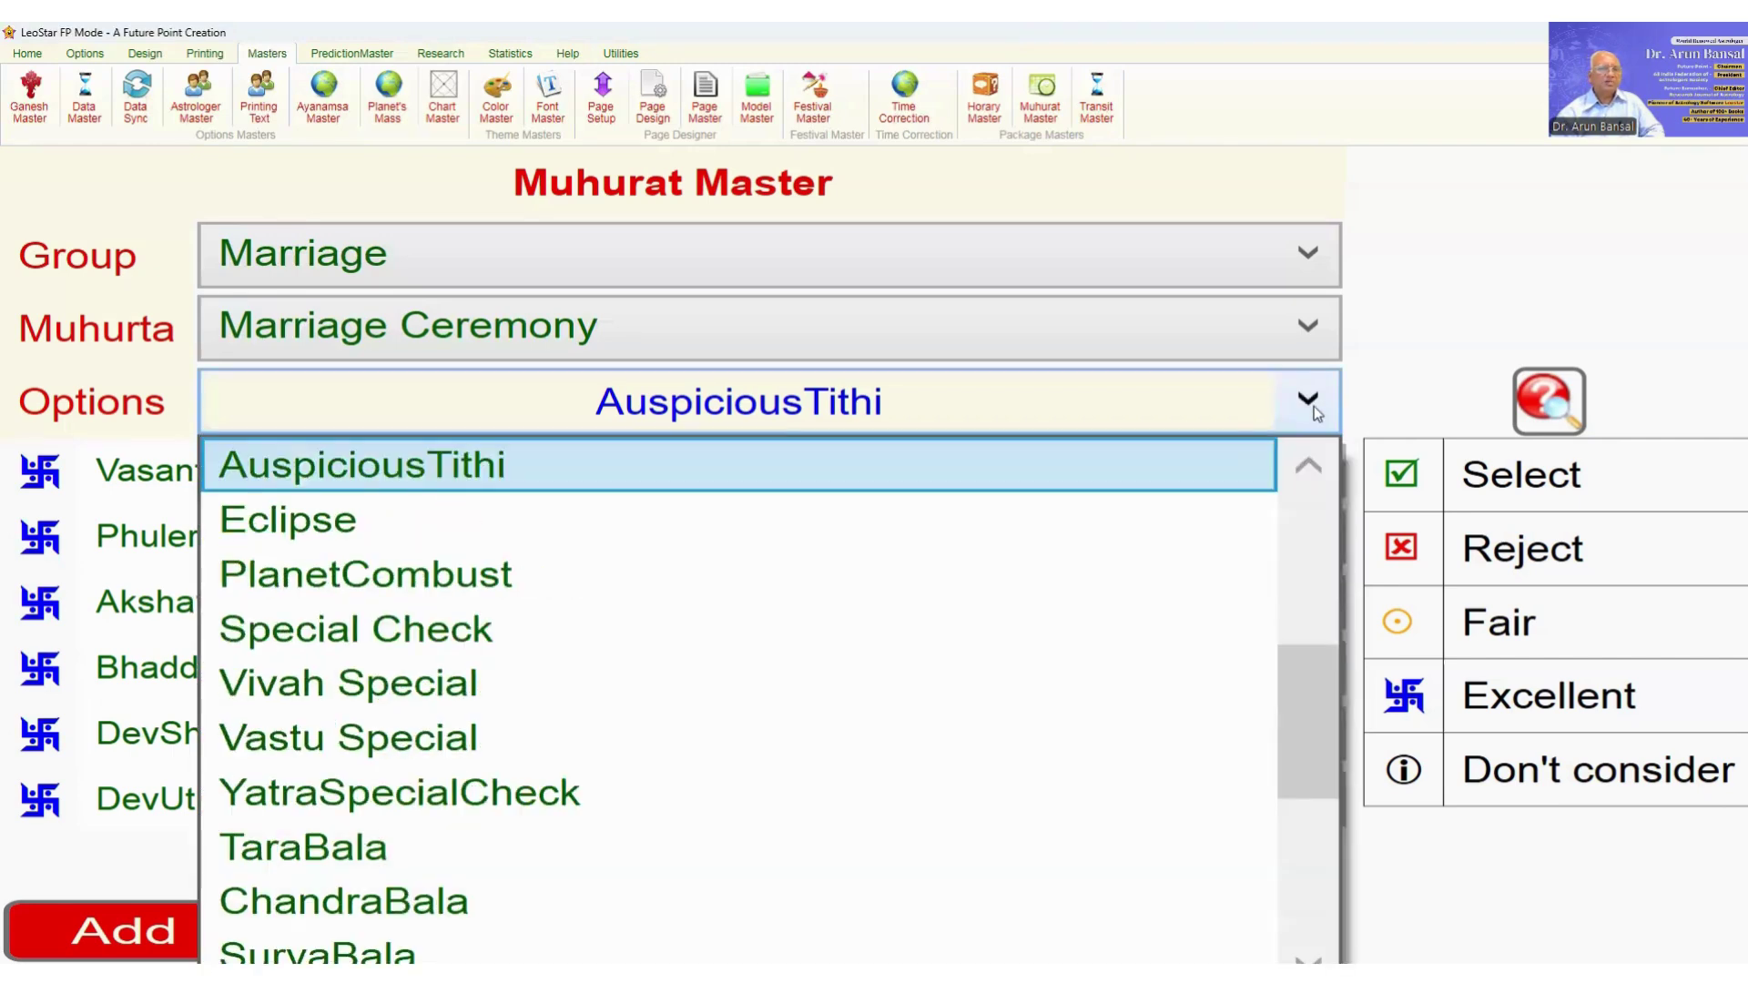
pyautogui.click(561, 522)
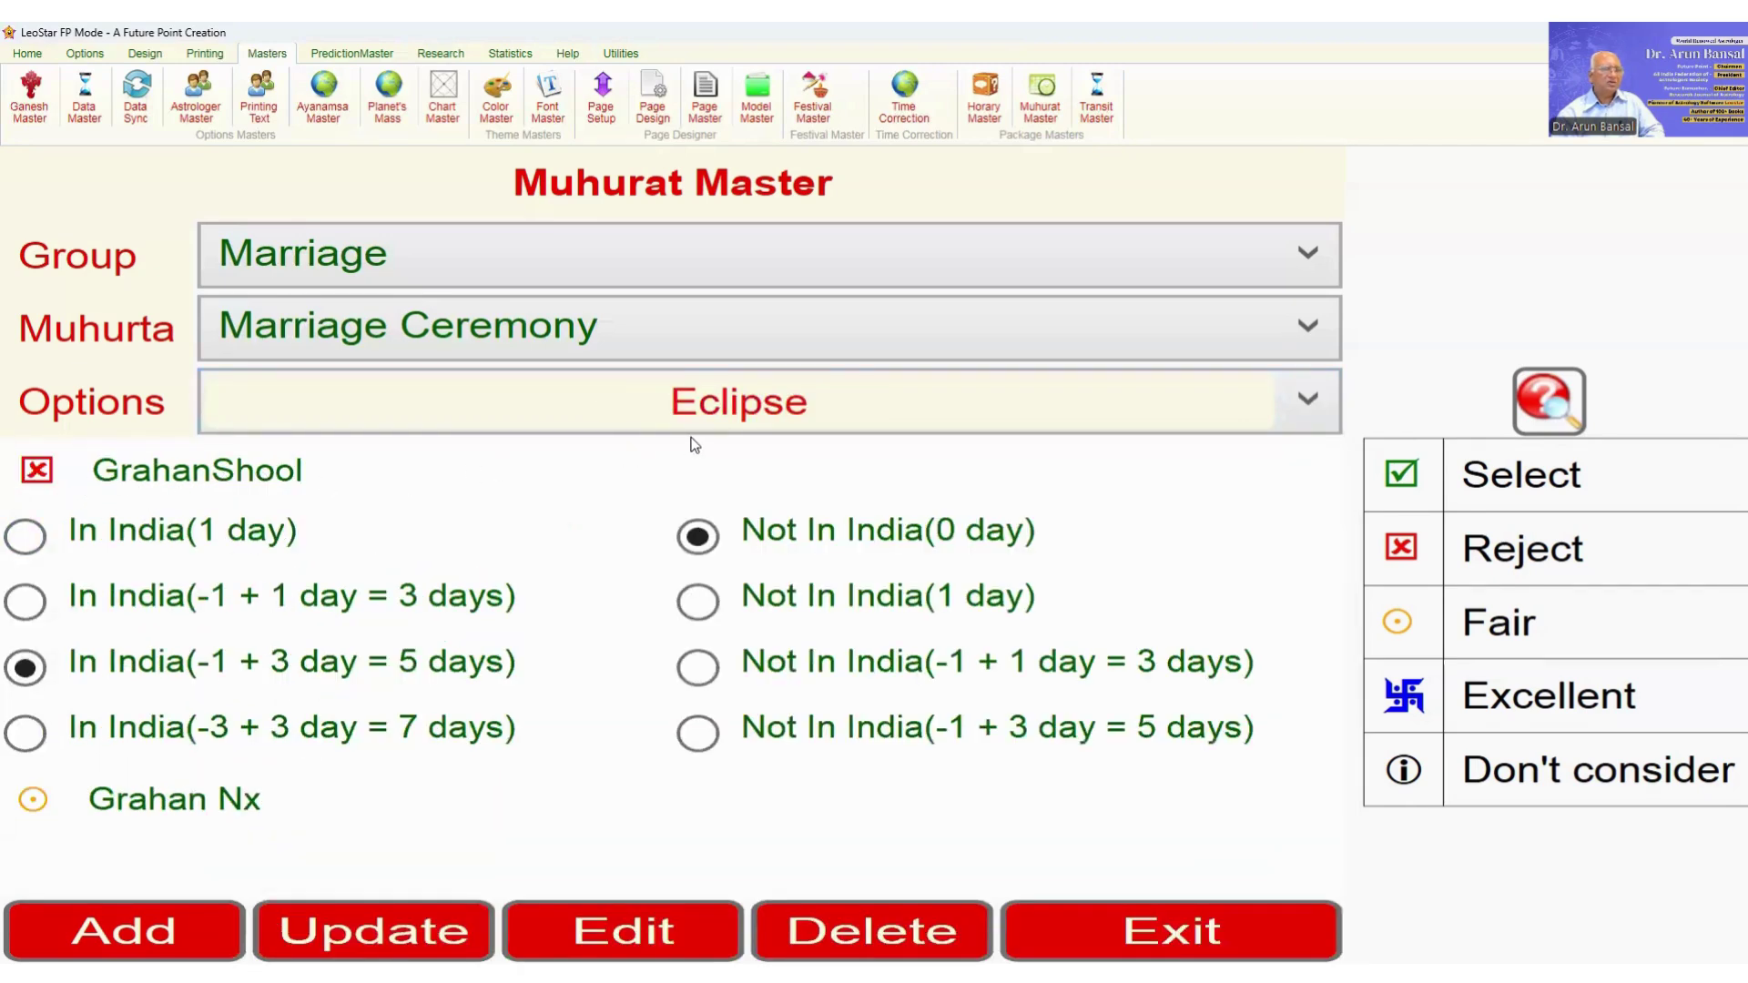
pyautogui.click(695, 536)
pyautogui.click(1309, 398)
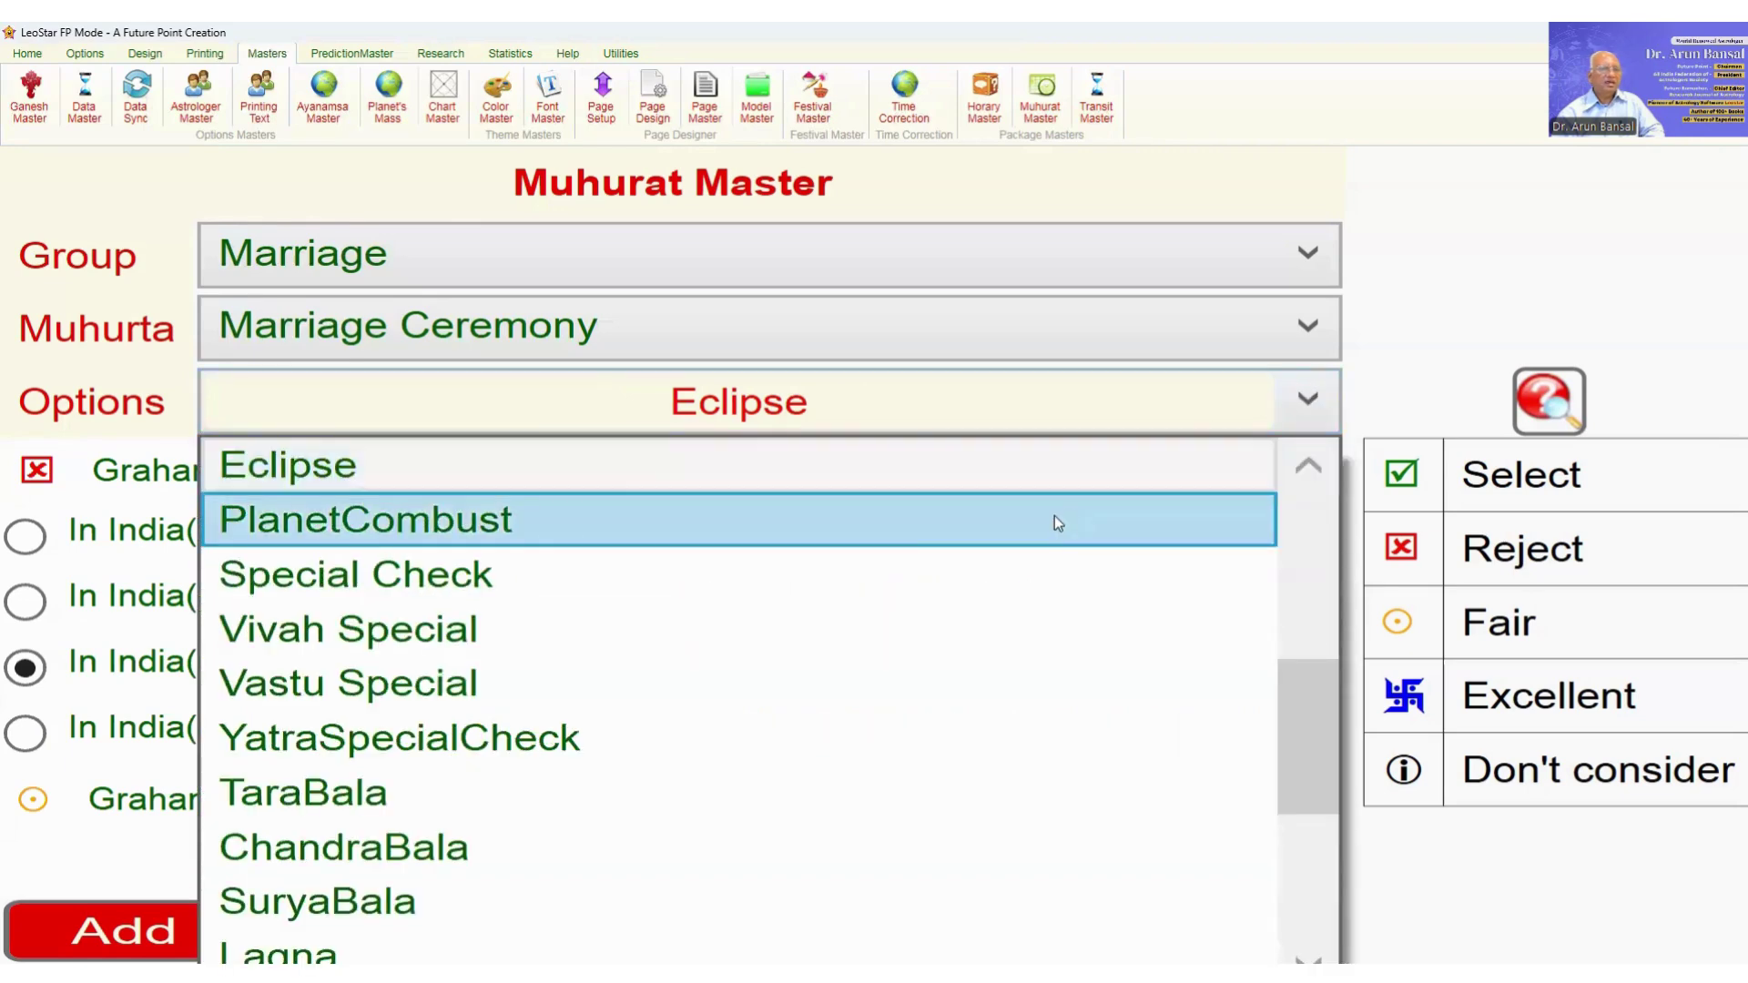
pyautogui.click(1054, 515)
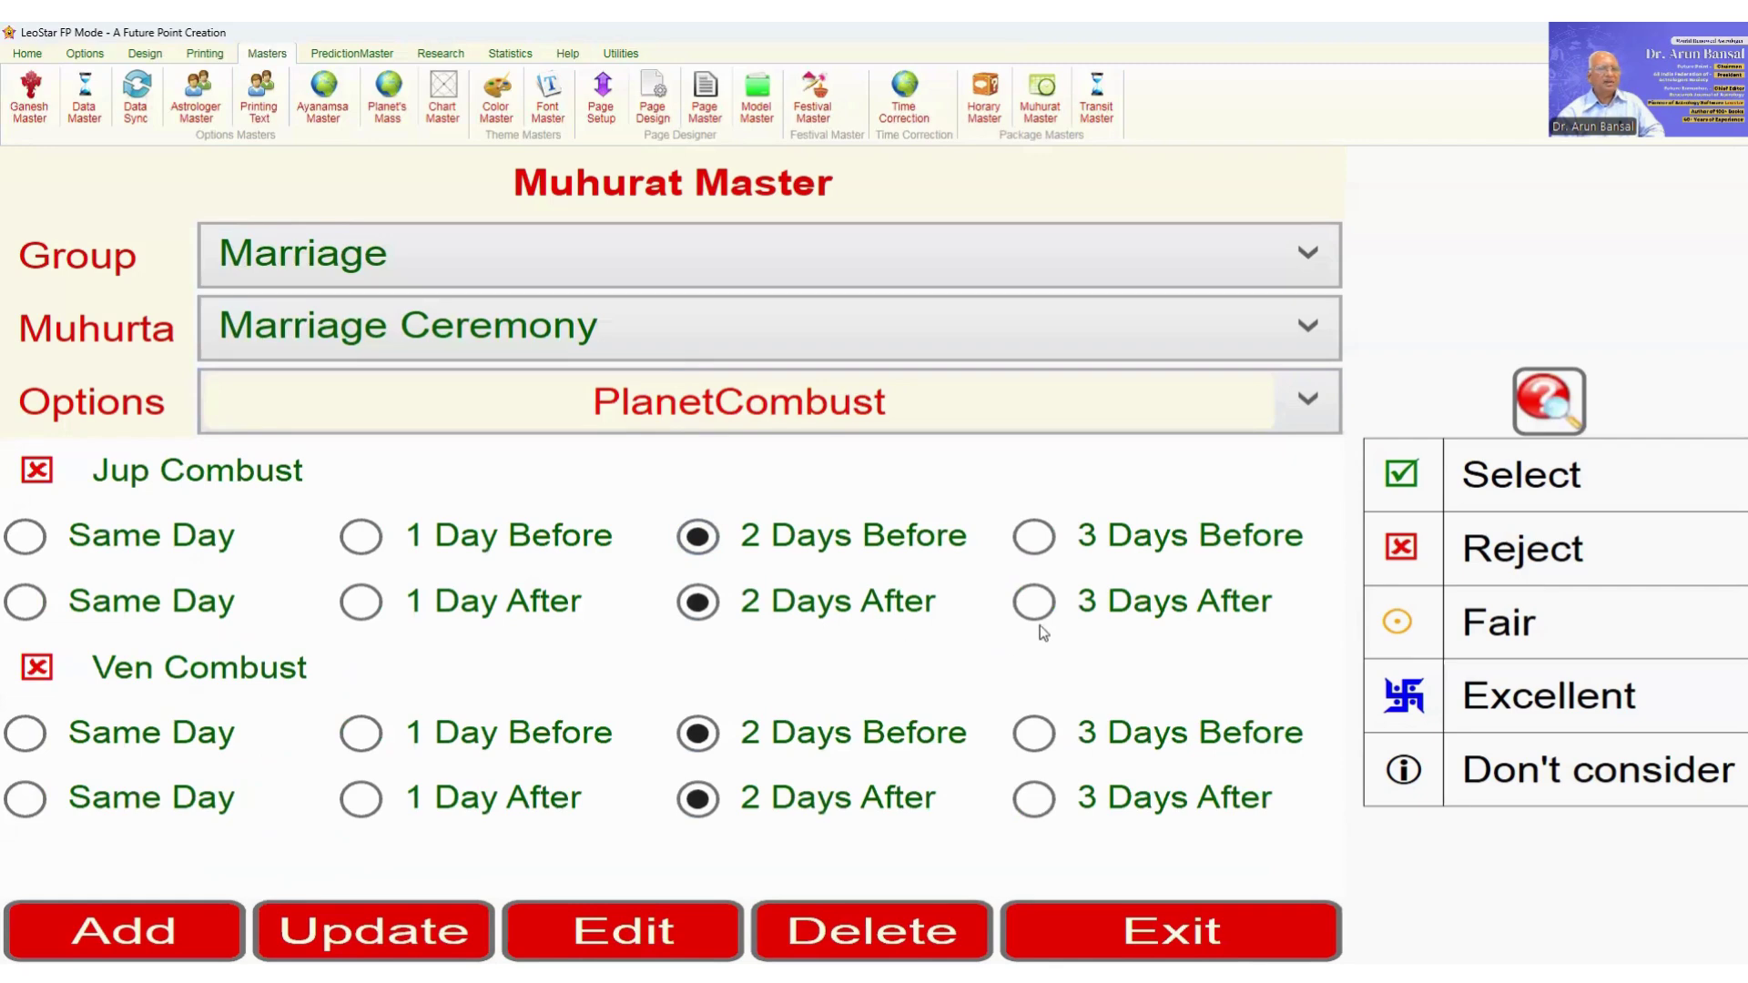
pyautogui.click(1311, 406)
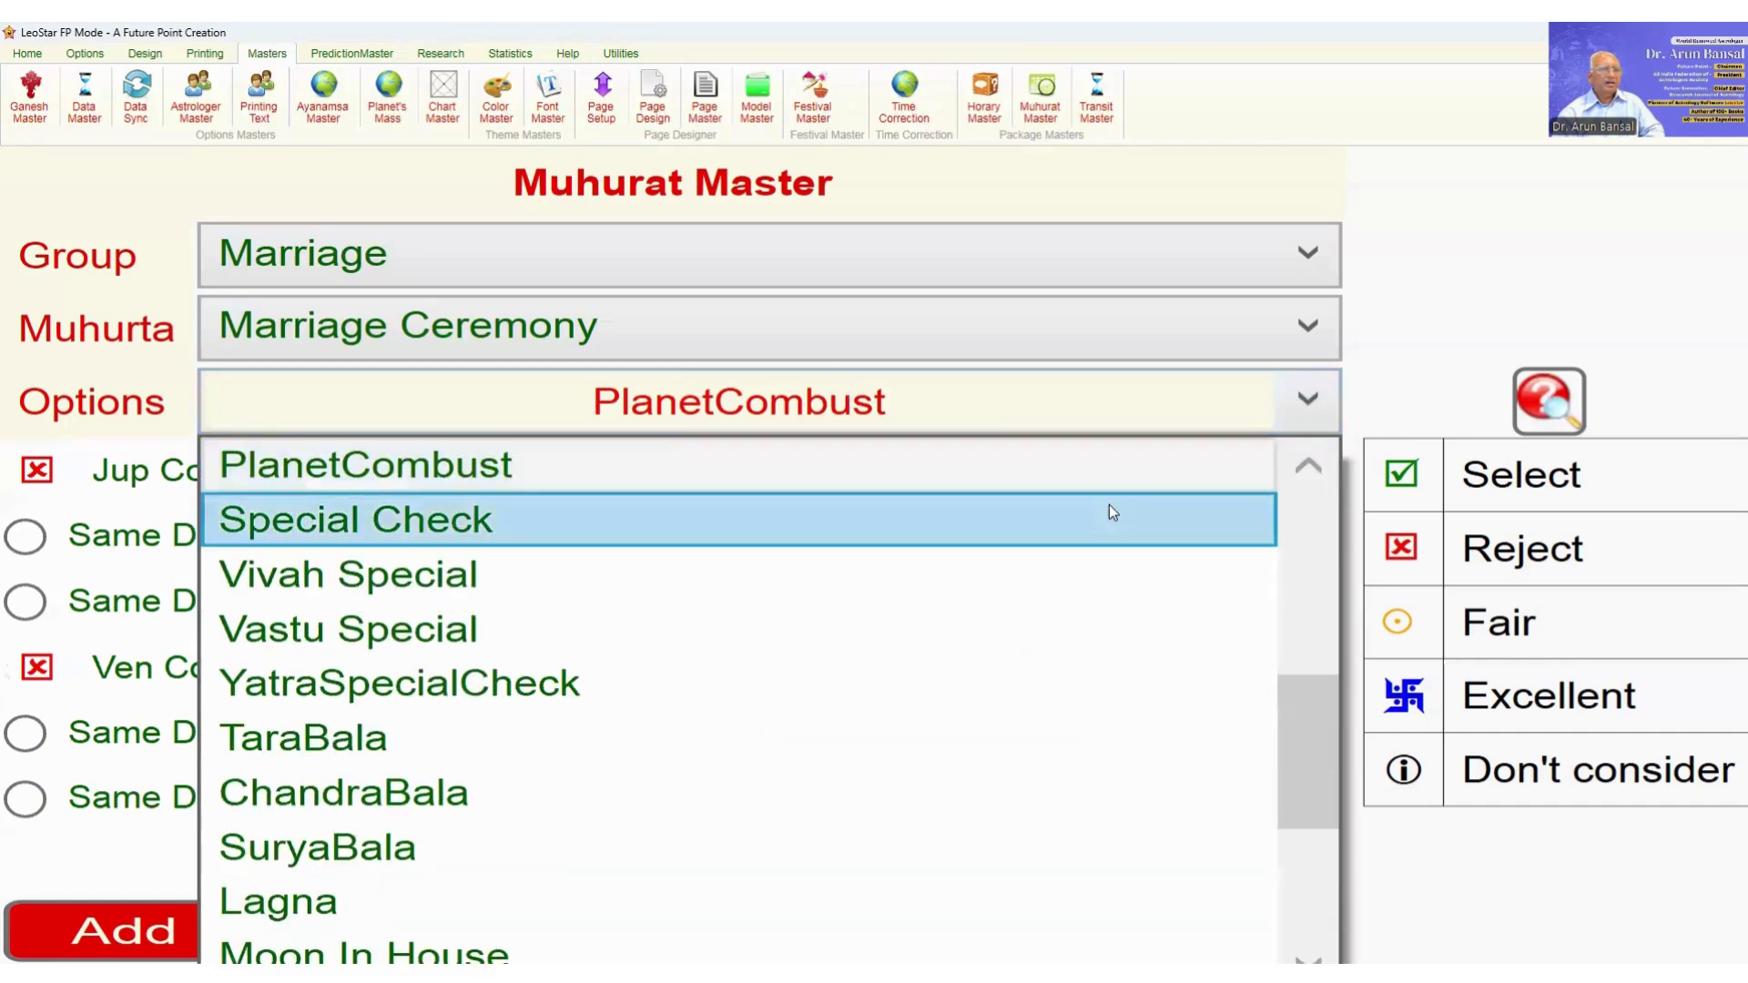
pyautogui.click(1099, 520)
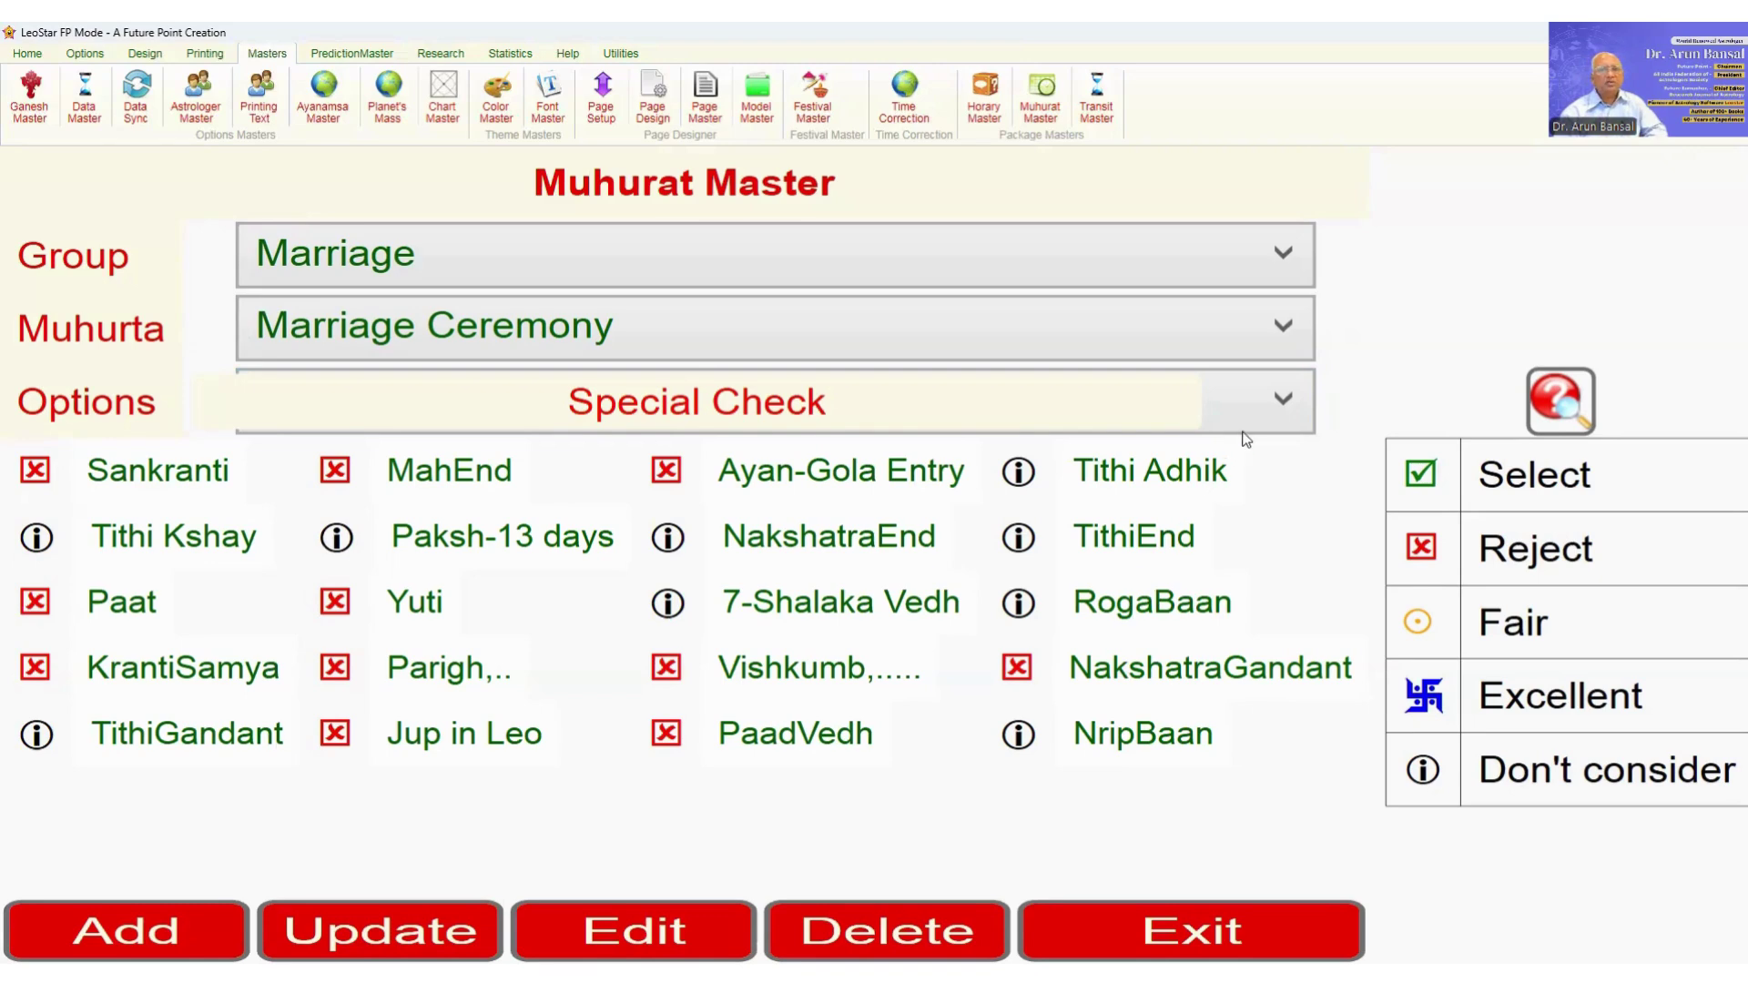
# Step: View the Marriage Ceremony settings for Vivah Special, Vastu Special and YatraSpecialCheck
pyautogui.click(1278, 406)
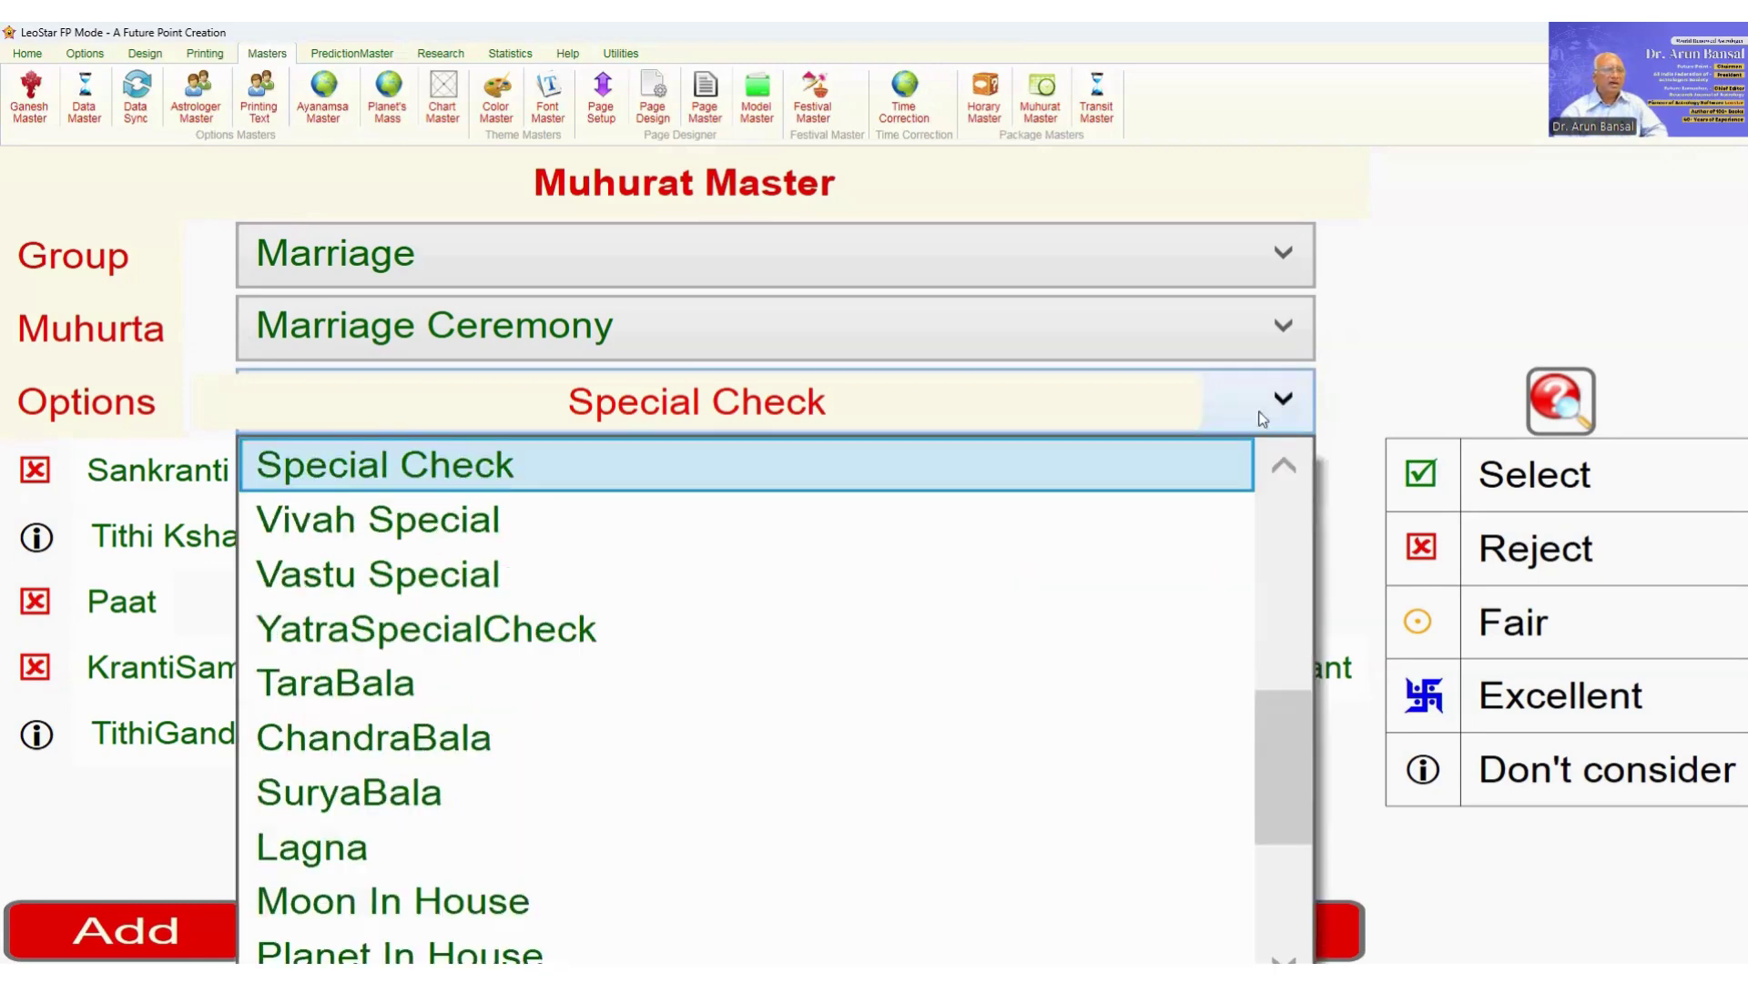
pyautogui.click(599, 531)
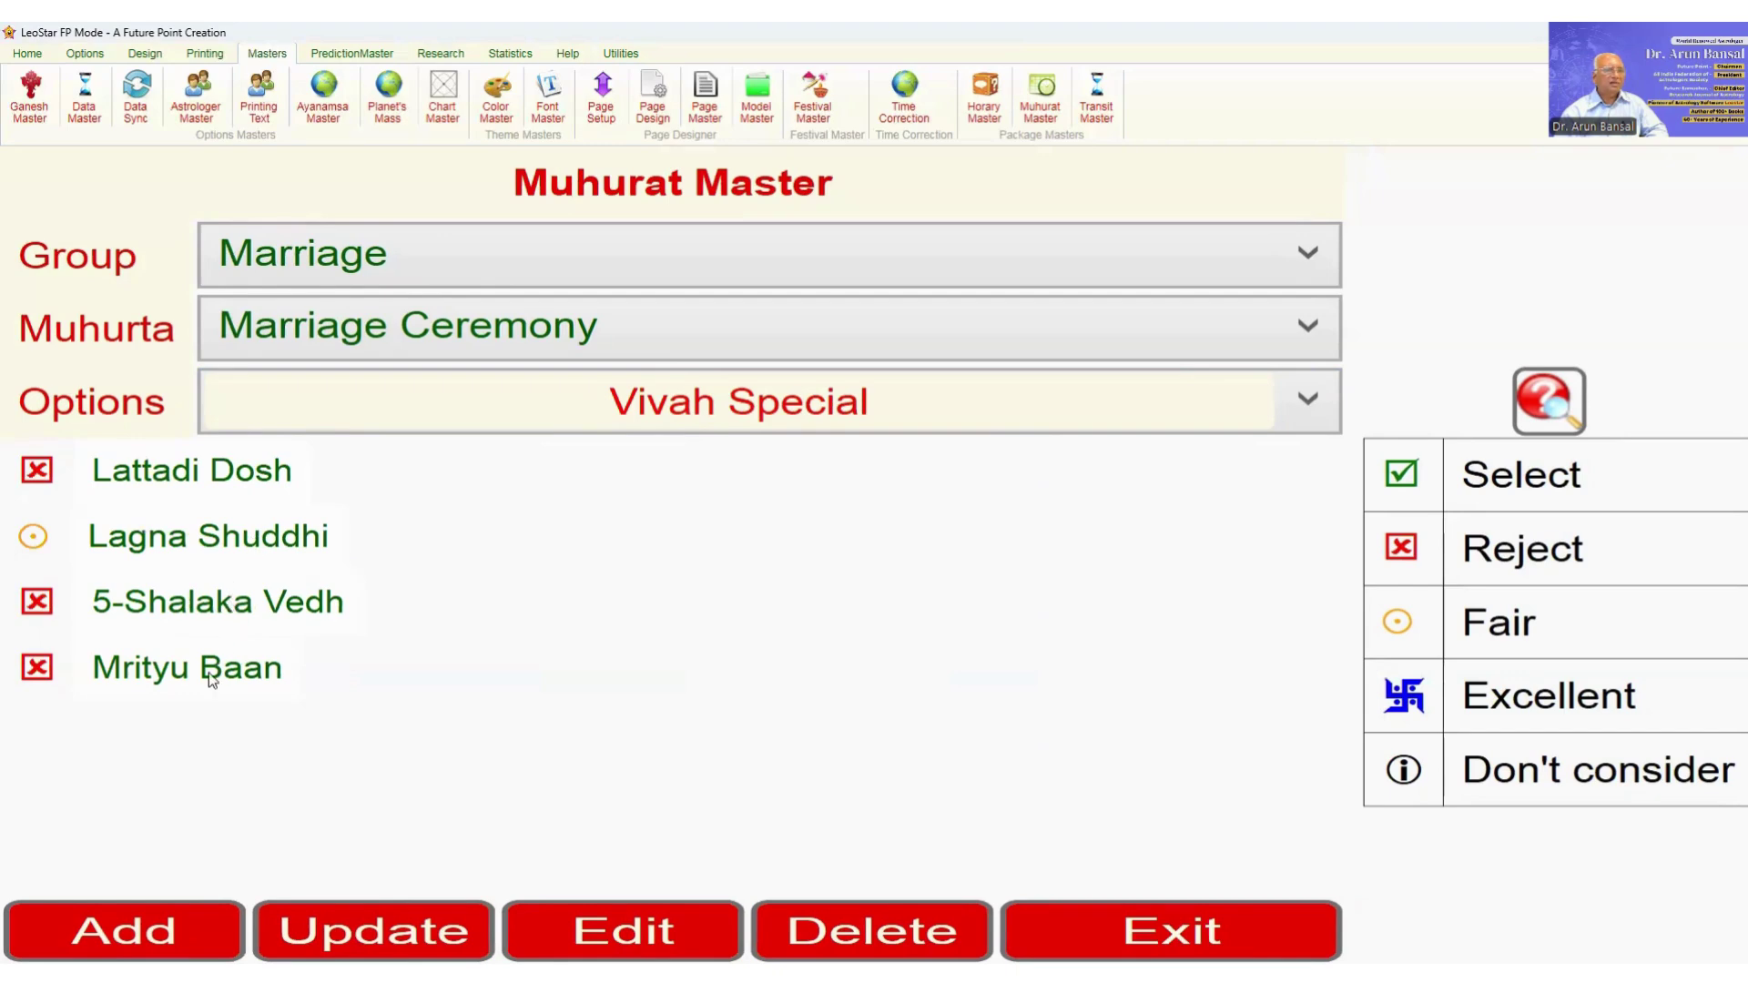
pyautogui.click(1309, 402)
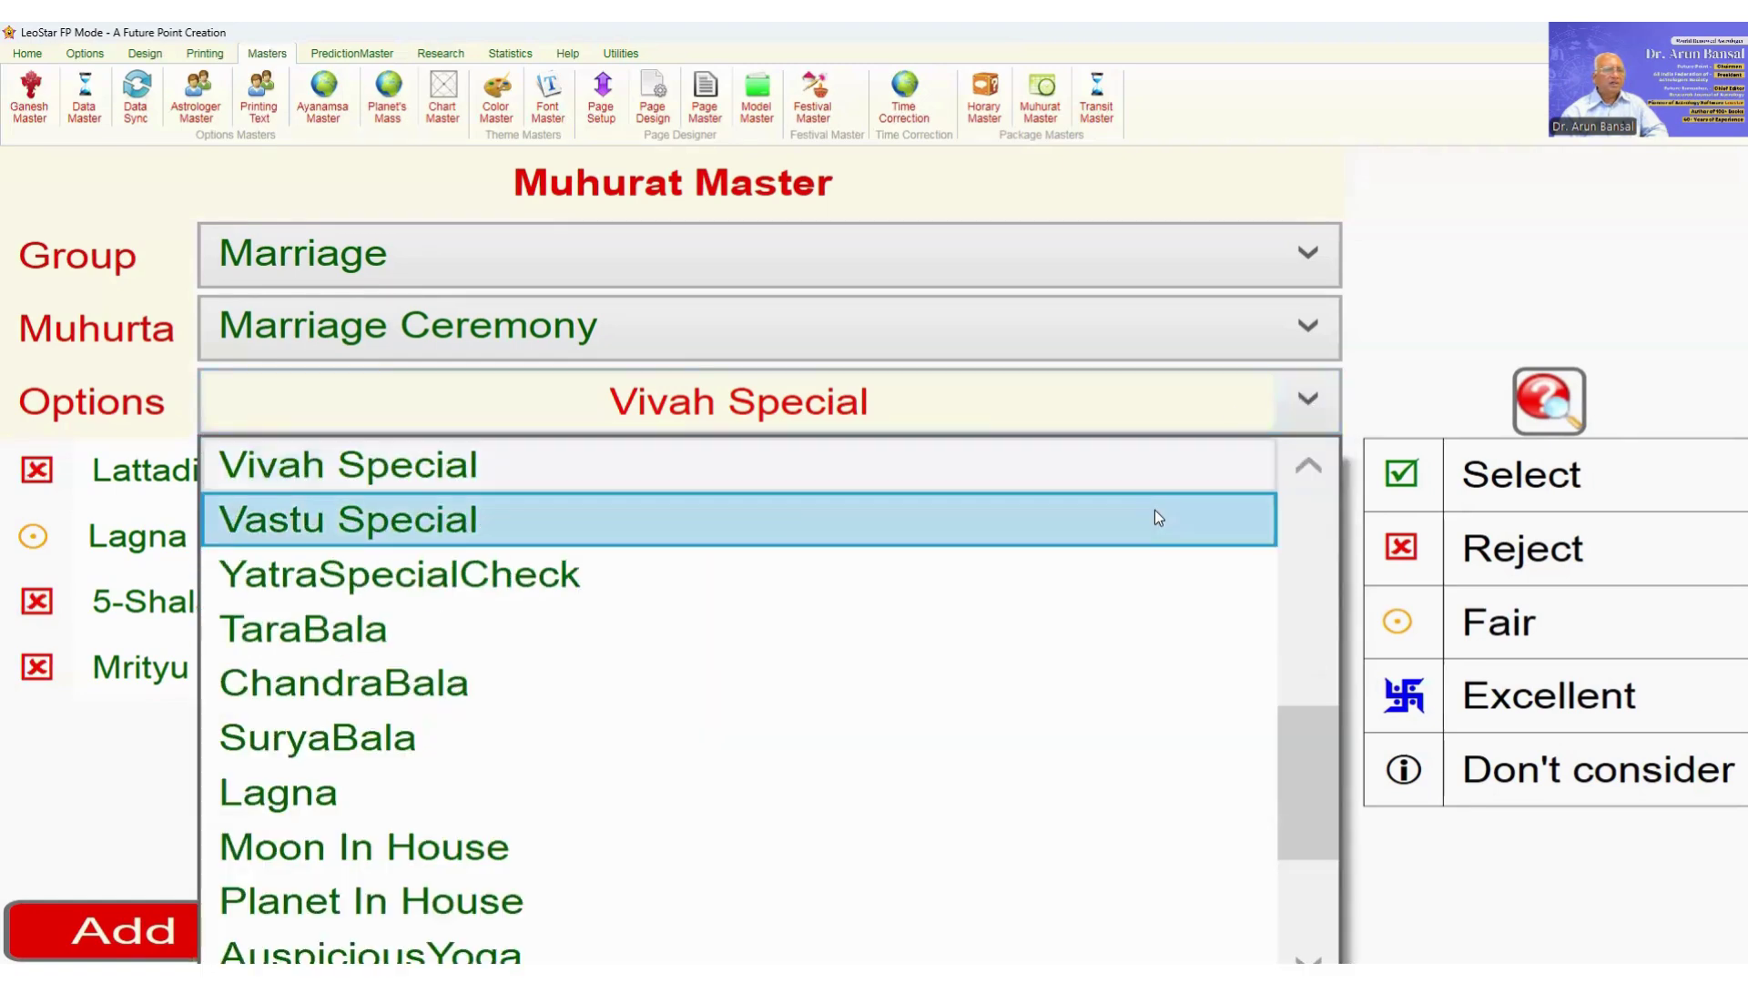
pyautogui.click(1154, 511)
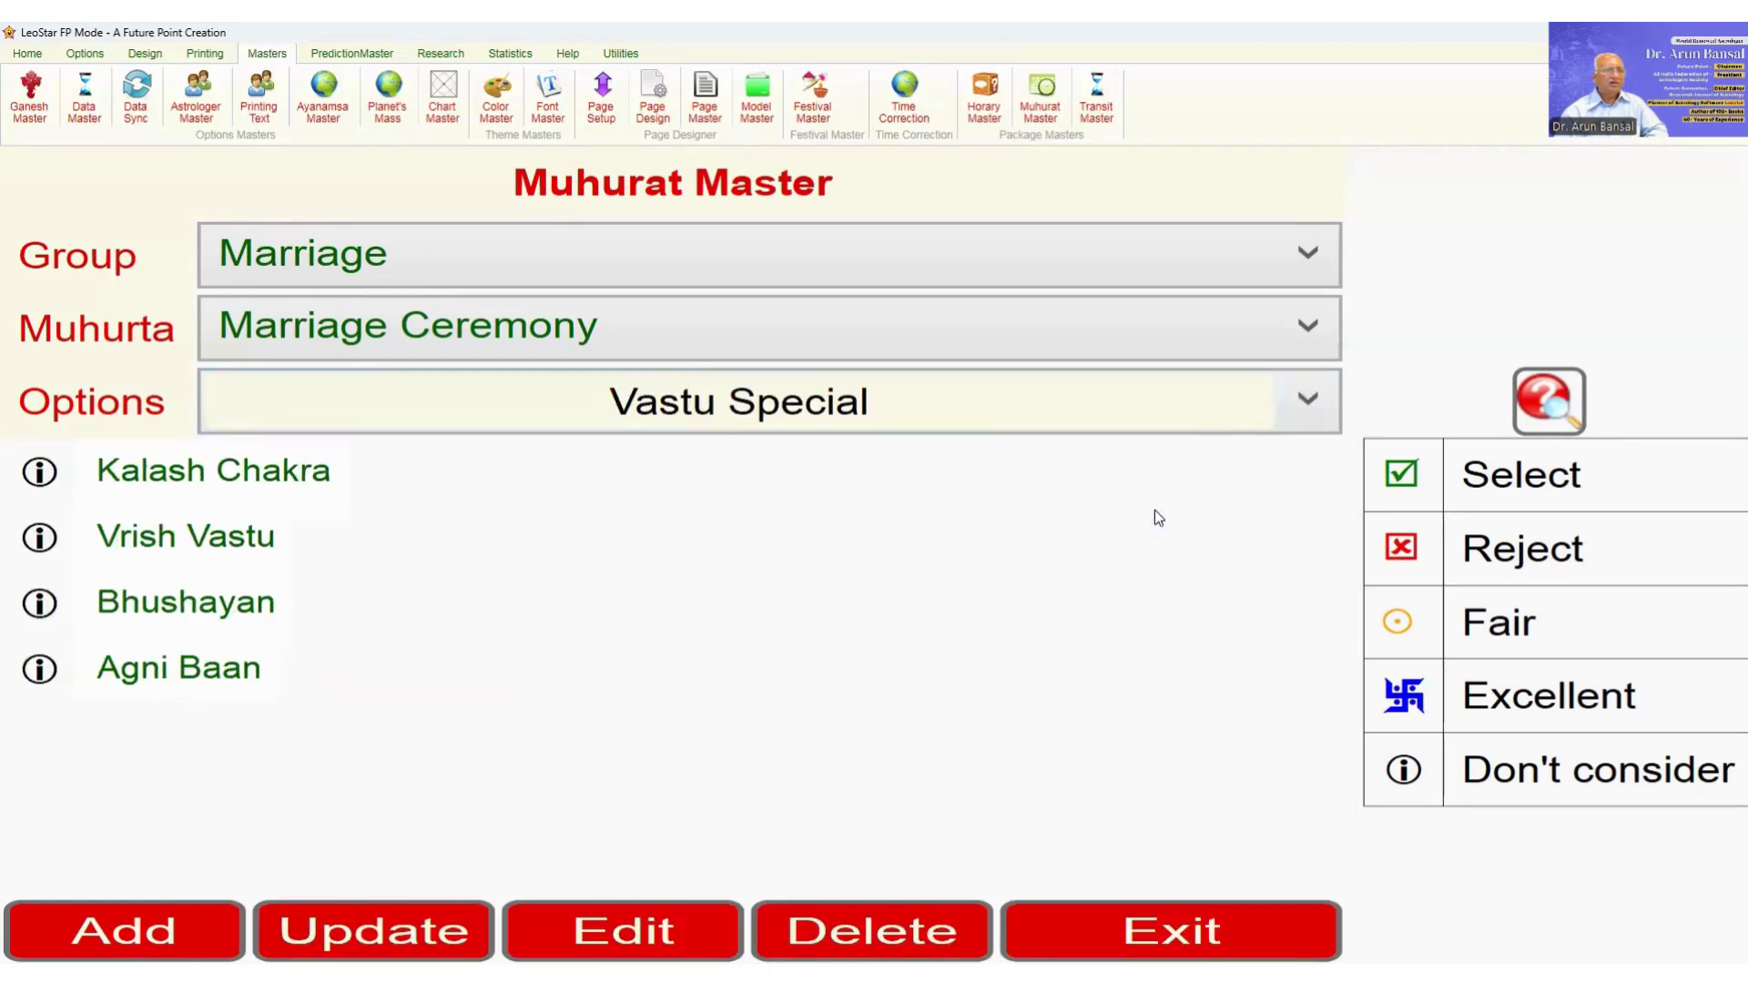
pyautogui.click(1305, 399)
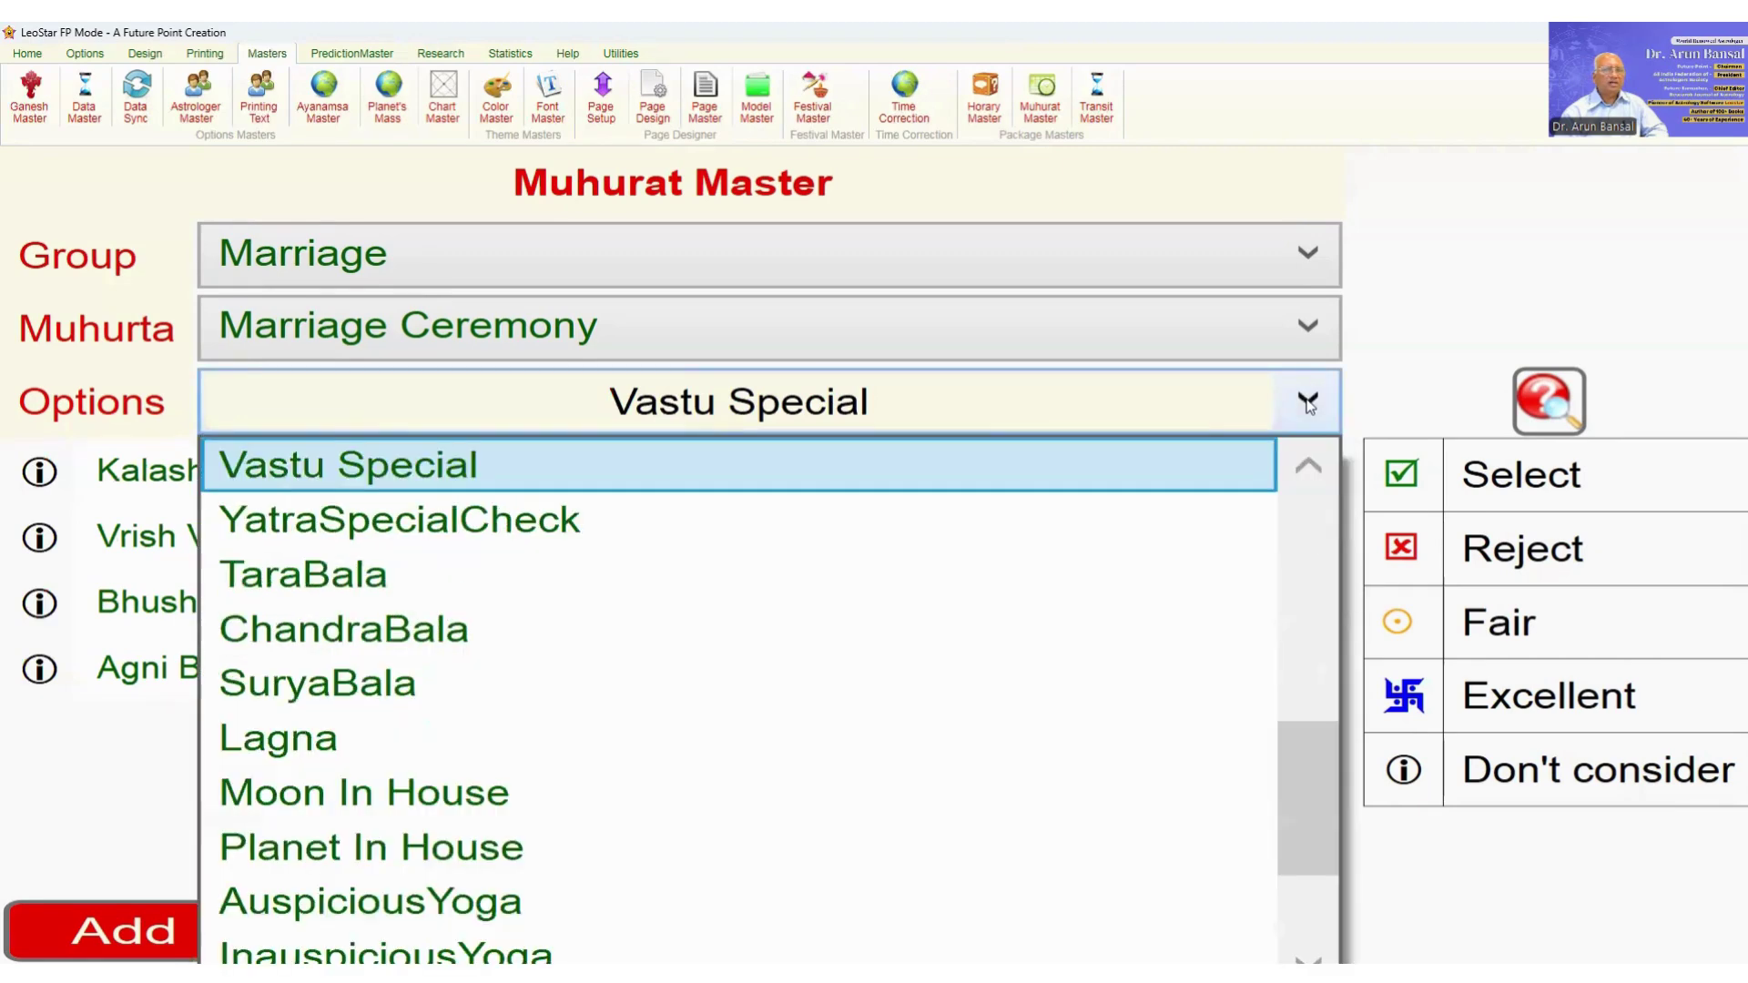
pyautogui.click(1195, 506)
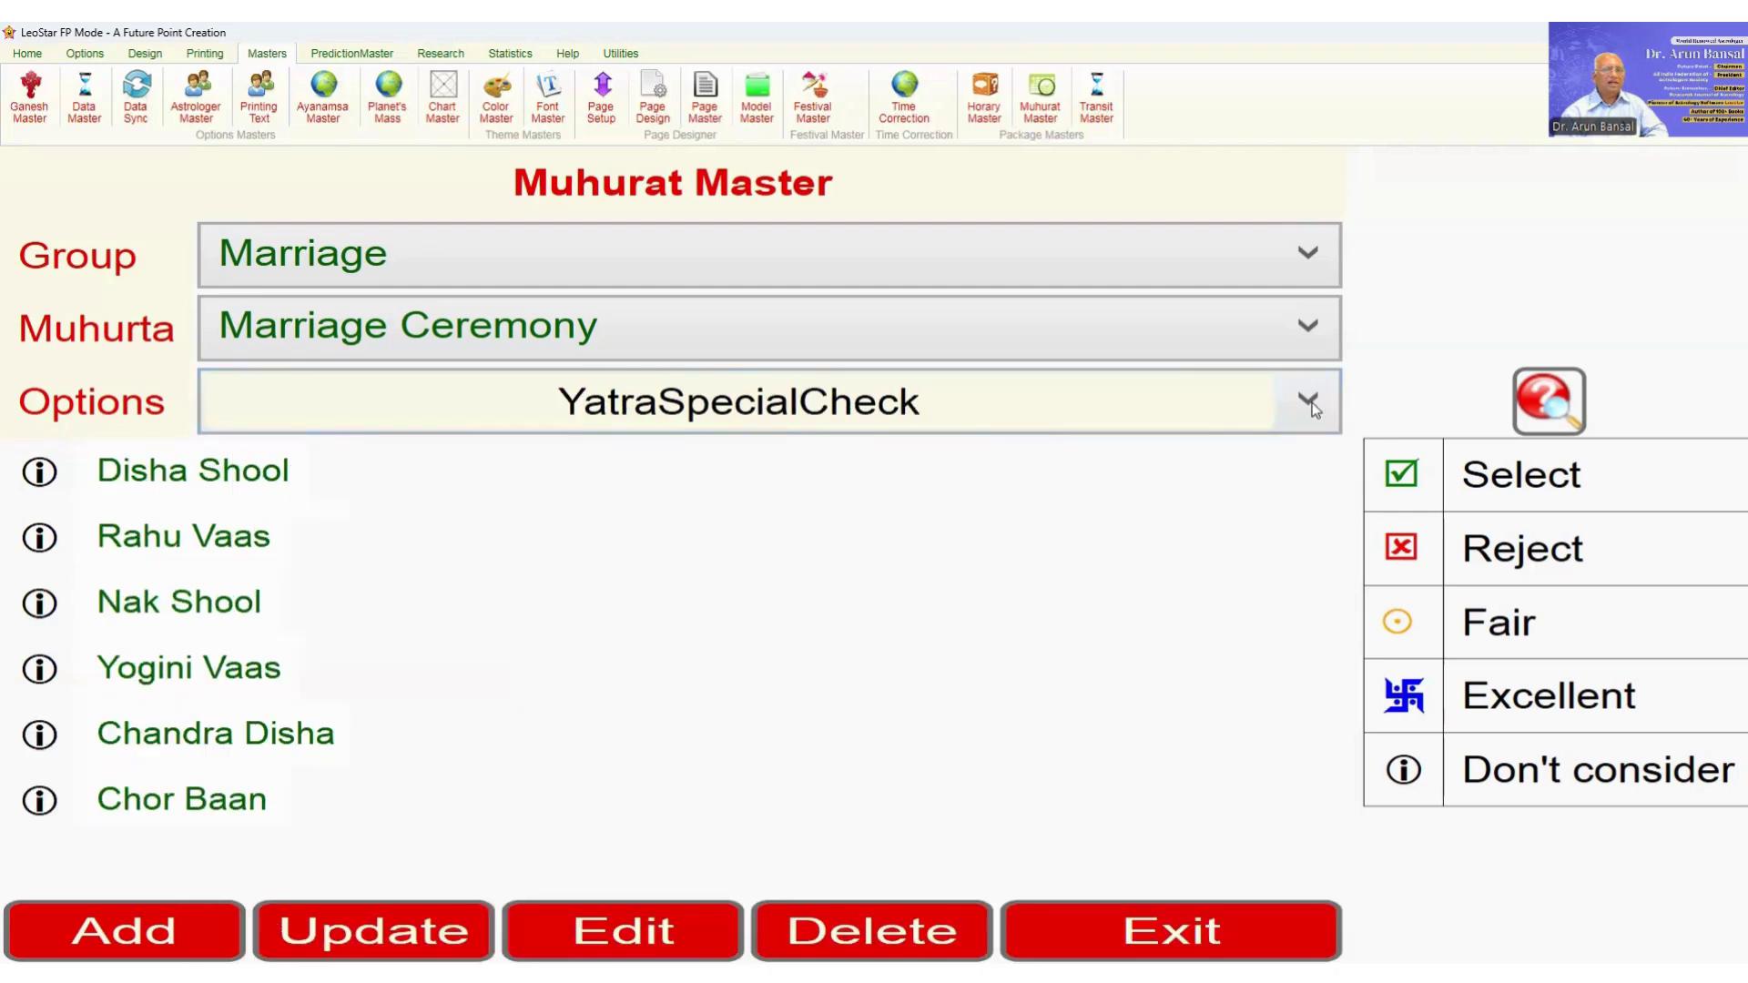
# Step: View the Marriage Ceremony settings for TaraBala, ChandraBala and SuryaBala
pyautogui.click(1305, 399)
pyautogui.click(1156, 513)
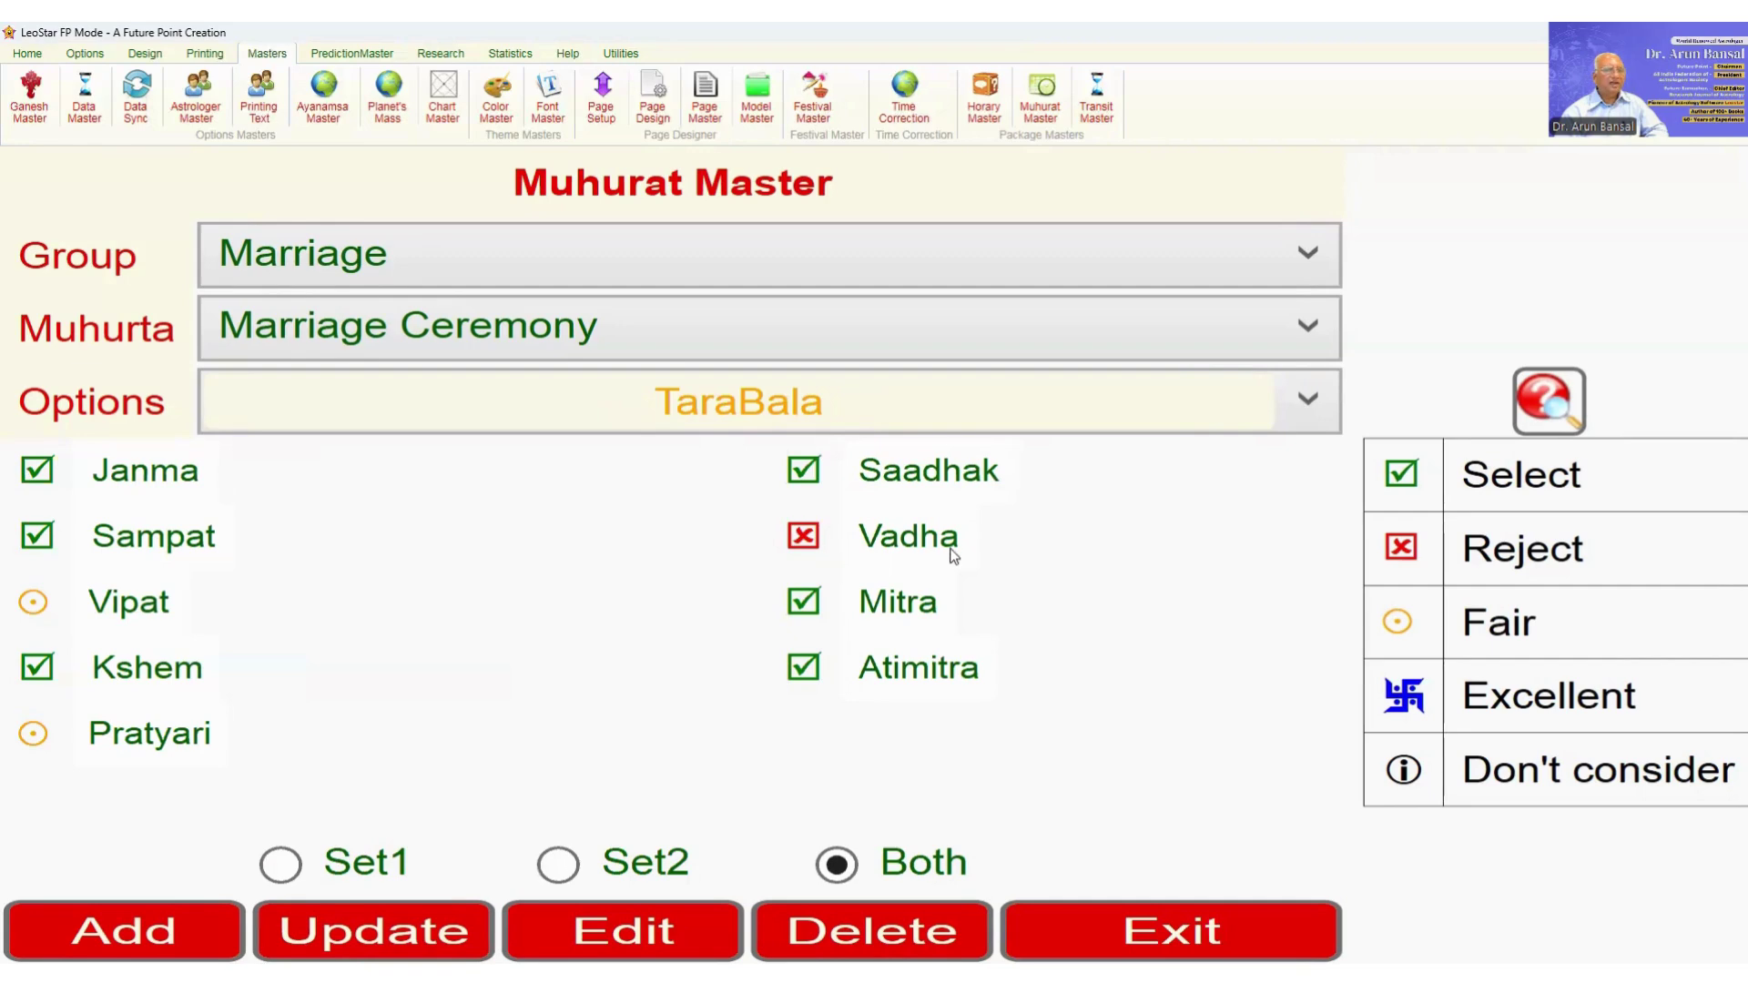
pyautogui.click(1307, 402)
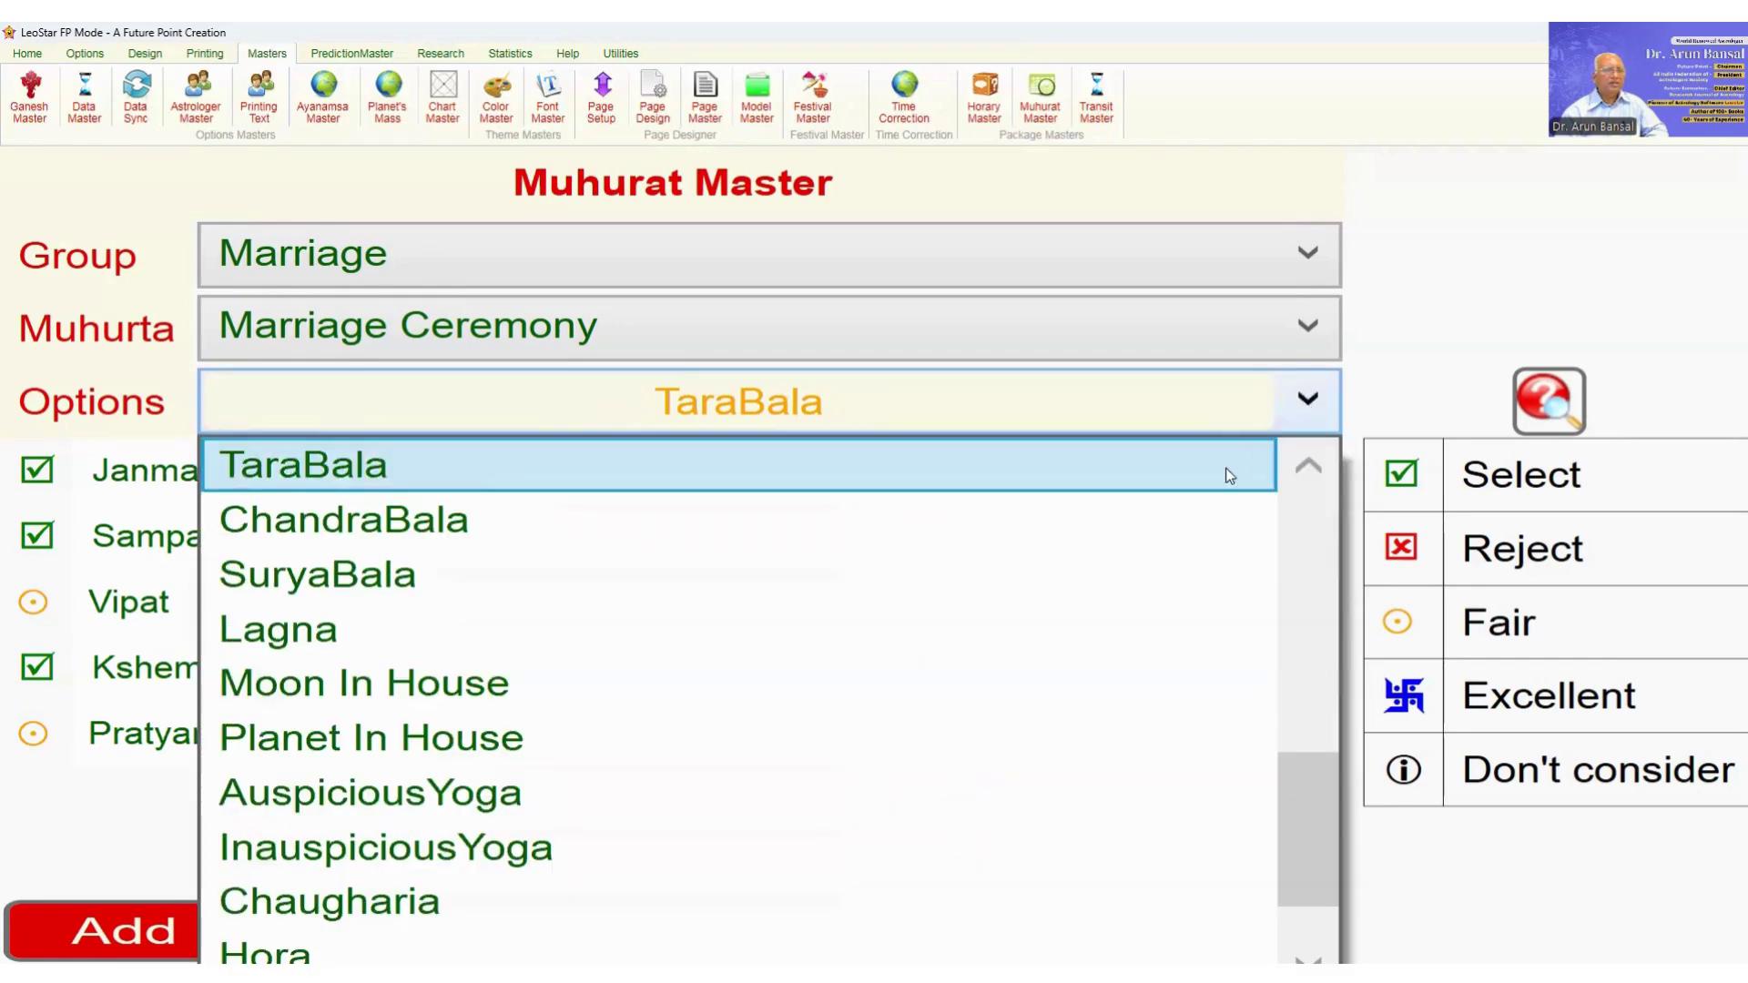
pyautogui.click(1123, 532)
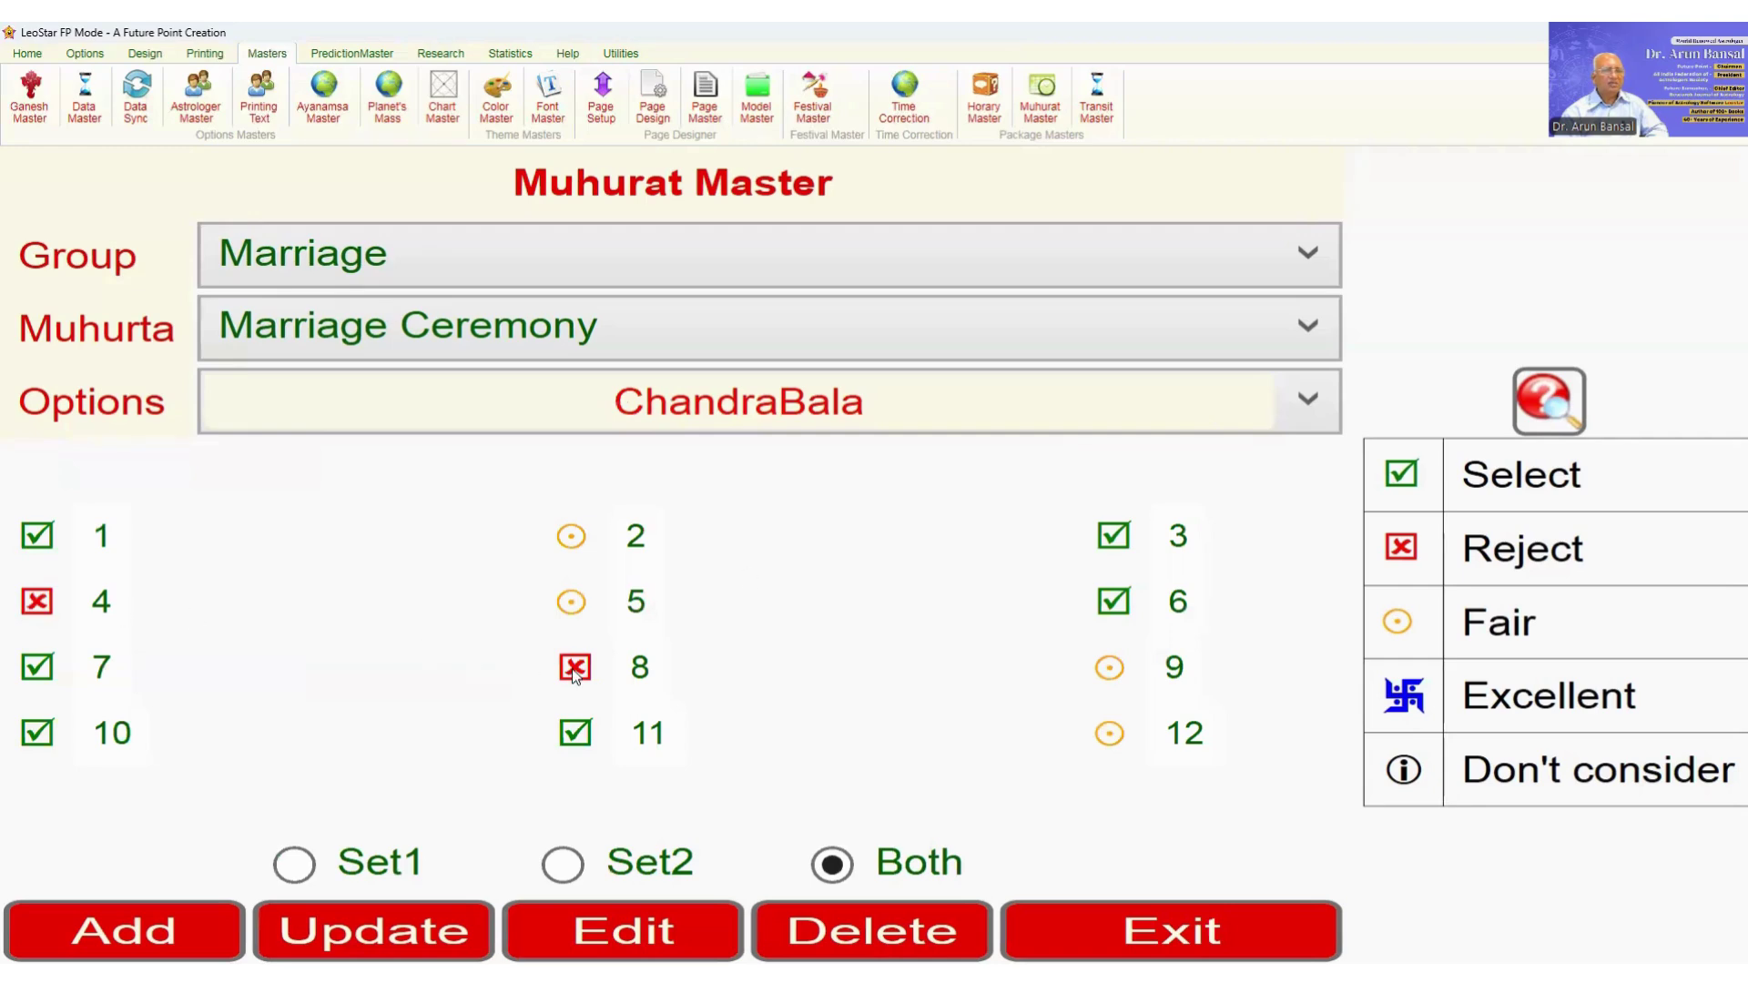
pyautogui.click(1307, 401)
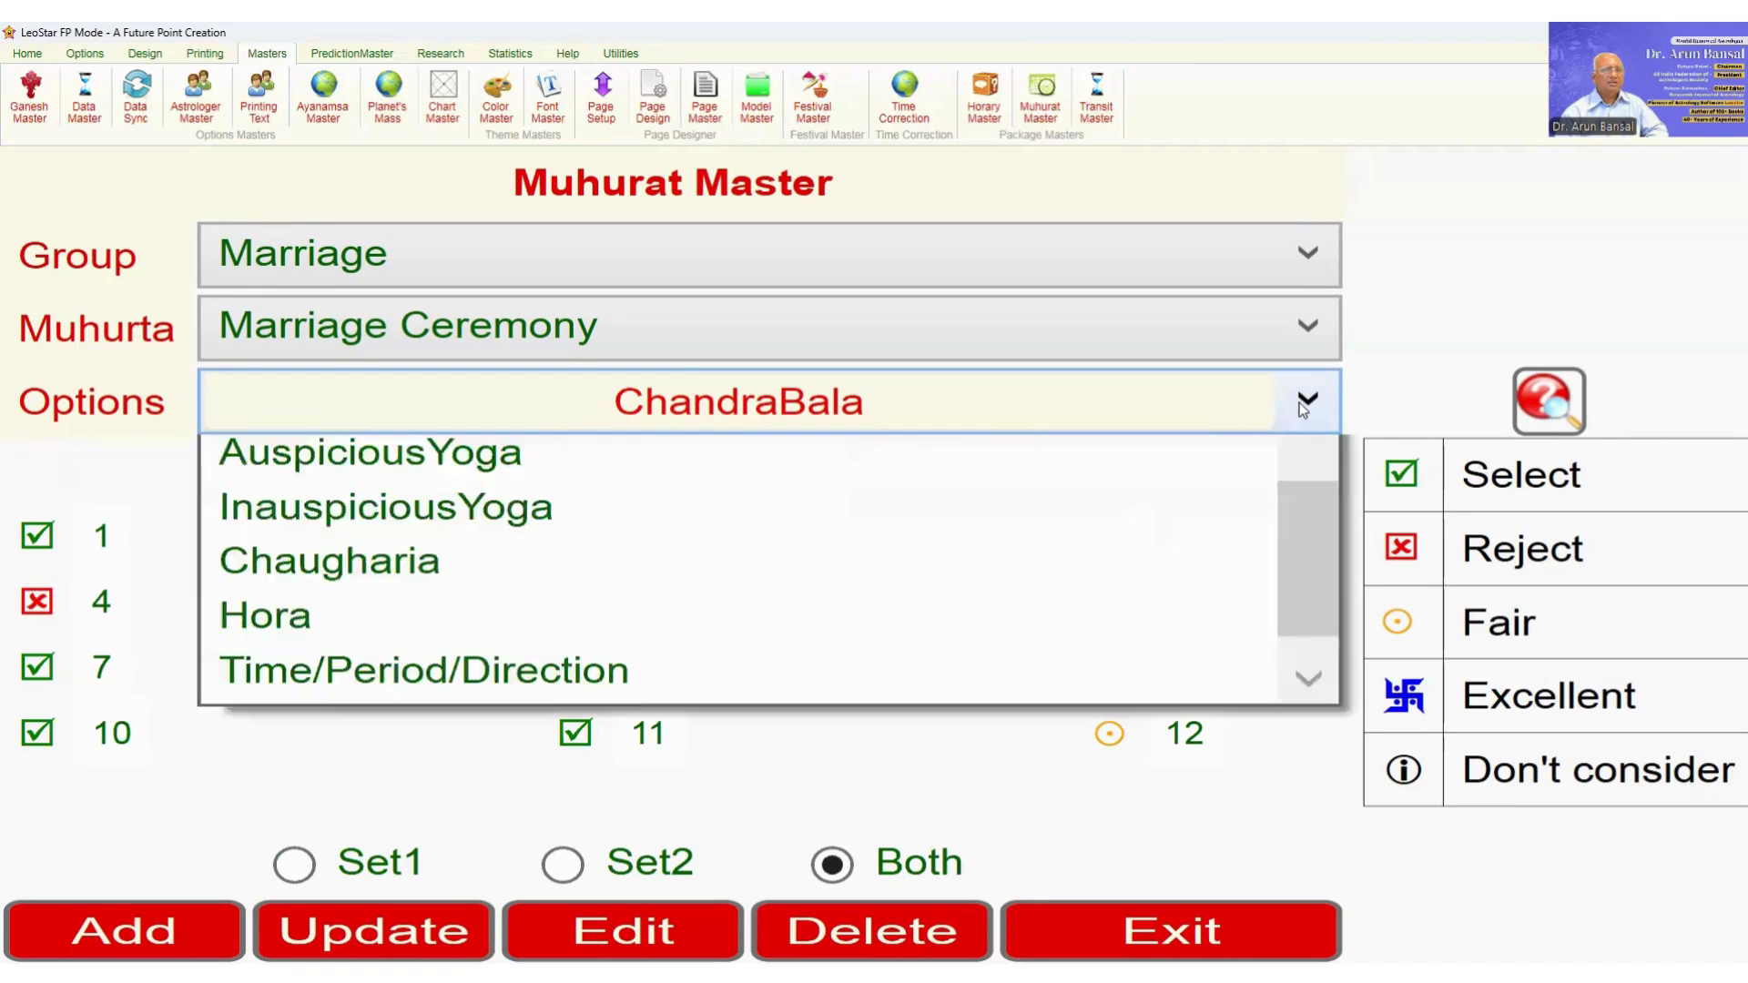
pyautogui.click(1085, 530)
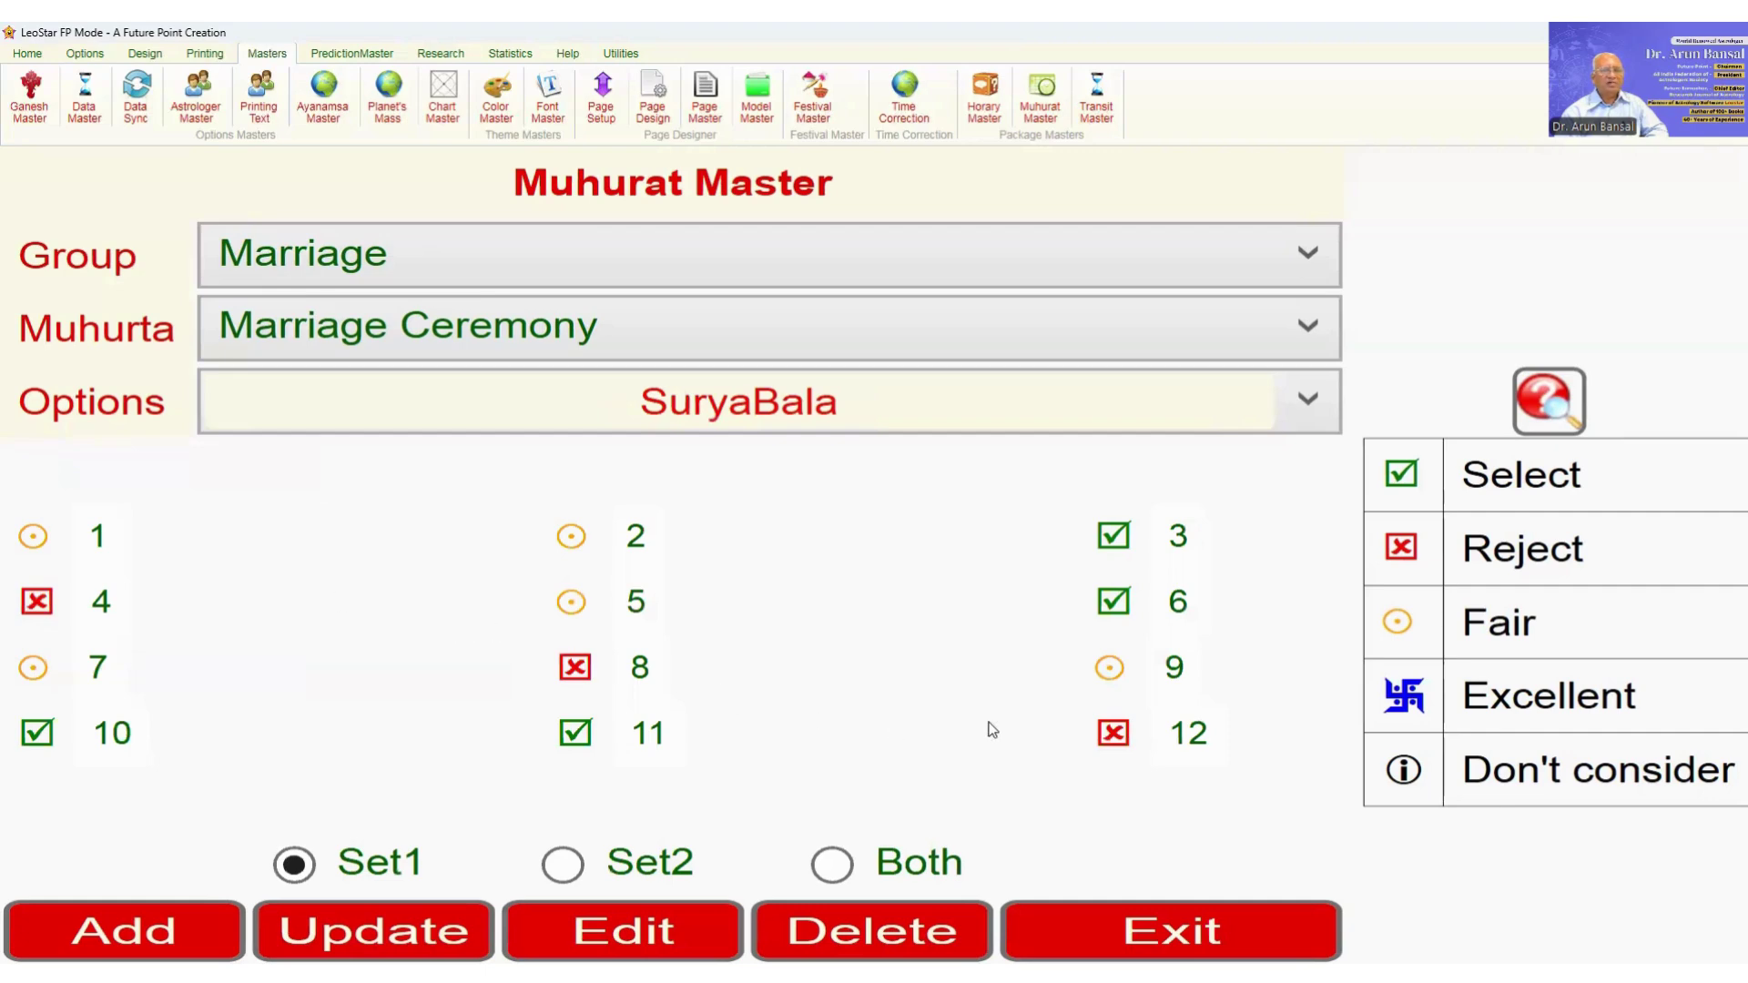
# Step: View the Marriage Ceremony settings for Lagna, Moon In House and Planet In House
pyautogui.click(1308, 400)
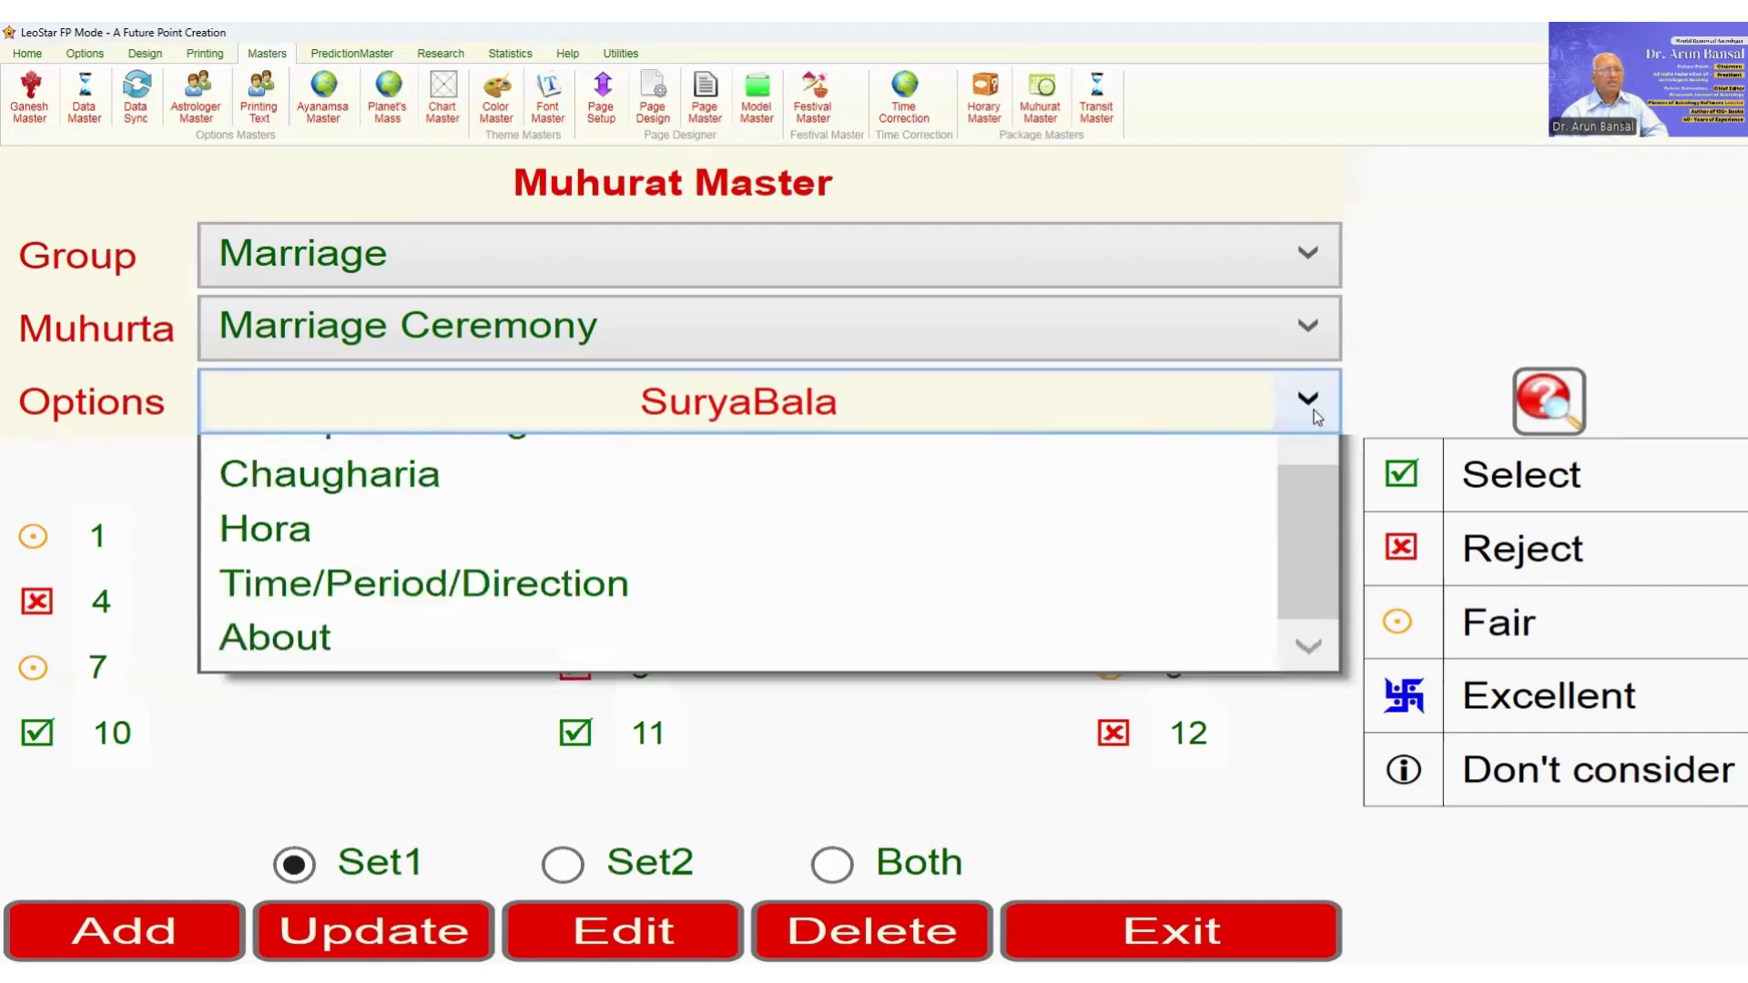
pyautogui.click(1179, 522)
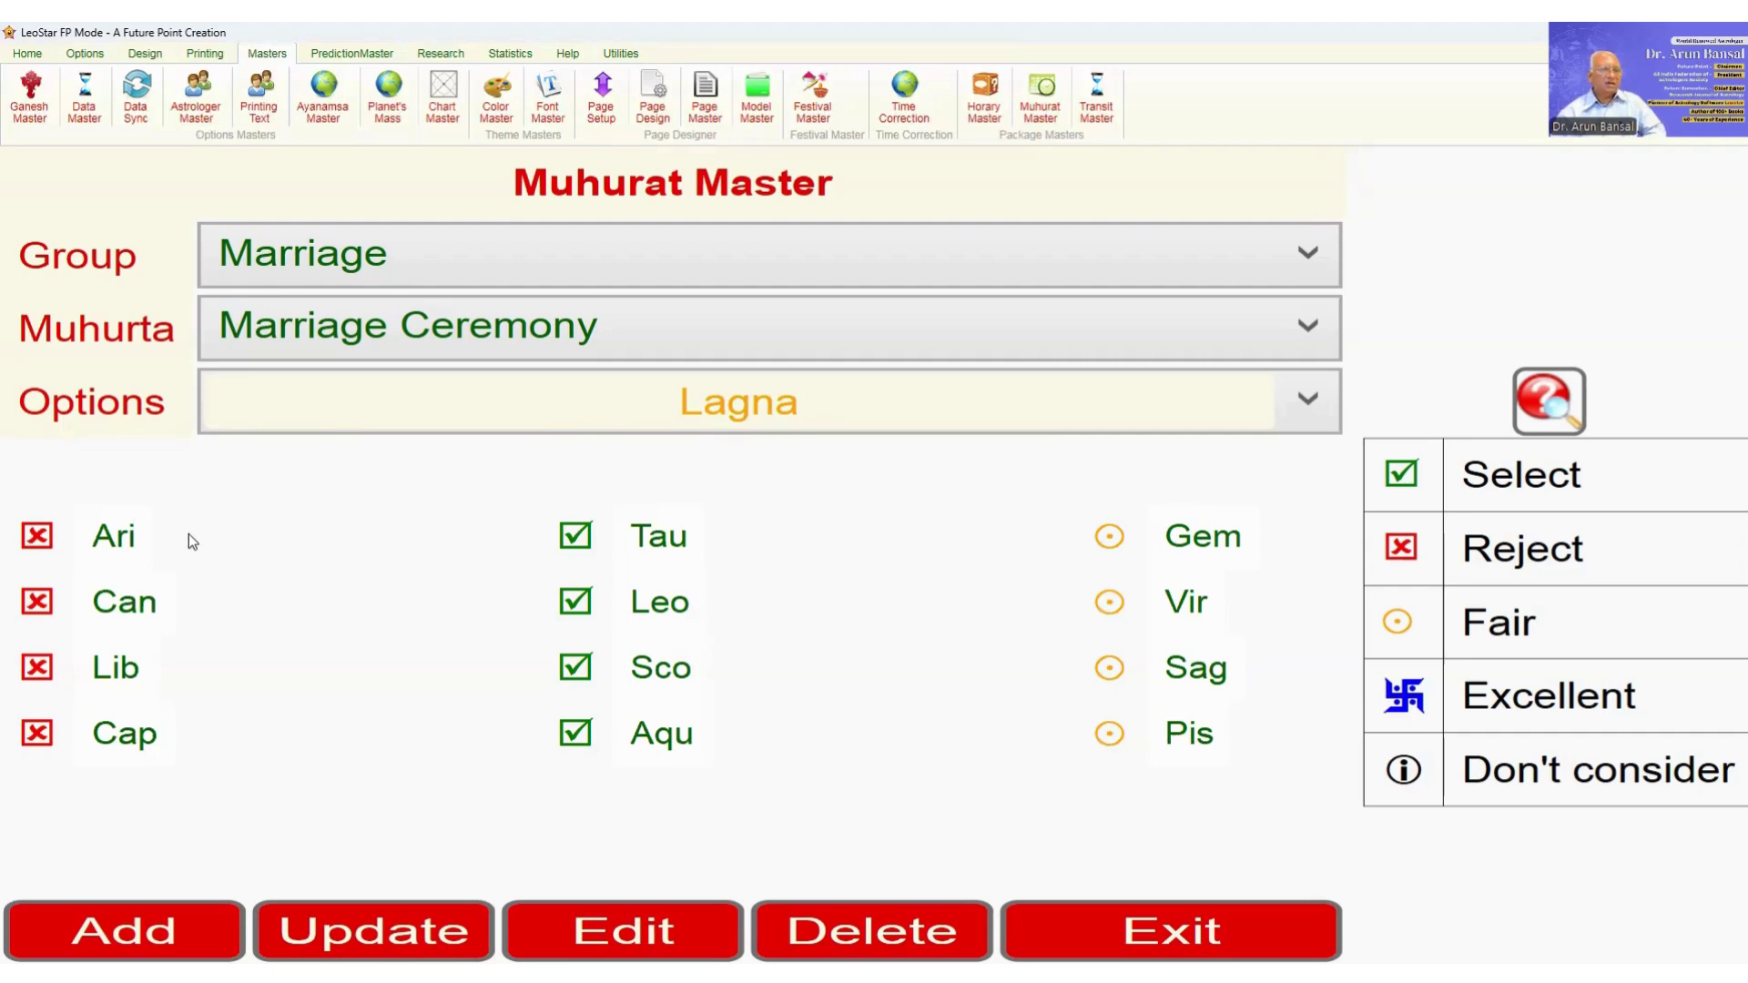
pyautogui.click(1330, 395)
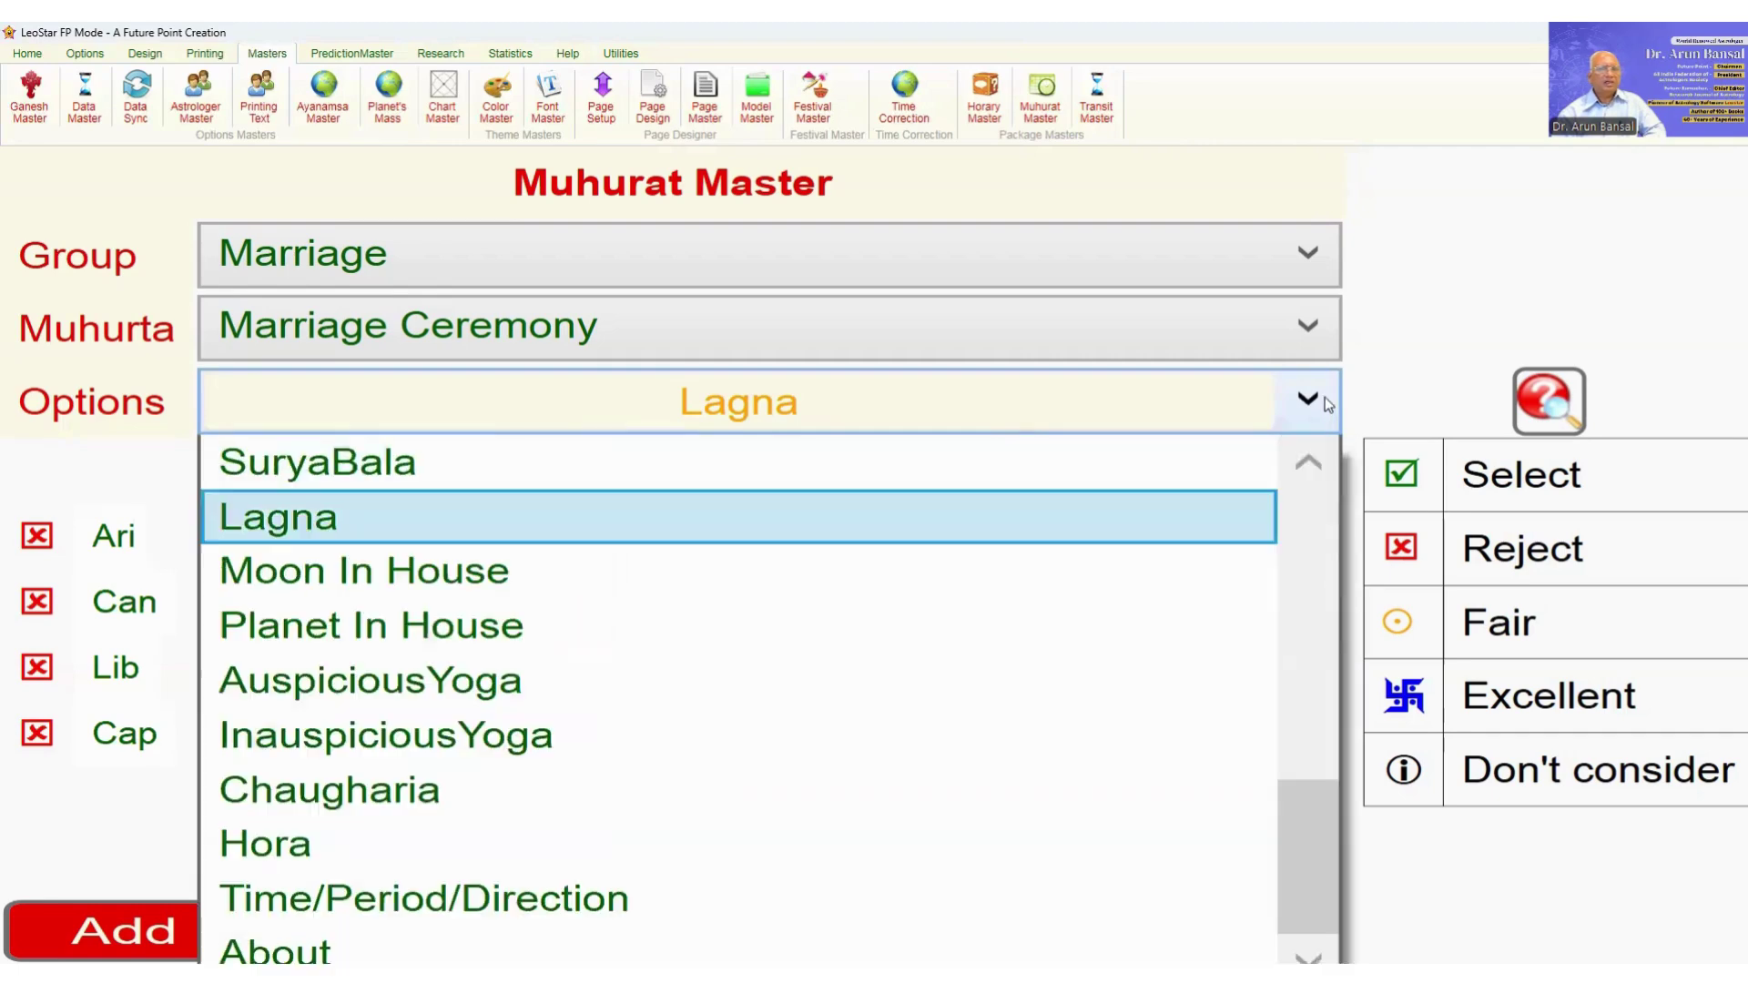
pyautogui.click(1183, 555)
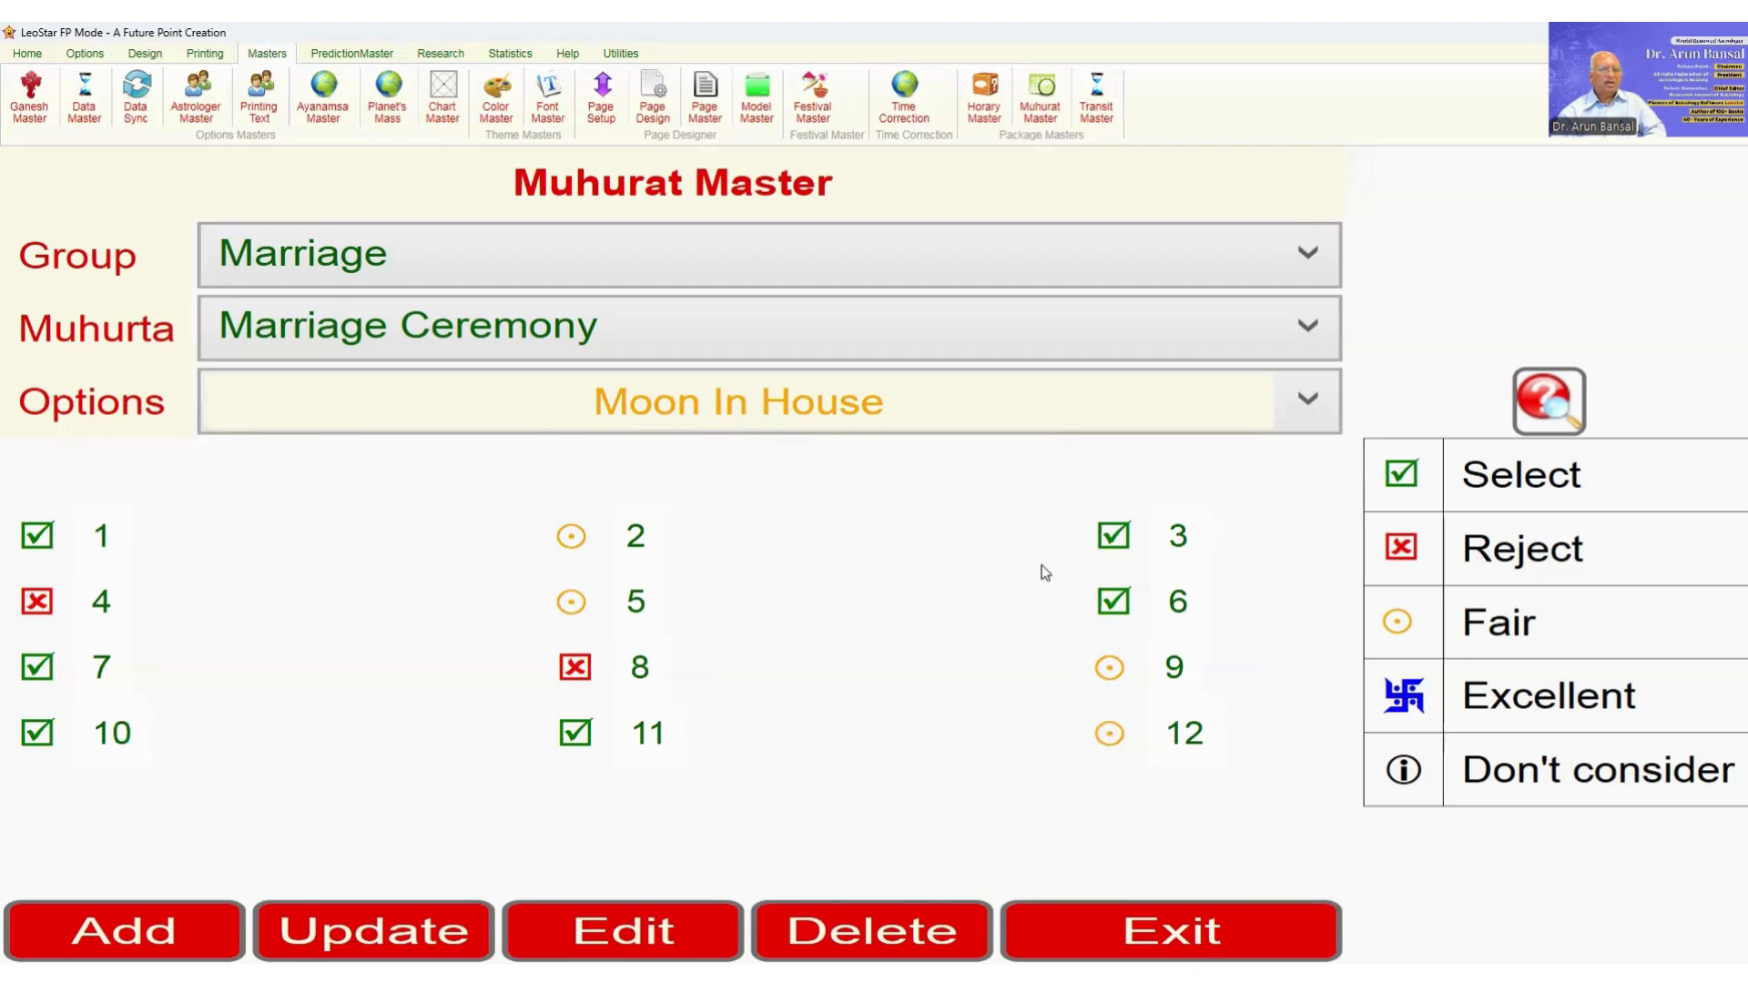
pyautogui.click(1308, 400)
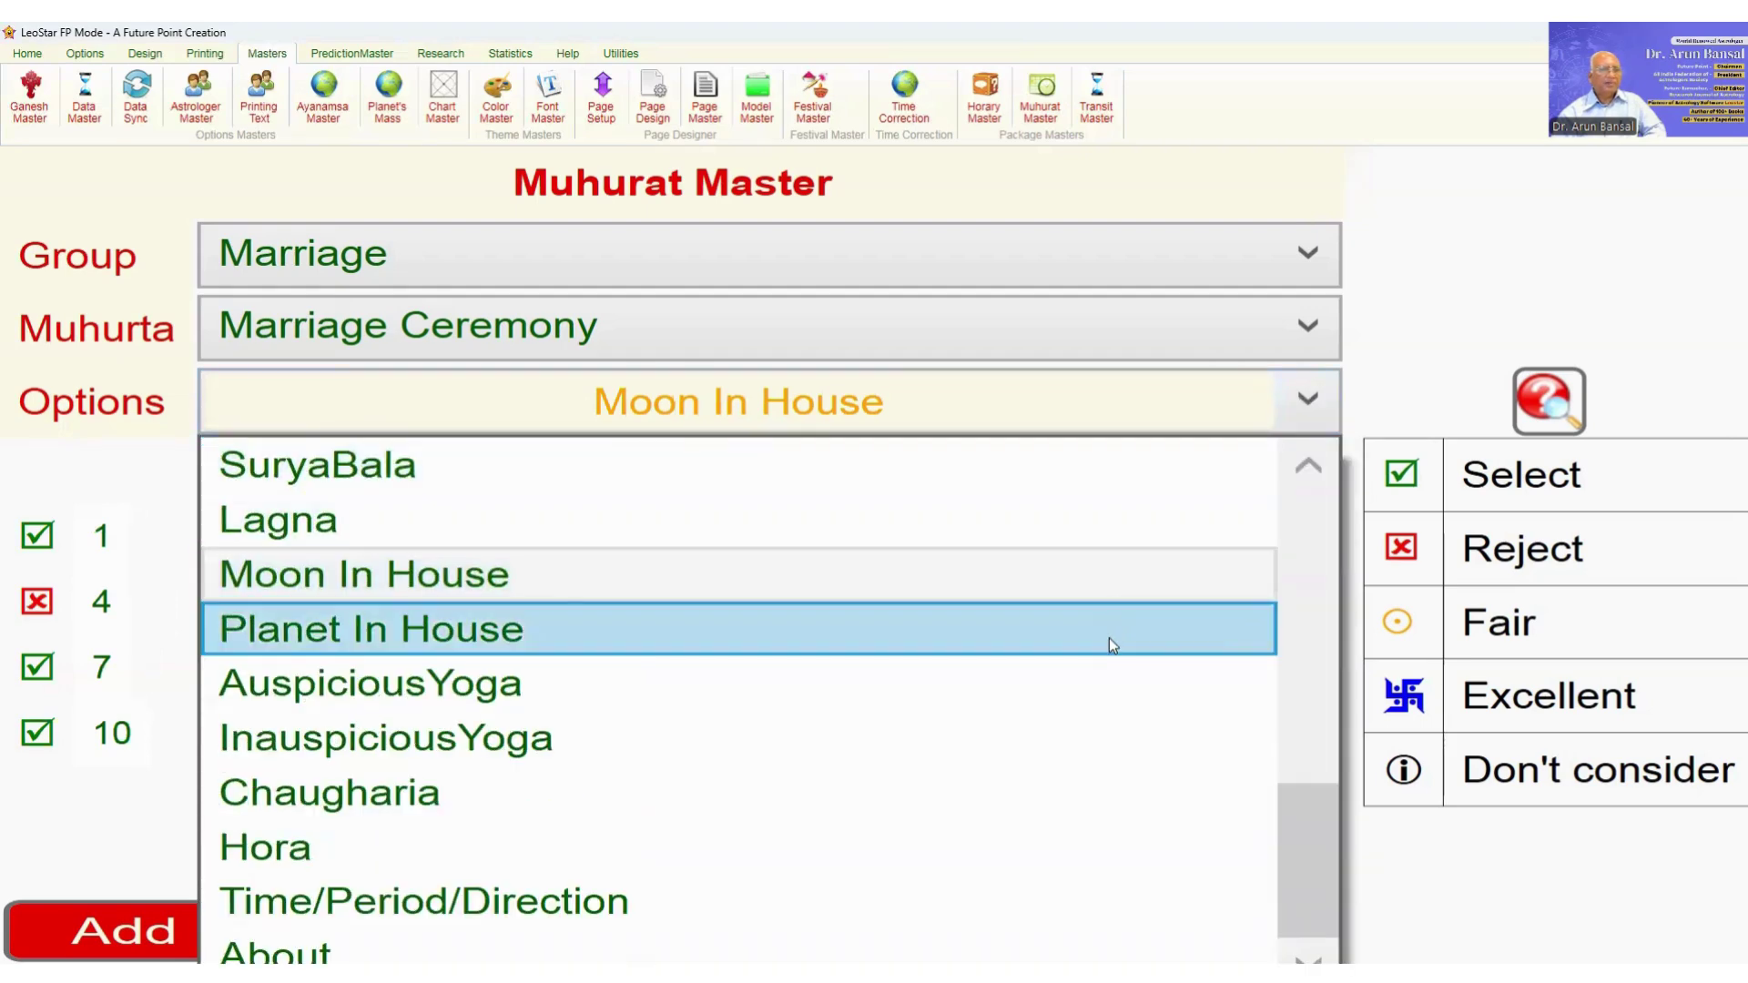
pyautogui.click(1112, 641)
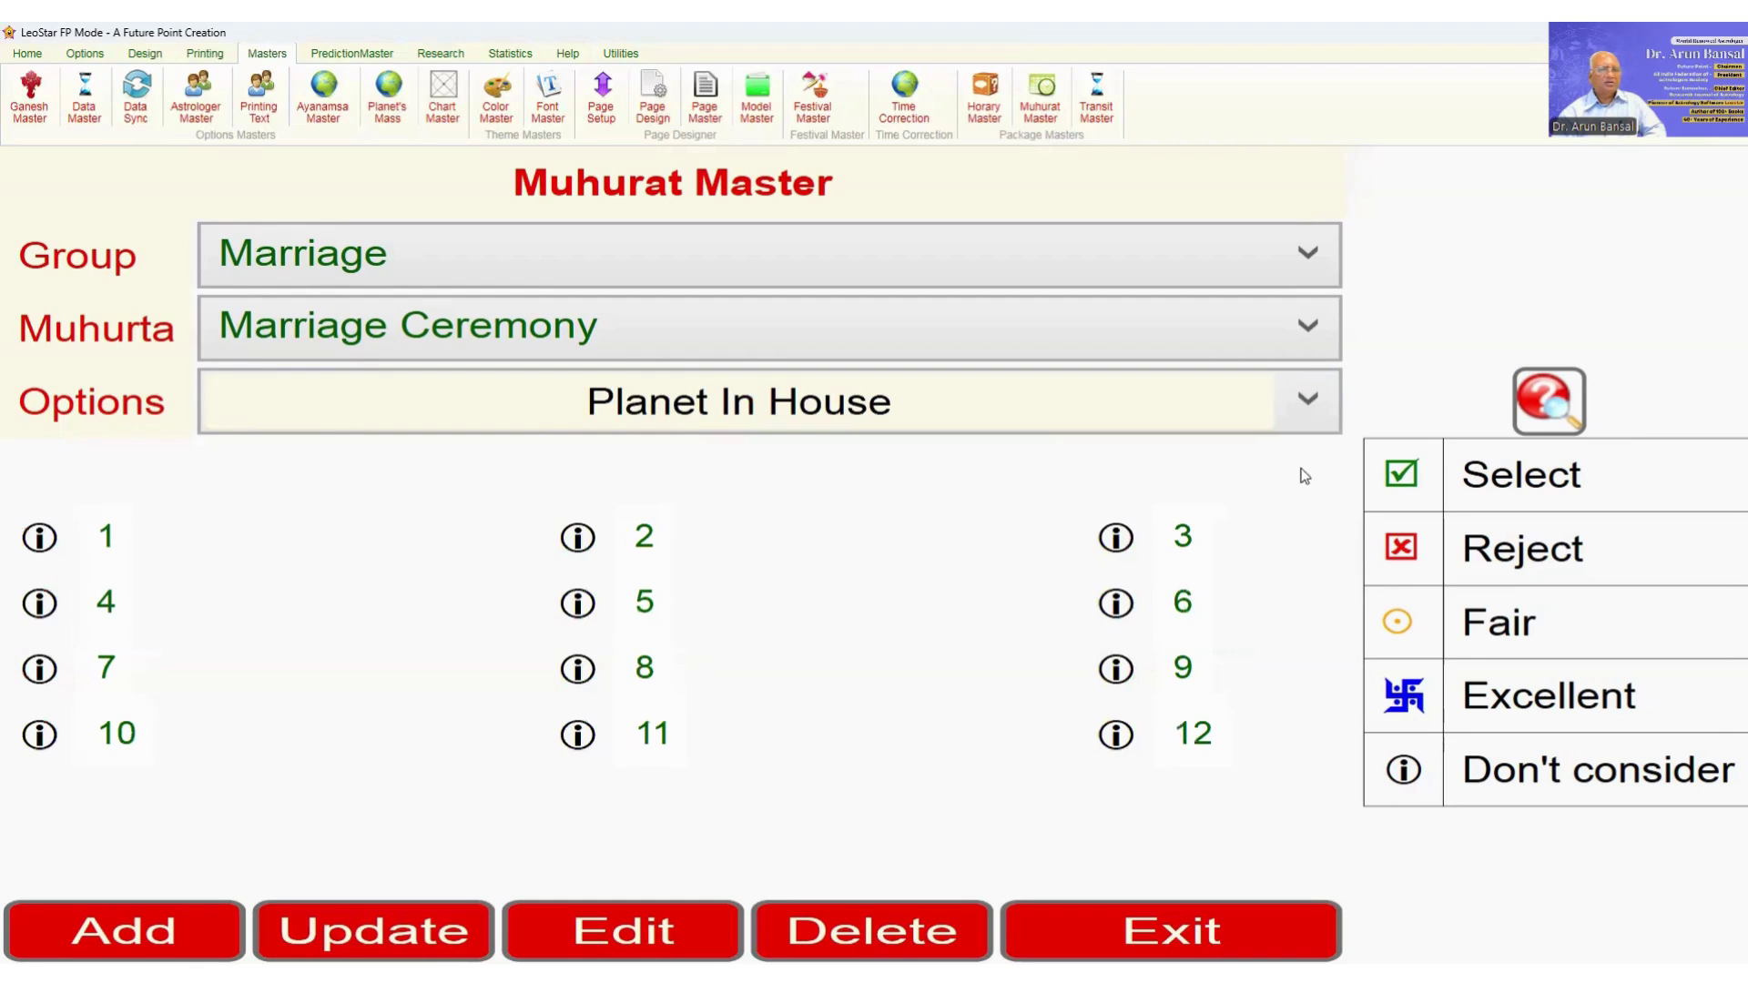
# Step: View the Marriage Ceremony settings for AuspiciousYoga and InauspiciousYoga
pyautogui.click(1302, 424)
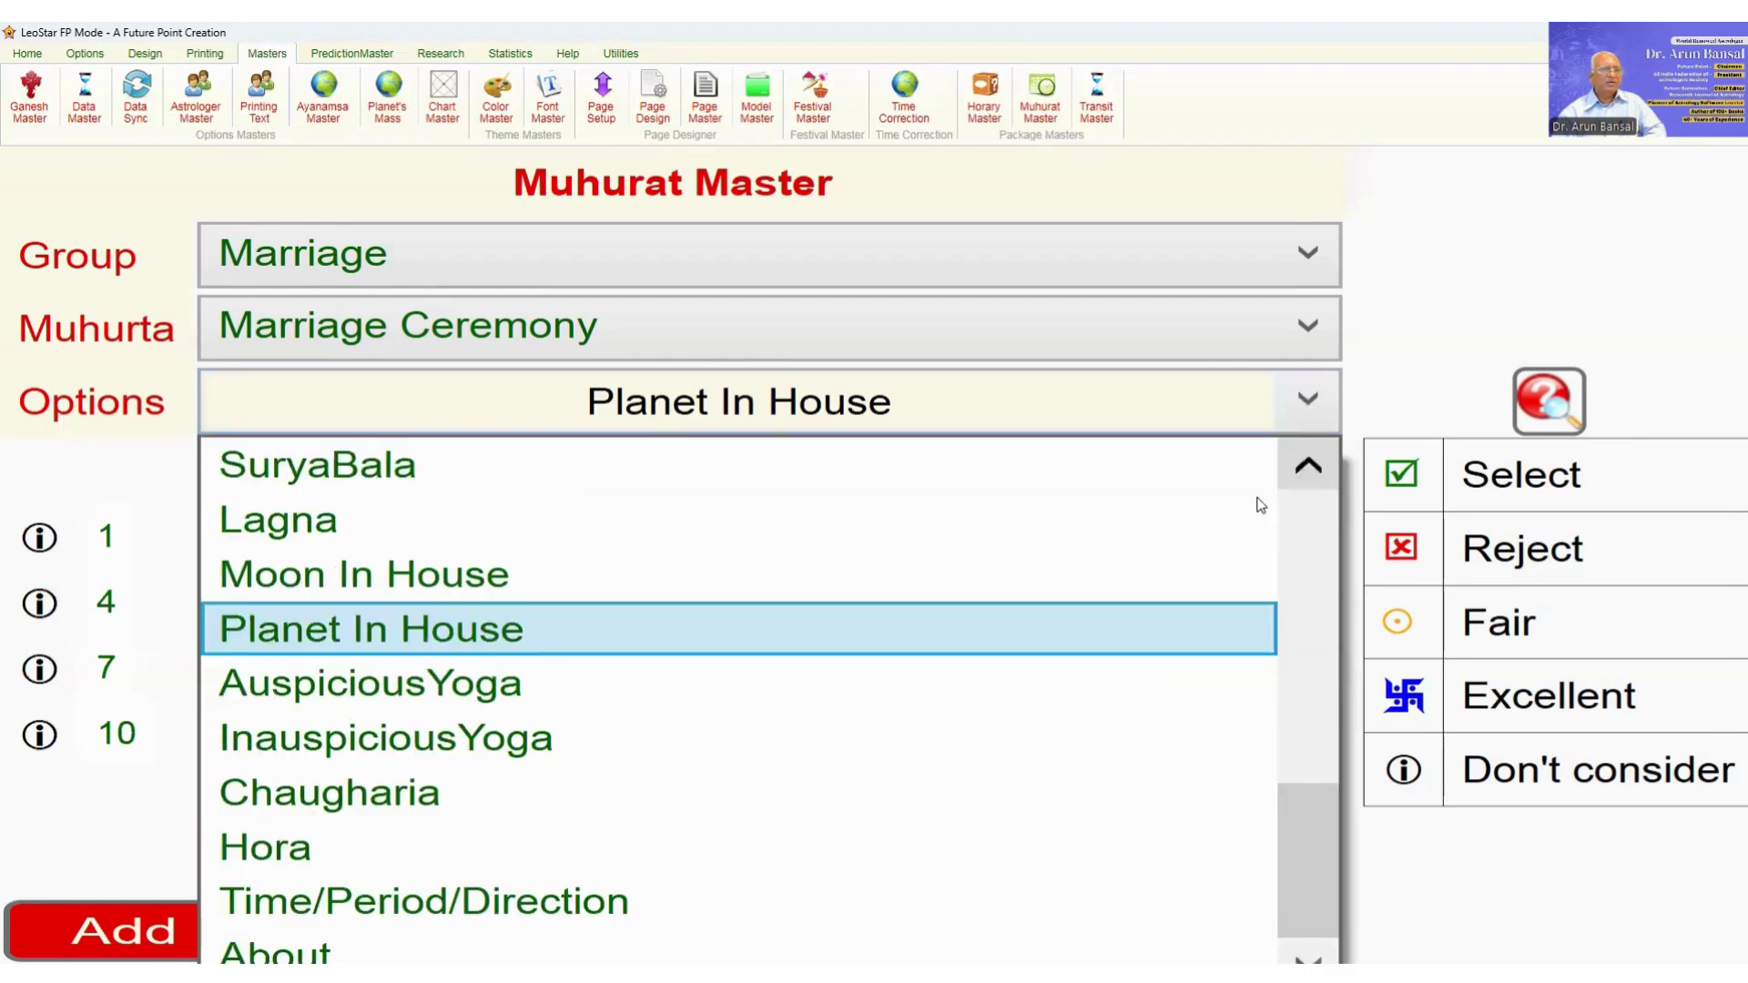
pyautogui.click(1106, 697)
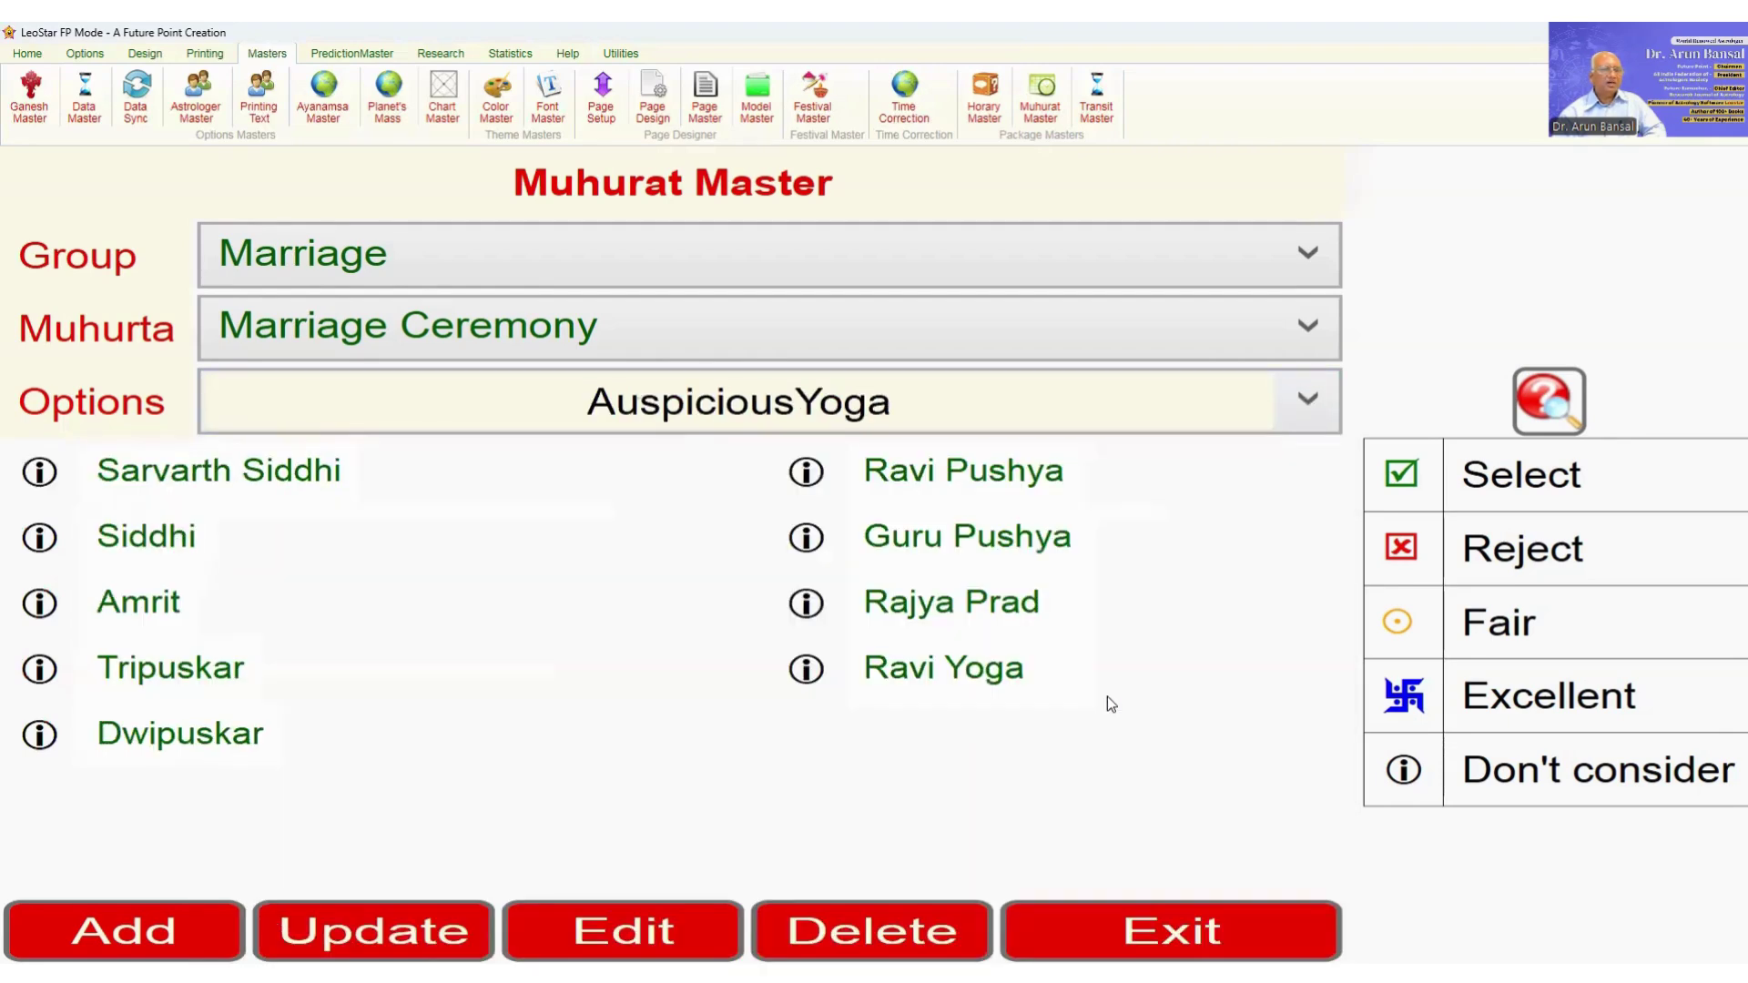
pyautogui.click(1305, 426)
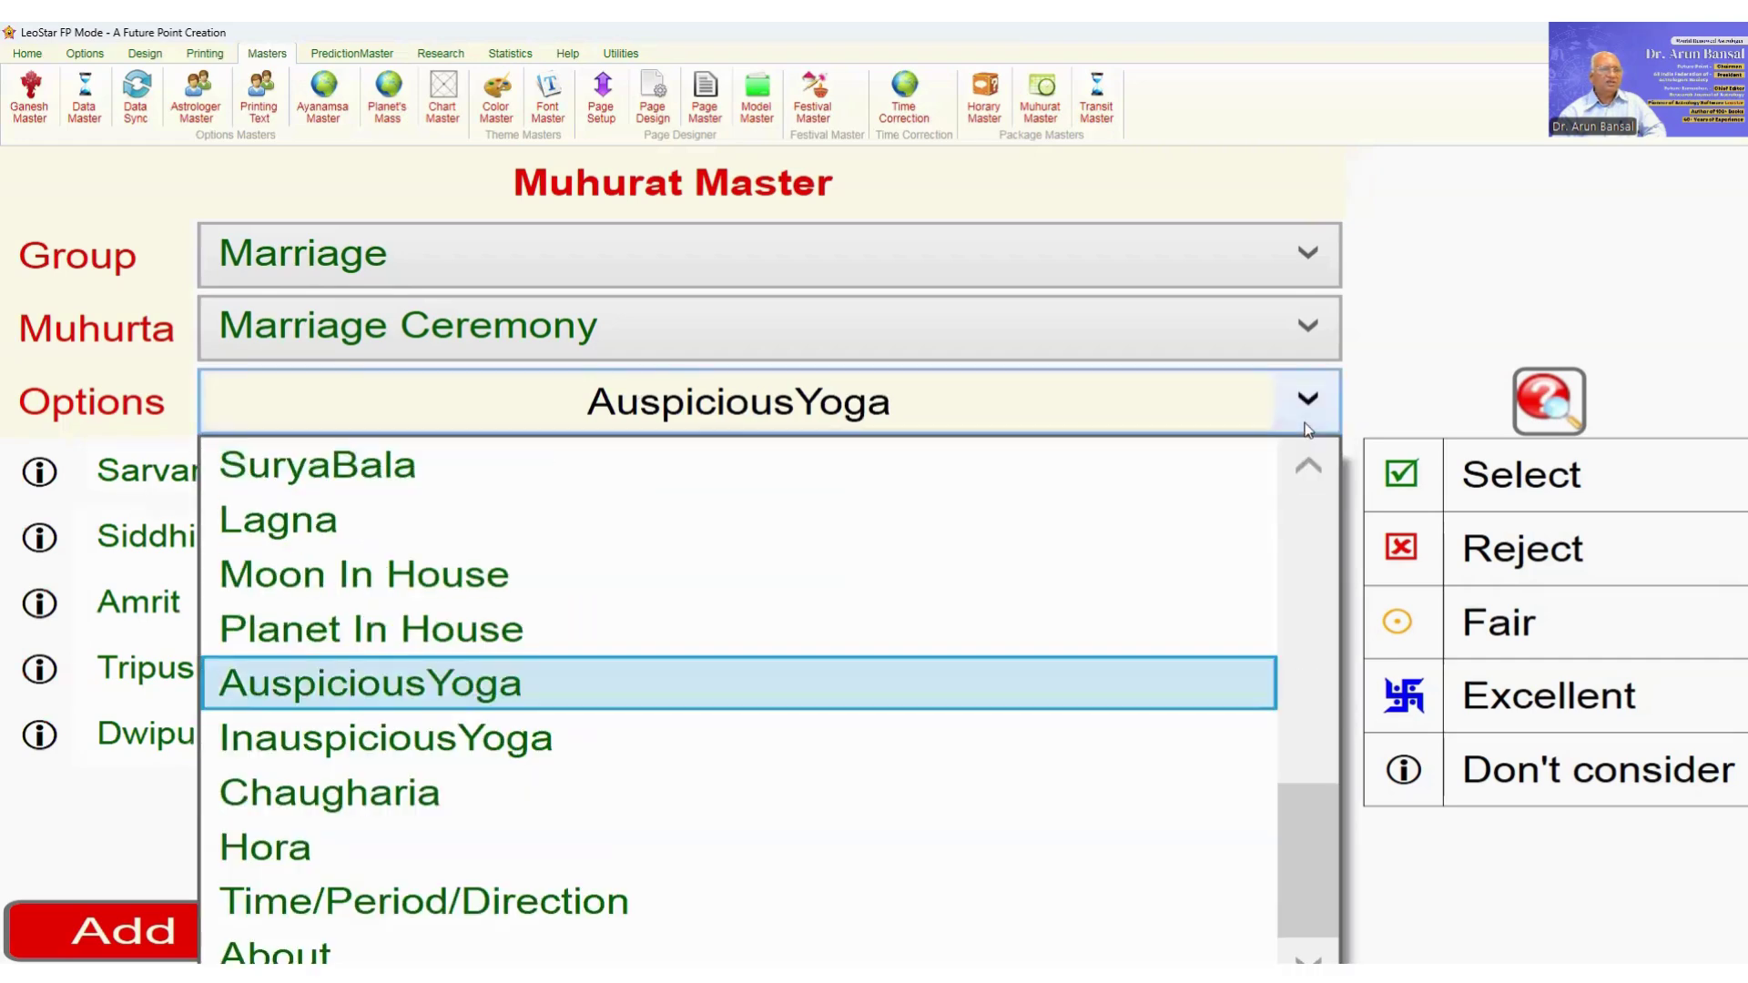
pyautogui.click(1085, 754)
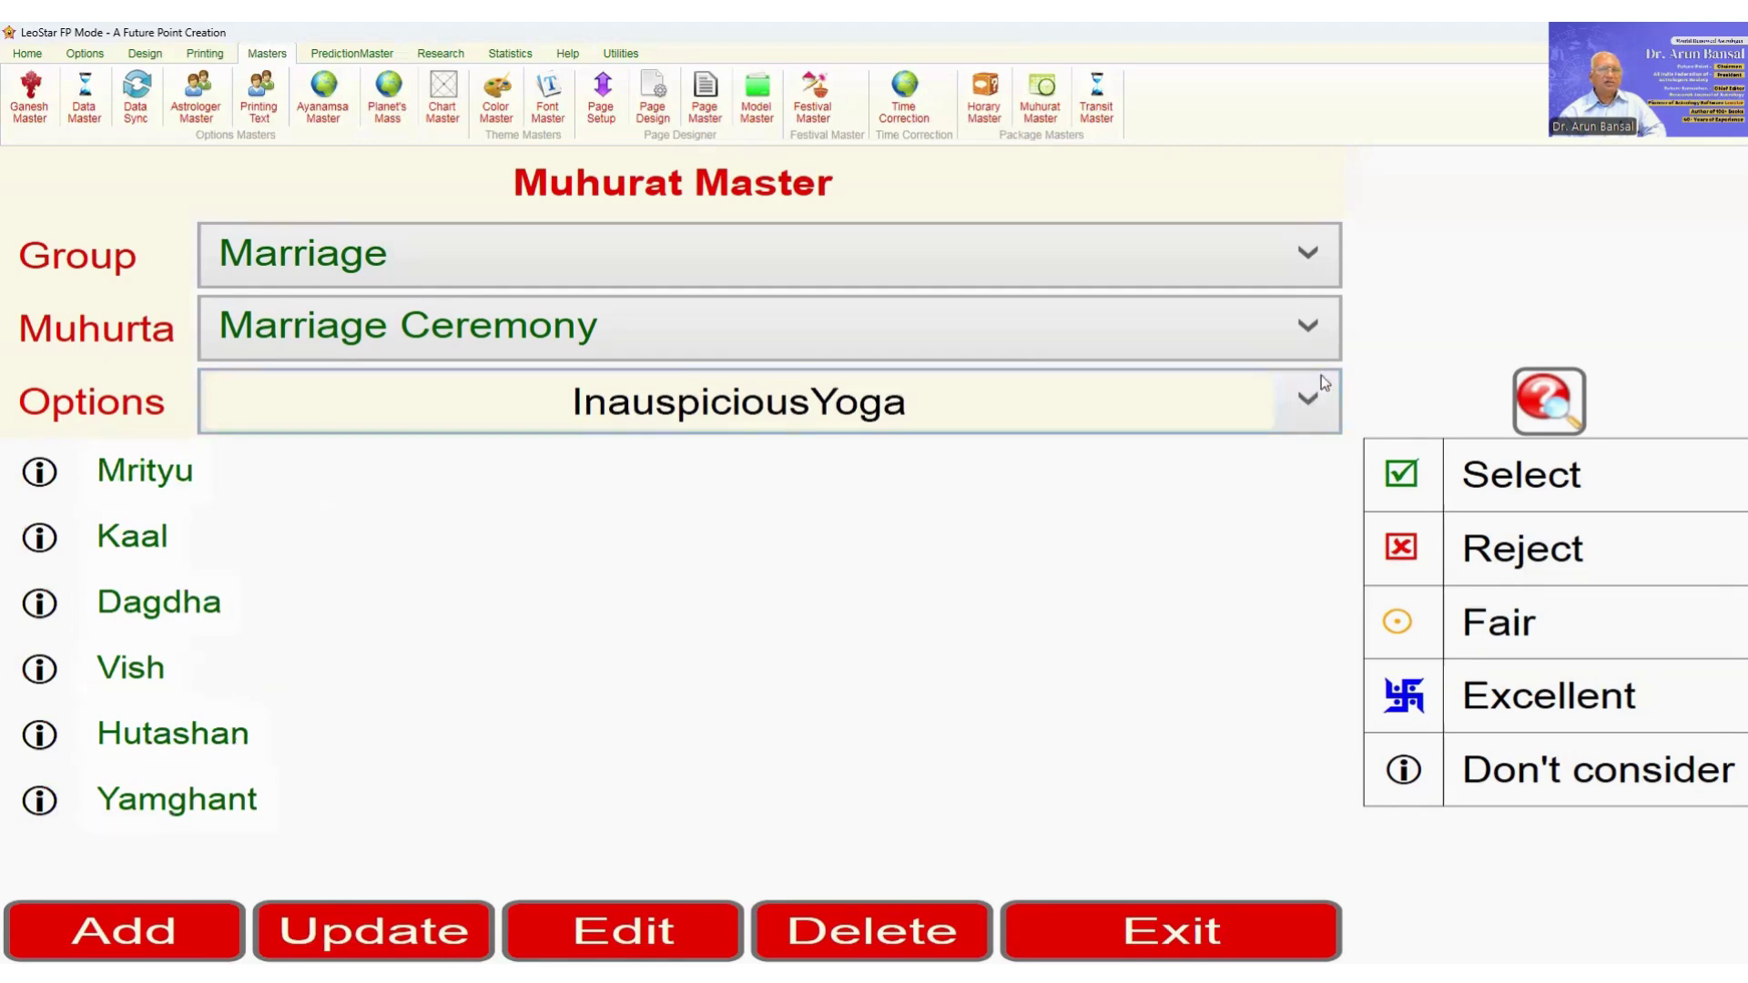
# Step: View the Marriage Ceremony settings for Chaugharia, Hora and Time/Period/Direction
pyautogui.click(1307, 402)
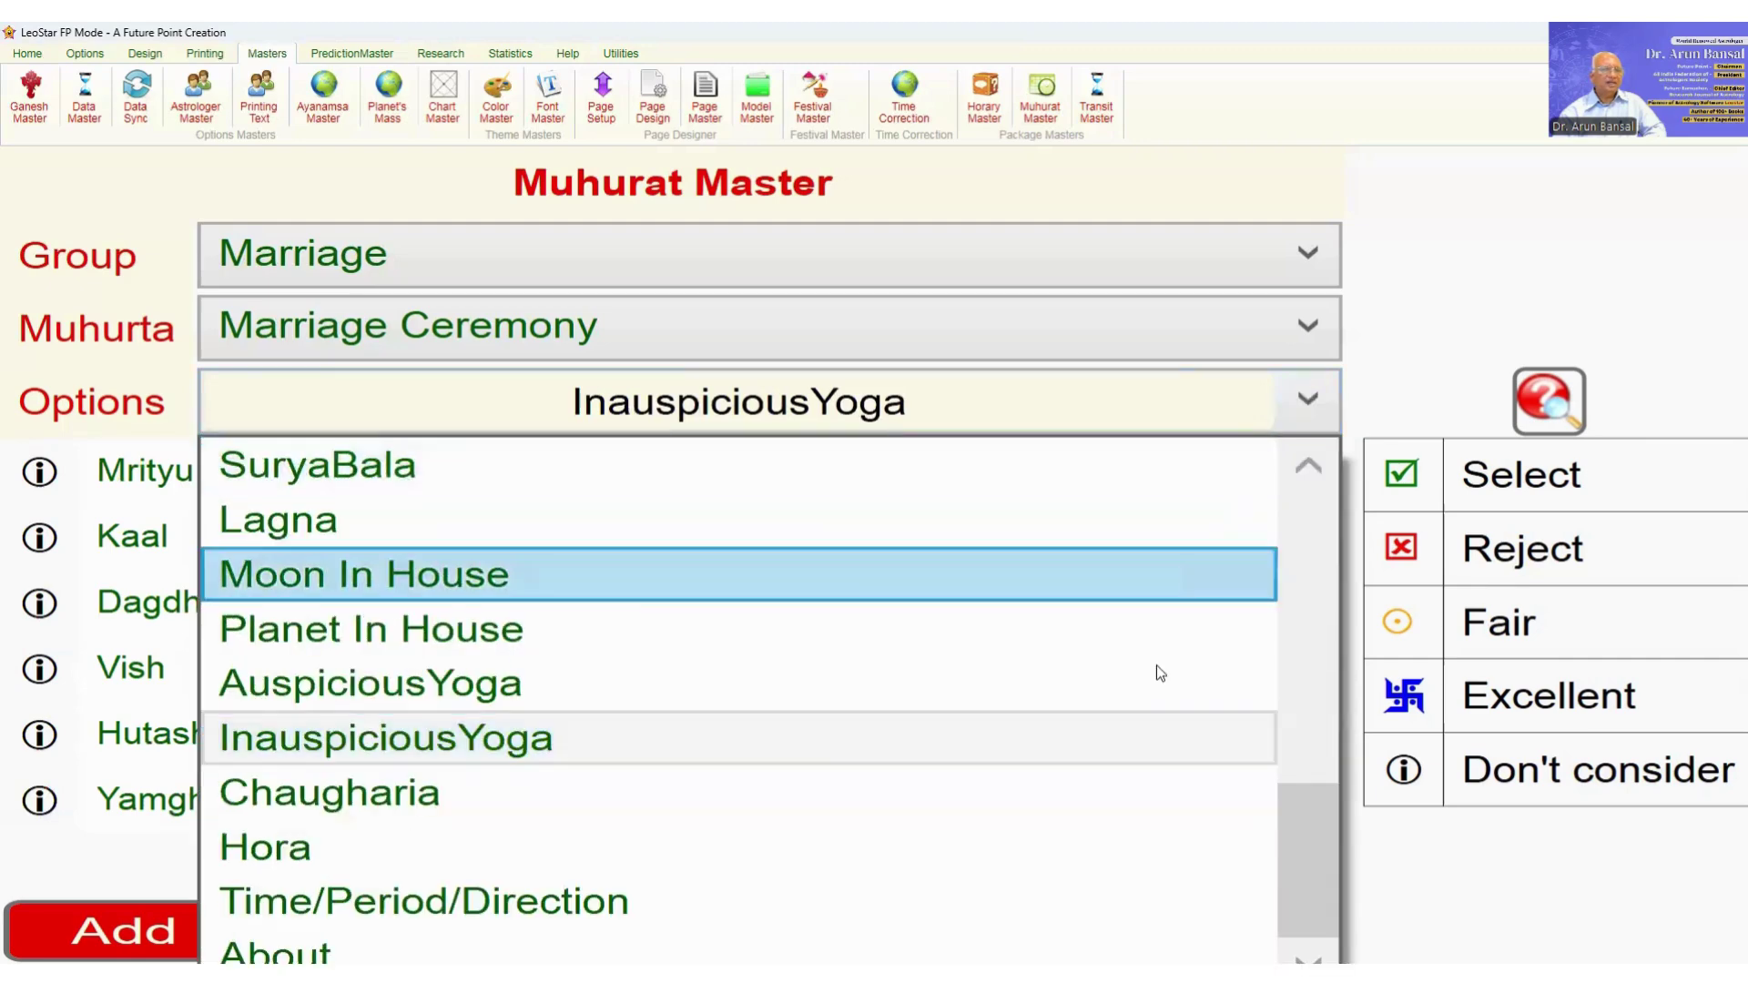
pyautogui.click(1099, 814)
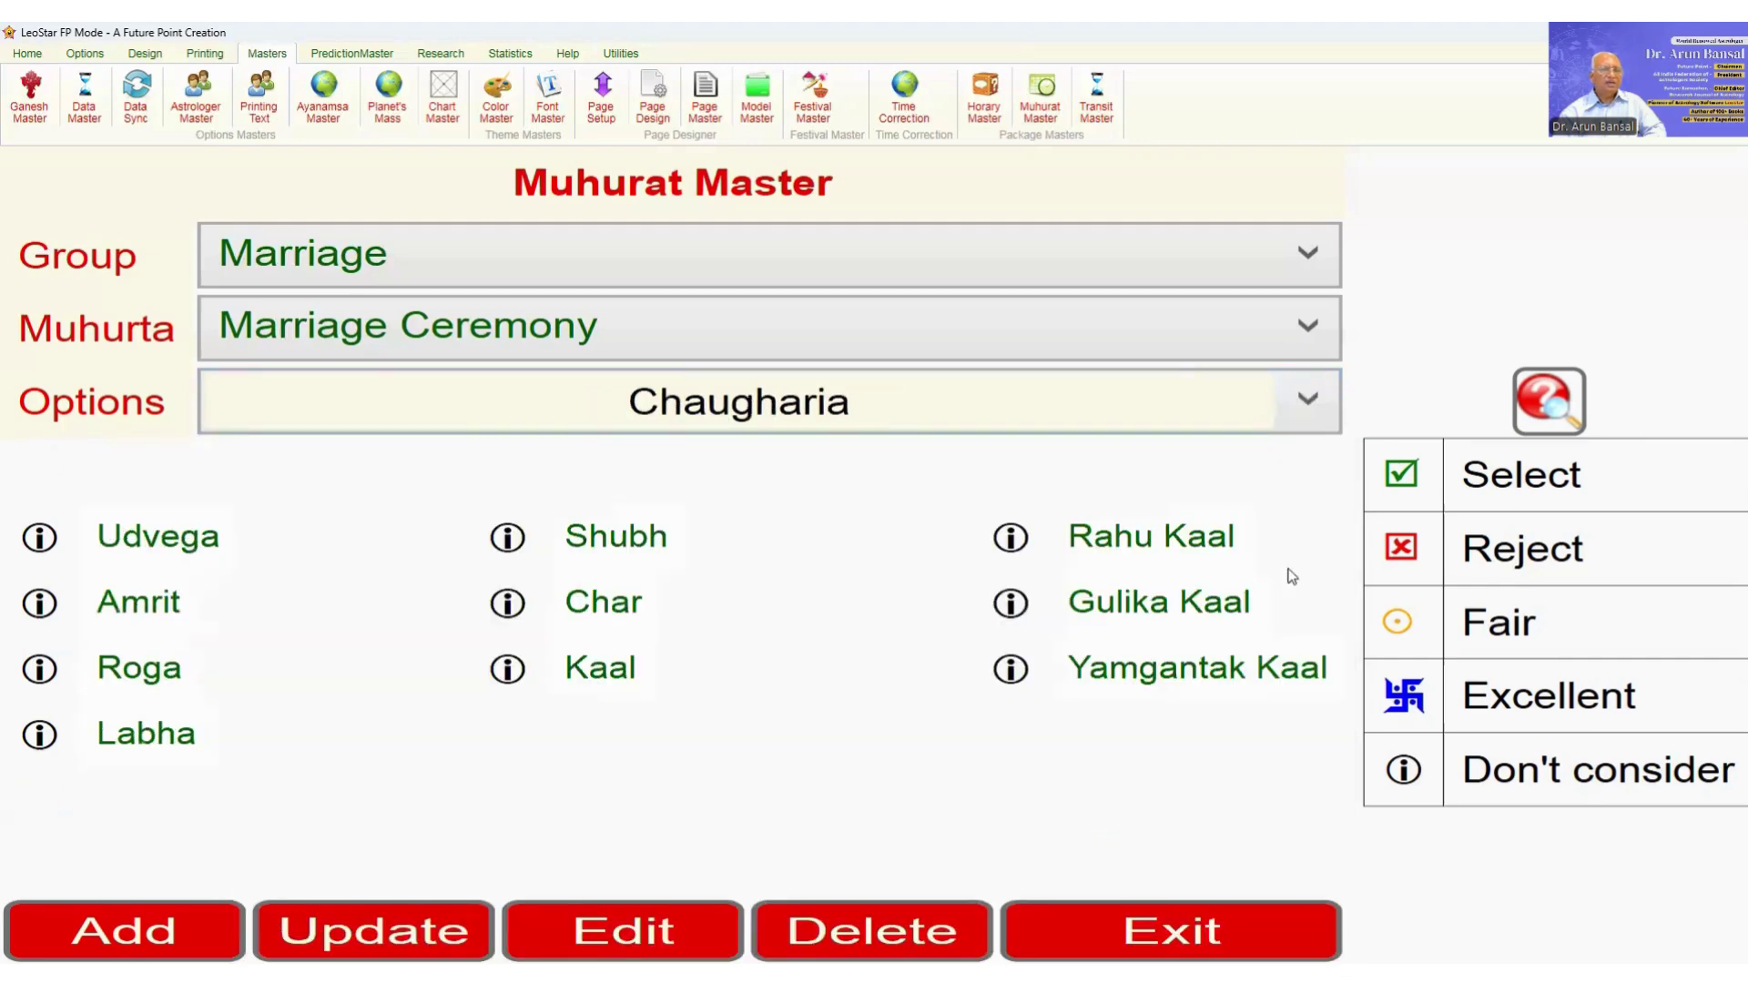
pyautogui.click(1308, 404)
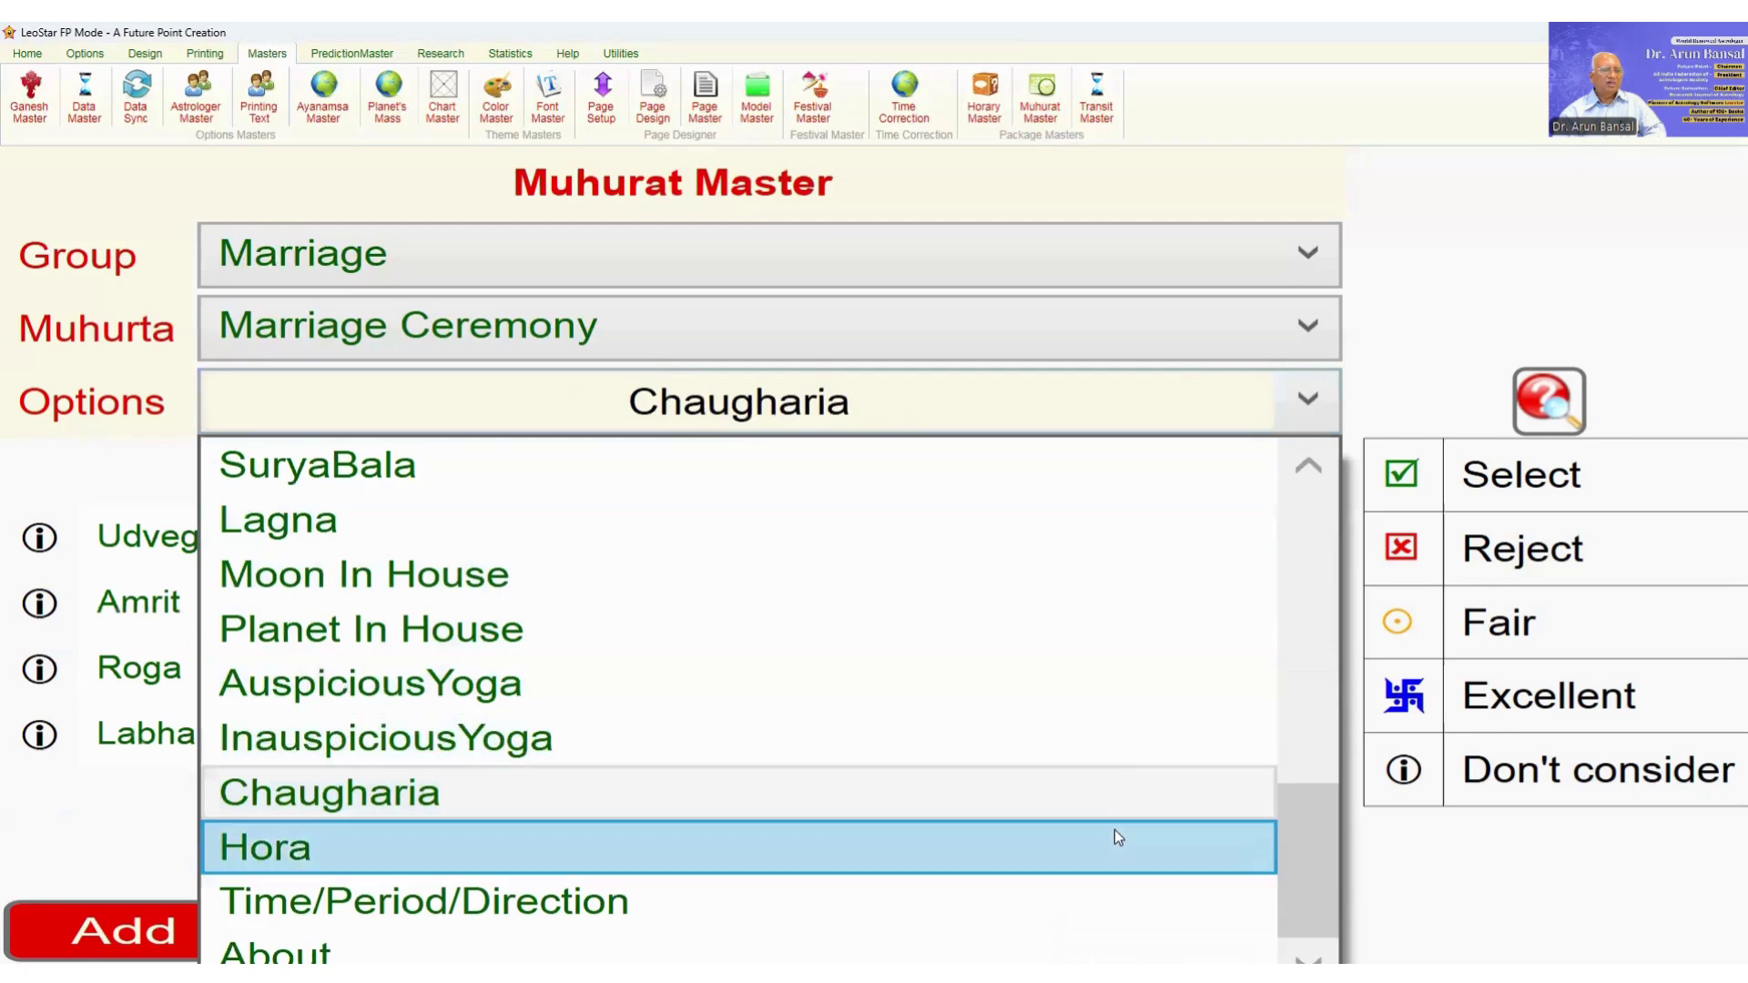
pyautogui.click(1114, 831)
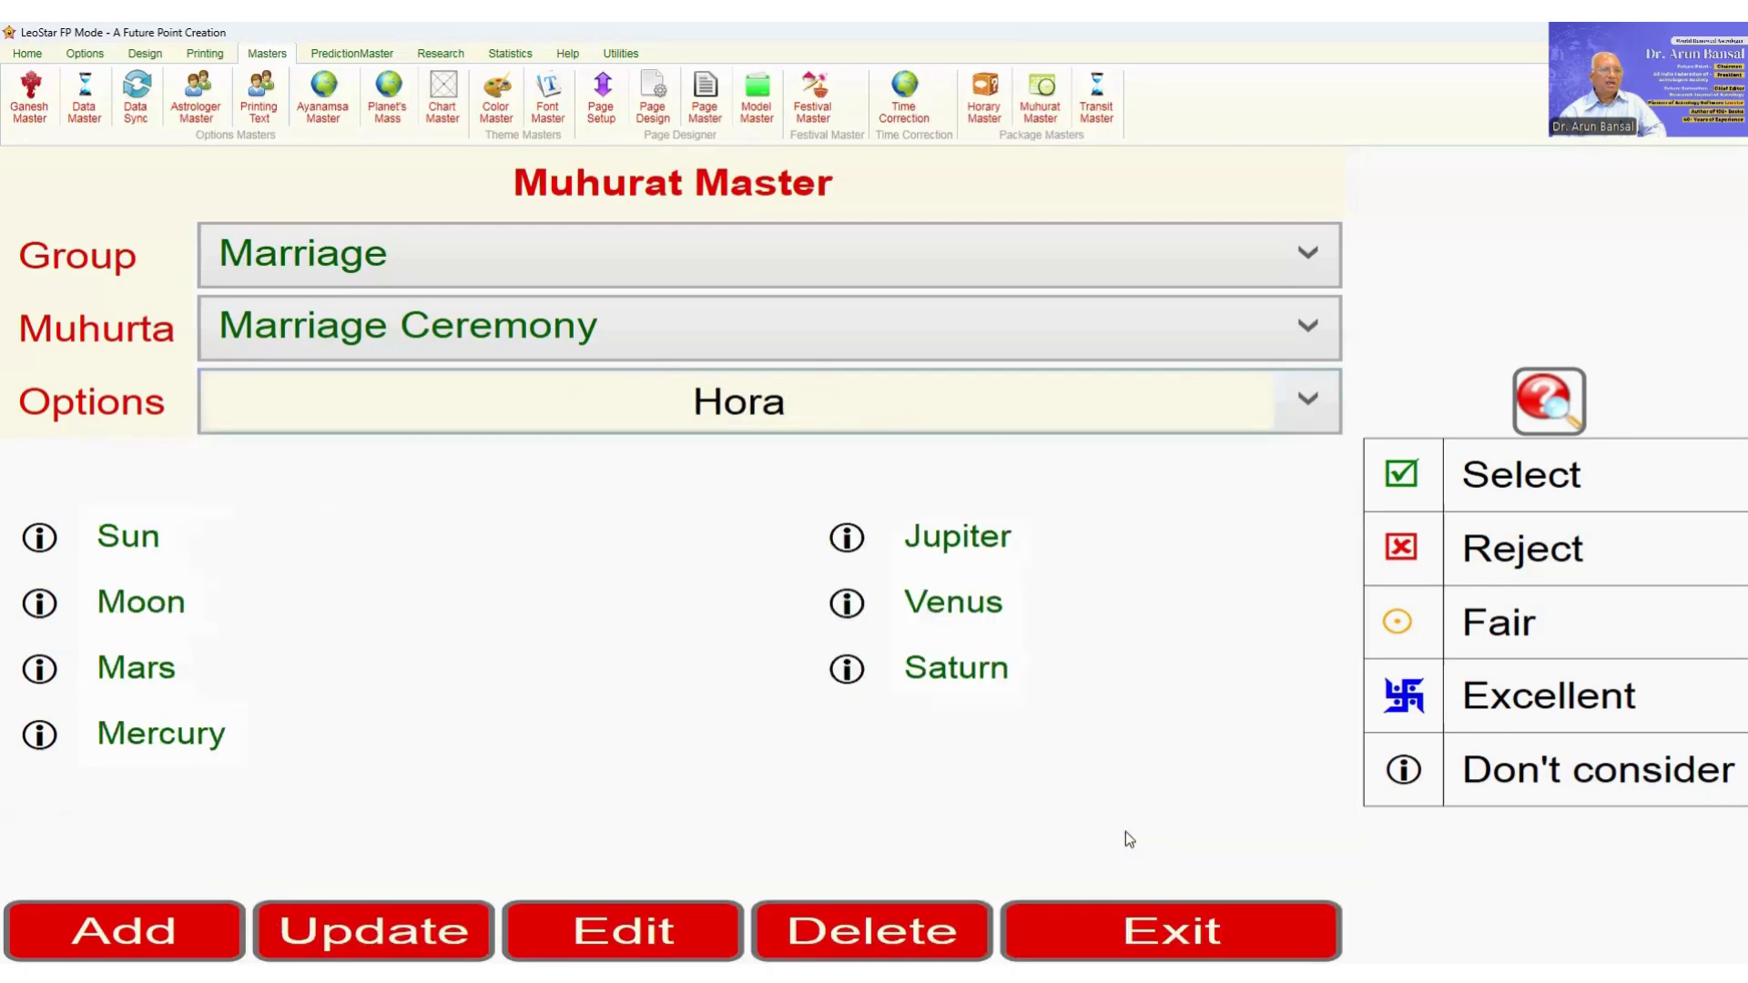
pyautogui.click(1308, 399)
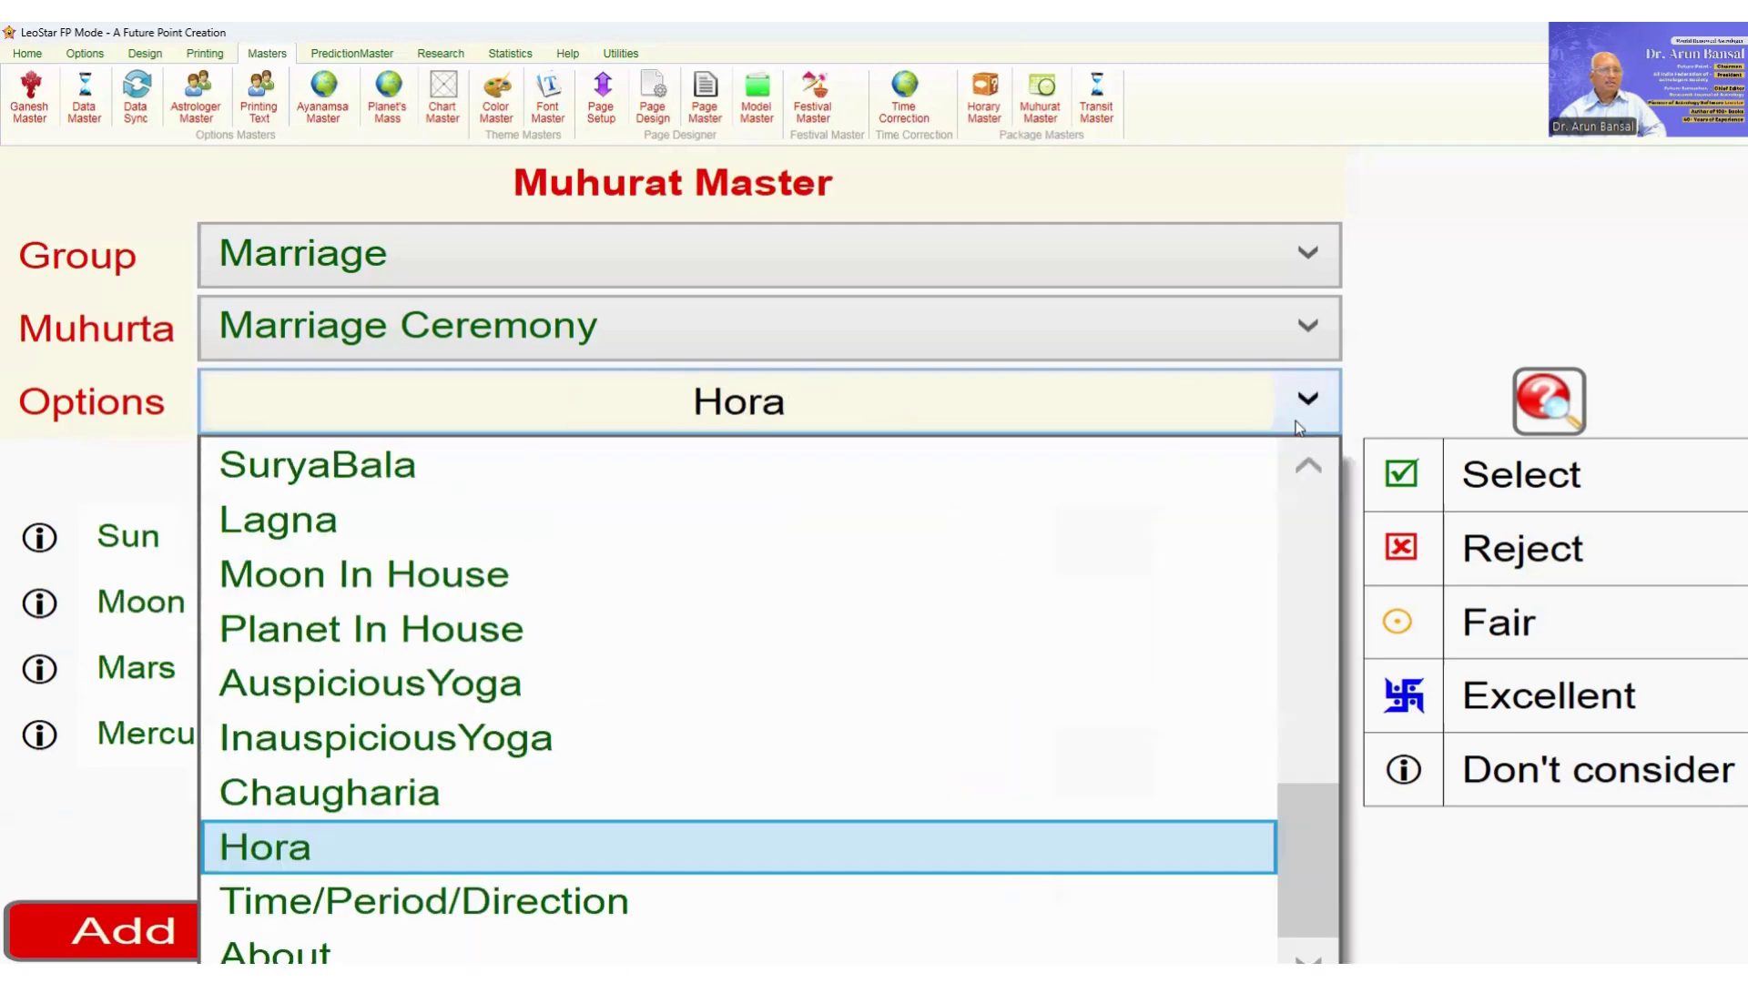
pyautogui.click(1098, 900)
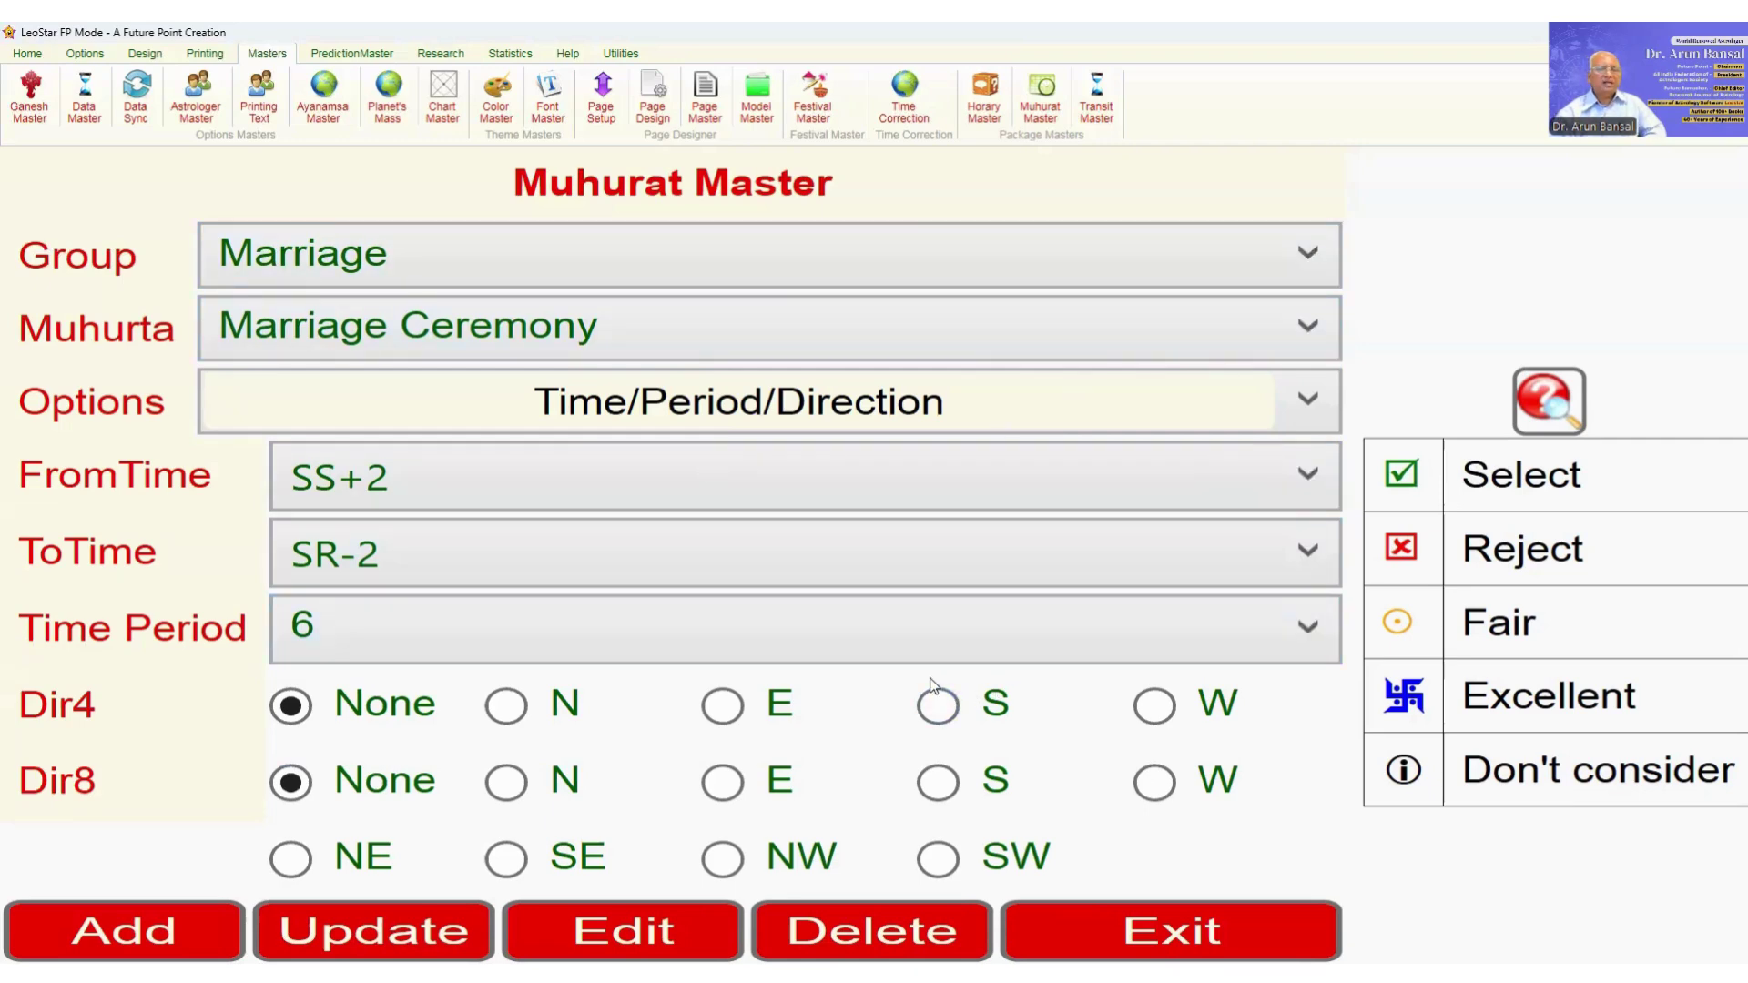
pyautogui.click(1121, 928)
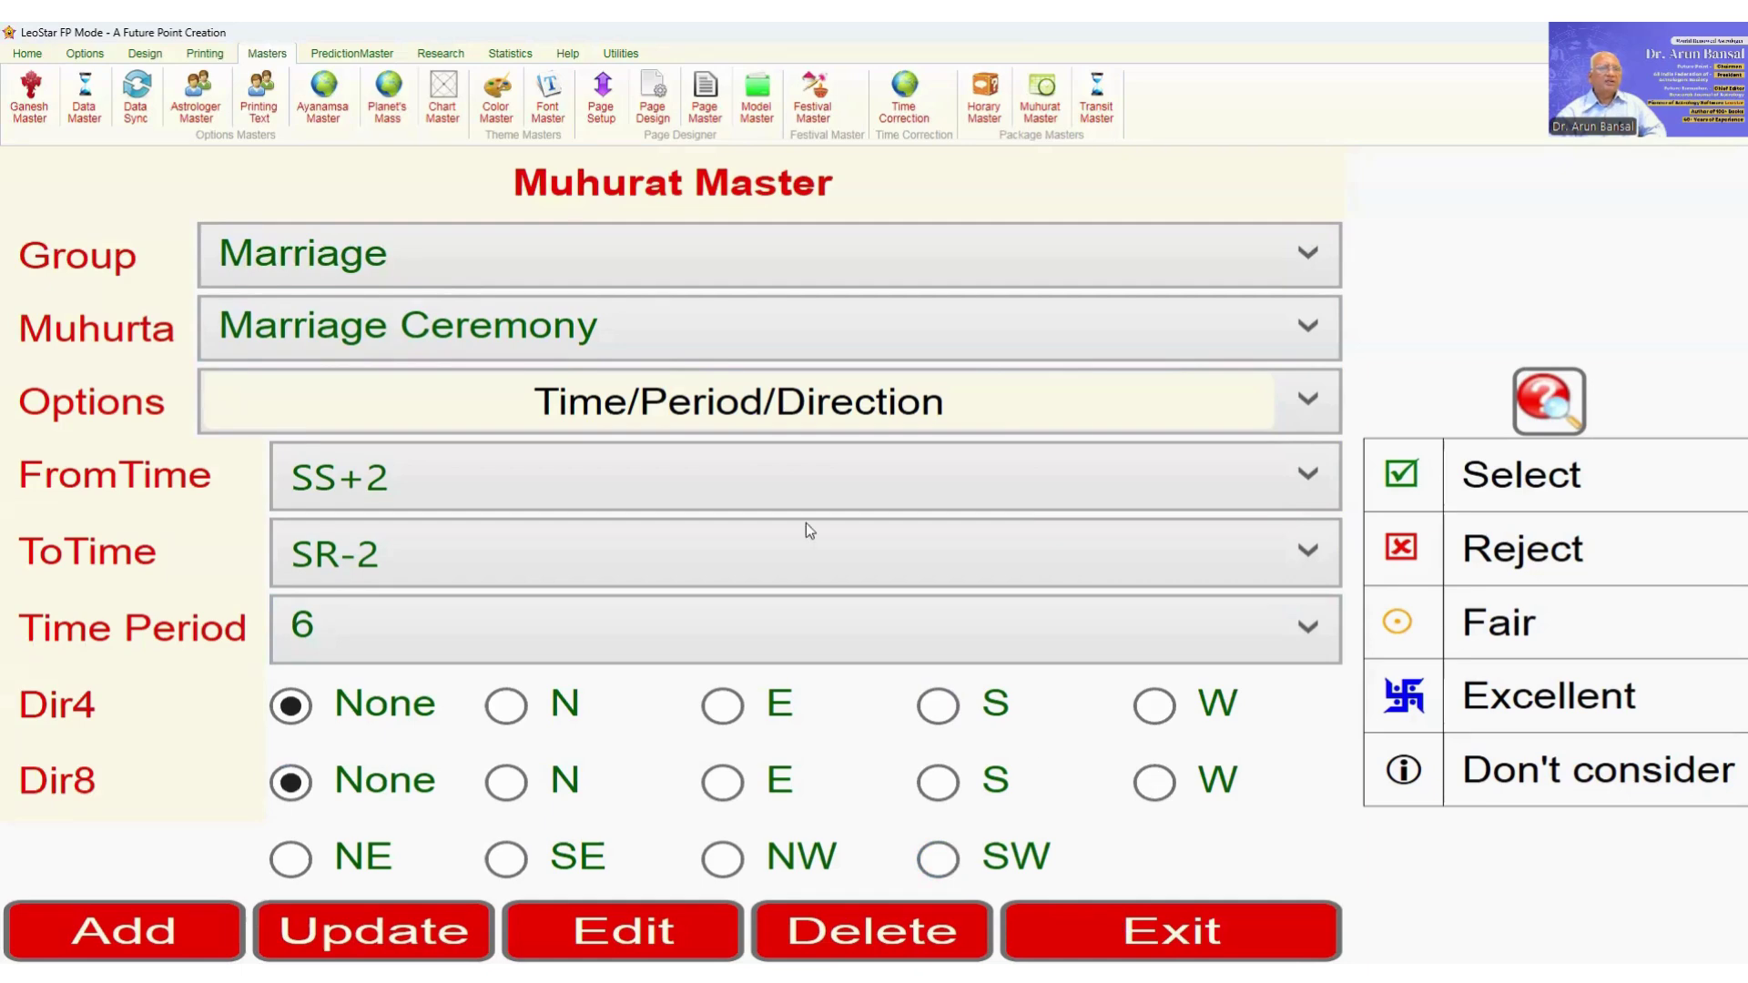